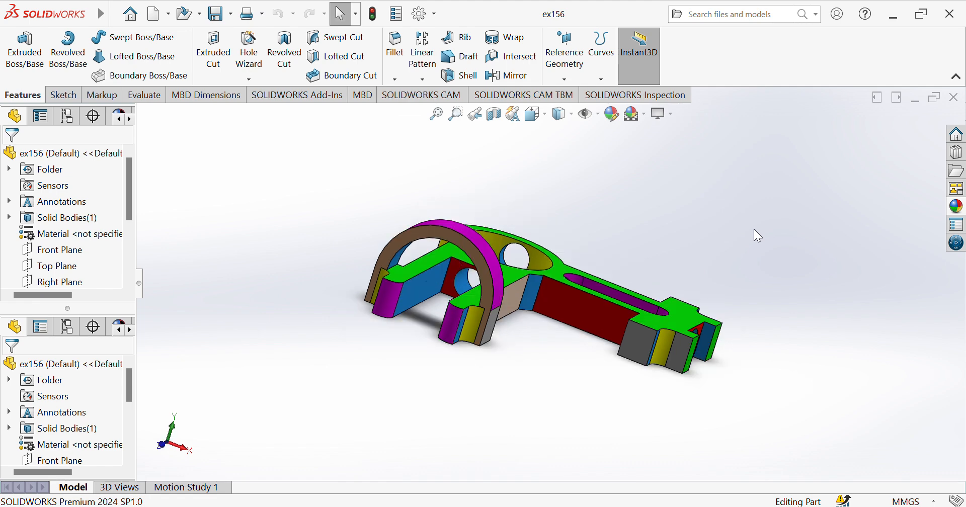
{"action": "key", "text": "Left"}
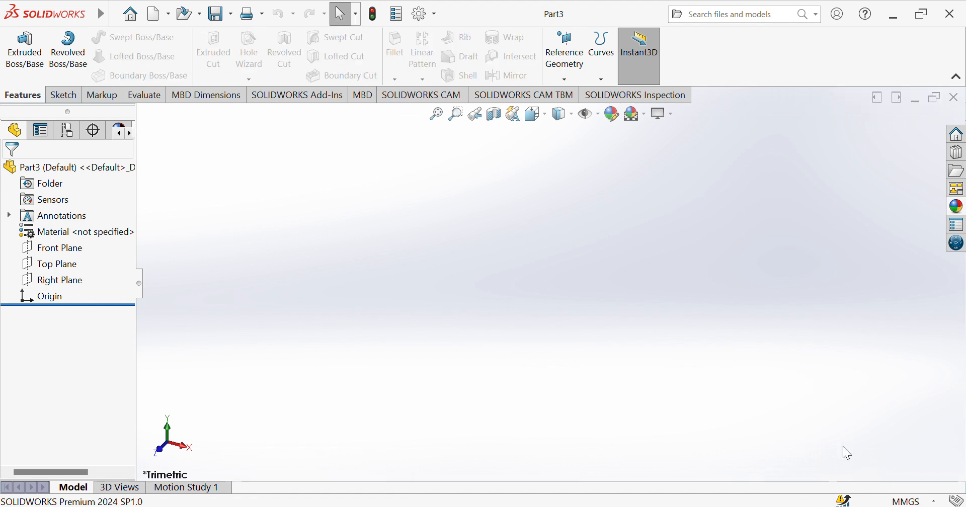
Step: Start a new sketch on the Top Plane
{"action": "left_click", "coordinate": [63, 95]}
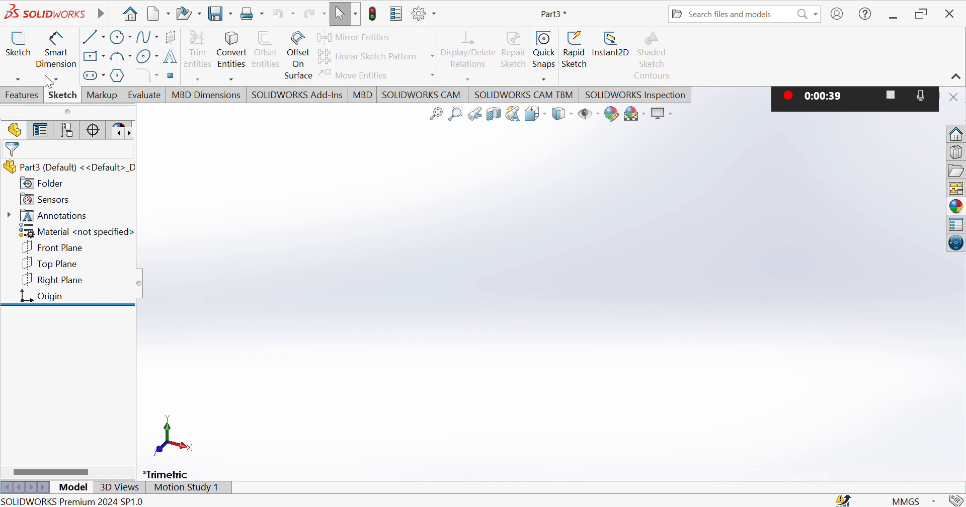
{"action": "left_click", "coordinate": [30, 63]}
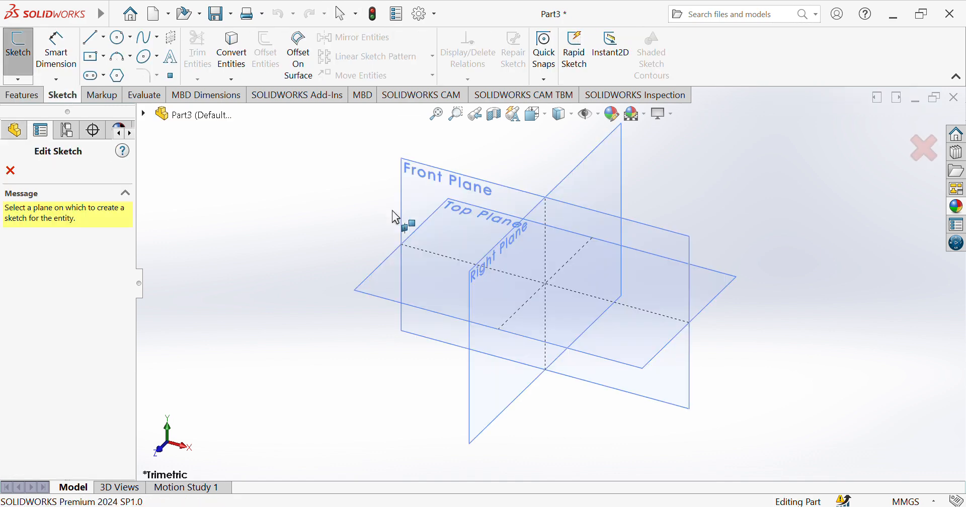
{"action": "left_click", "coordinate": [427, 277]}
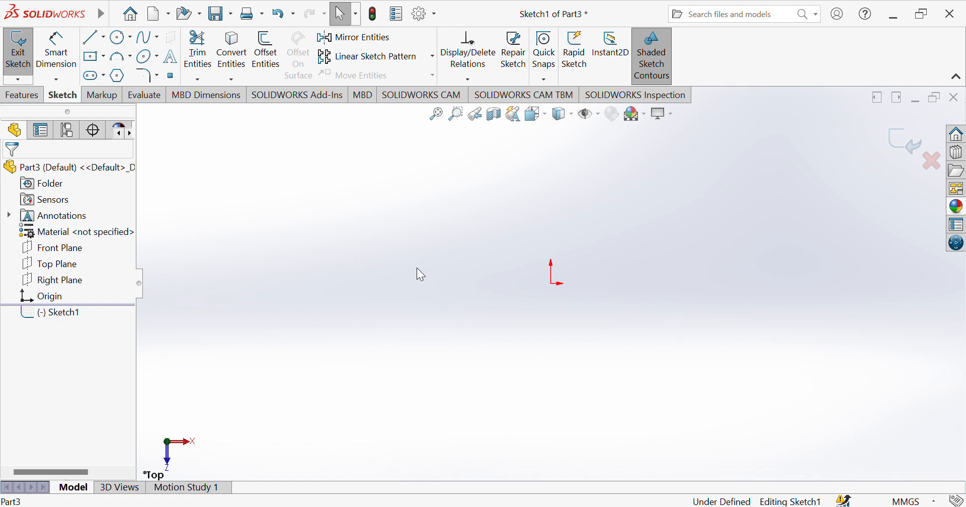
Step: Sketch two concentric circles centred on the origin, with radii of about 38 mm and 31 mm
{"action": "left_click", "coordinate": [115, 43]}
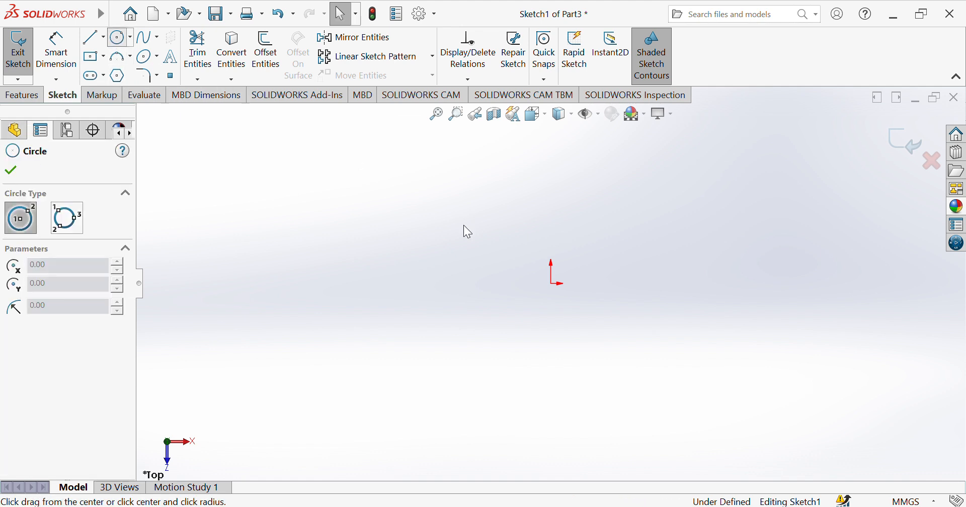
{"action": "left_click", "coordinate": [551, 283]}
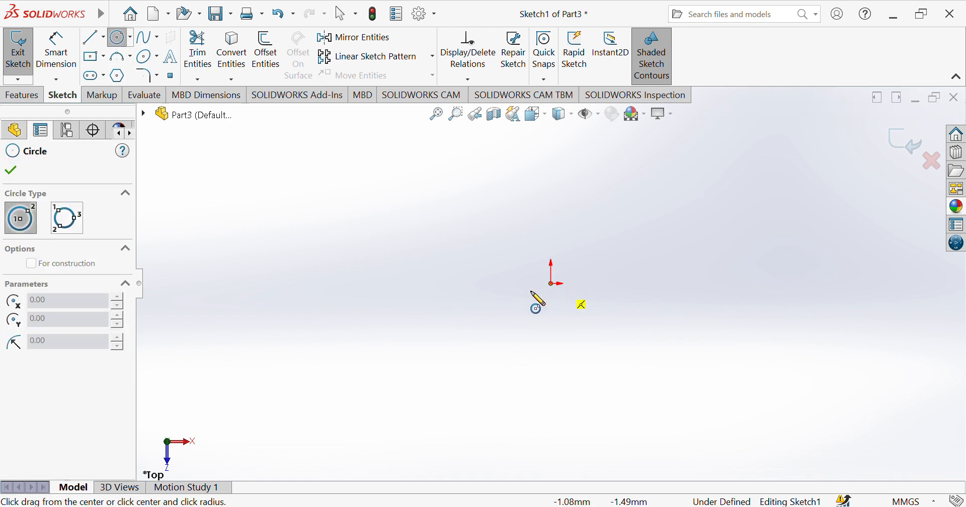
{"action": "left_click", "coordinate": [487, 313]}
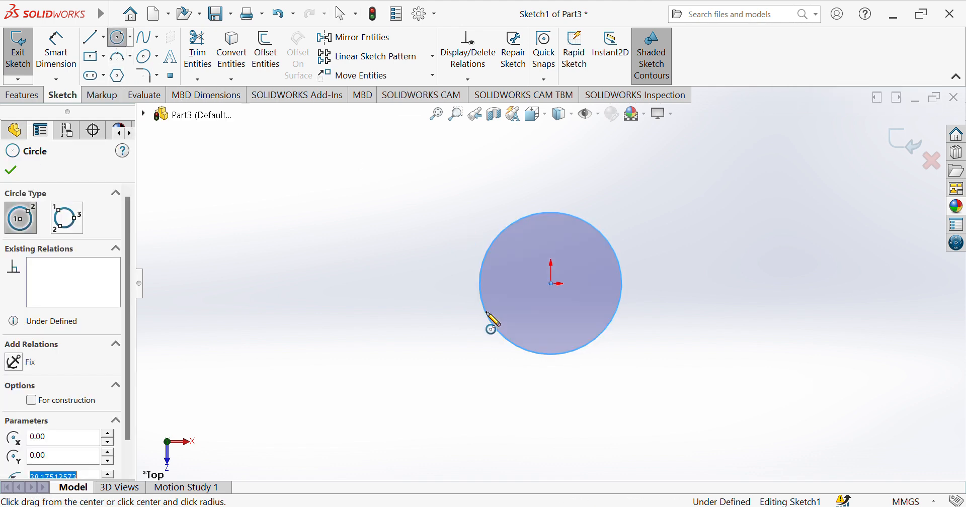
{"action": "left_click", "coordinate": [551, 284]}
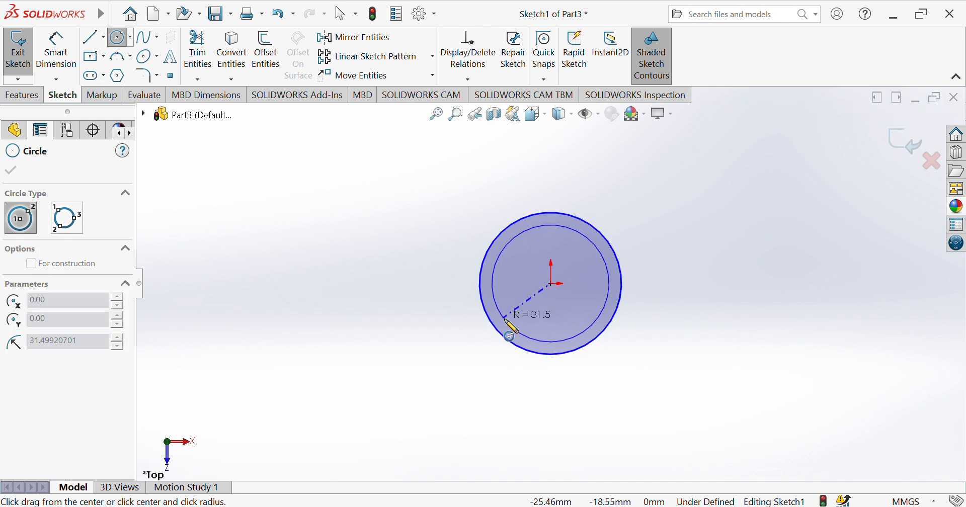
{"action": "left_click", "coordinate": [510, 323]}
Step: Dimension the outer circle to a 20 mm diameter and the inner circle to a 16 mm diameter
{"action": "left_click", "coordinate": [67, 45]}
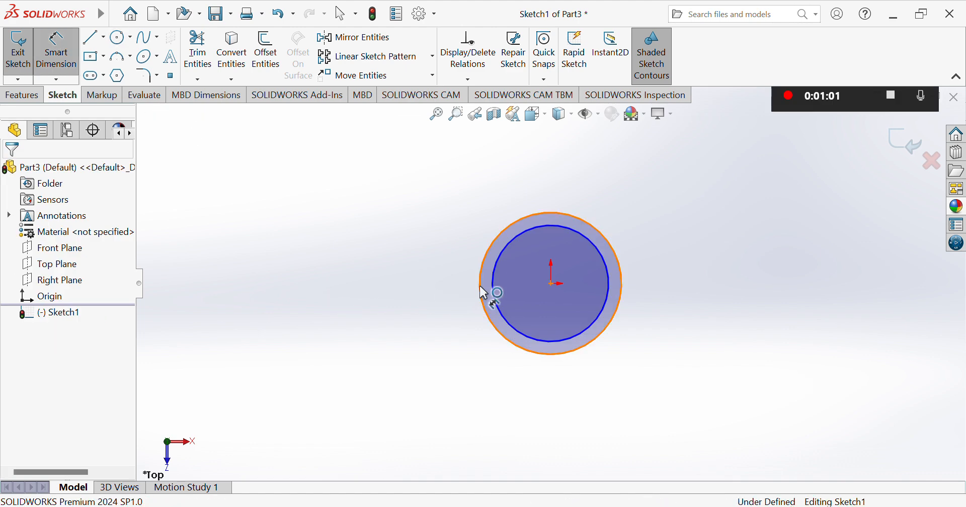
{"action": "left_click", "coordinate": [480, 292]}
{"action": "left_click", "coordinate": [372, 287]}
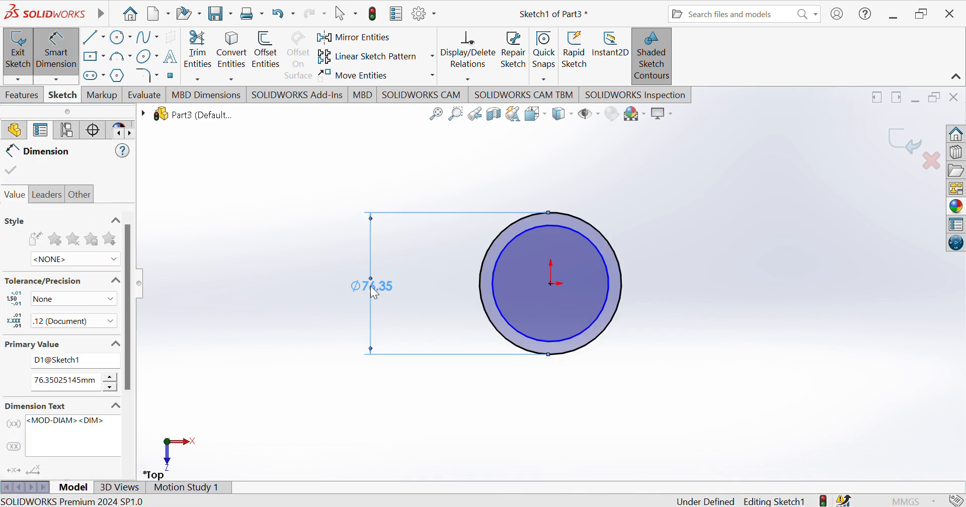
{"action": "type", "text": "20"}
{"action": "key", "text": "Return"}
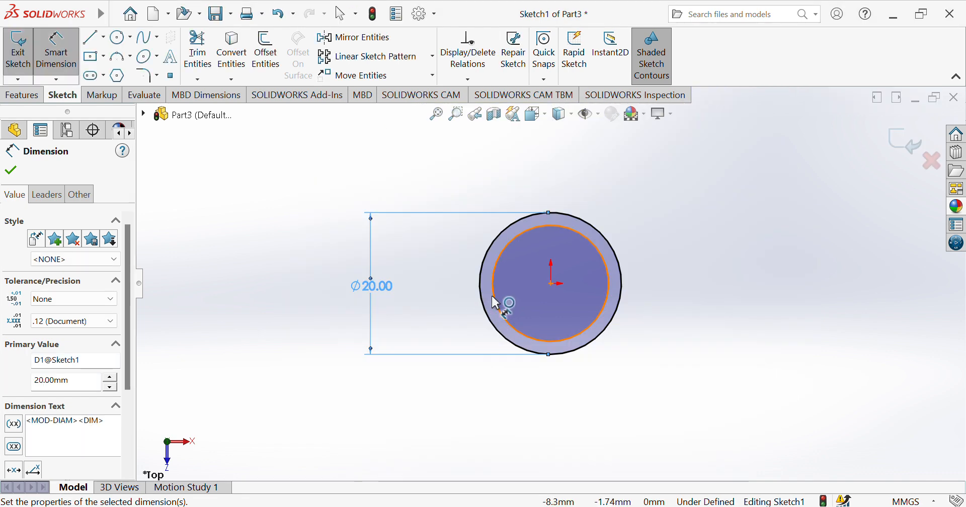
{"action": "left_click", "coordinate": [492, 294]}
{"action": "left_click", "coordinate": [433, 302]}
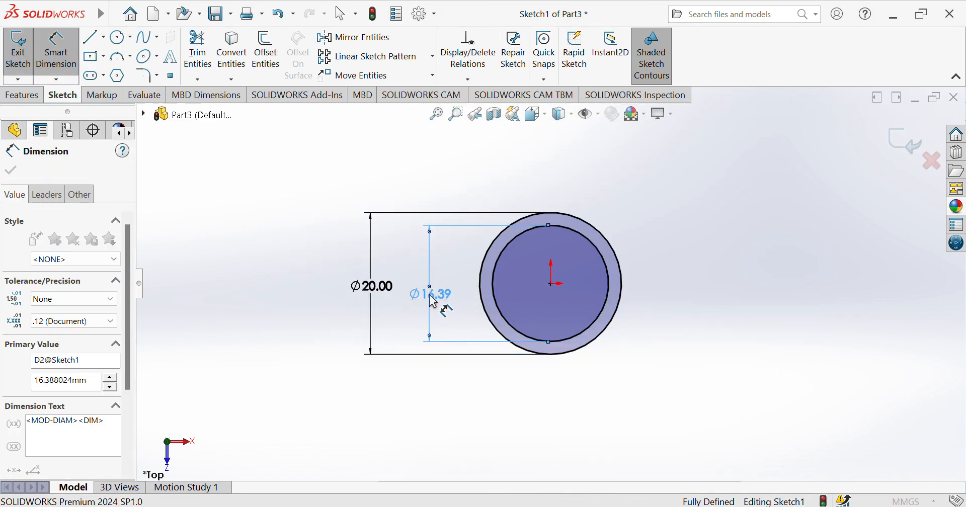
{"action": "type", "text": "16"}
{"action": "key", "text": "Return"}
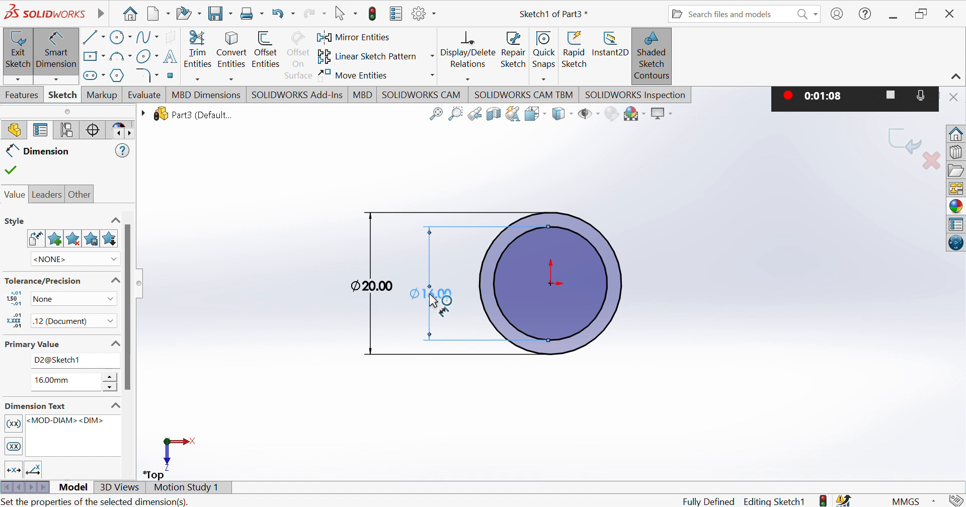
Step: Sketch a horizontal straight slot beside the circles, level with the origin, about 18.6 mm between centres and 9.3 mm wide
{"action": "left_click", "coordinate": [91, 81]}
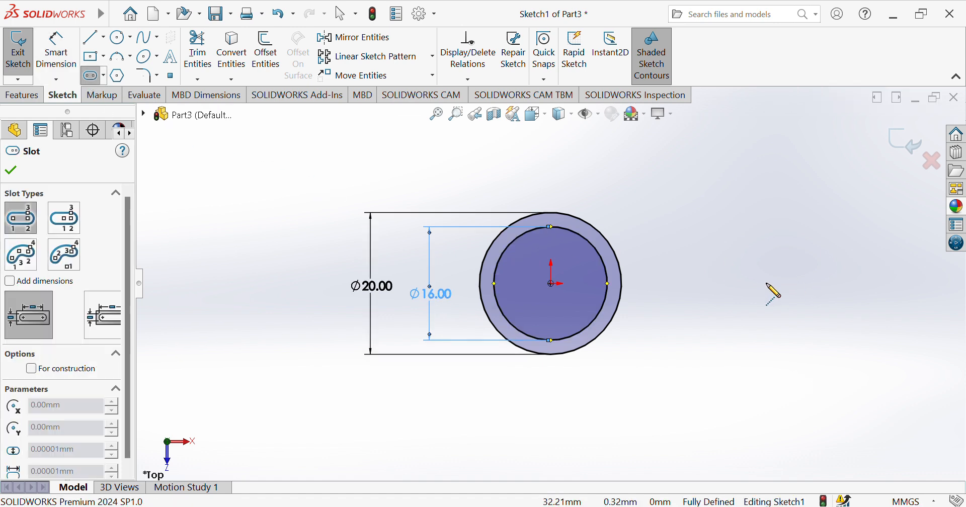
{"action": "left_click", "coordinate": [708, 284]}
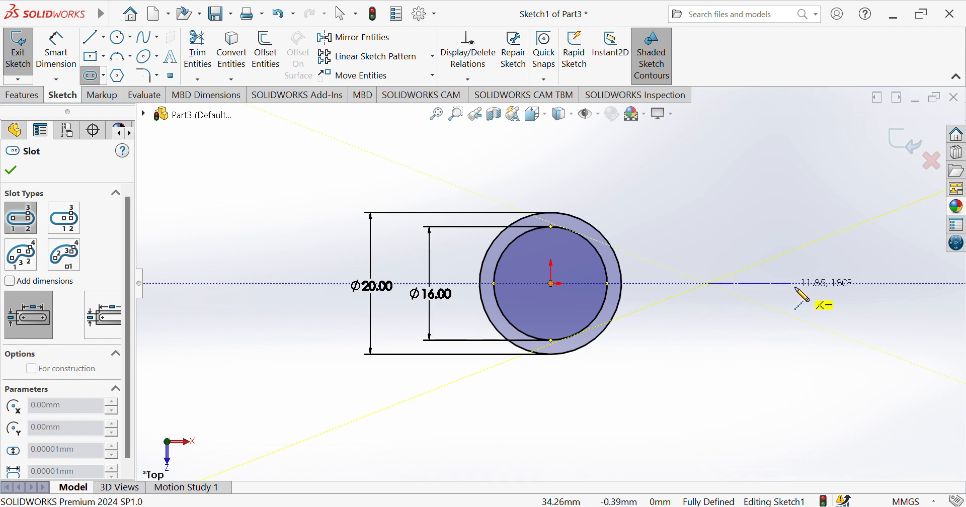
{"action": "left_click", "coordinate": [840, 283]}
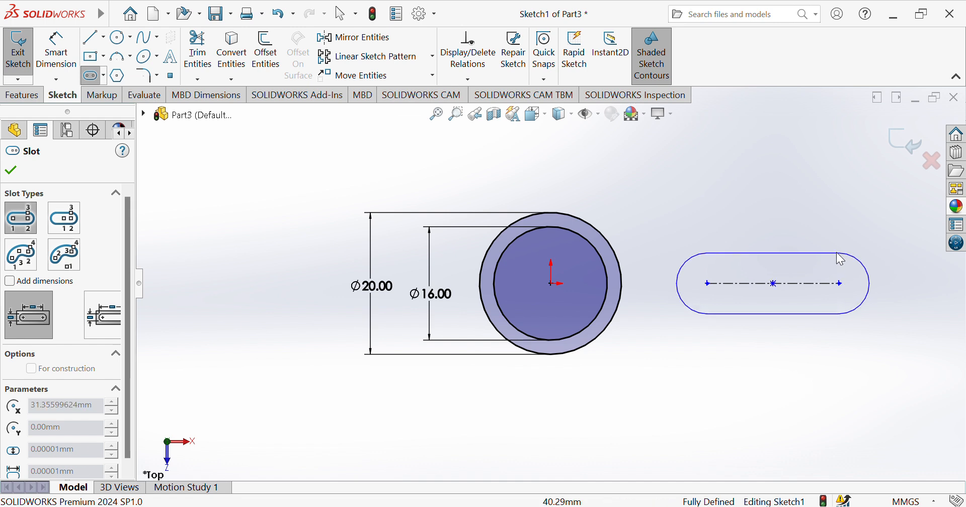
{"action": "left_click", "coordinate": [838, 252]}
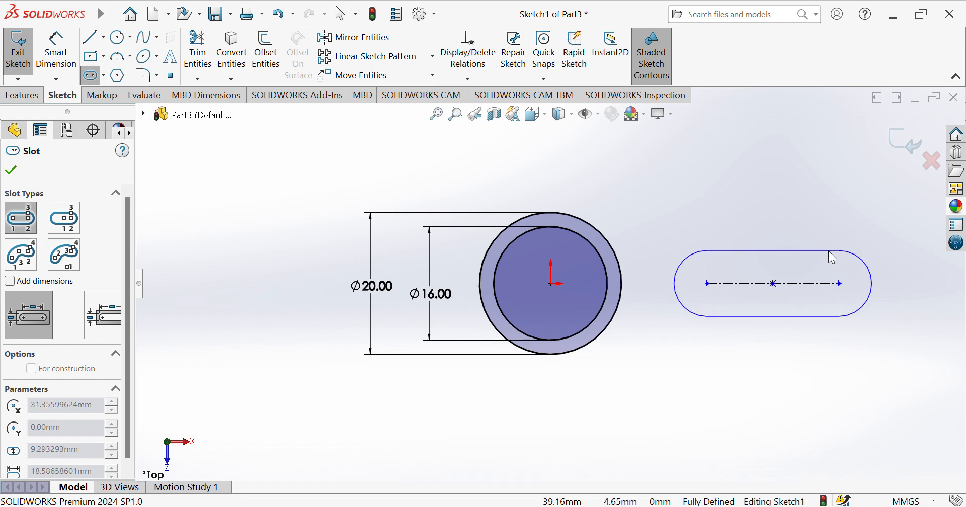
{"action": "left_click", "coordinate": [833, 257]}
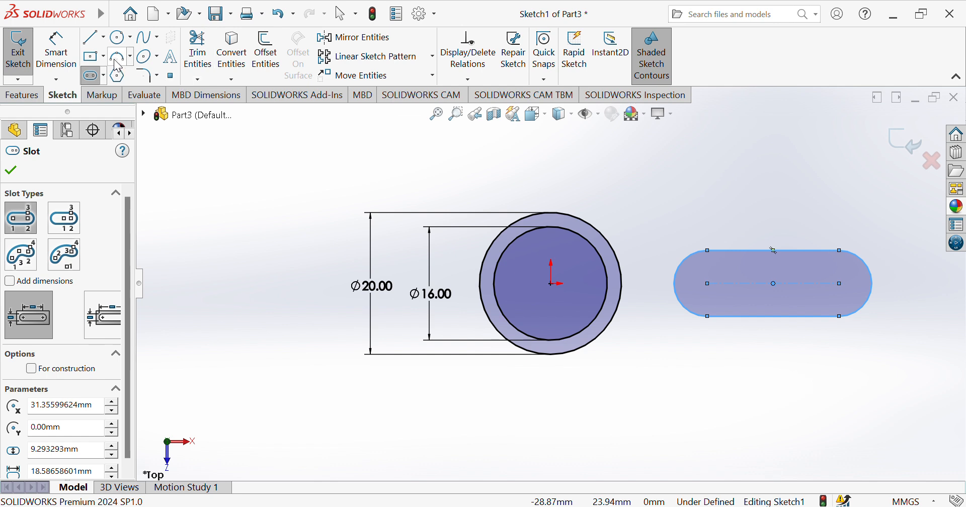
Step: Dimension the horizontal distance from the origin to the slot's nearer arc centre as 13 mm
{"action": "left_click", "coordinate": [60, 53]}
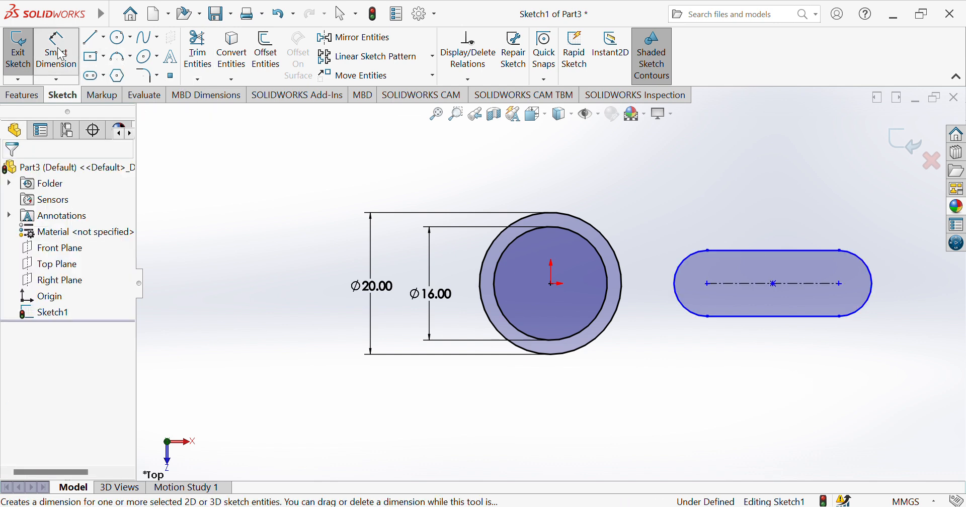
{"action": "left_click", "coordinate": [61, 54]}
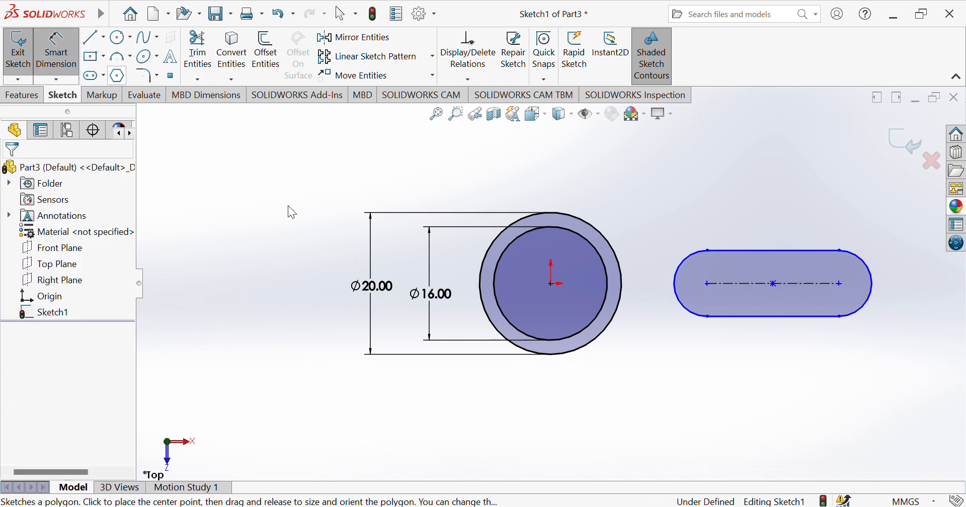
{"action": "left_click", "coordinate": [551, 283]}
{"action": "left_click", "coordinate": [709, 286]}
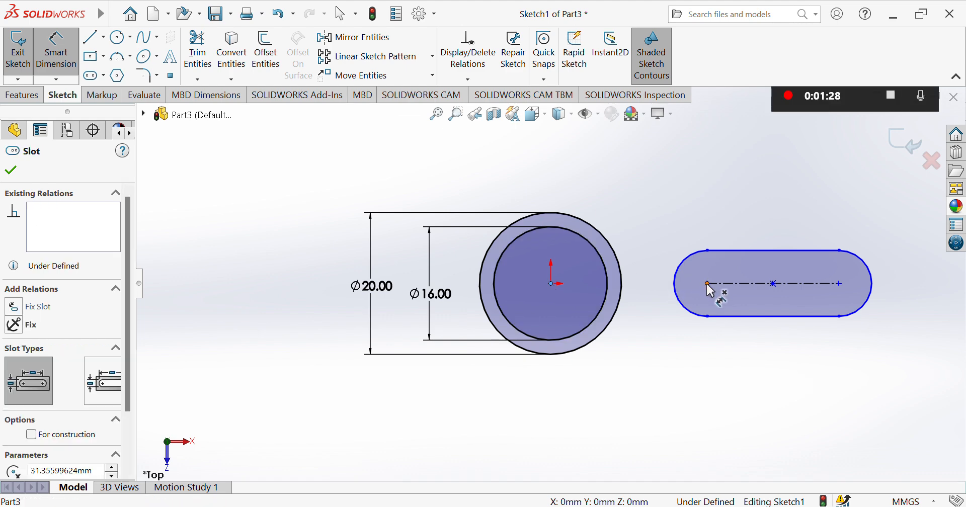
{"action": "left_click", "coordinate": [612, 177]}
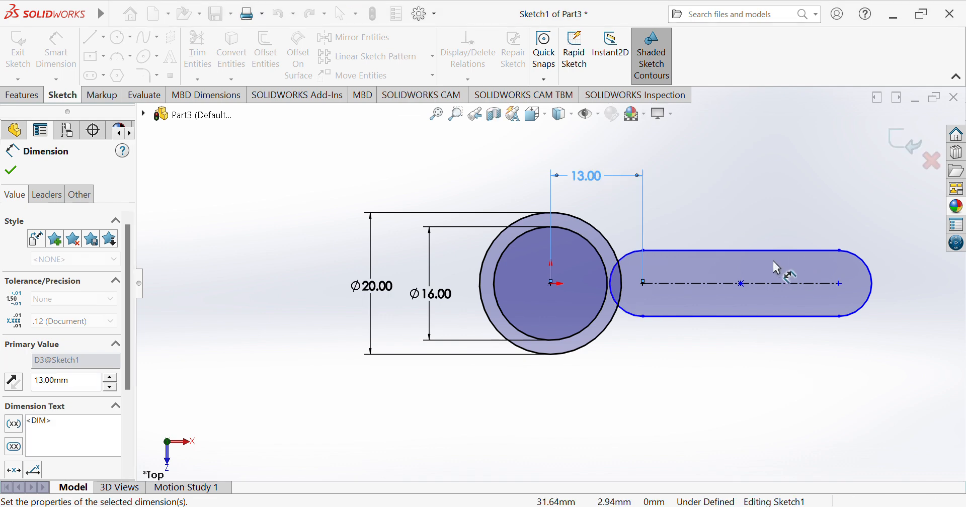
Step: Dimension the slot's centre-to-centre length to 13 mm
{"action": "left_click", "coordinate": [755, 252]}
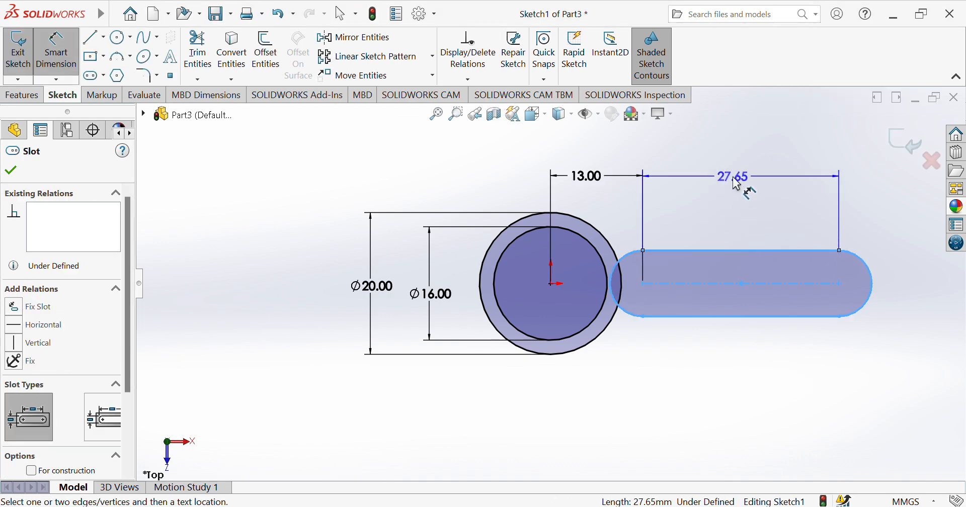
{"action": "left_click", "coordinate": [734, 180]}
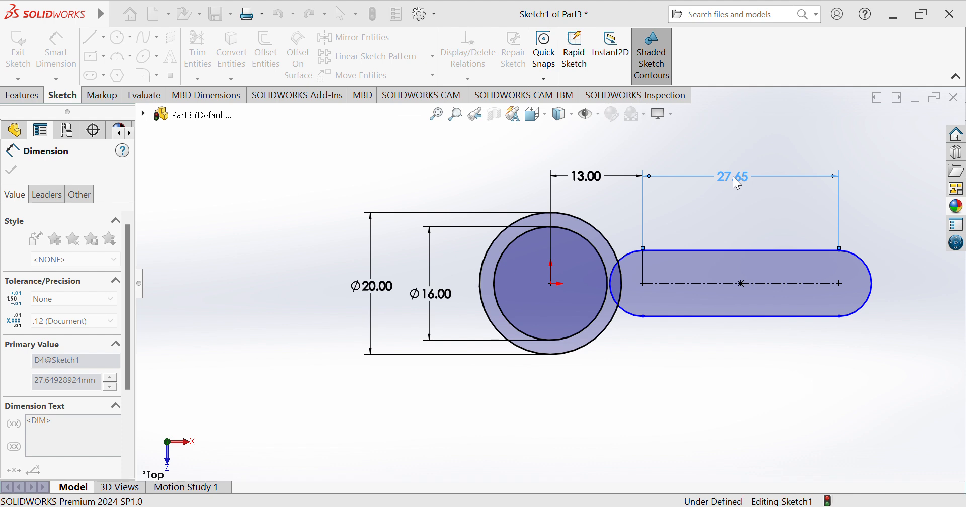
{"action": "type", "text": "13"}
{"action": "key", "text": "Return"}
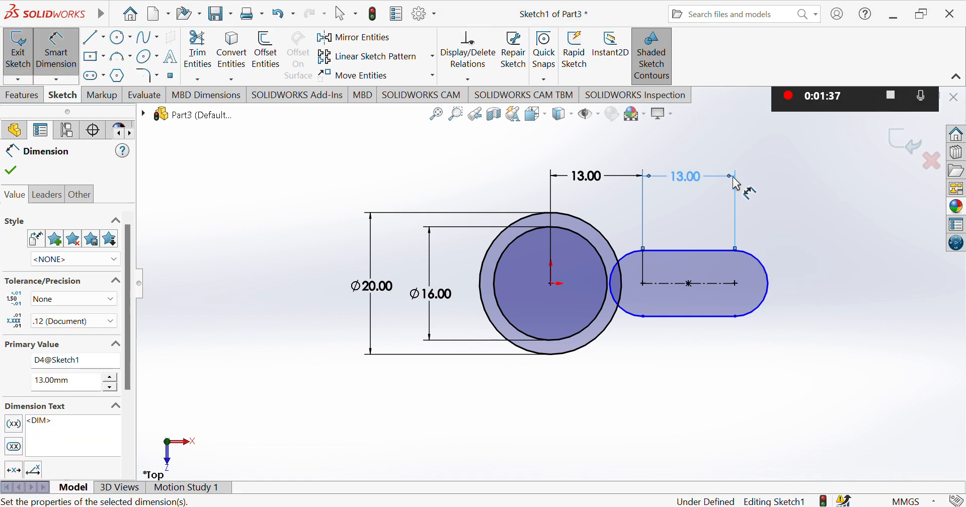
Step: Dimension the slot's end arc to a 2.5 mm radius
{"action": "left_click", "coordinate": [767, 263]}
{"action": "left_click", "coordinate": [767, 265]}
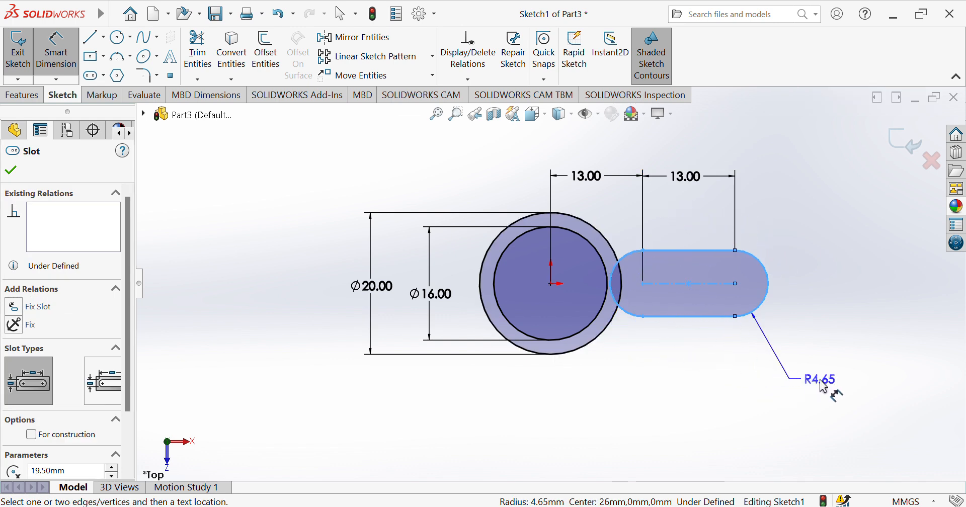
{"action": "left_click", "coordinate": [826, 391]}
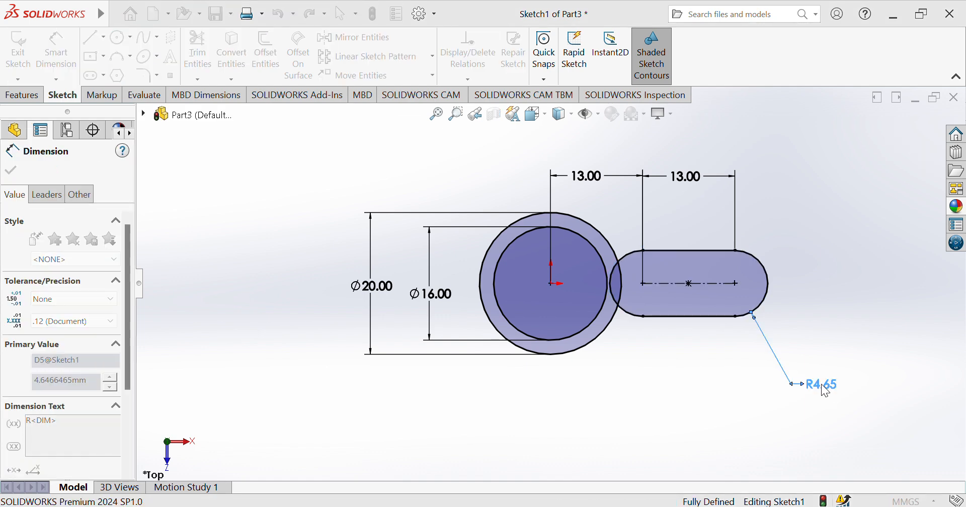
{"action": "type", "text": "2.5"}
{"action": "key", "text": "Return"}
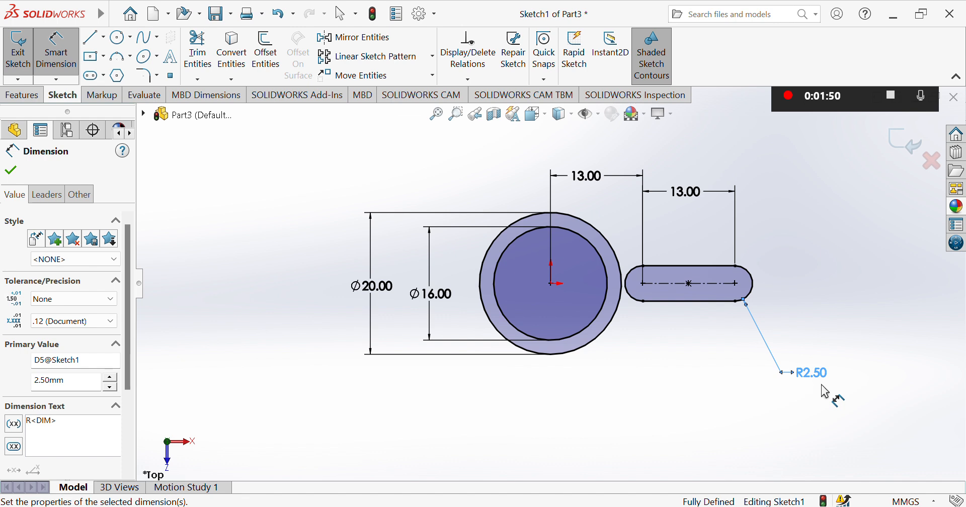
Step: Draw two separate horizontal lines, one above and one below the slot, extending slightly past its outer end
{"action": "left_click", "coordinate": [93, 37]}
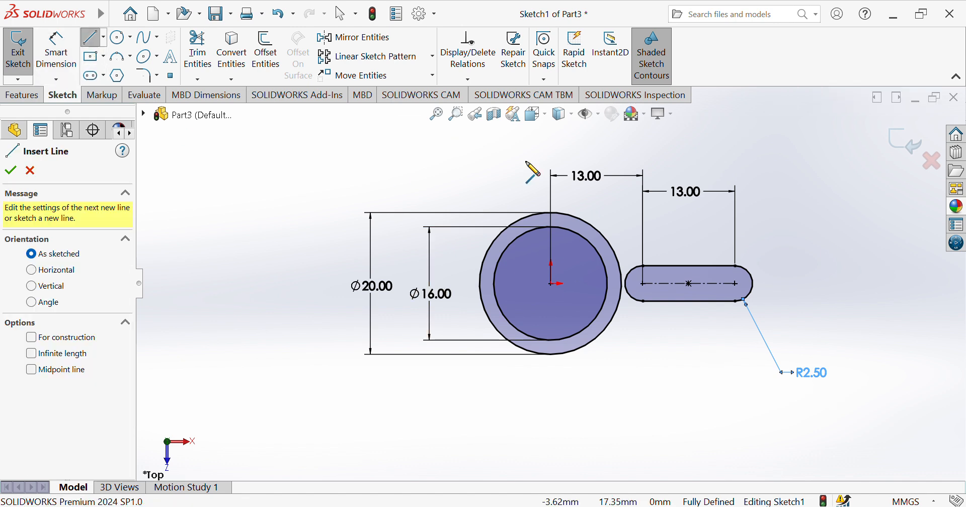
{"action": "left_click", "coordinate": [625, 246]}
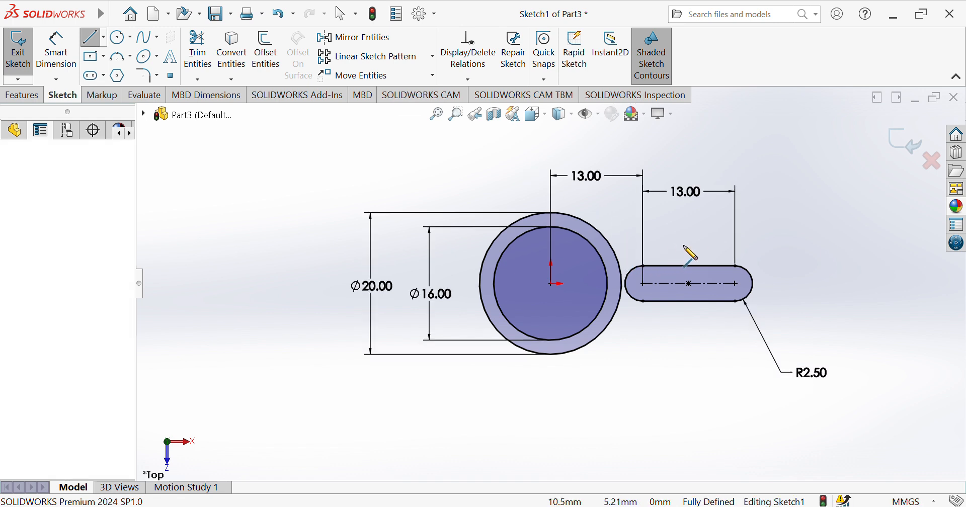
{"action": "double_click", "coordinate": [767, 247]}
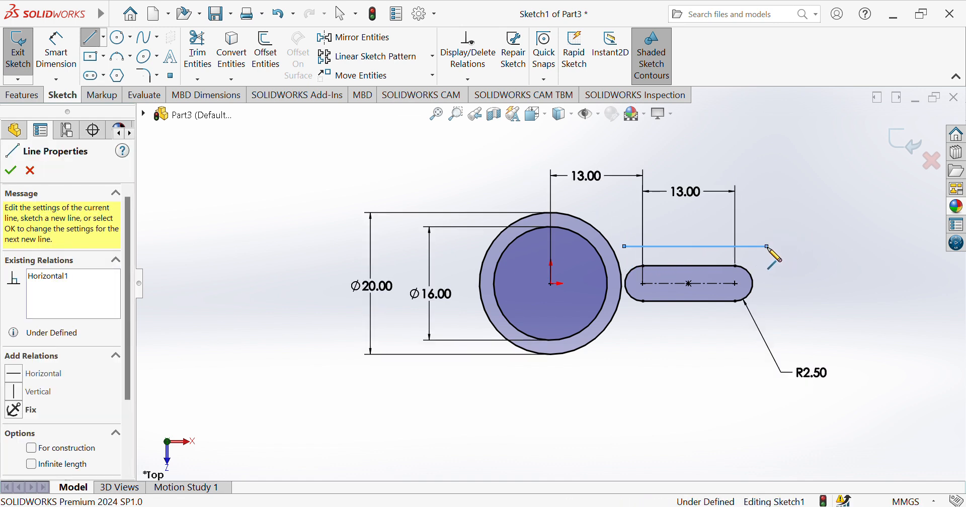
{"action": "left_click", "coordinate": [628, 332]}
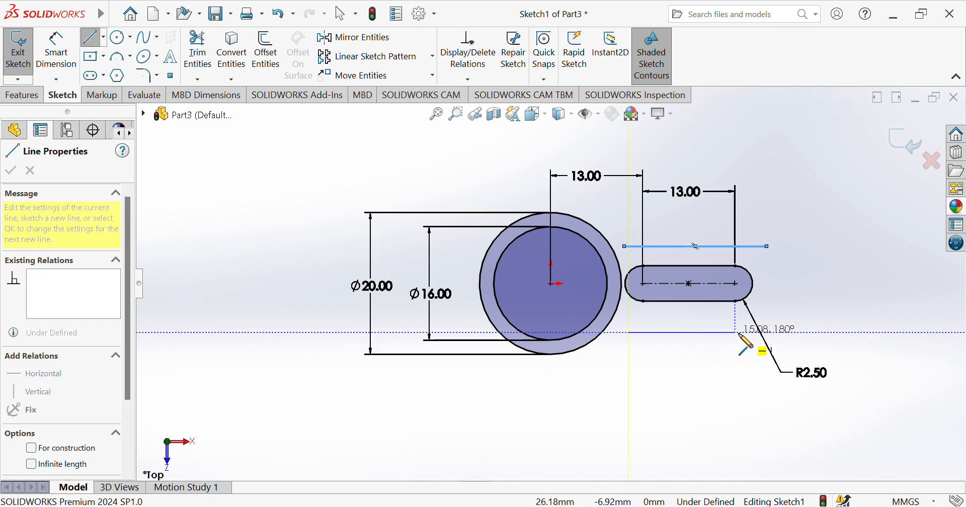
{"action": "double_click", "coordinate": [758, 332]}
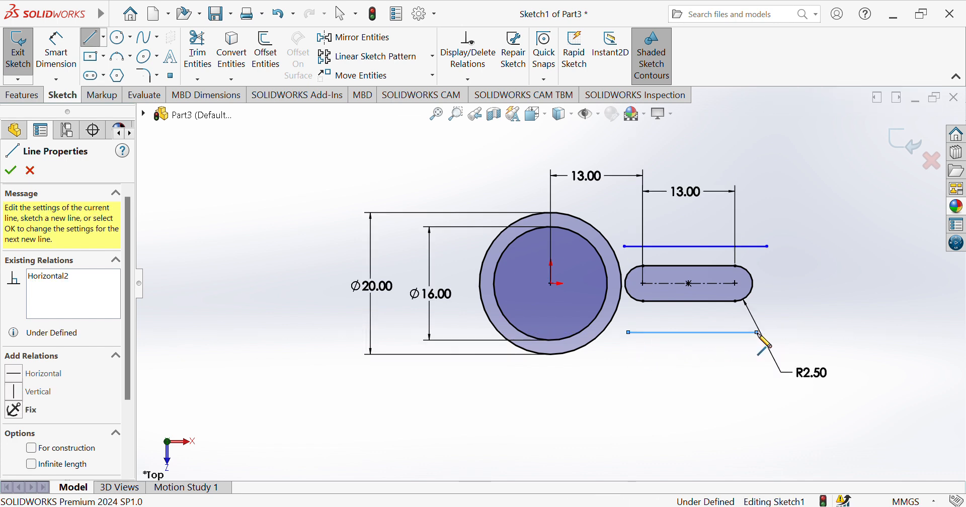
{"action": "key", "text": "Escape"}
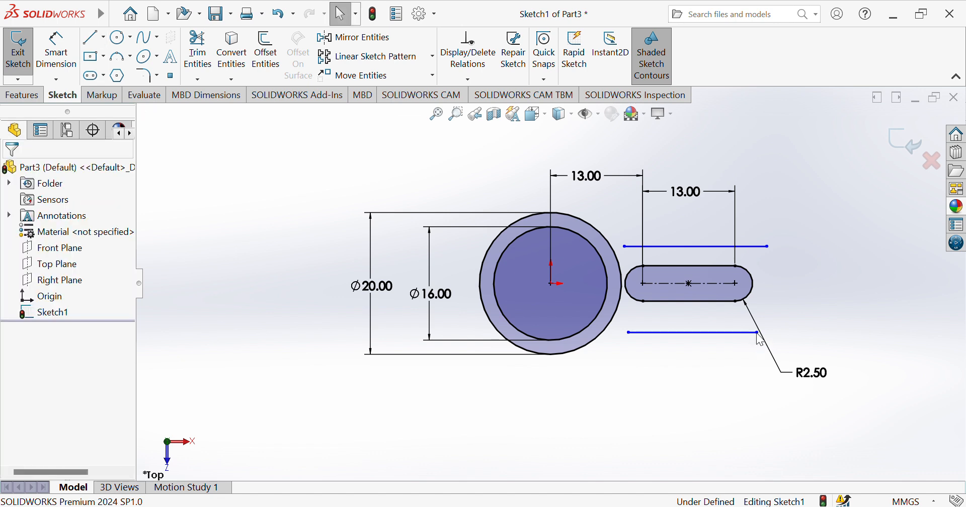
Step: Dimension the upper horizontal line 5 mm from the slot's centreline
{"action": "left_click", "coordinate": [59, 59]}
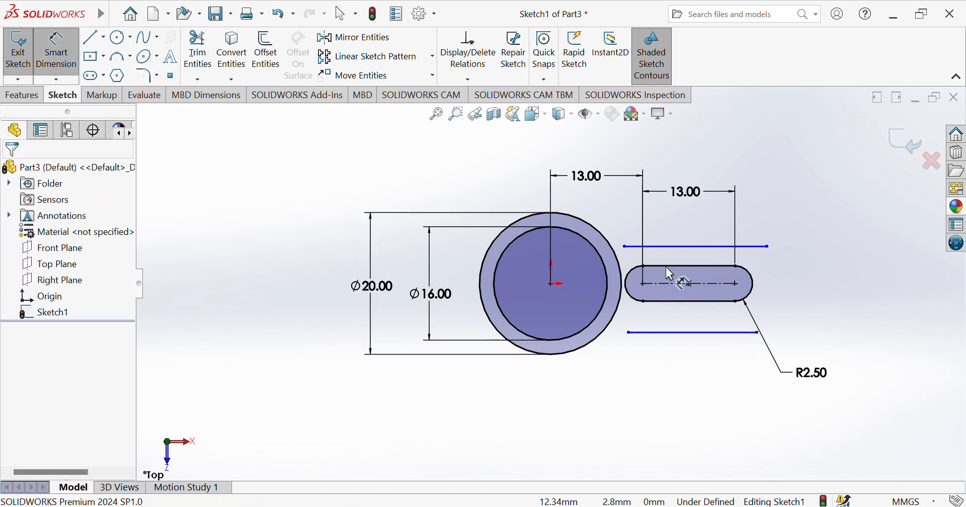
{"action": "left_click", "coordinate": [669, 246]}
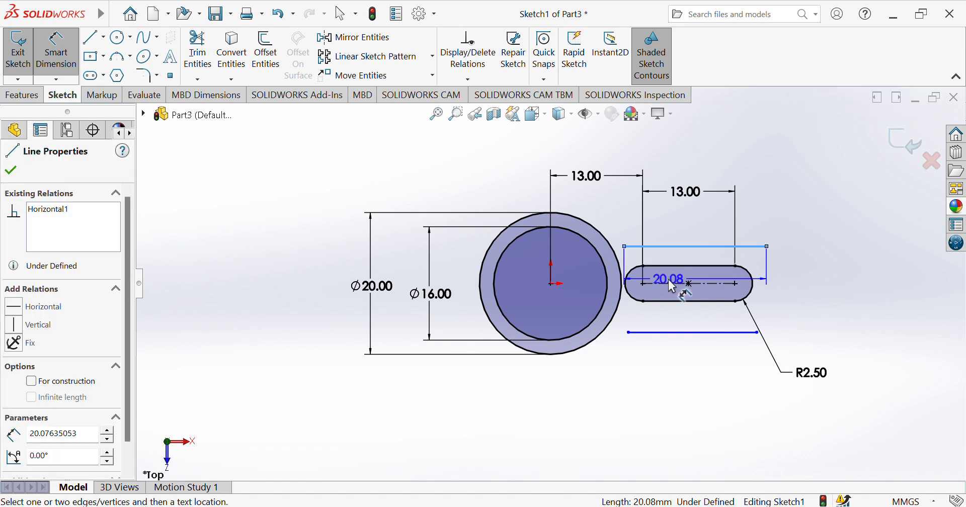
{"action": "left_click", "coordinate": [675, 286]}
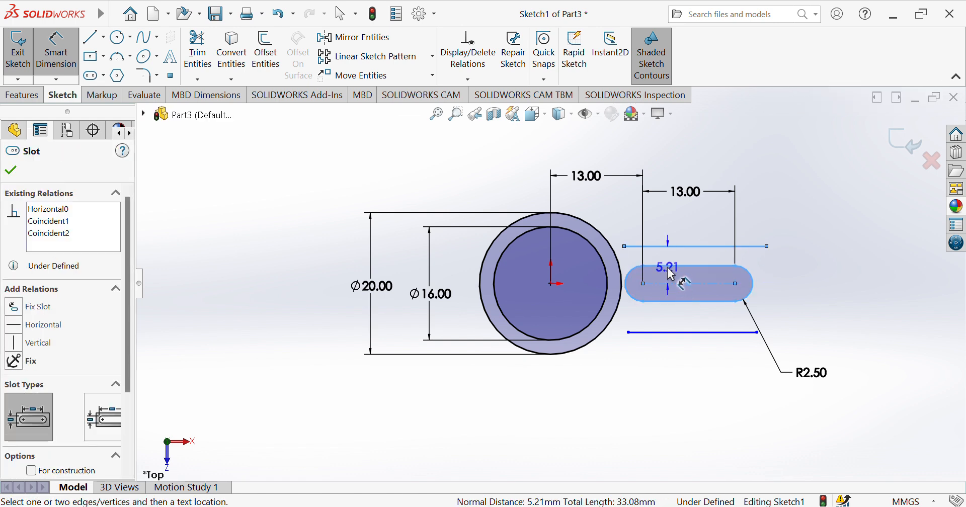
{"action": "left_click", "coordinate": [671, 275]}
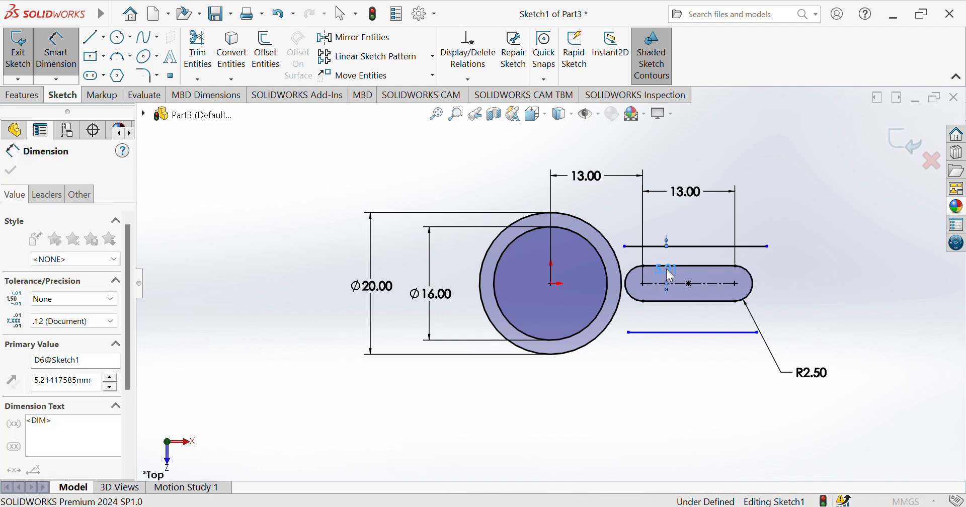
{"action": "type", "text": "5"}
{"action": "key", "text": "Return"}
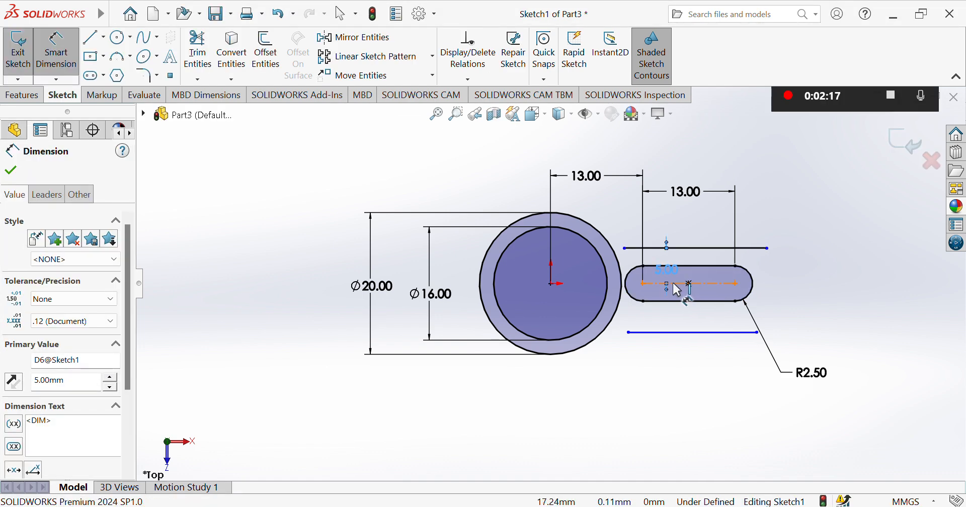
Step: Dimension the lower horizontal line 5 mm from the slot's centreline
{"action": "left_click", "coordinate": [677, 290]}
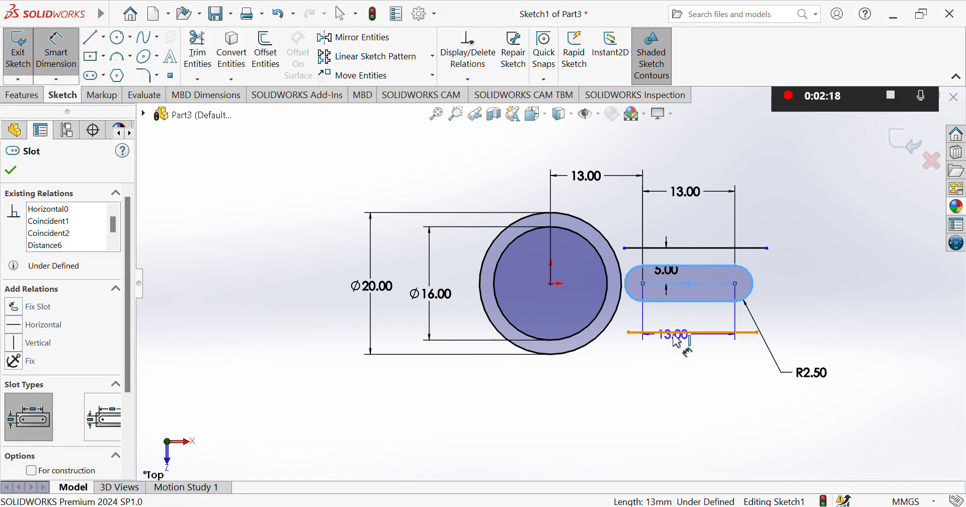
{"action": "left_click", "coordinate": [677, 335]}
{"action": "left_click", "coordinate": [682, 316]}
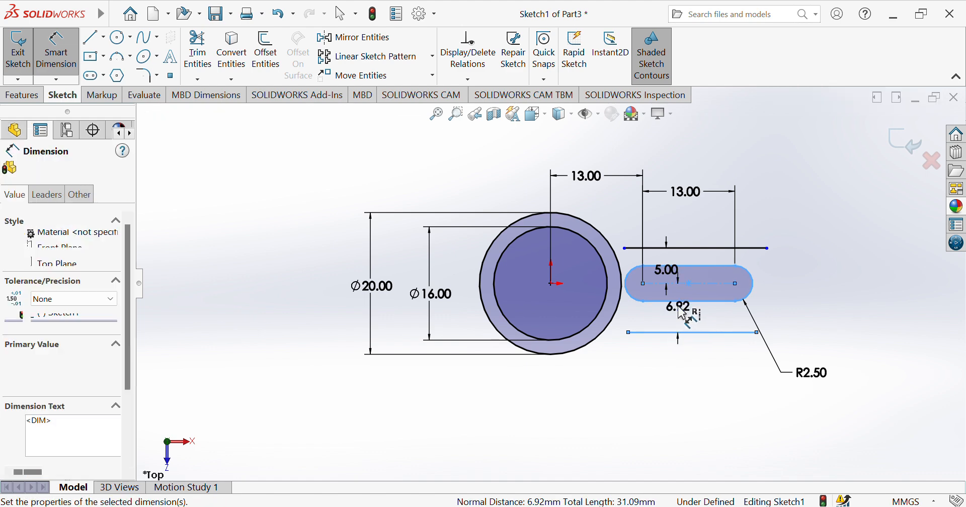
{"action": "type", "text": "5"}
{"action": "key", "text": "Return"}
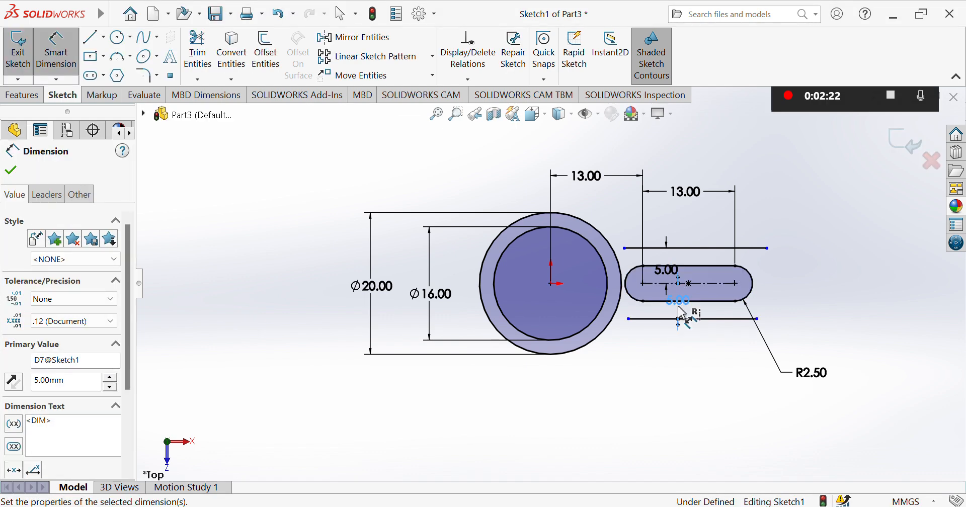
{"action": "left_click", "coordinate": [56, 58]}
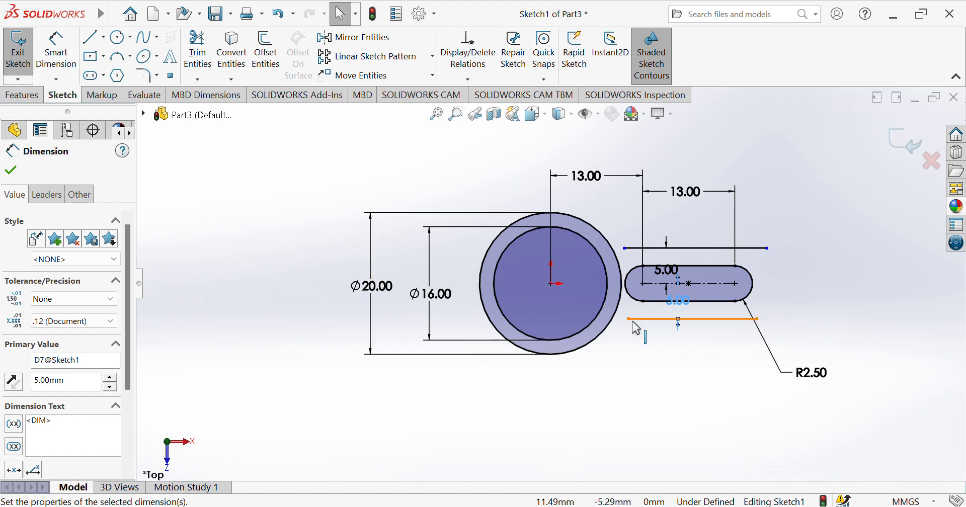
Step: Extend the inner ends of both horizontal lines so they are coincident with the outer 20 mm circle
{"action": "left_click", "coordinate": [614, 320]}
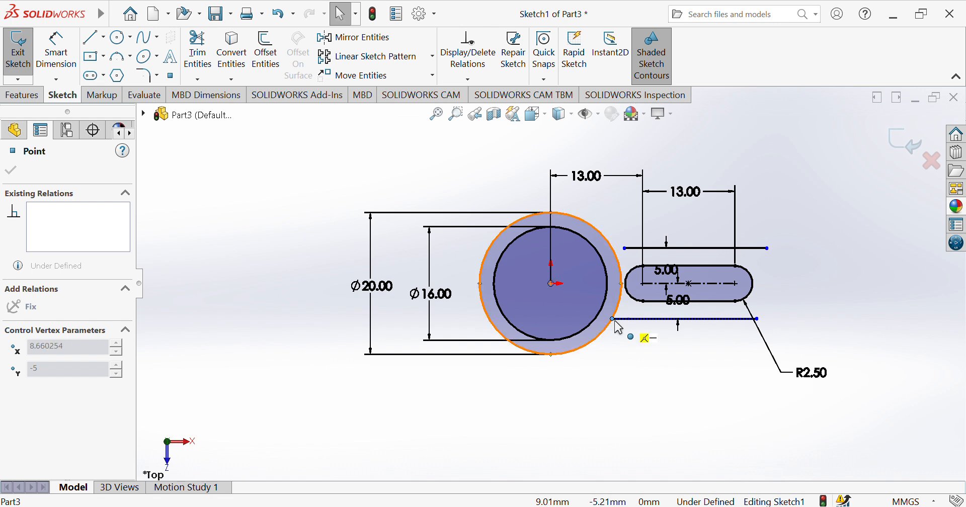
{"action": "left_click_drag", "start_coordinate": [614, 321], "coordinate": [615, 321]}
{"action": "left_click", "coordinate": [626, 249]}
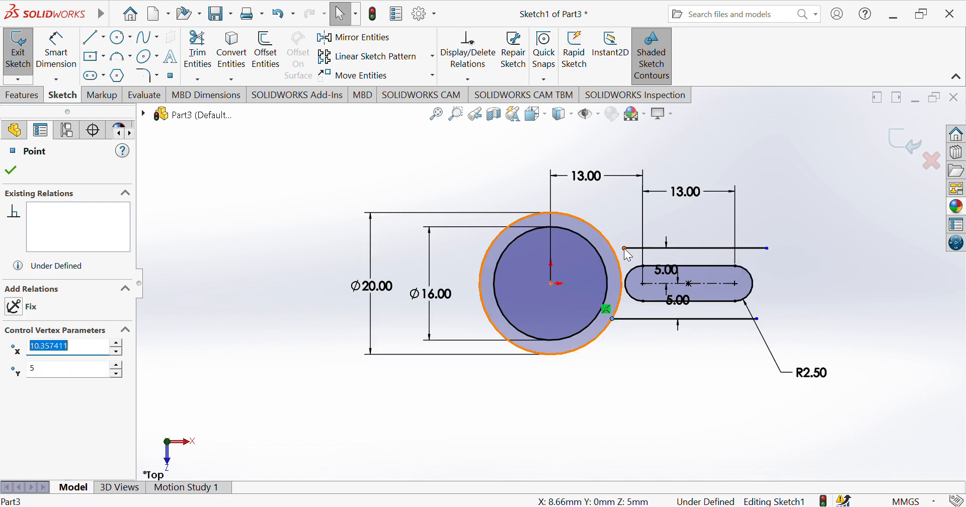
{"action": "left_click_drag", "start_coordinate": [624, 248], "coordinate": [613, 249]}
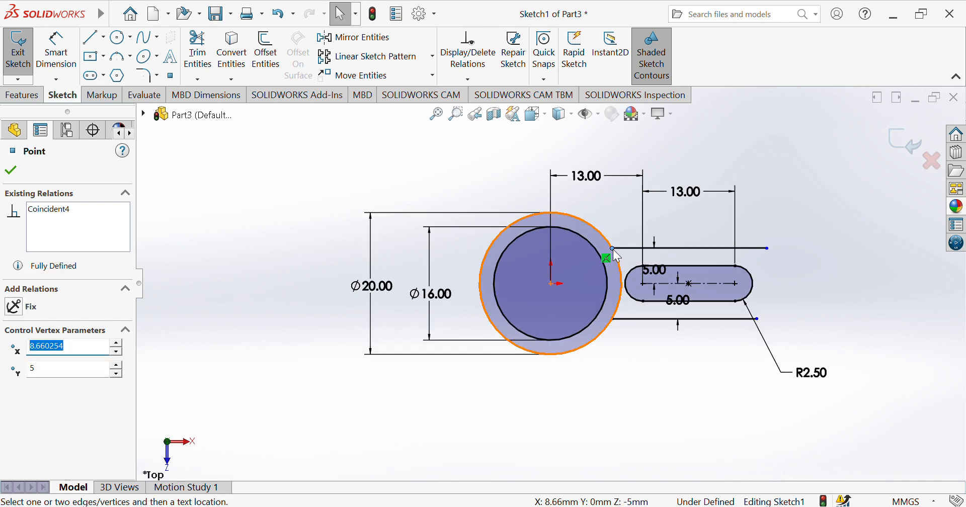
{"action": "left_click", "coordinate": [650, 367]}
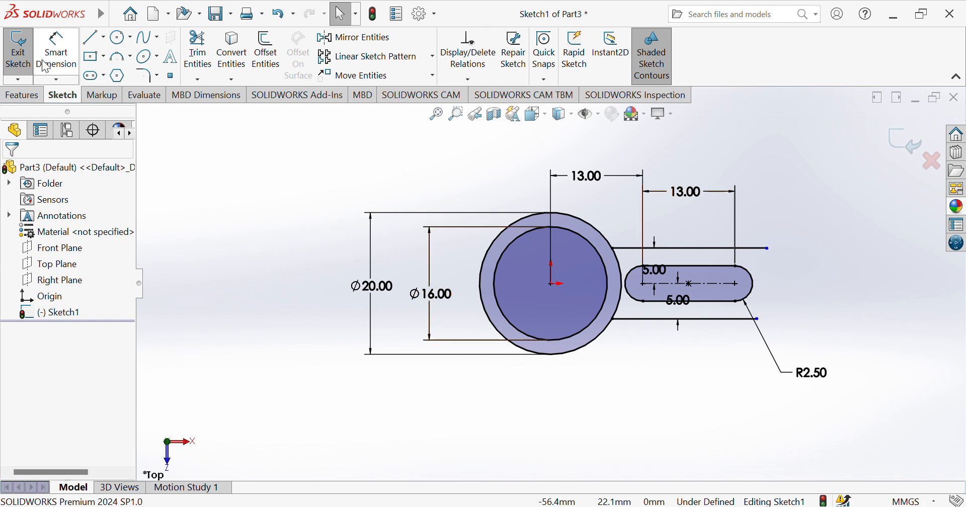
Step: Dimension the horizontal distance from the origin to the upper arm line's outer endpoint as 25.4 mm
{"action": "left_click", "coordinate": [55, 51]}
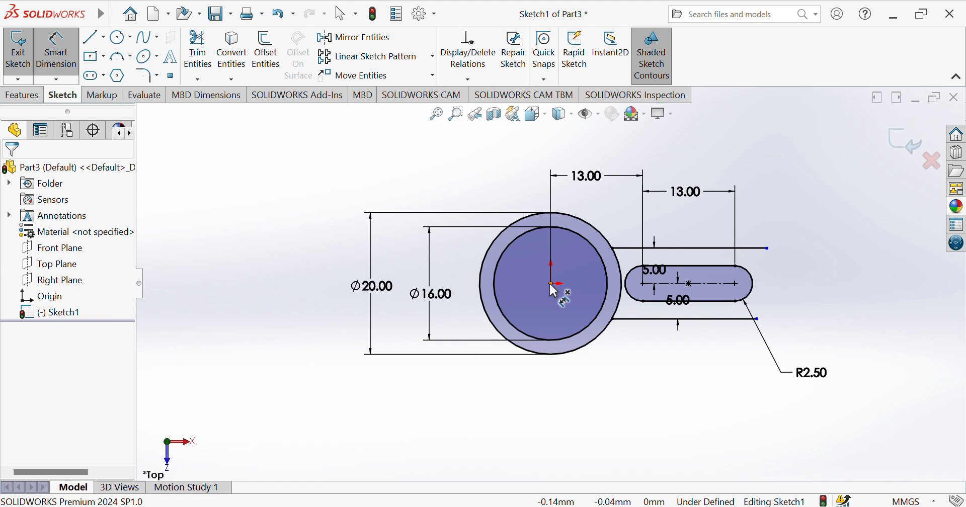
{"action": "left_click", "coordinate": [551, 284]}
{"action": "left_click", "coordinate": [769, 249]}
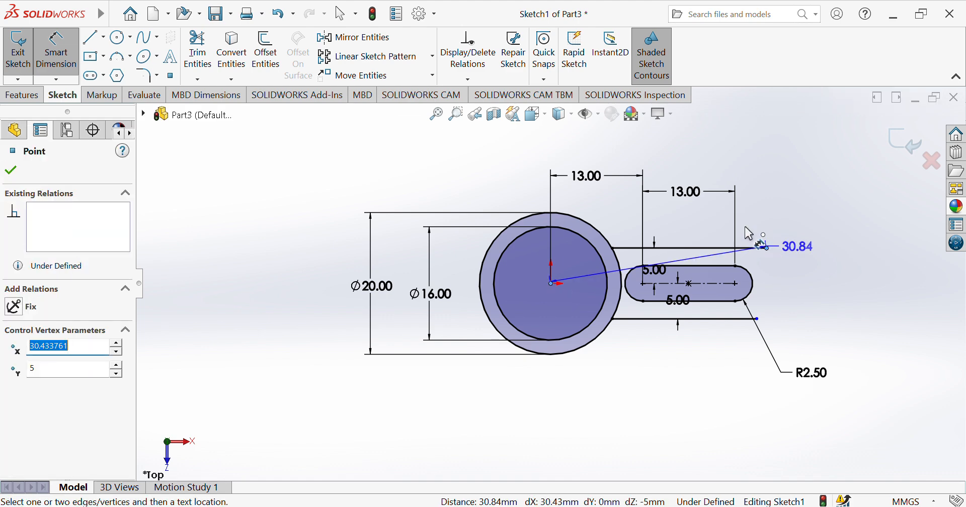
{"action": "left_click", "coordinate": [656, 146]}
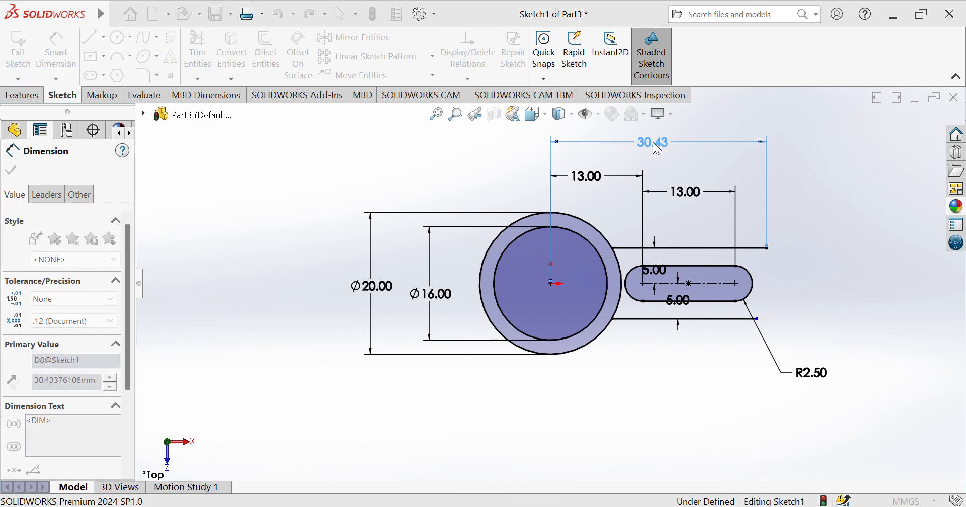
{"action": "type", "text": "25.4"}
{"action": "key", "text": "Return"}
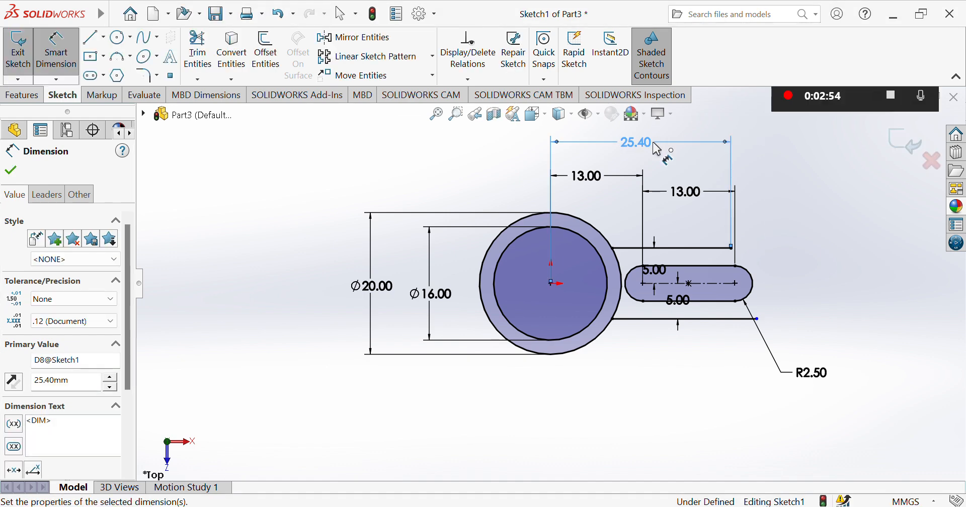
{"action": "key", "text": "Escape"}
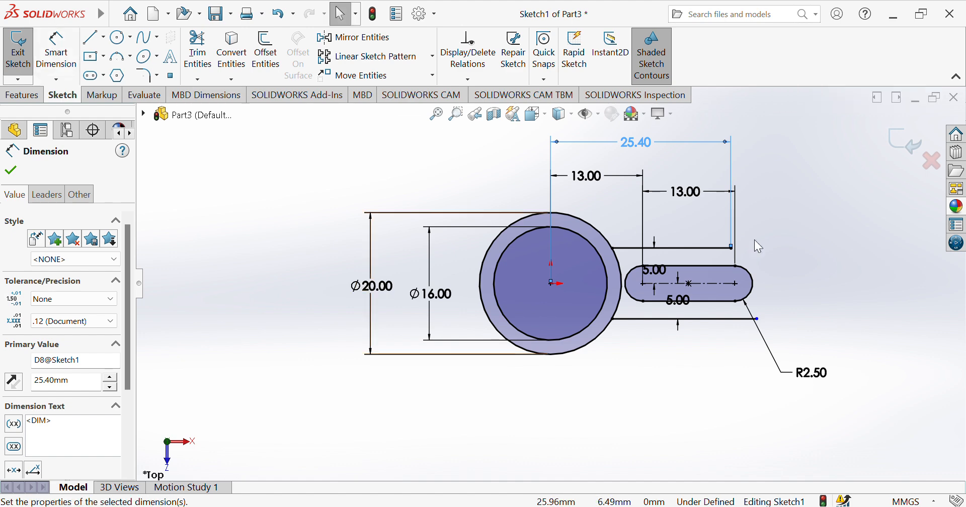
{"action": "left_click", "coordinate": [781, 240]}
Step: Add a vertical relation between the outer endpoints of the upper and lower arm lines
{"action": "left_click", "coordinate": [731, 250]}
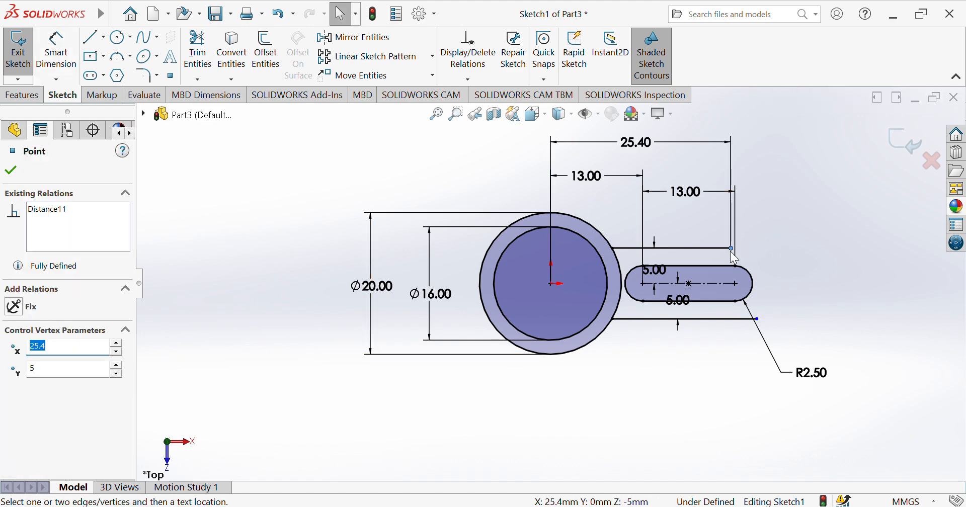
{"action": "left_click", "coordinate": [759, 320], "text": "ctrl"}
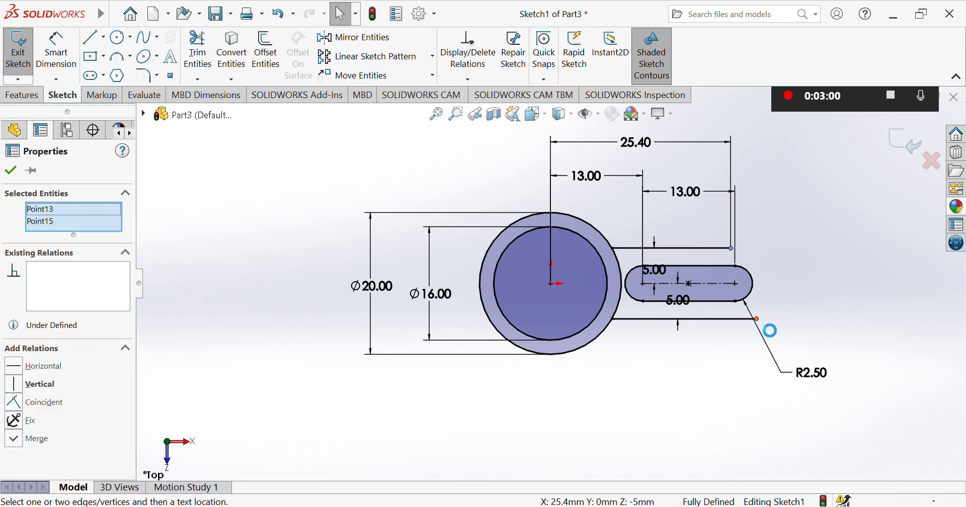
{"action": "left_click", "coordinate": [35, 384]}
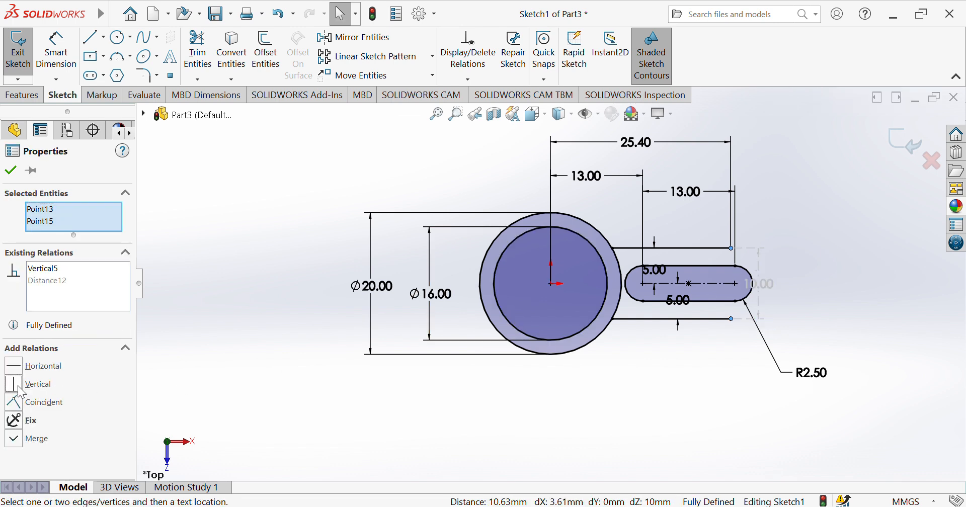
{"action": "left_click", "coordinate": [10, 170]}
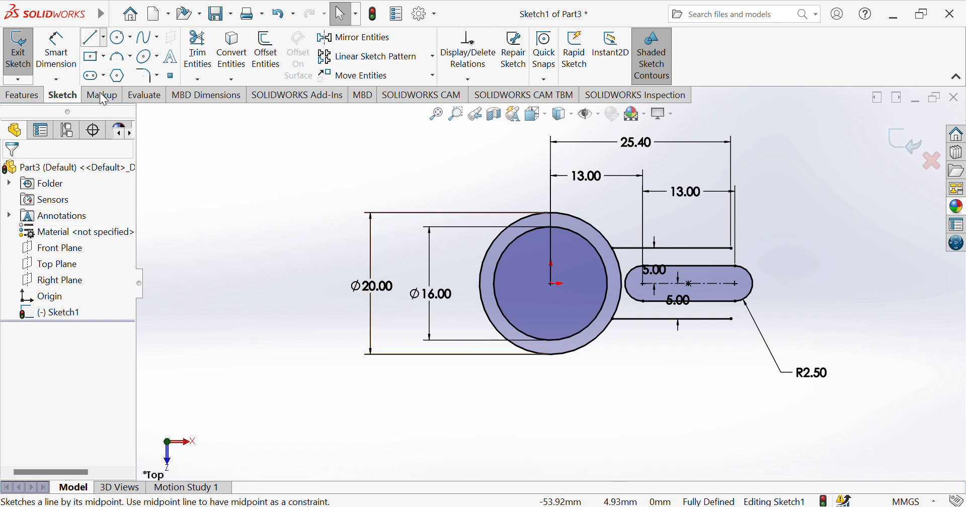
Step: Draw a short vertical midpoint line centred on the slot's axis beyond its outer end, about 35 mm from the origin
{"action": "left_click", "coordinate": [97, 41]}
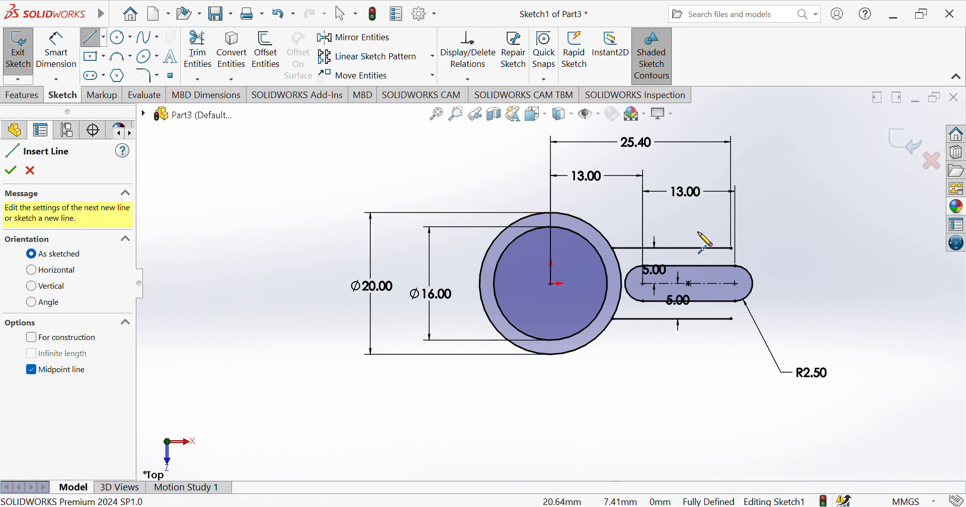
{"action": "left_click", "coordinate": [798, 284]}
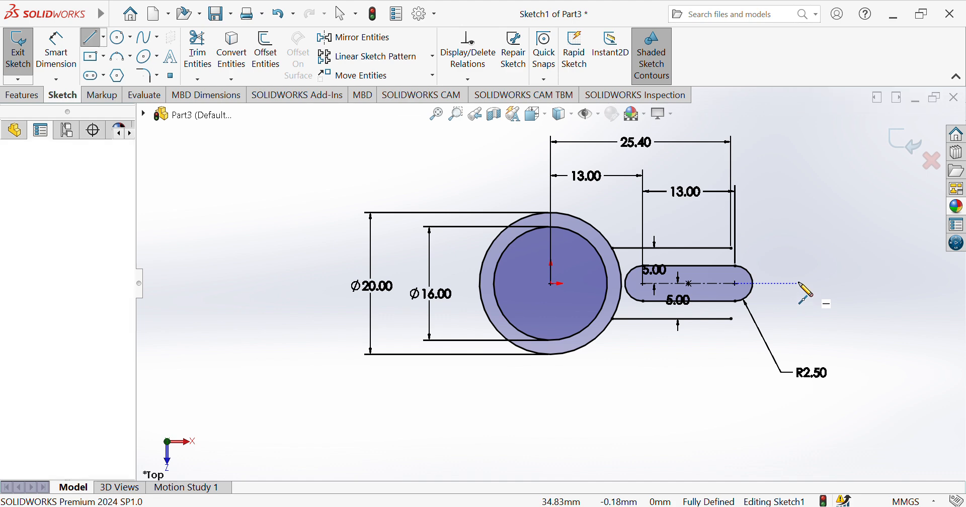
{"action": "left_click", "coordinate": [798, 265]}
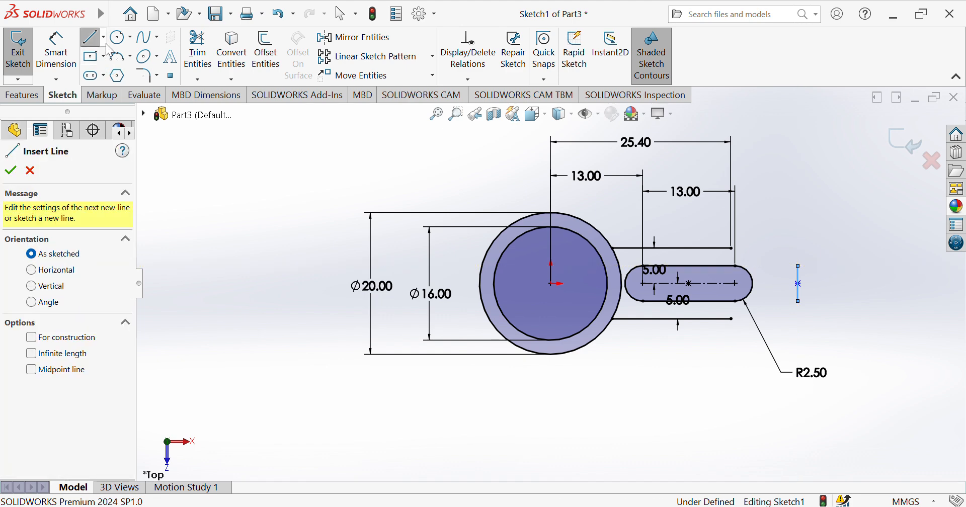
Step: Draw a stepped chain of horizontal and vertical lines from the short vertical line's upper end to the upper arm line's outer endpoint
{"action": "left_click", "coordinate": [798, 266]}
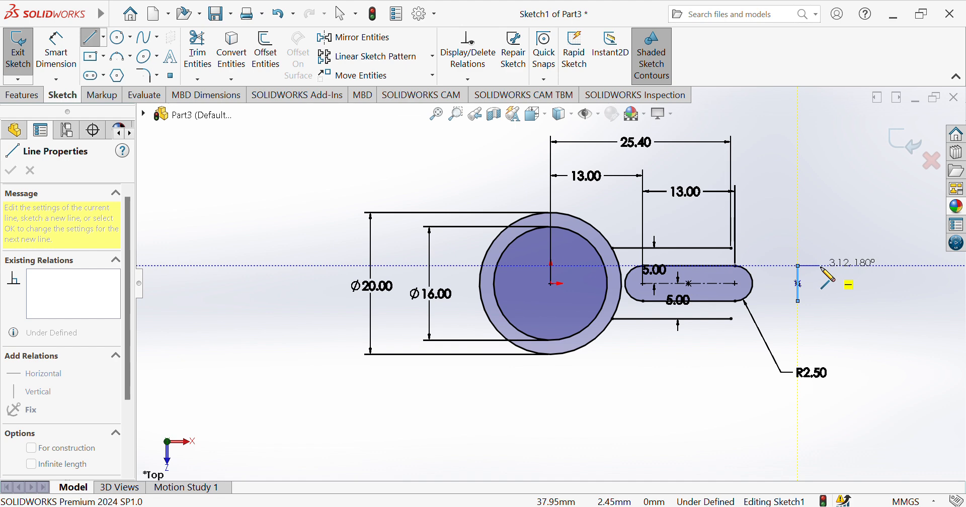
{"action": "left_click", "coordinate": [825, 266]}
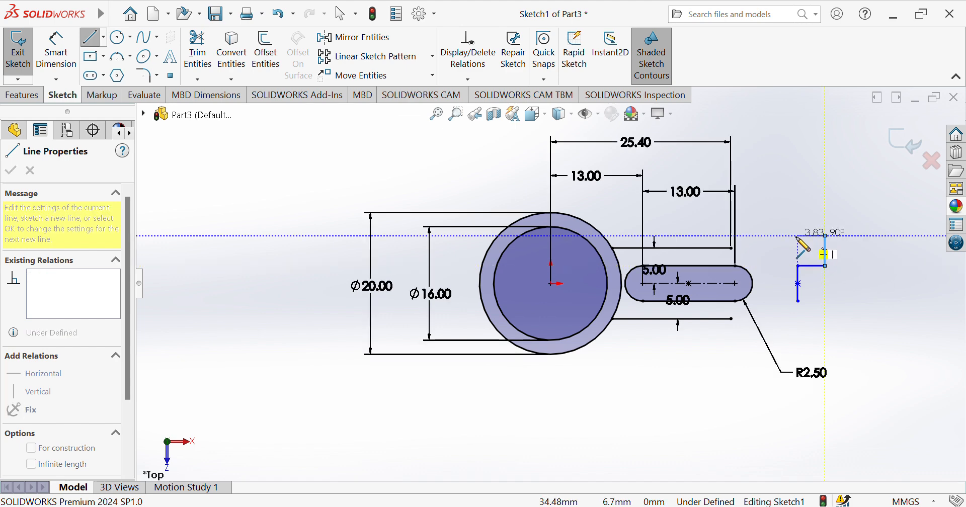
{"action": "left_click", "coordinate": [825, 235]}
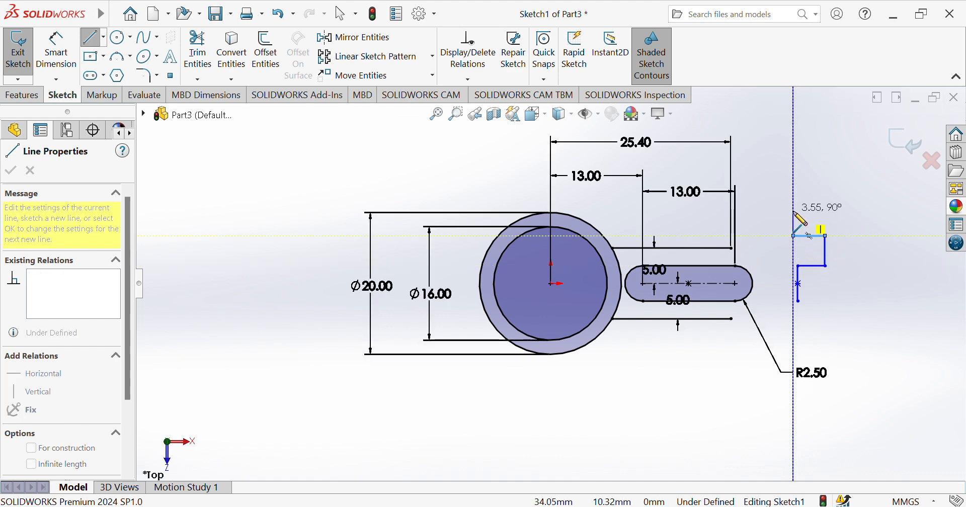
{"action": "left_click", "coordinate": [794, 235]}
{"action": "left_click", "coordinate": [793, 210]}
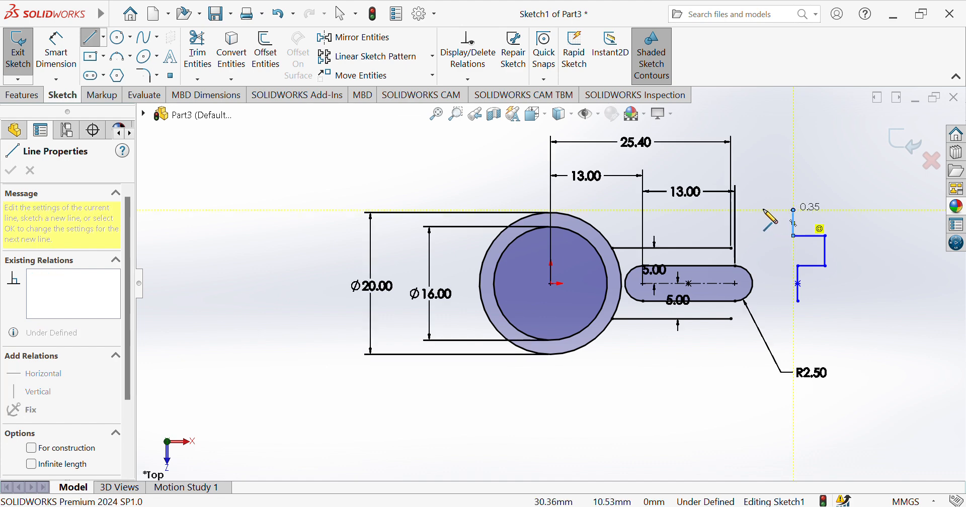
{"action": "left_click", "coordinate": [732, 210]}
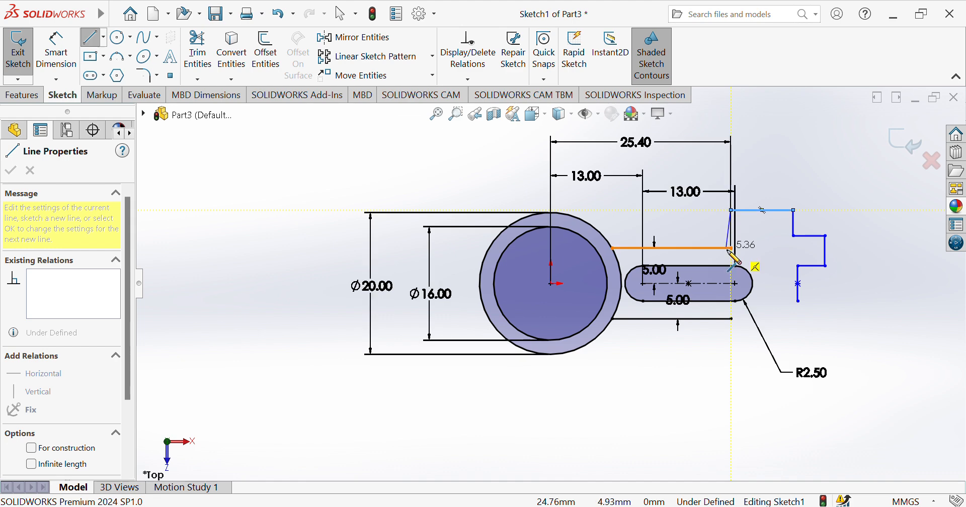
{"action": "left_click", "coordinate": [732, 248]}
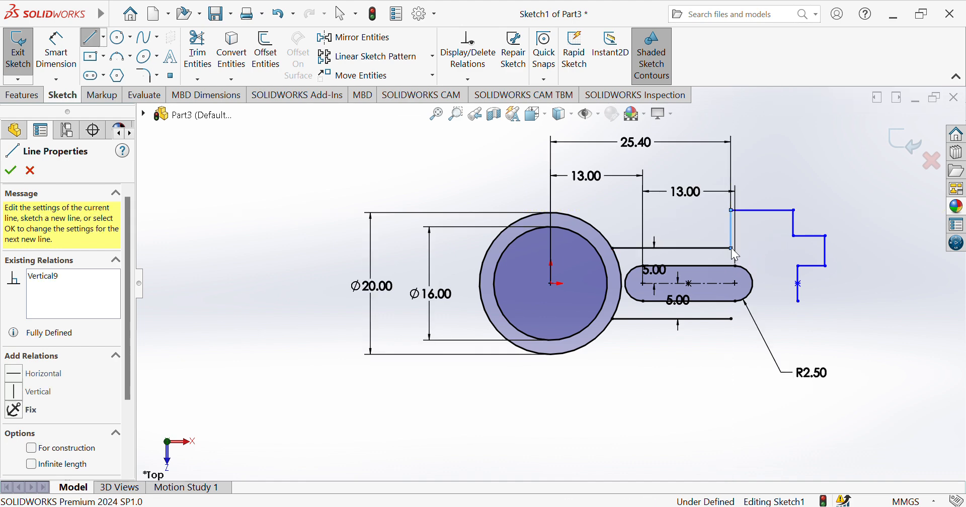
Step: Draw a stepped chain of horizontal and vertical lines from the short vertical line's lower end to the lower arm line's outer endpoint
{"action": "left_click", "coordinate": [798, 301]}
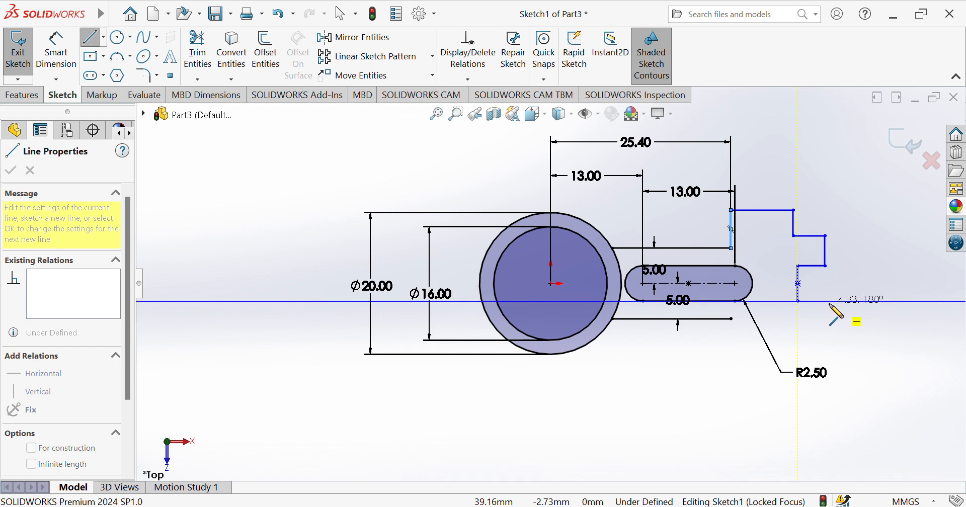
{"action": "left_click", "coordinate": [829, 300]}
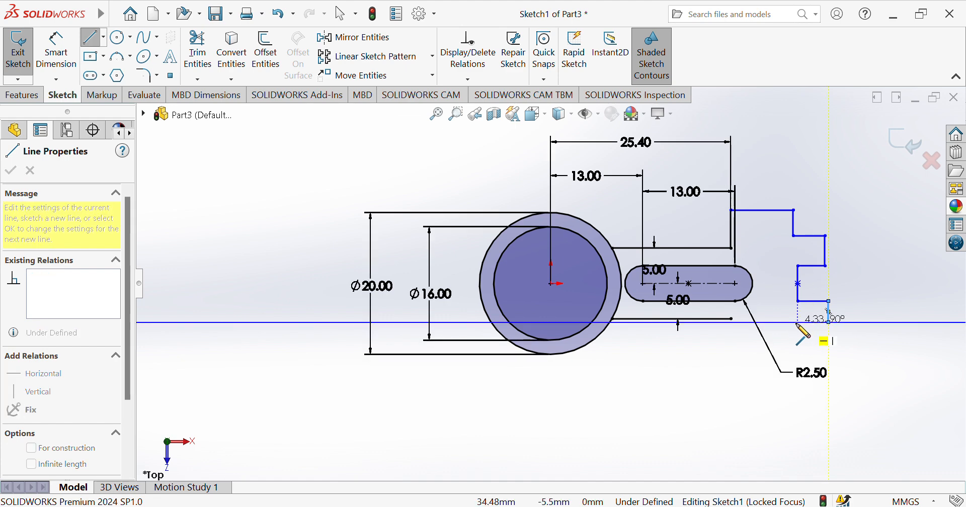
{"action": "left_click", "coordinate": [829, 322]}
{"action": "left_click", "coordinate": [798, 322]}
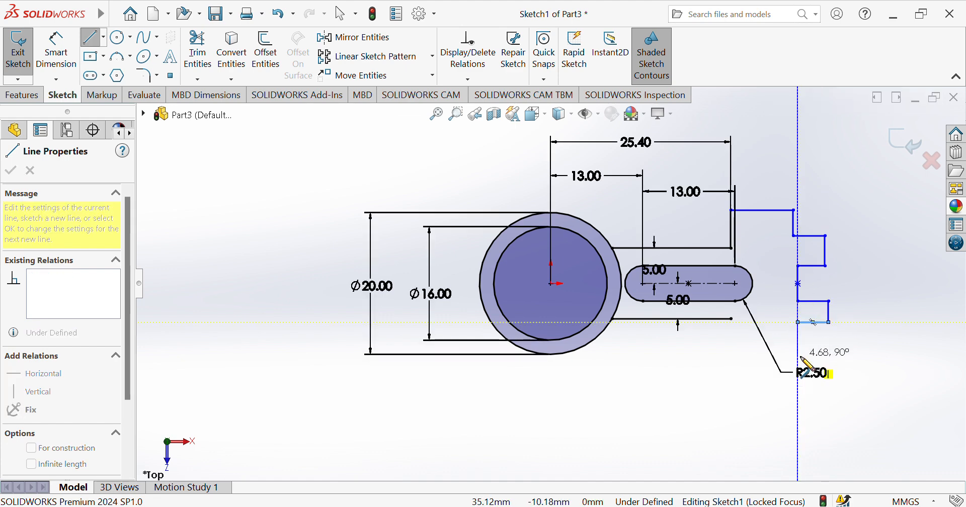
{"action": "left_click", "coordinate": [798, 355]}
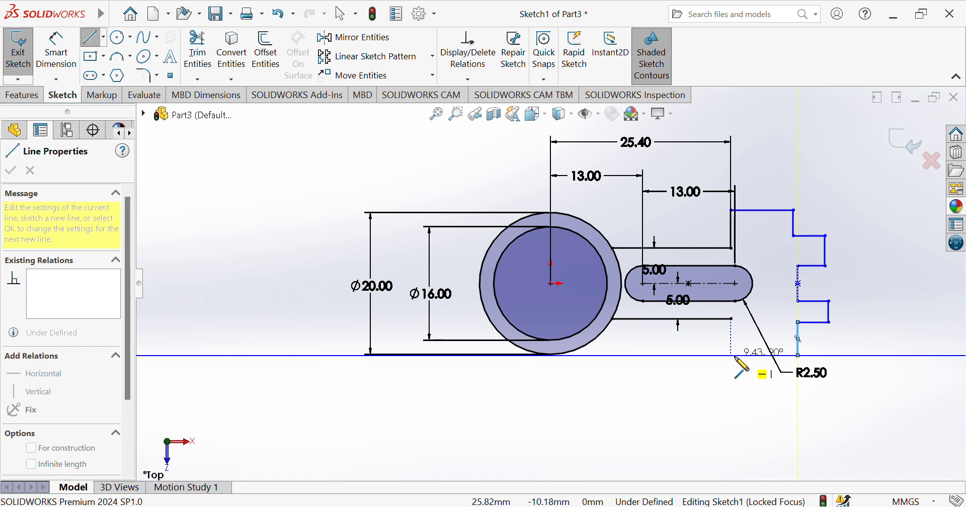
{"action": "left_click", "coordinate": [731, 356]}
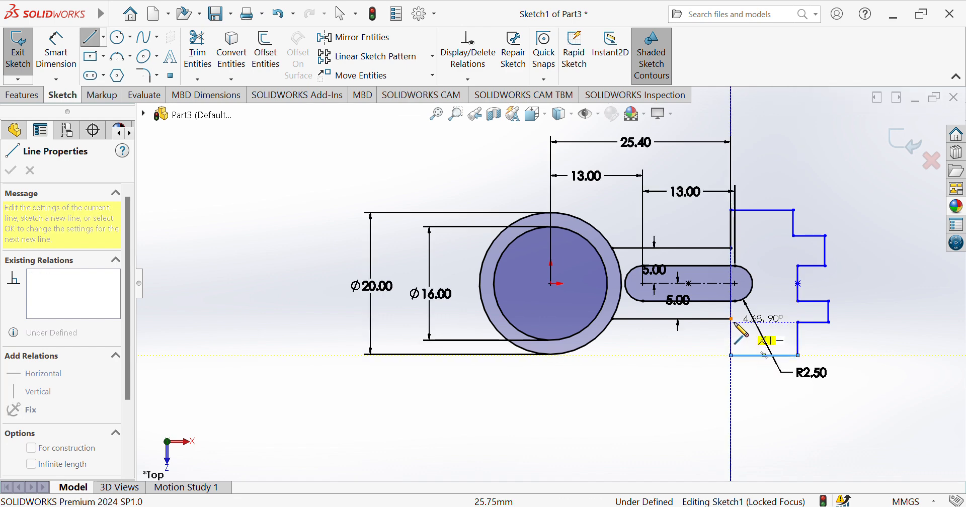
{"action": "left_click", "coordinate": [732, 320]}
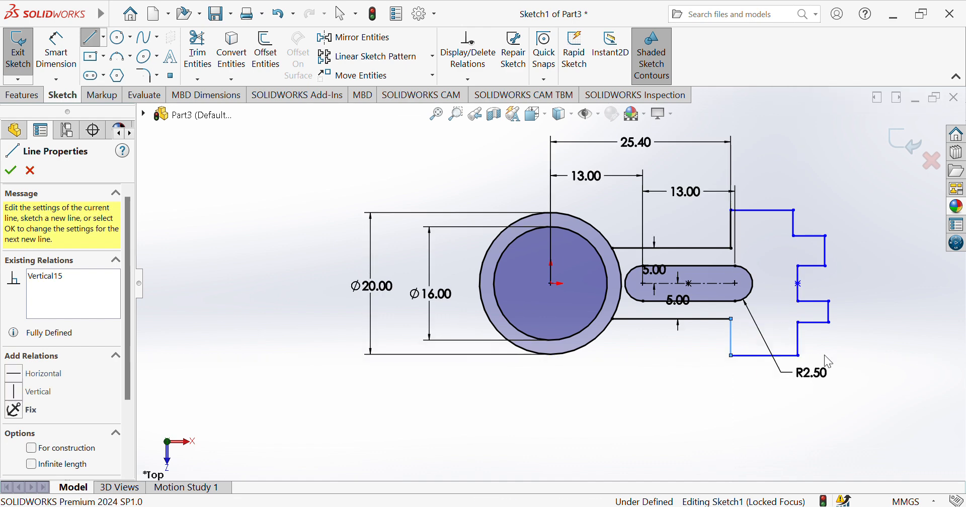
{"action": "key", "text": "Escape"}
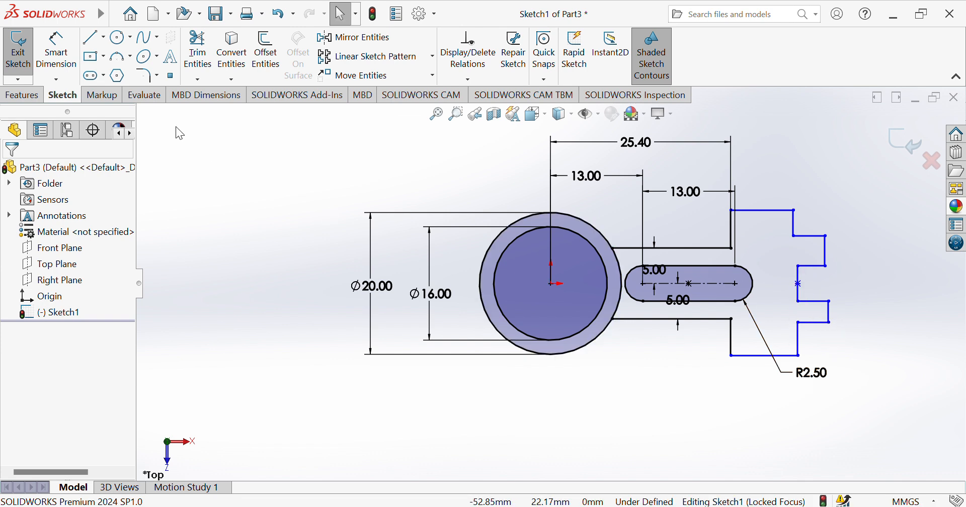
Step: Dimension the short vertical line's upper half, from its midpoint to its upper endpoint, as 4 mm
{"action": "left_click", "coordinate": [56, 48]}
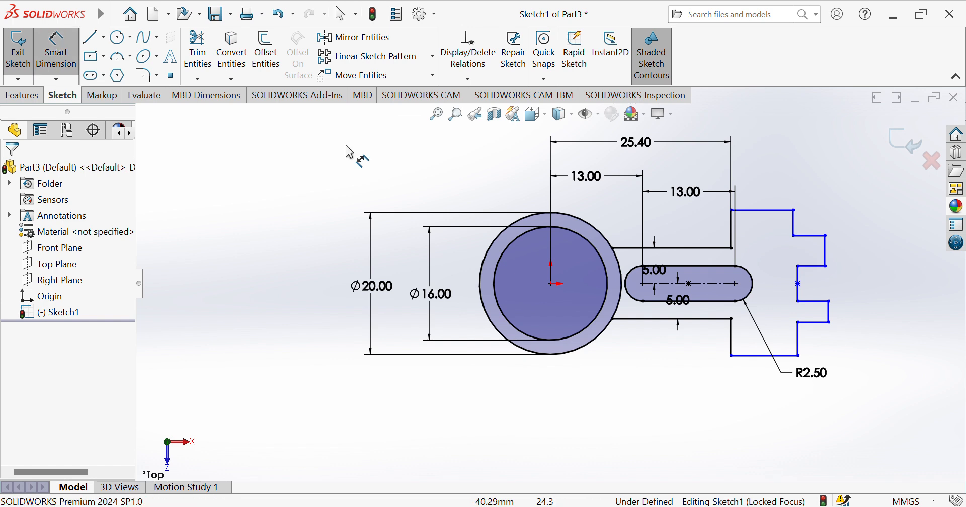
{"action": "left_click", "coordinate": [801, 282]}
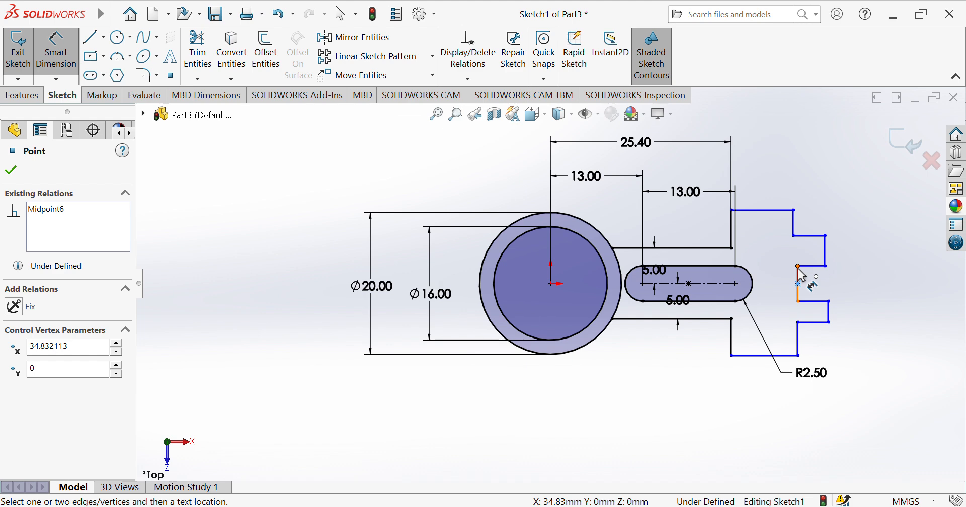
{"action": "left_click", "coordinate": [799, 266]}
{"action": "left_click", "coordinate": [881, 279]}
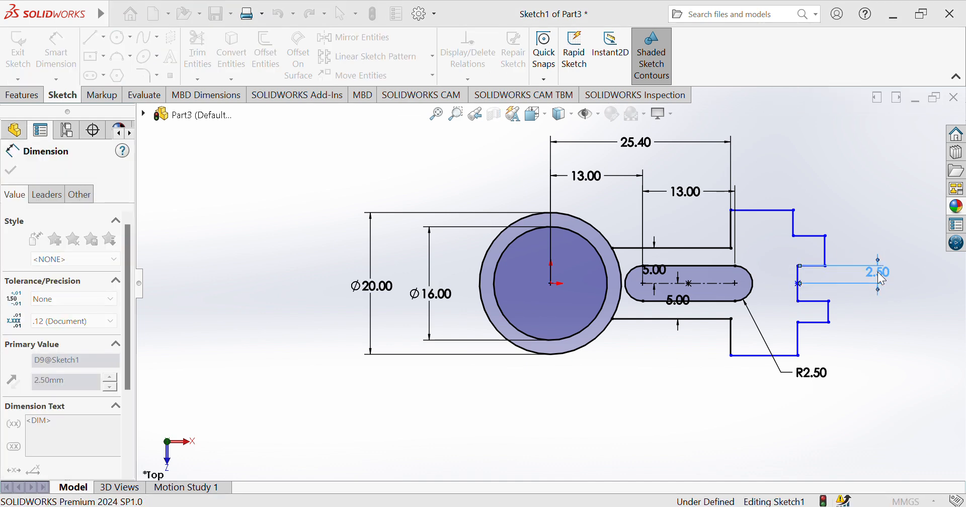
{"action": "type", "text": "4"}
{"action": "key", "text": "Return"}
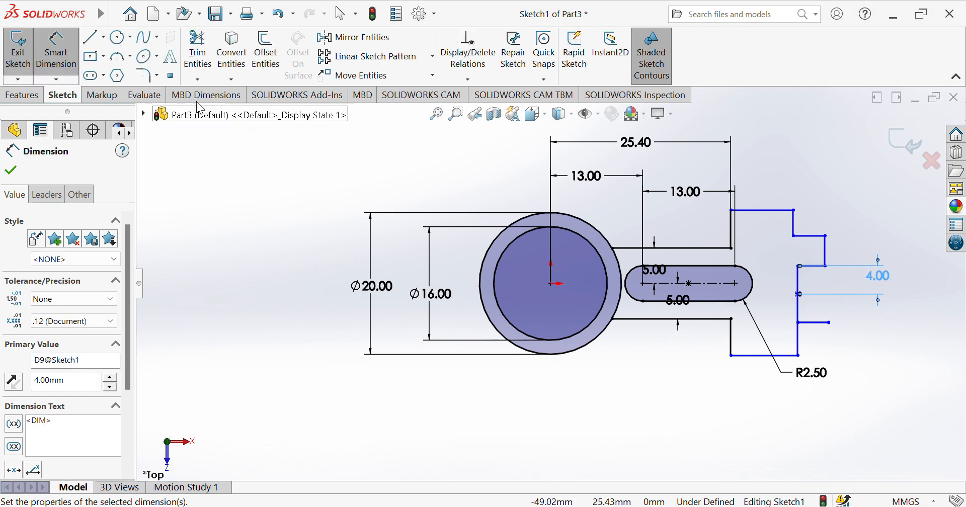
{"action": "key", "text": "Escape"}
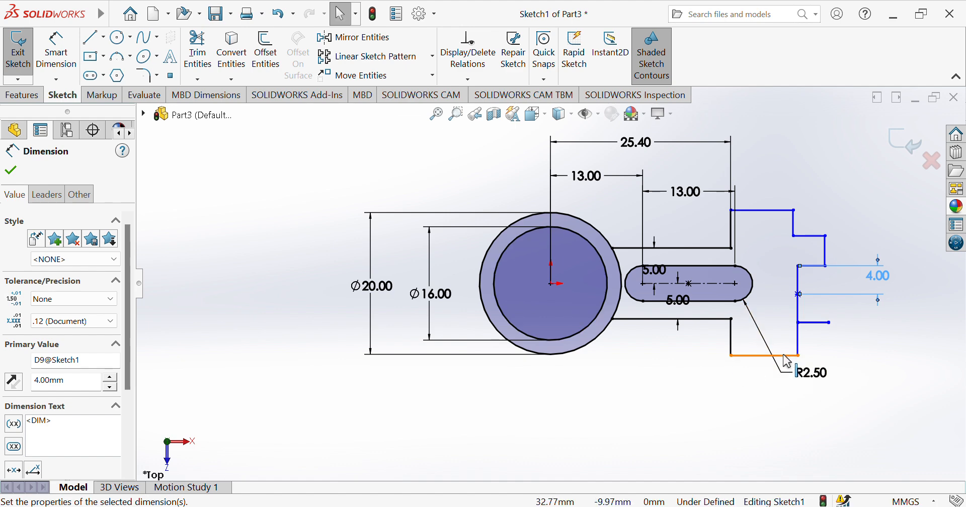
Step: Move the end profile's lowest horizontal line down to about 13.7 mm below the origin and lower the bottom tab's collapsed outline to reopen it
{"action": "left_click_drag", "start_coordinate": [788, 355], "coordinate": [791, 387]}
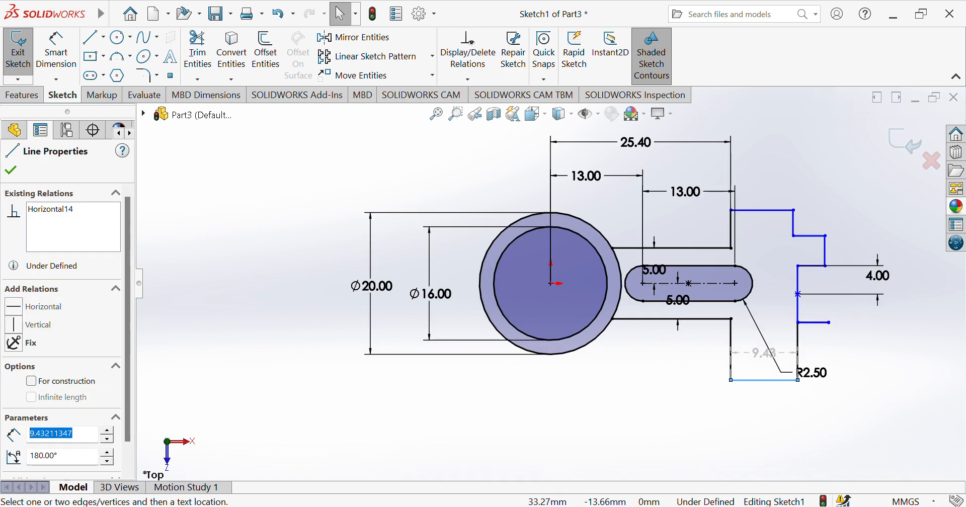
{"action": "left_click", "coordinate": [851, 361]}
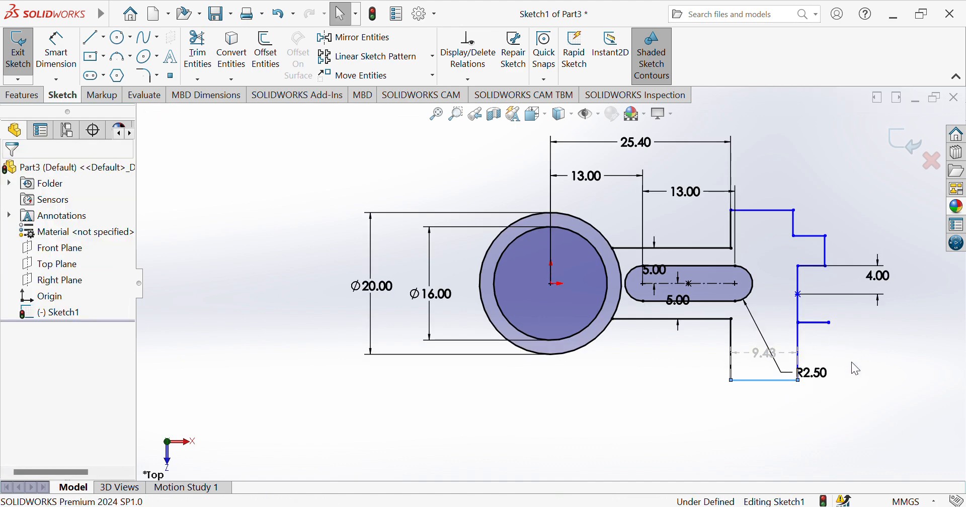
{"action": "left_click", "coordinate": [814, 323]}
{"action": "mouse_move", "coordinate": [812, 330]}
{"action": "left_mouse_down"}
{"action": "mouse_move", "coordinate": [813, 358]}
{"action": "mouse_move", "coordinate": [809, 306]}
{"action": "mouse_move", "coordinate": [811, 347]}
{"action": "left_mouse_up"}
{"action": "left_click", "coordinate": [881, 383]}
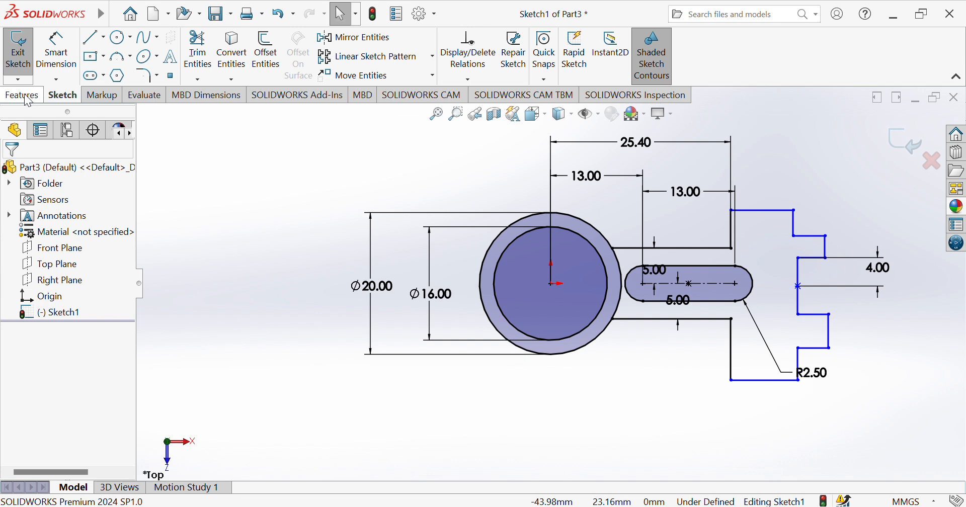
Step: Add a horizontal relation between the short vertical line's midpoint and the slot's outer arc centre
{"action": "left_click", "coordinate": [736, 286]}
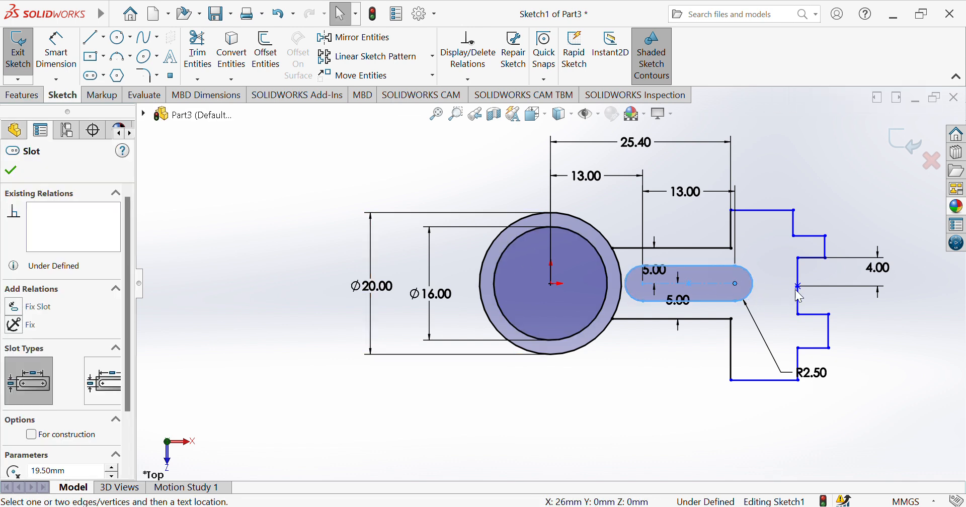
{"action": "left_click", "coordinate": [799, 286]}
{"action": "left_click", "coordinate": [736, 284], "text": "ctrl"}
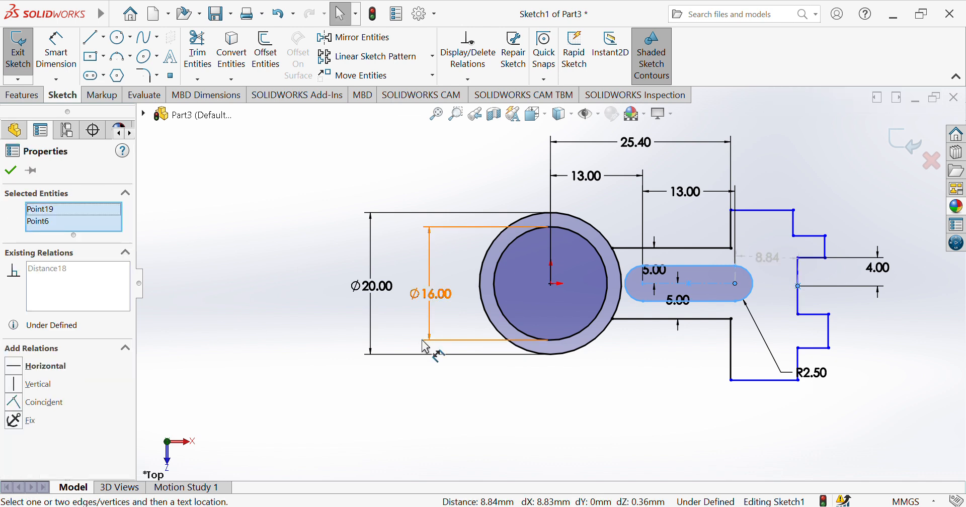
{"action": "left_click", "coordinate": [20, 370]}
{"action": "left_click", "coordinate": [12, 173]}
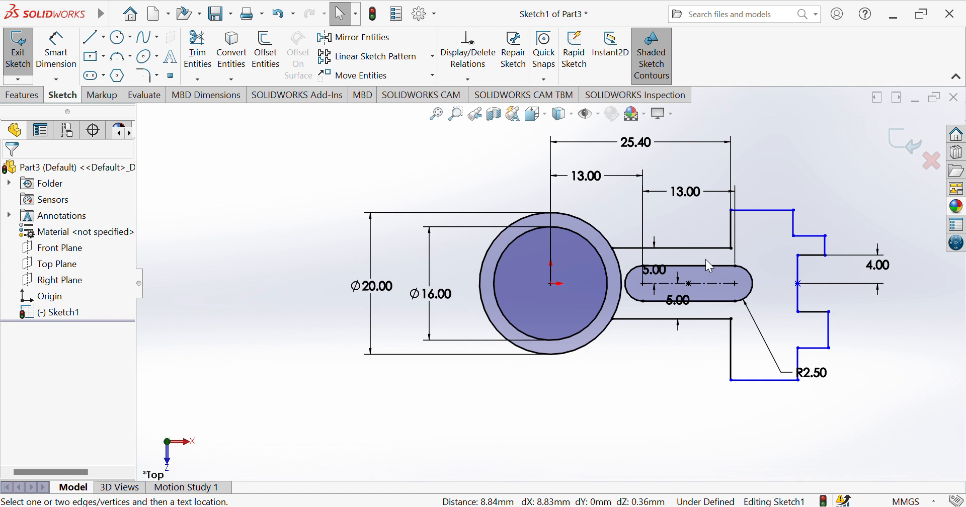
Step: Dimension the inner horizontal edges of the upper and lower tabs, adjoining the short vertical line, as 2 mm each
{"action": "left_click", "coordinate": [56, 51]}
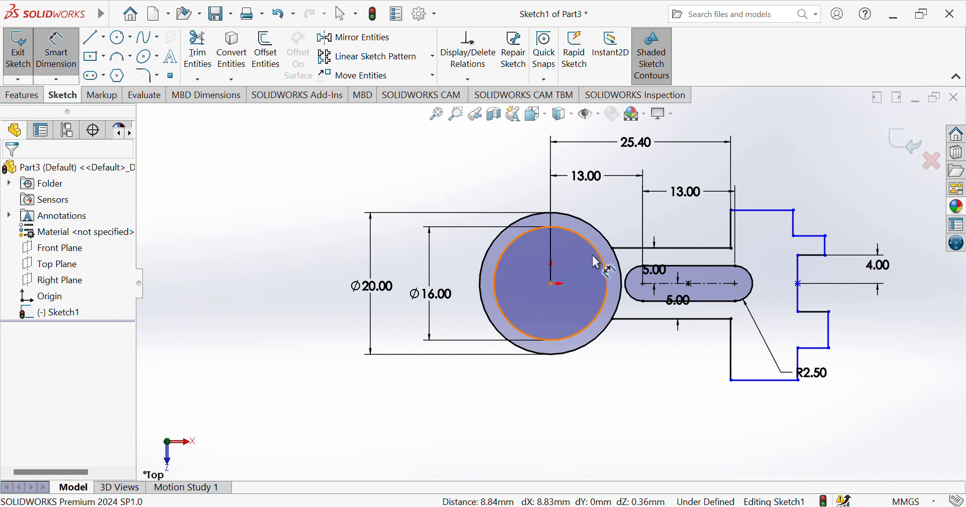
{"action": "left_click", "coordinate": [812, 236]}
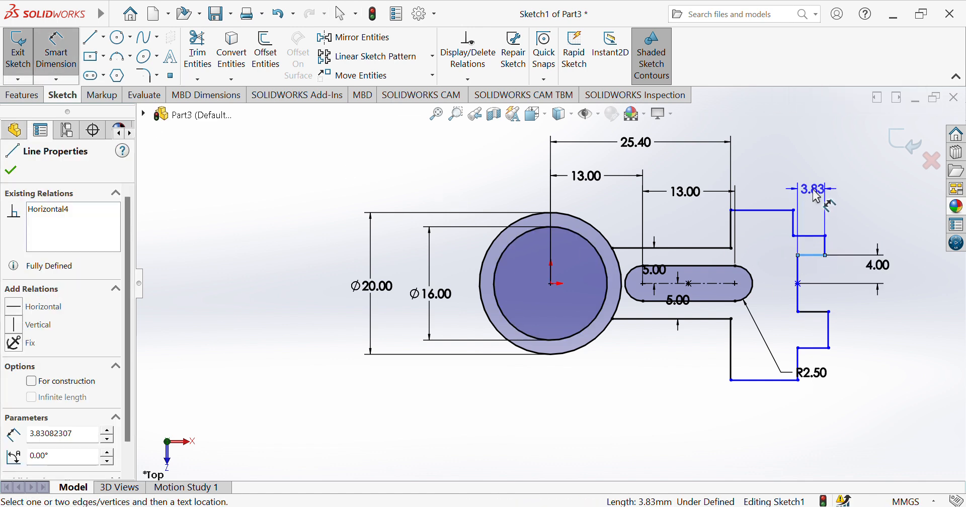
{"action": "left_click", "coordinate": [818, 197]}
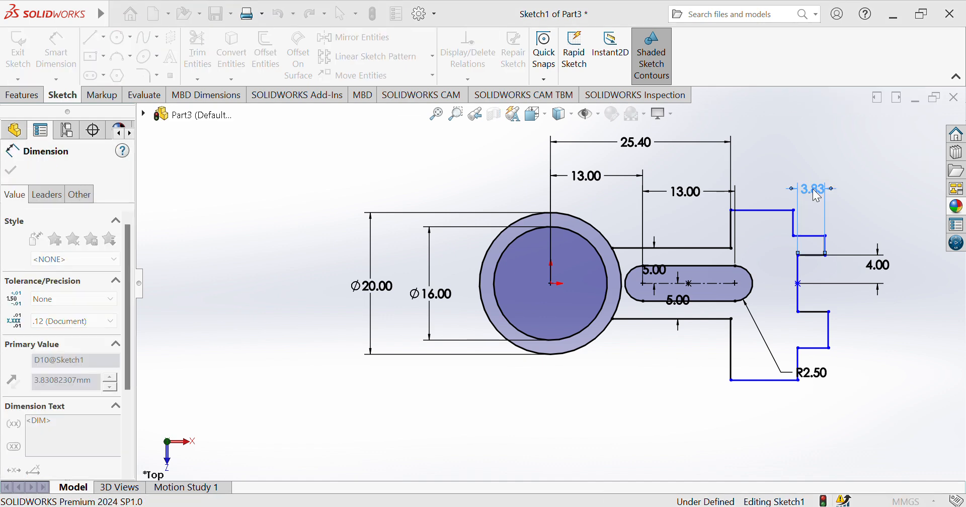
{"action": "type", "text": "2"}
{"action": "key", "text": "Return"}
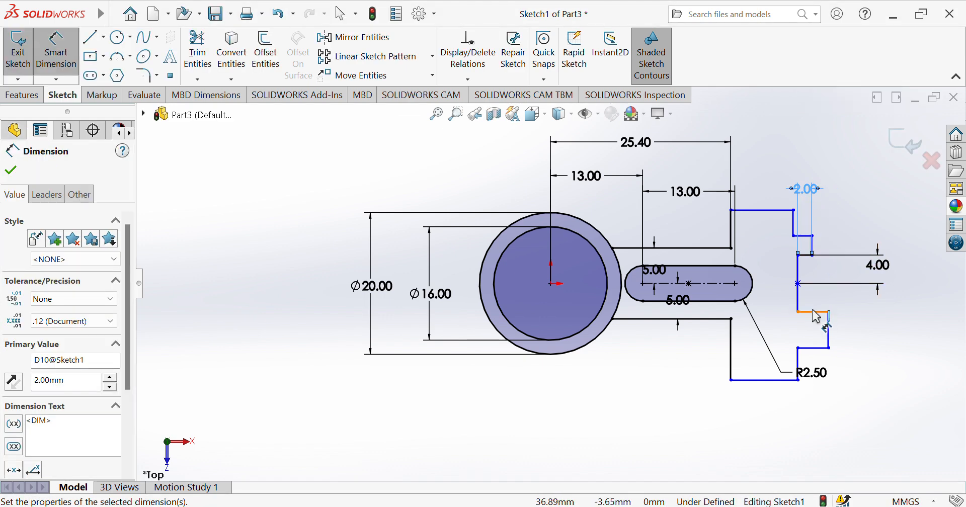
{"action": "left_click", "coordinate": [816, 314]}
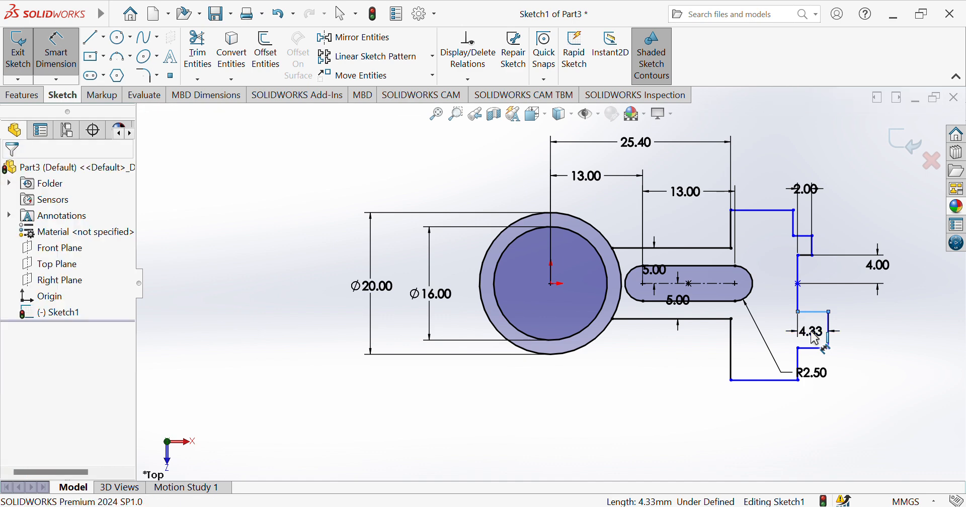
{"action": "left_click", "coordinate": [816, 339]}
{"action": "type", "text": "2.00mm"}
{"action": "key", "text": "Return"}
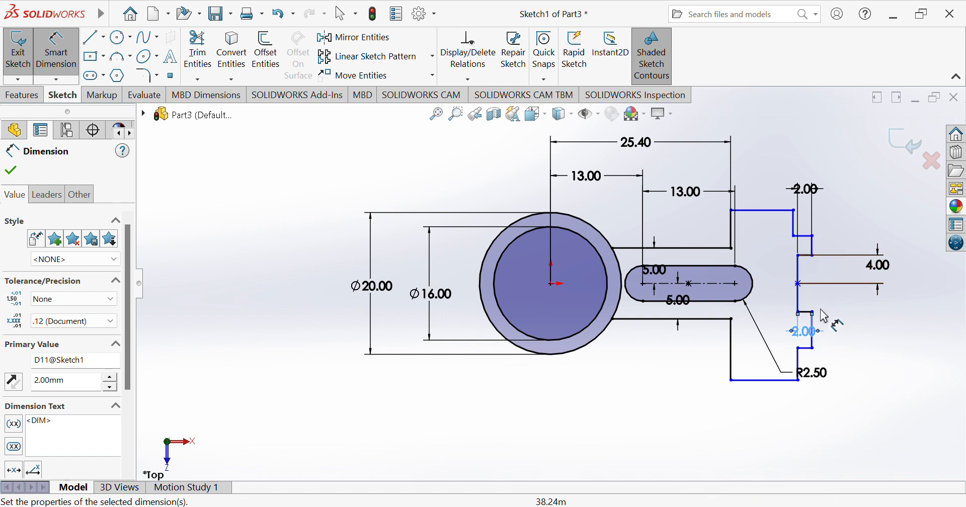
Step: Dimension the outer vertical edges of both tabs as 3 mm each and shift the lower tab's 2 mm dimension upward
{"action": "left_click", "coordinate": [813, 246]}
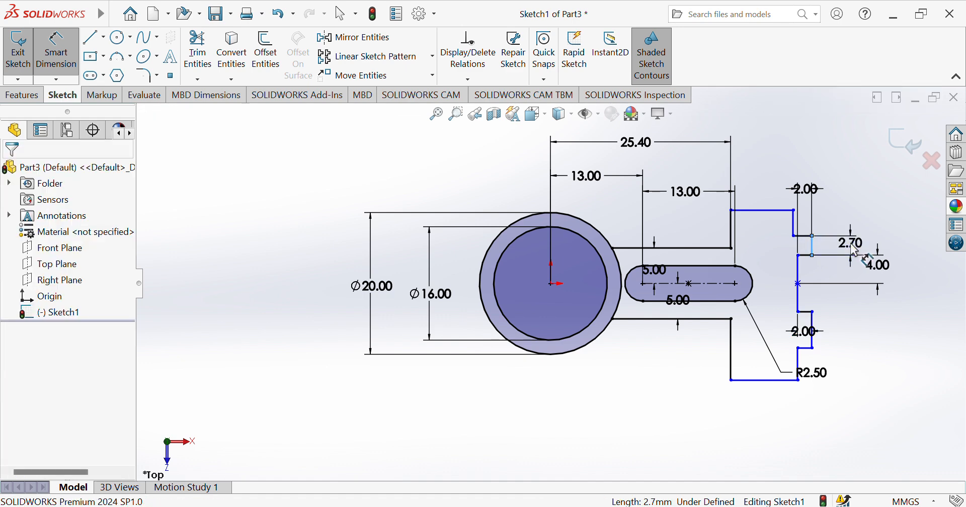
{"action": "left_click", "coordinate": [855, 250]}
{"action": "type", "text": "3.00mm"}
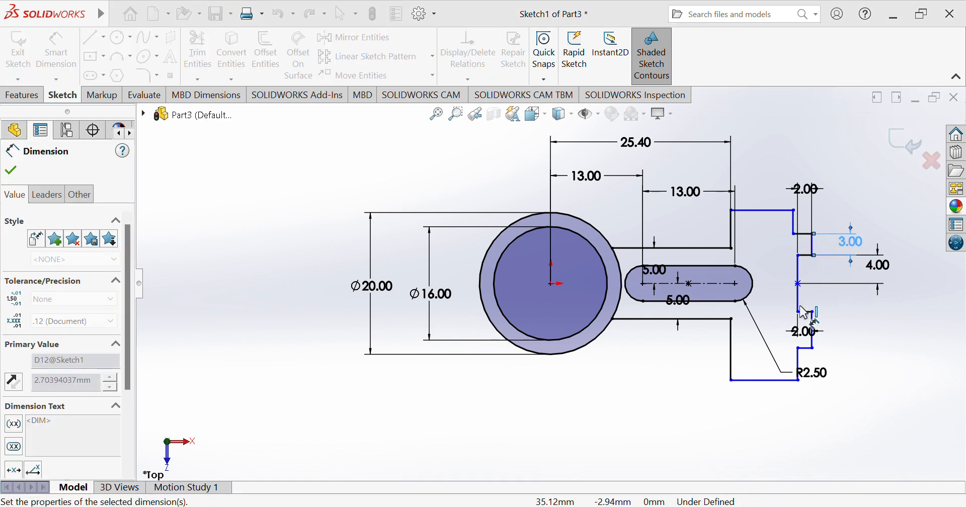
{"action": "left_click", "coordinate": [814, 337]}
{"action": "left_click", "coordinate": [860, 342]}
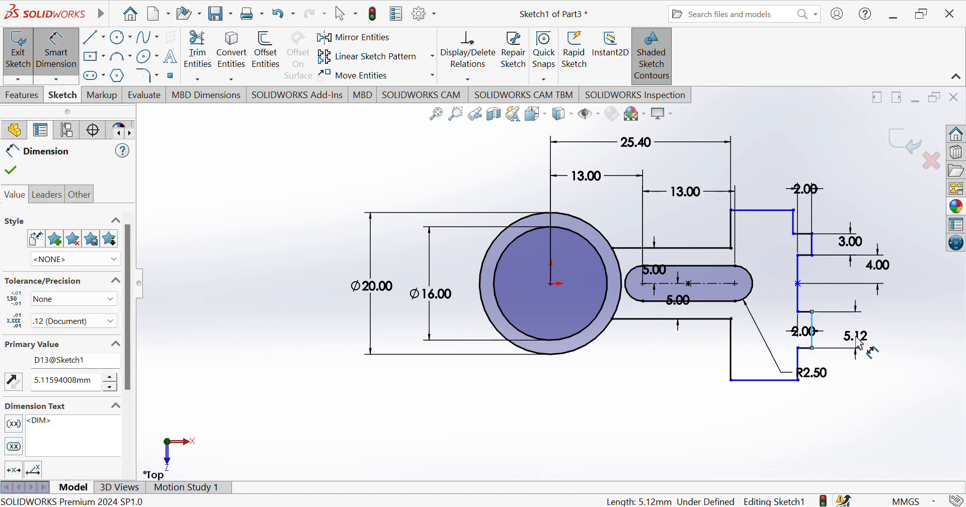
{"action": "type", "text": "3"}
{"action": "key", "text": "Return"}
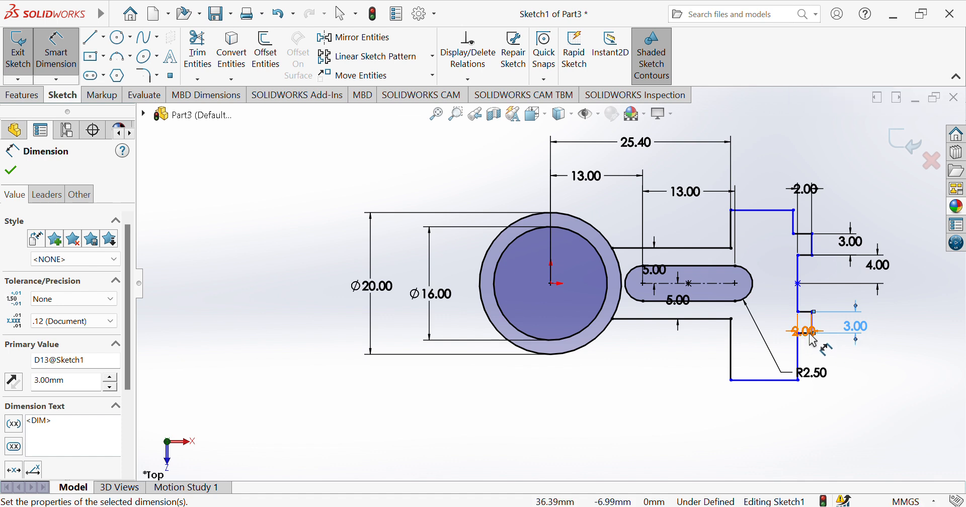
{"action": "left_click_drag", "start_coordinate": [808, 342], "coordinate": [808, 336]}
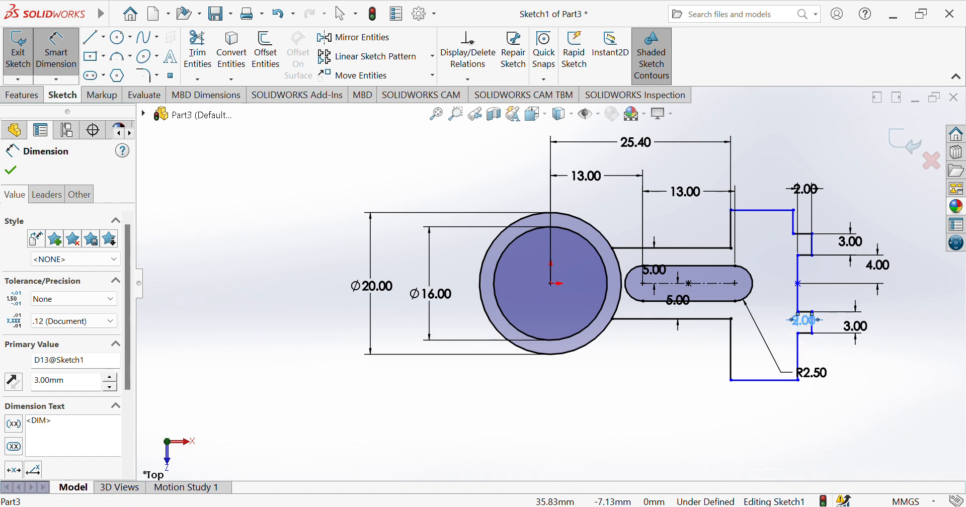
Step: Dimension the lower tab's bottom horizontal edge and the upper tab's top horizontal edge as 5 mm each
{"action": "left_click", "coordinate": [805, 333]}
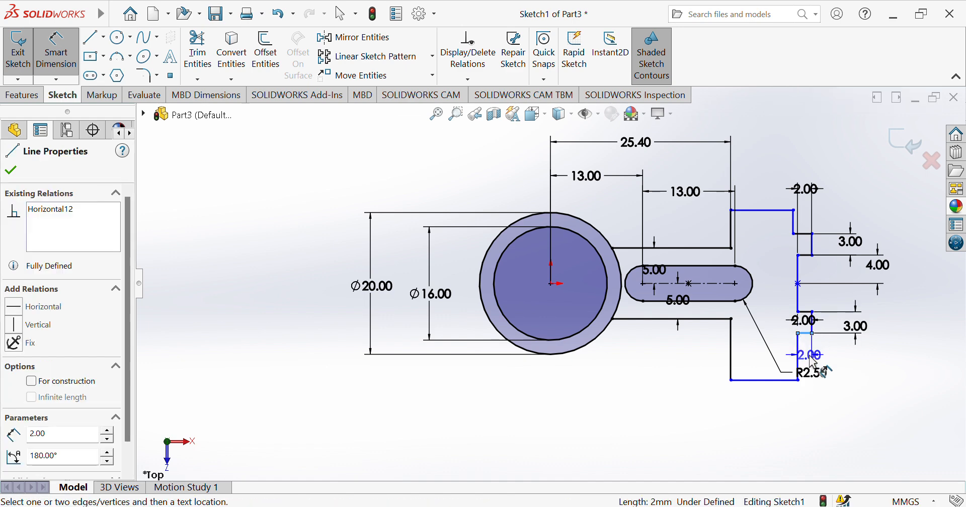
{"action": "left_click", "coordinate": [814, 361]}
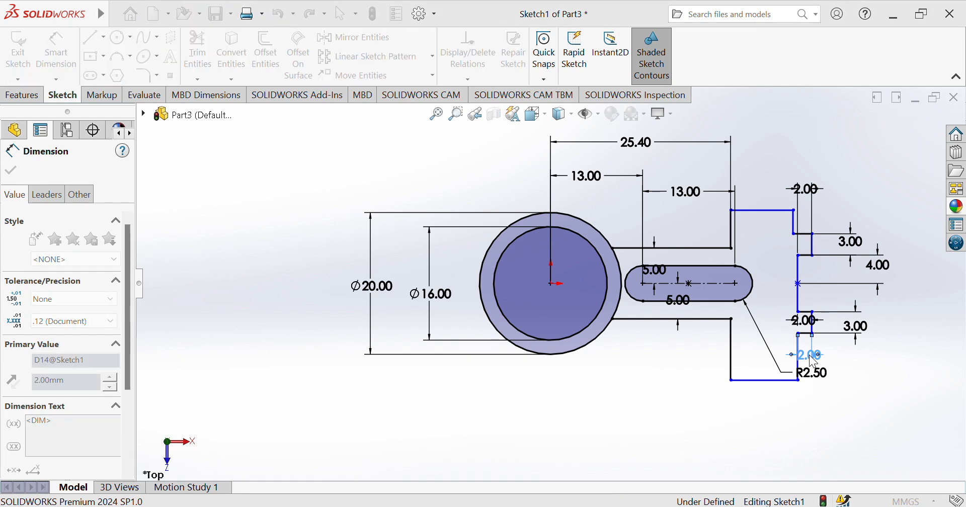
{"action": "type", "text": "5"}
{"action": "key", "text": "Return"}
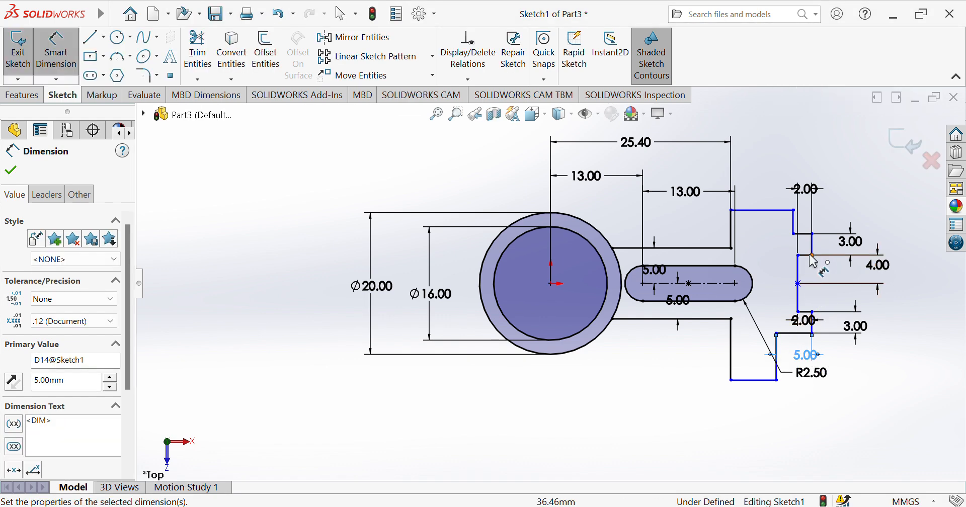
{"action": "left_click", "coordinate": [803, 233]}
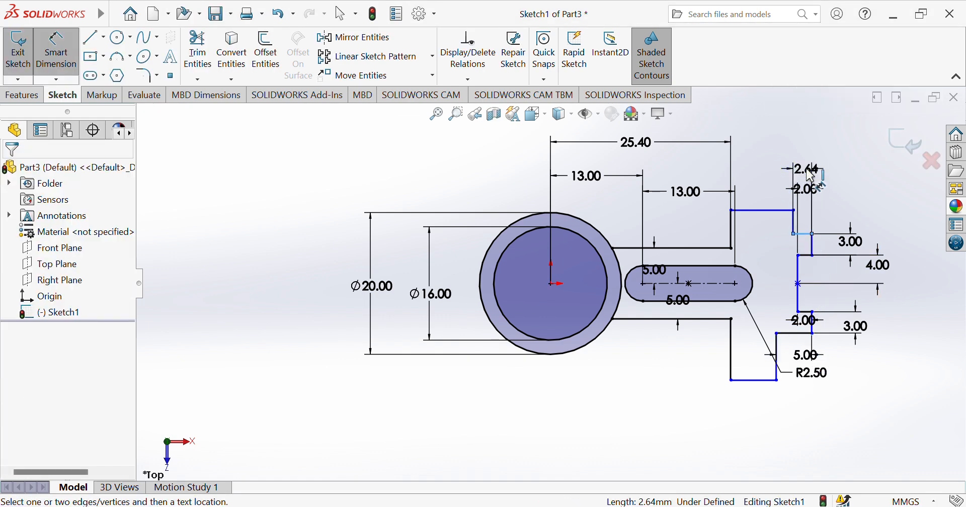
{"action": "left_click", "coordinate": [811, 175]}
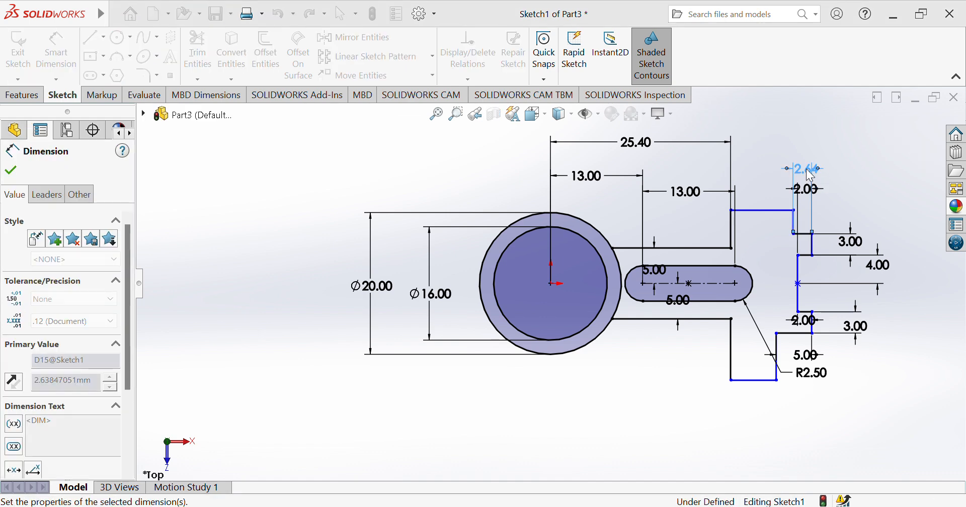
{"action": "type", "text": "5"}
{"action": "key", "text": "Return"}
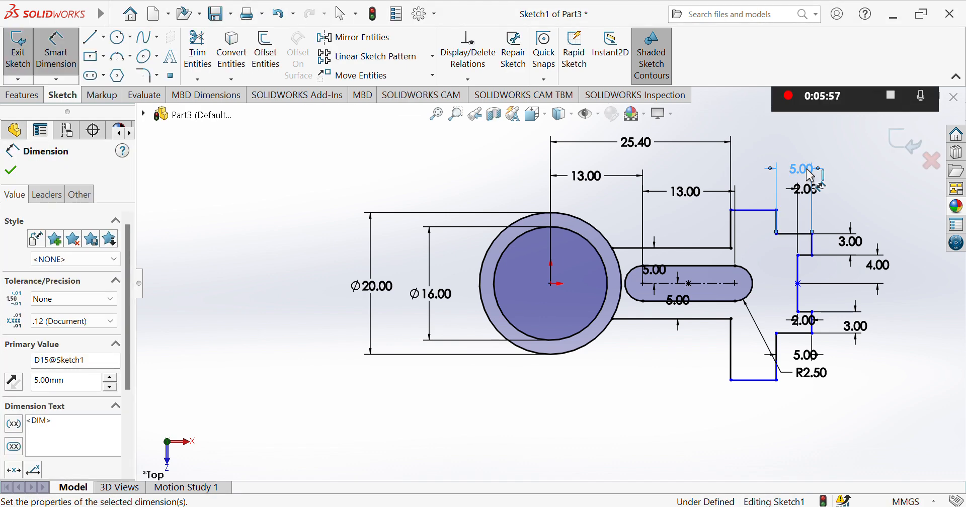
Step: Dimension the topmost horizontal edge of the stepped end profile as 5 mm
{"action": "left_click", "coordinate": [744, 211]}
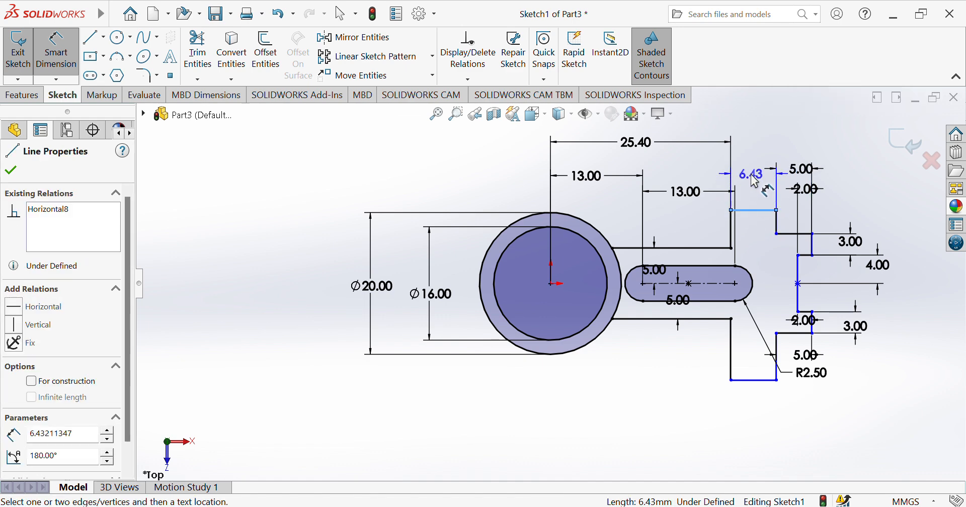
{"action": "left_click", "coordinate": [754, 179]}
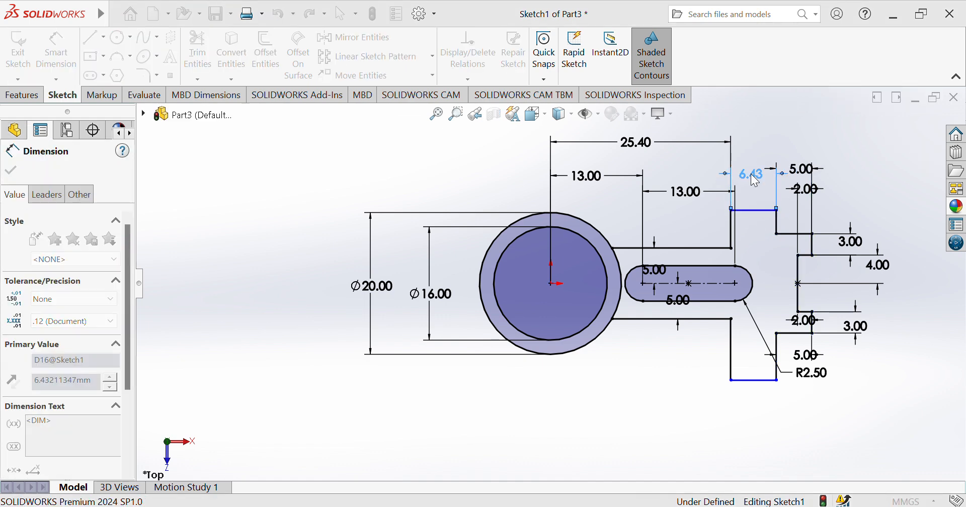
{"action": "type", "text": "5"}
{"action": "key", "text": "Return"}
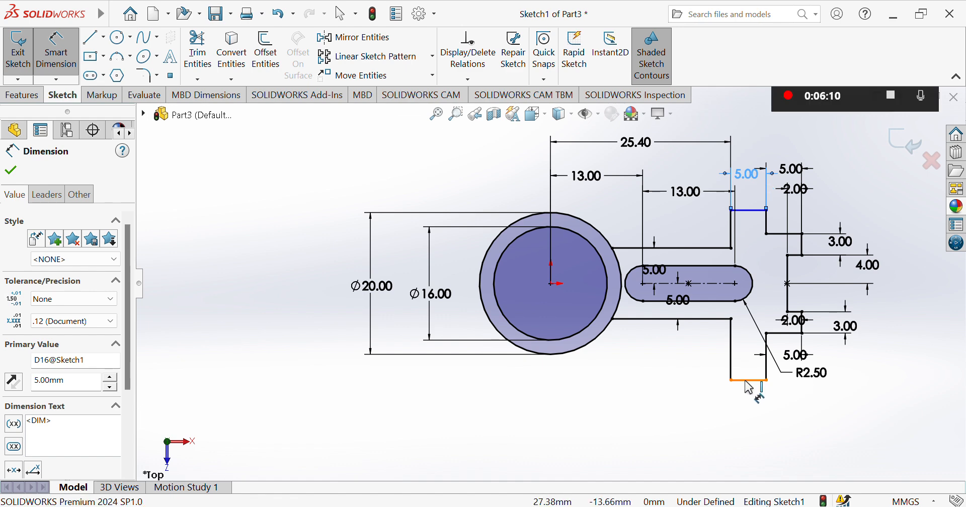
Step: Try to dimension the length of the end profile's bottommost horizontal edge
{"action": "left_click", "coordinate": [750, 380]}
{"action": "left_click", "coordinate": [744, 411]}
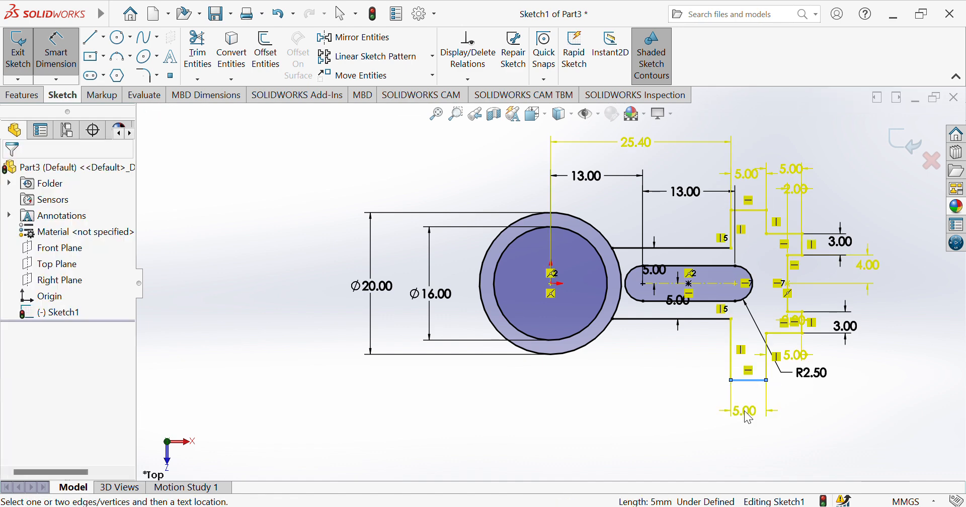
{"action": "left_click", "coordinate": [562, 99]}
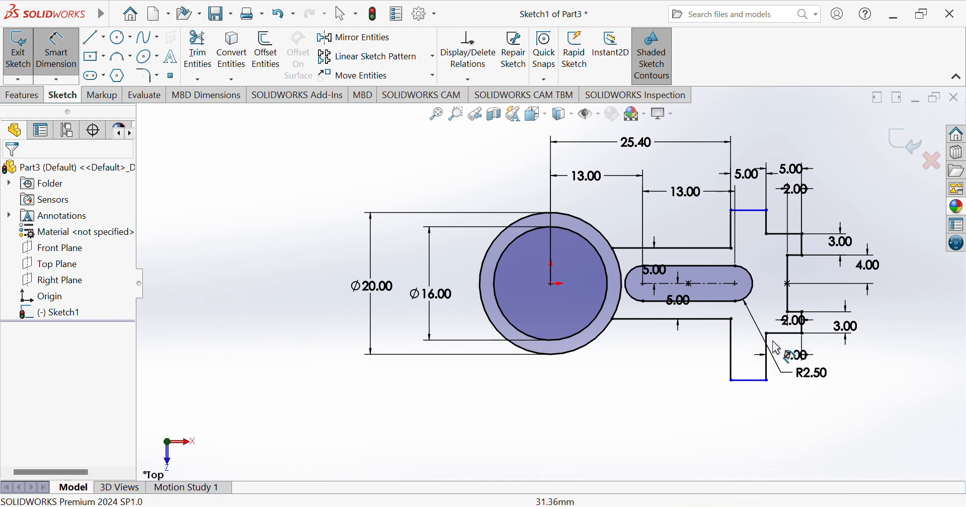
Step: Dimension the vertical step edges below the lower tab and above the upper tab as 3 mm each
{"action": "left_click", "coordinate": [770, 375]}
{"action": "left_click", "coordinate": [860, 373]}
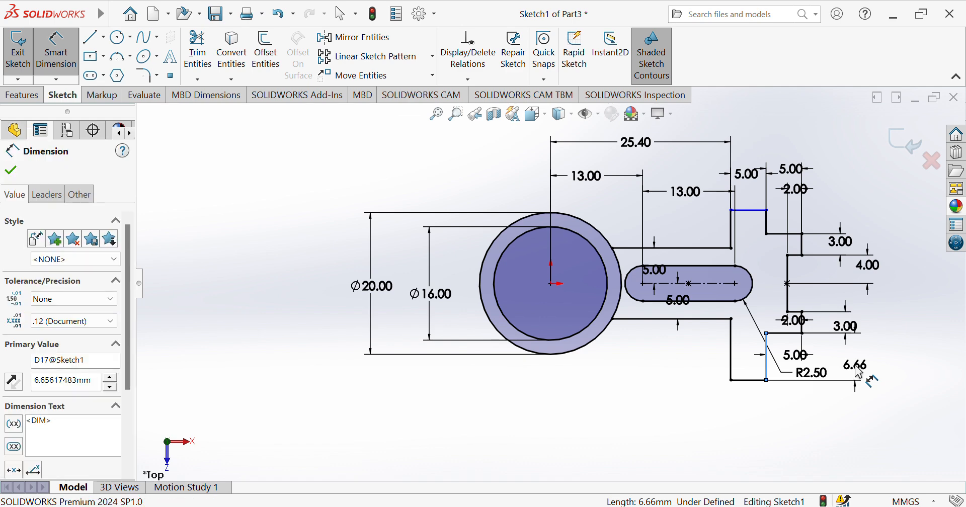
{"action": "left_click", "coordinate": [768, 222]}
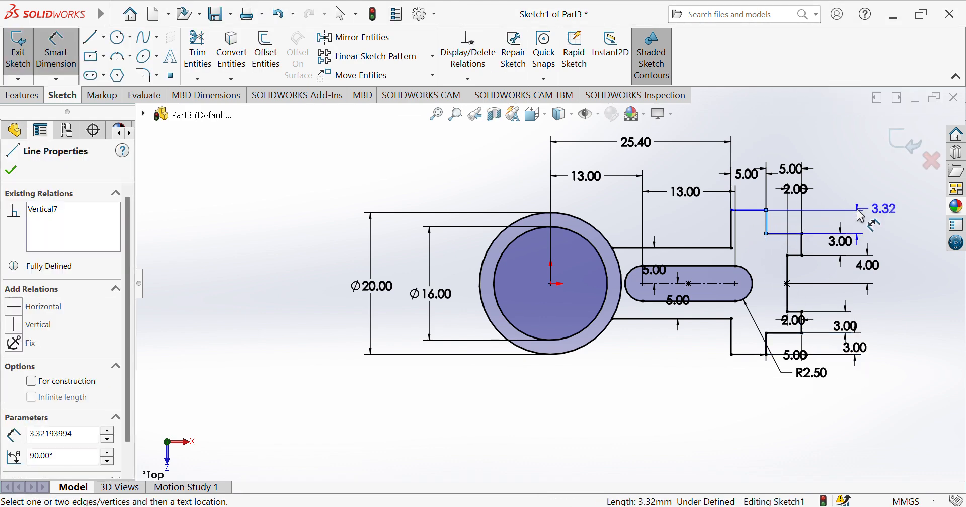
{"action": "left_click", "coordinate": [860, 211]}
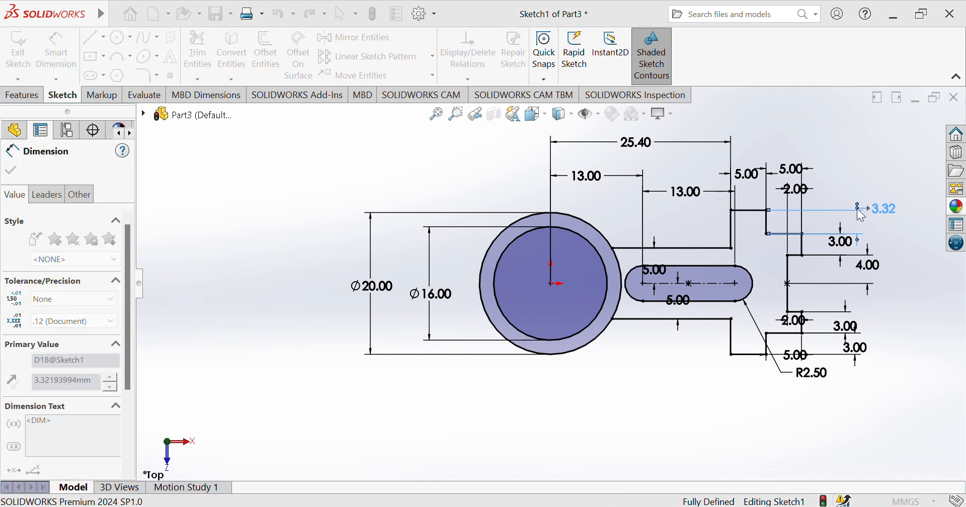
{"action": "type", "text": "3"}
{"action": "key", "text": "Return"}
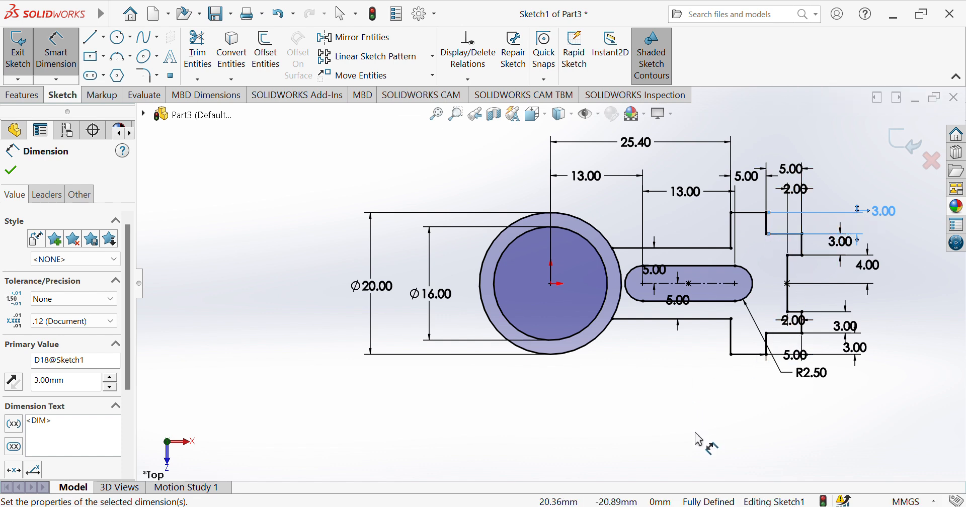
Step: Sketch a circle of about 2.1 mm radius above the upper tab and one of about 3 mm radius below the lower tab
{"action": "left_click", "coordinate": [119, 38]}
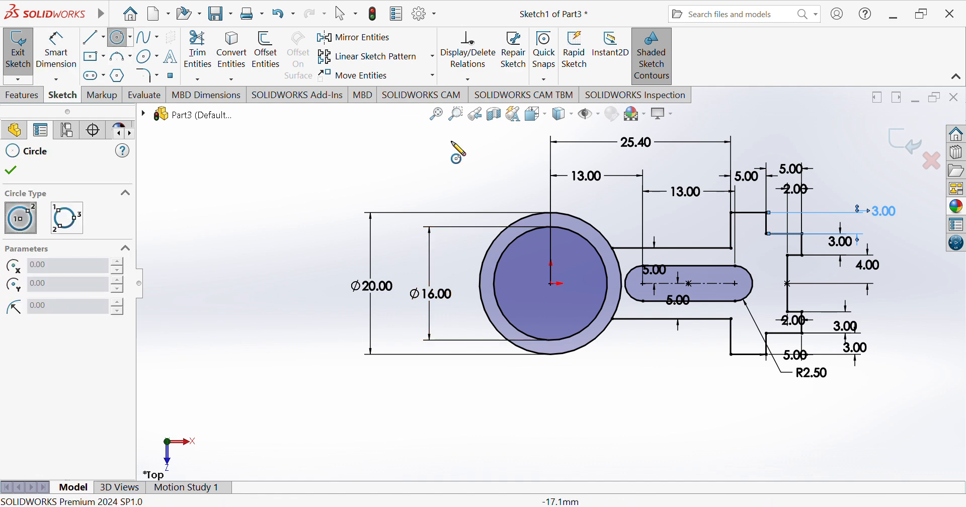
{"action": "left_click", "coordinate": [795, 207]}
{"action": "left_click", "coordinate": [806, 215]}
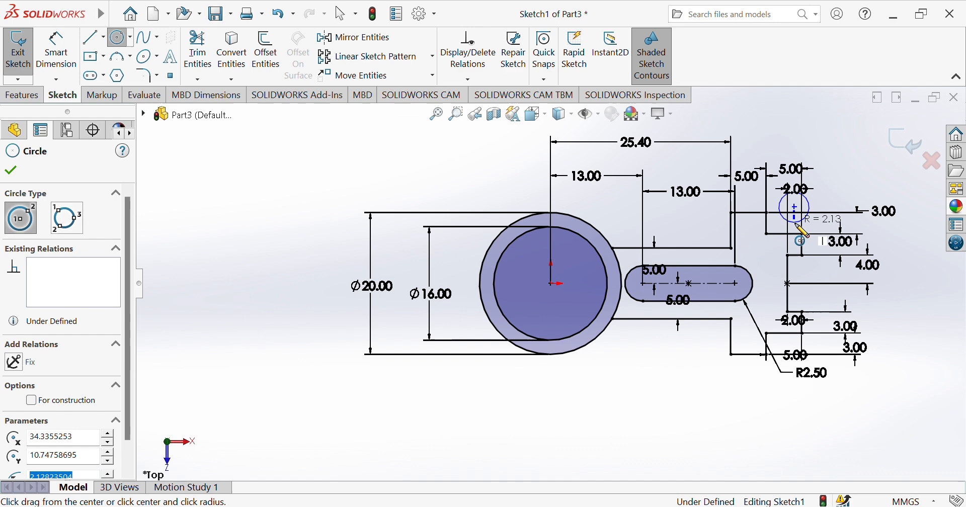
{"action": "left_click", "coordinate": [802, 391]}
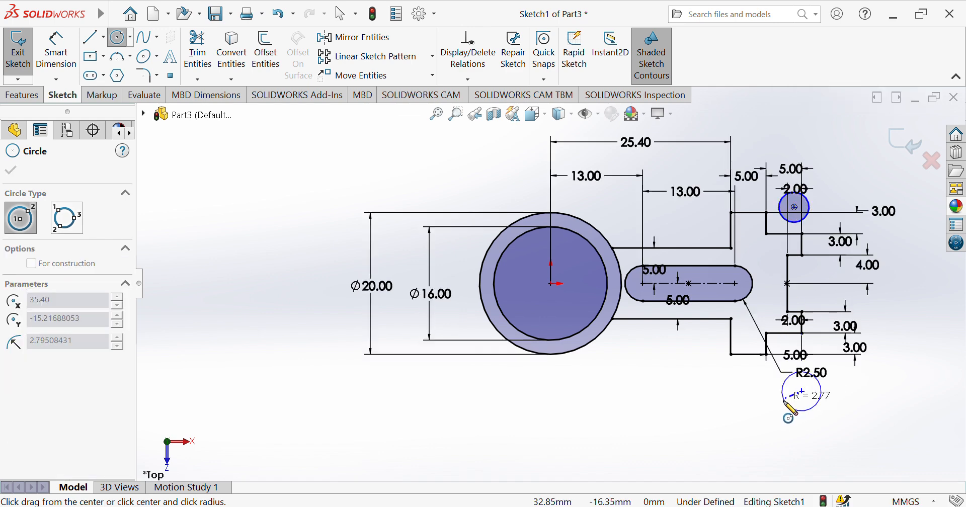
{"action": "left_click", "coordinate": [784, 402]}
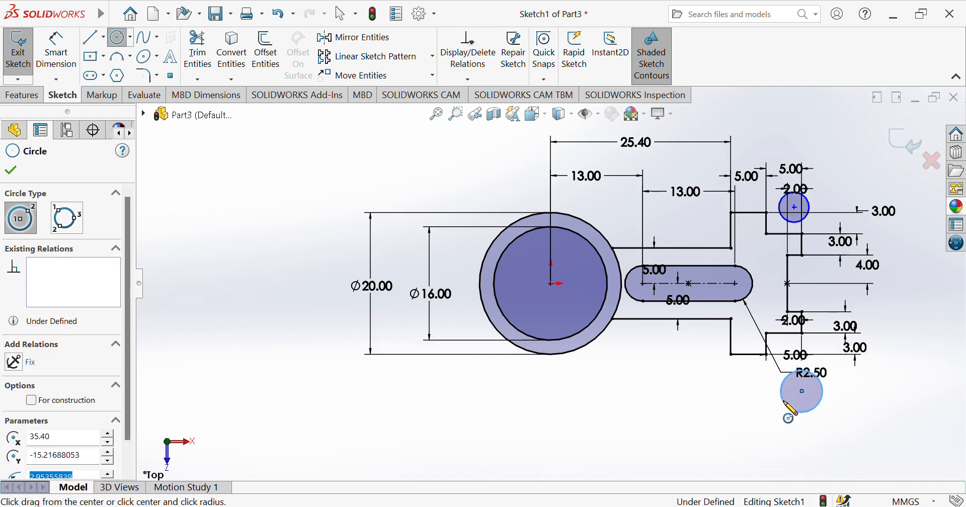
Step: Dimension the upper small circle's diameter as 4 mm
{"action": "left_click", "coordinate": [65, 67]}
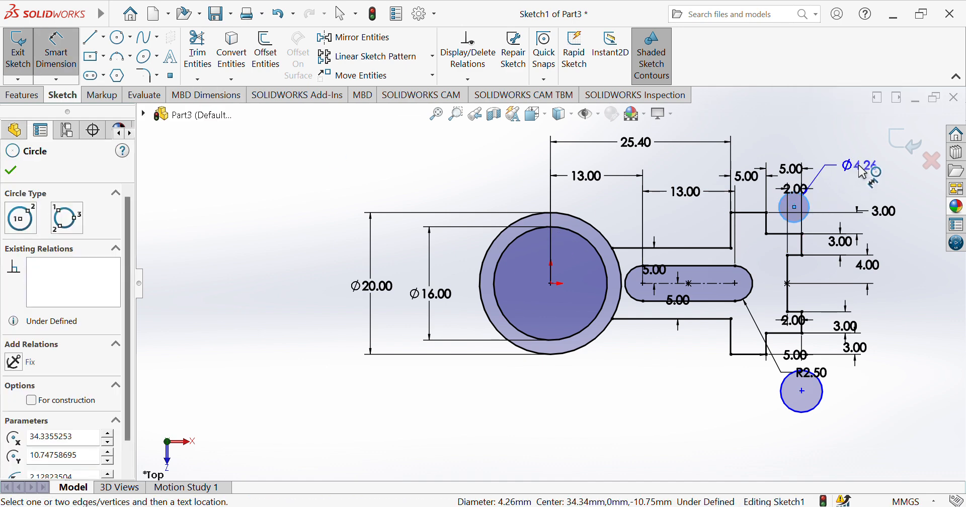
{"action": "left_click", "coordinate": [859, 167]}
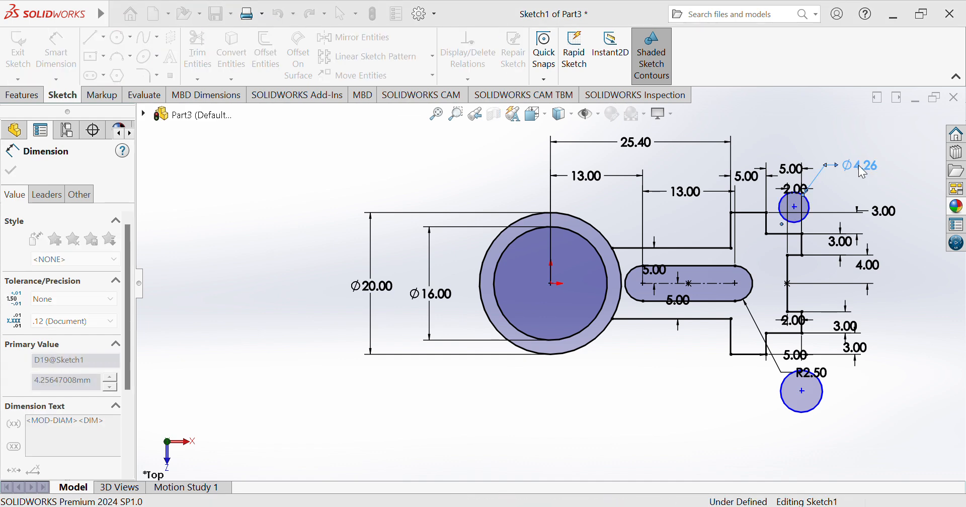
{"action": "type", "text": "4"}
{"action": "key", "text": "Return"}
{"action": "key", "text": "Escape"}
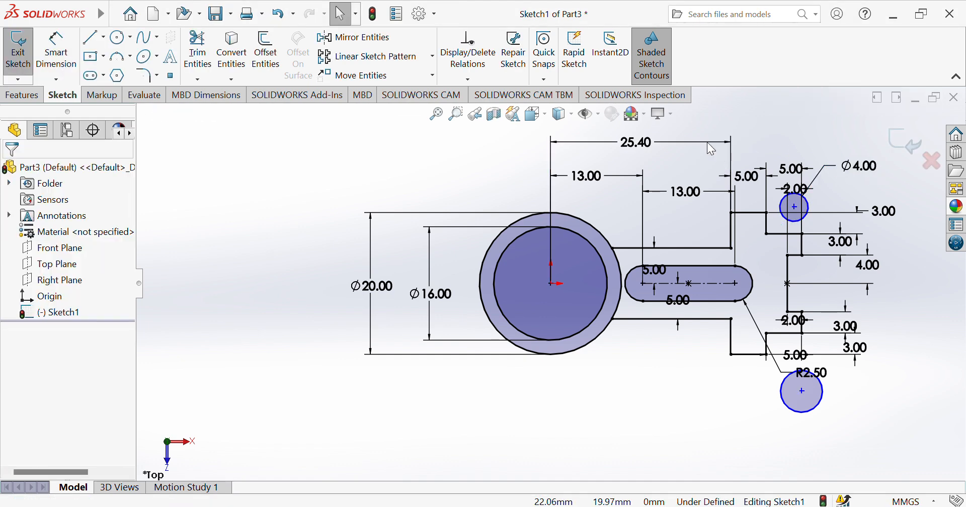
{"action": "left_click", "coordinate": [784, 211]}
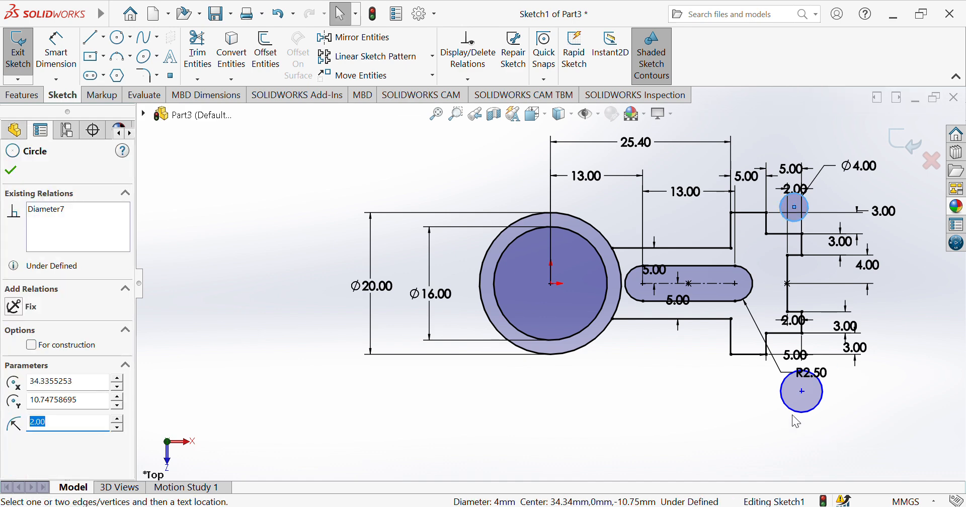
{"action": "left_click", "coordinate": [670, 401]}
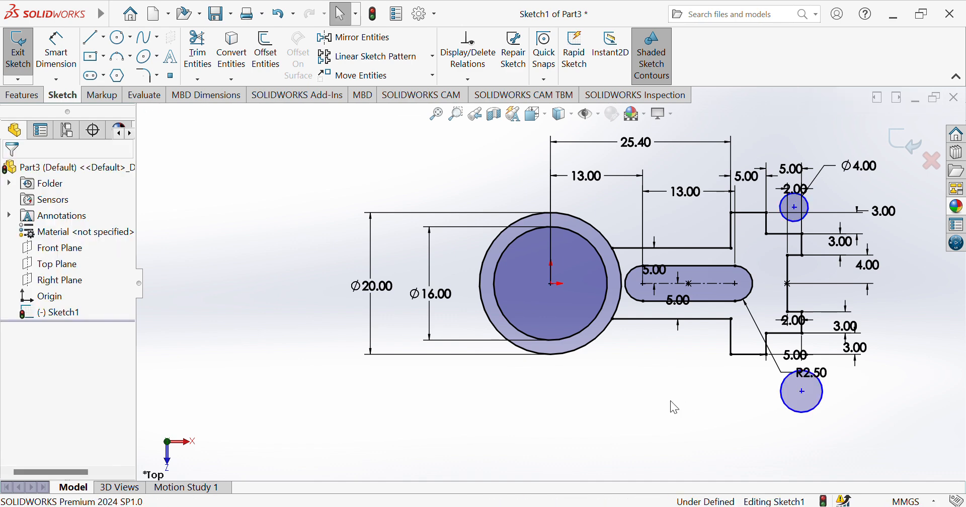
Step: Dimension the horizontal distance from the upper small circle's centre to the adjacent vertical step edge as 2 mm
{"action": "left_click", "coordinate": [56, 50]}
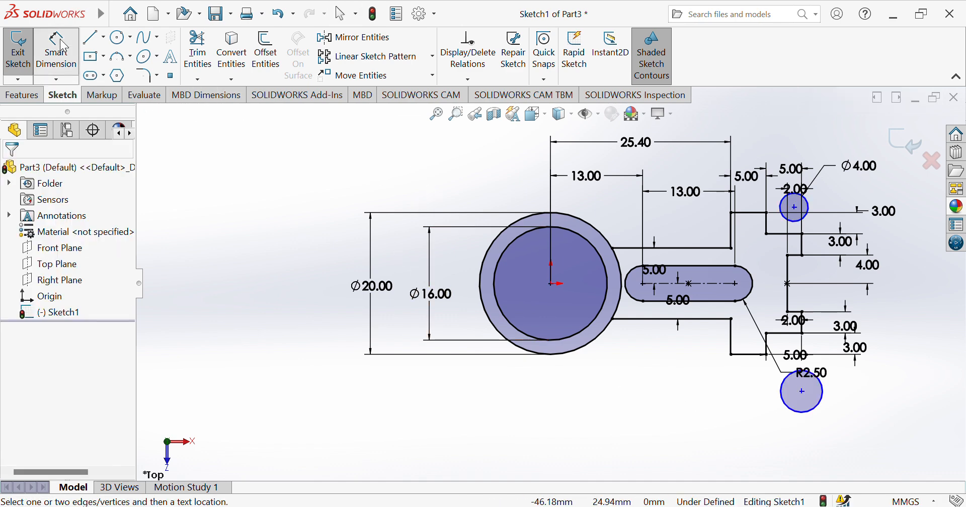
{"action": "left_click", "coordinate": [795, 207]}
{"action": "left_click", "coordinate": [766, 222]}
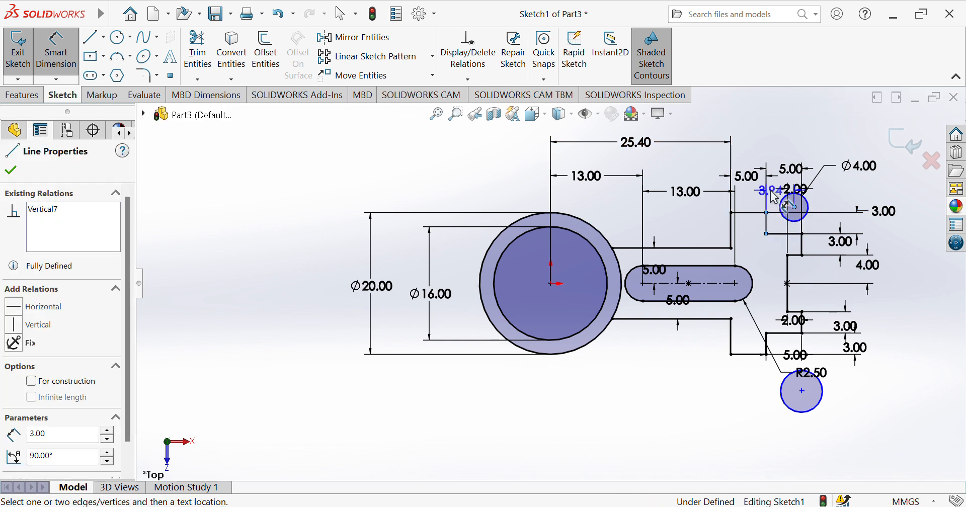
{"action": "left_click", "coordinate": [781, 140]}
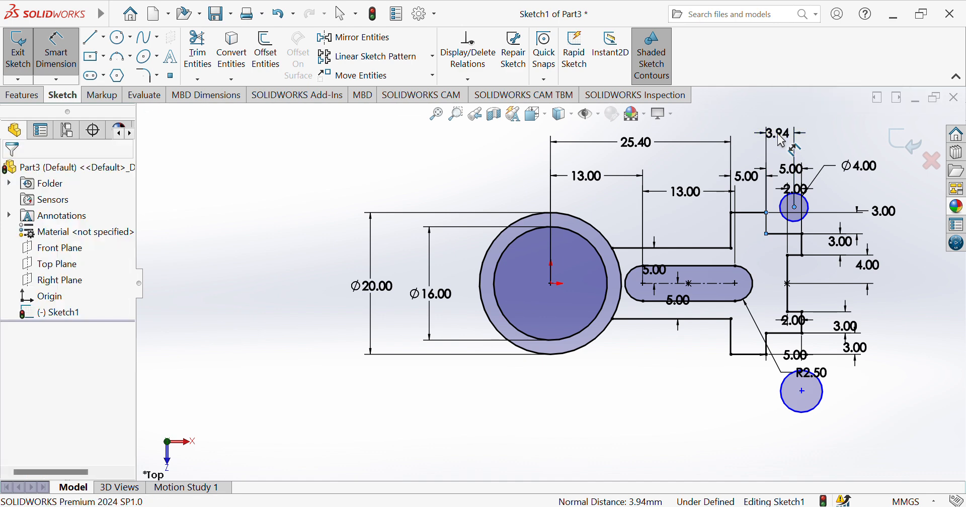
{"action": "type", "text": "2.00mm"}
{"action": "key", "text": "Return"}
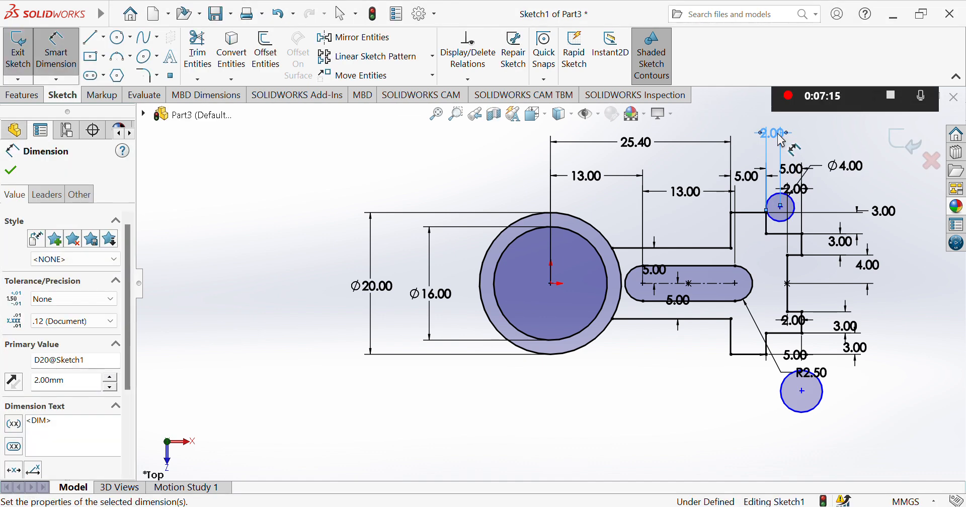
Step: Dimension the vertical distance from the upper tab's top edge to the upper small circle's centre as 2 mm
{"action": "left_click", "coordinate": [781, 234]}
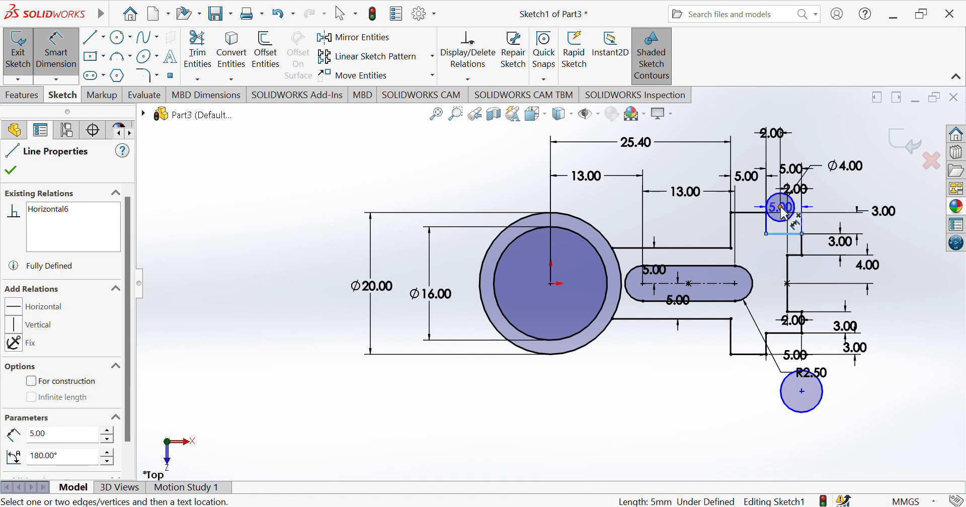
{"action": "left_click", "coordinate": [781, 207]}
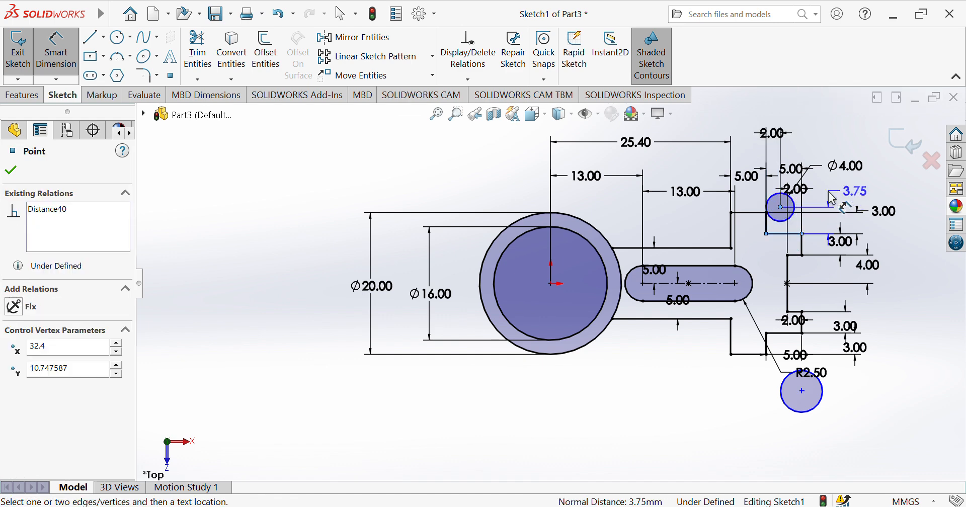
{"action": "left_click", "coordinate": [833, 199]}
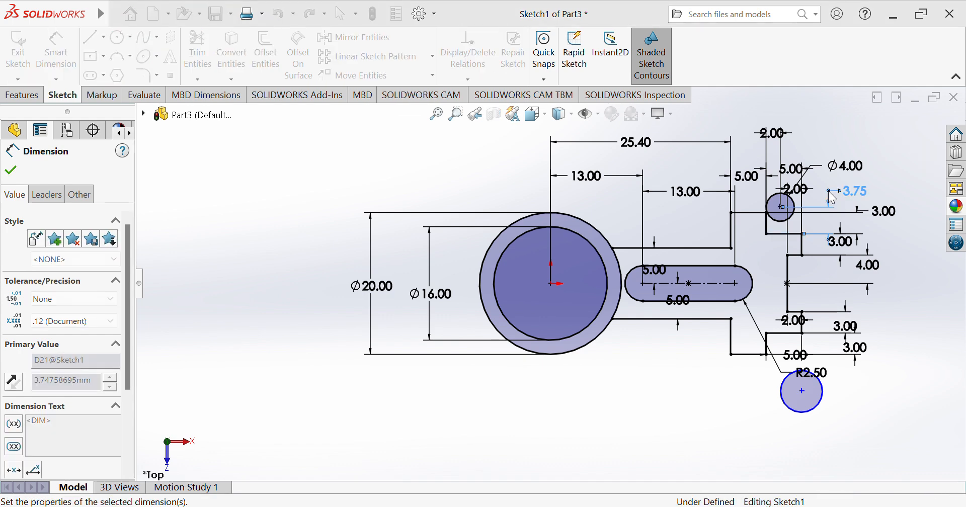
{"action": "type", "text": "2"}
{"action": "key", "text": "Return"}
{"action": "key", "text": "Escape"}
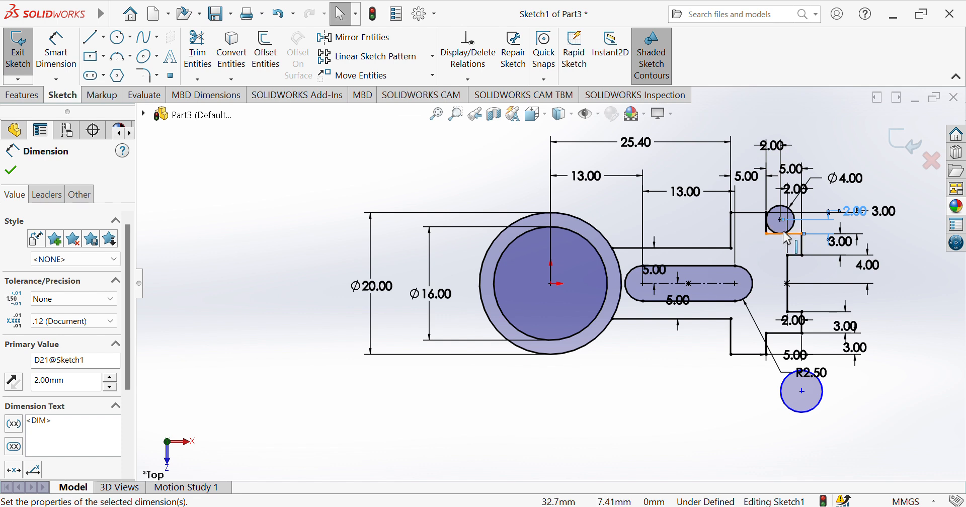
Step: Add an equal relation between the upper and lower small circles
{"action": "left_click", "coordinate": [771, 231]}
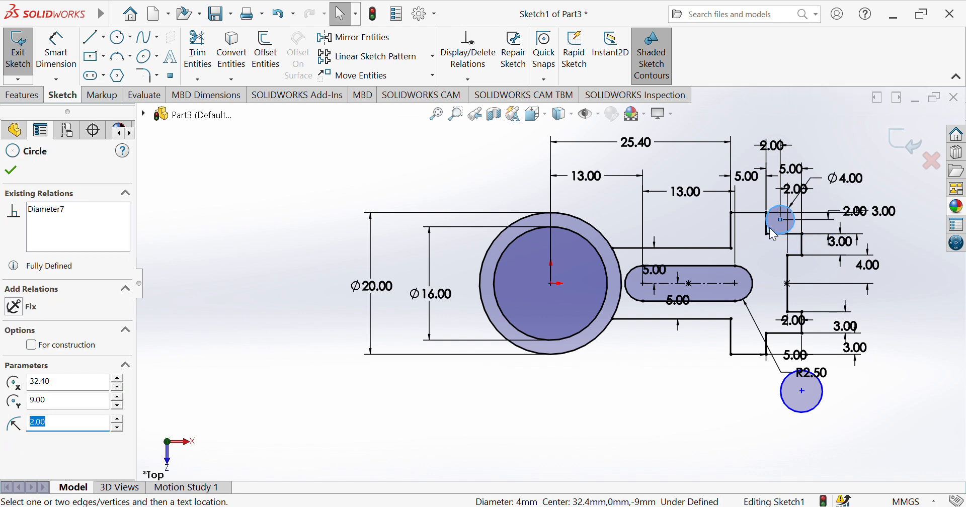
{"action": "left_click", "coordinate": [816, 411], "text": "ctrl"}
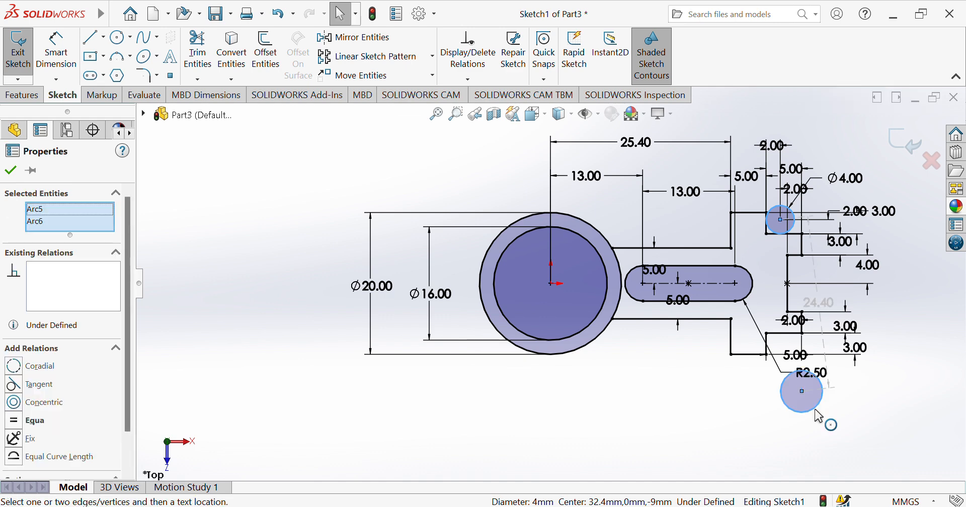
{"action": "left_click", "coordinate": [15, 424]}
{"action": "left_click", "coordinate": [11, 170]}
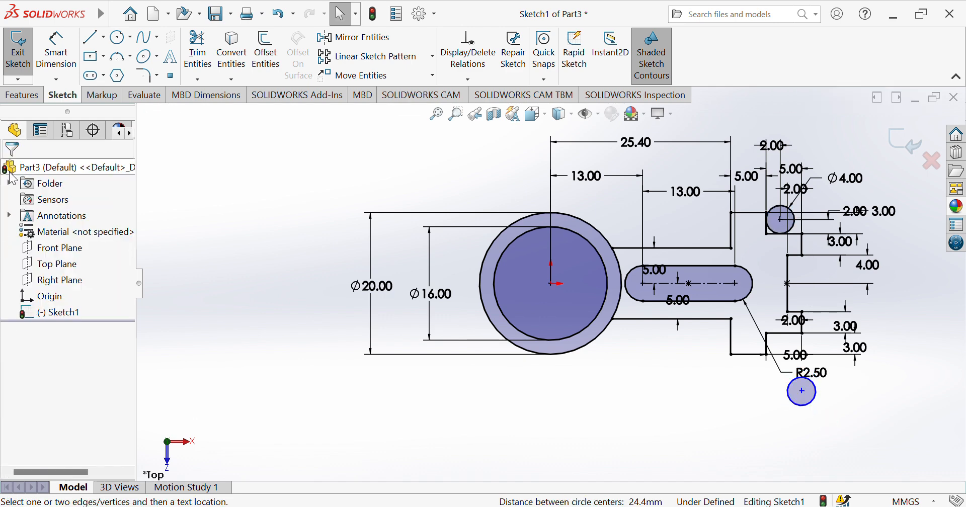
Step: Add a vertical relation between the centres of the two small circles
{"action": "left_click", "coordinate": [782, 221]}
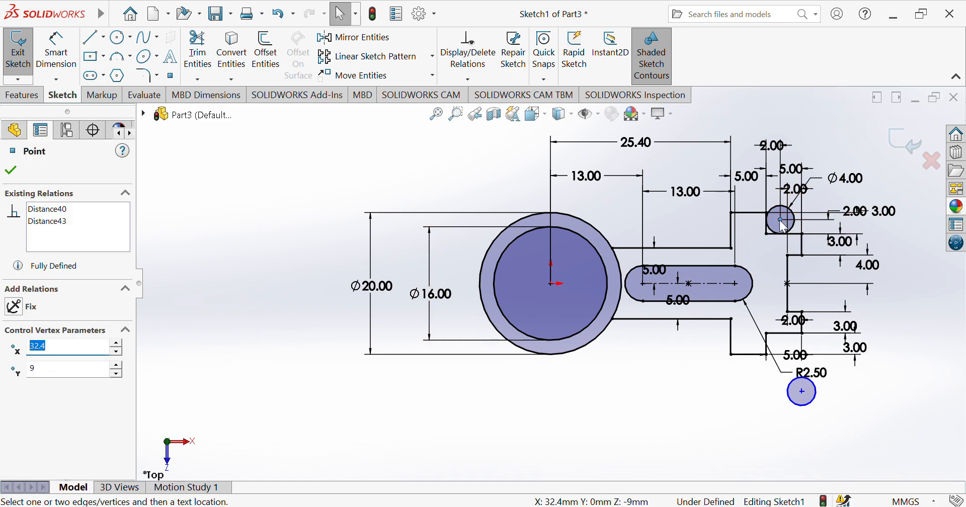
{"action": "left_click", "coordinate": [803, 392], "text": "ctrl"}
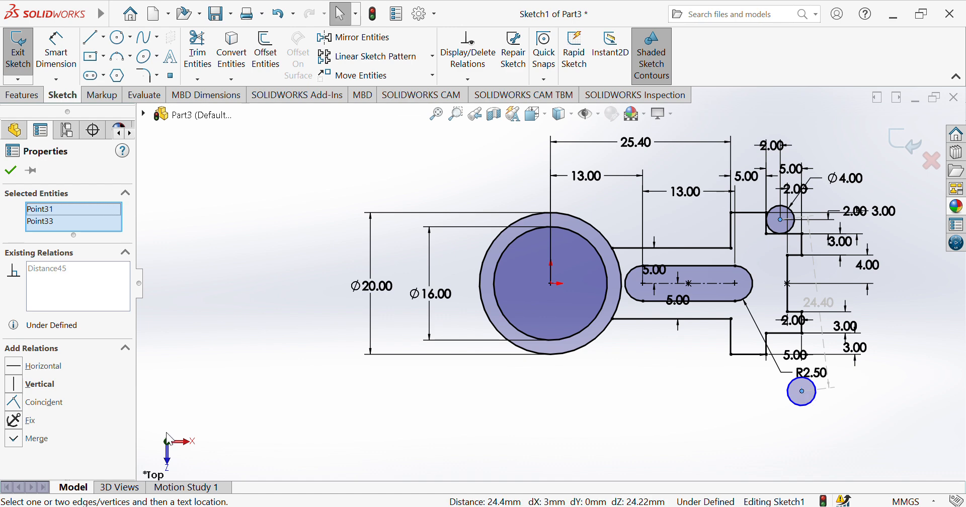
{"action": "left_click", "coordinate": [19, 385]}
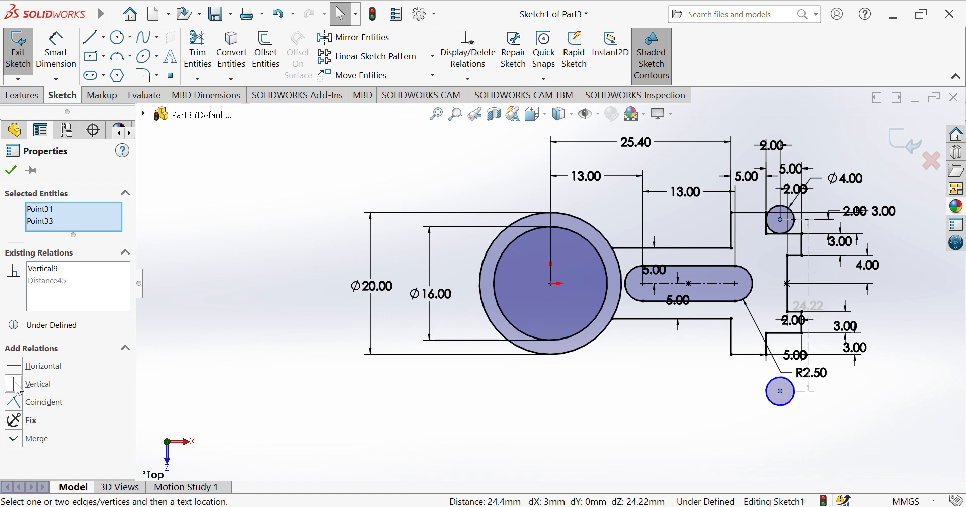
{"action": "key", "text": "Escape"}
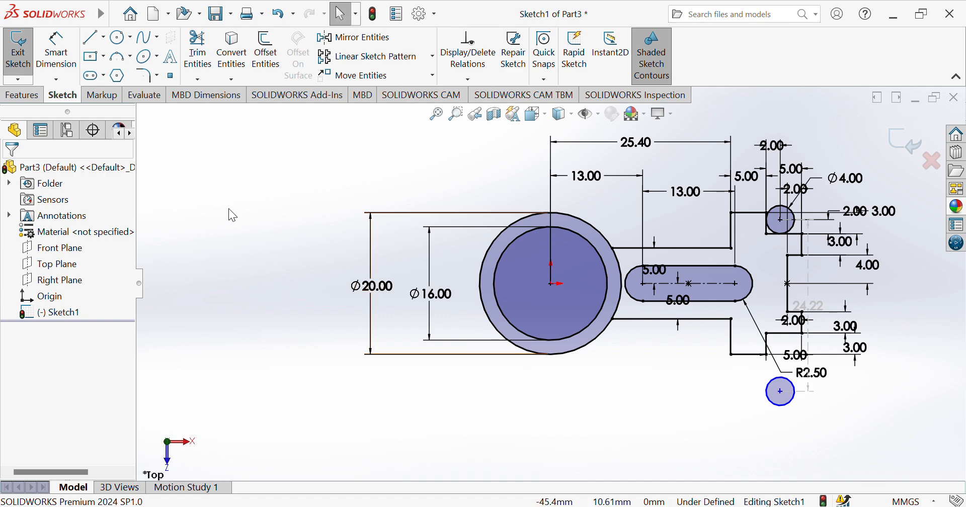
Step: Dimension the vertical distance from the lower small circle's centre to the adjacent horizontal step edge as 2 mm
{"action": "left_click", "coordinate": [56, 50]}
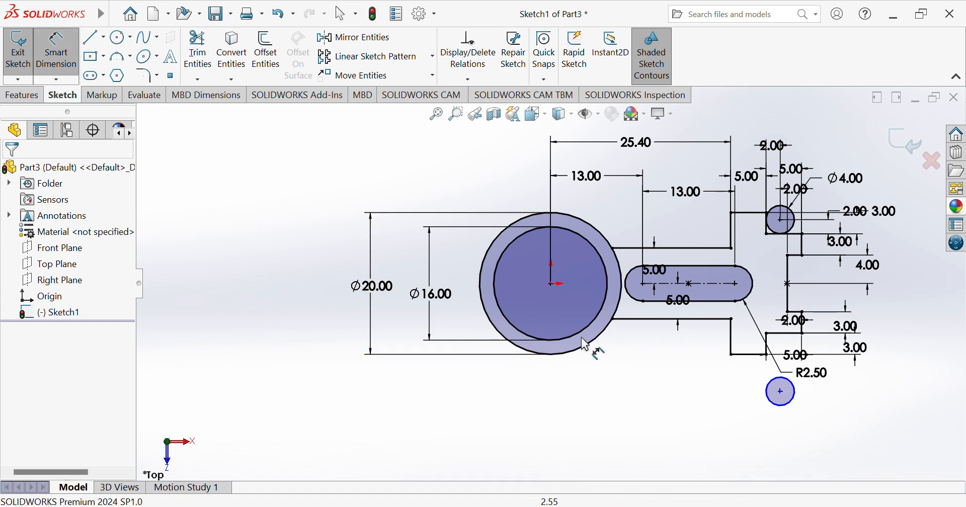
{"action": "left_click", "coordinate": [781, 392]}
{"action": "left_click", "coordinate": [784, 334]}
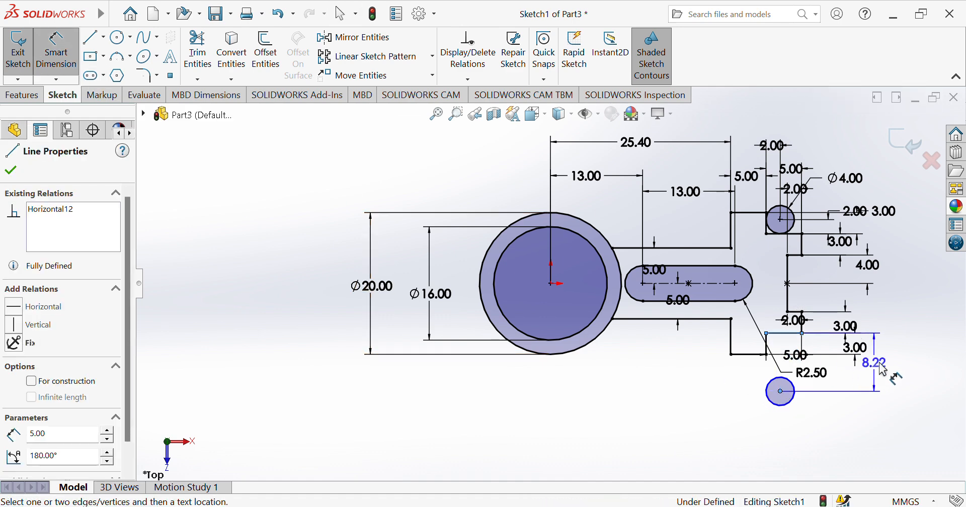
{"action": "left_click", "coordinate": [888, 361]}
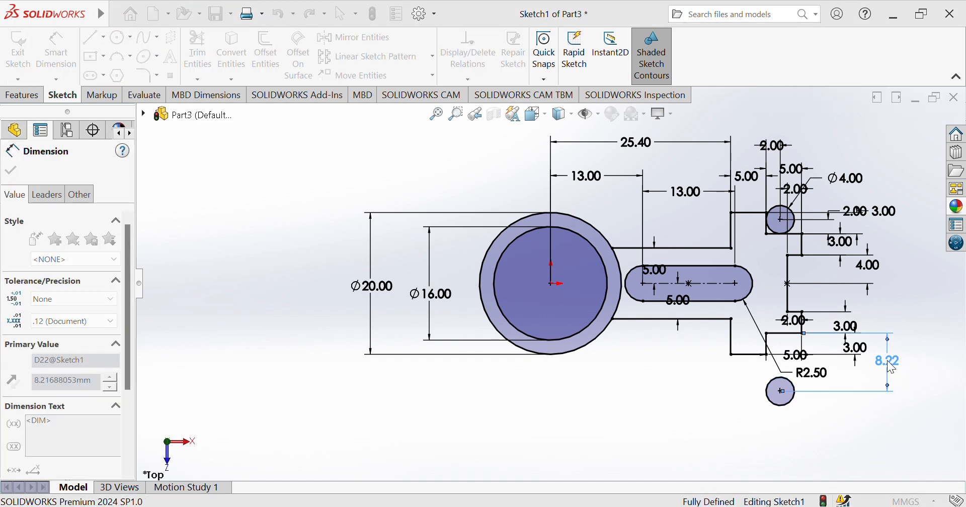
{"action": "type", "text": "2"}
{"action": "key", "text": "Return"}
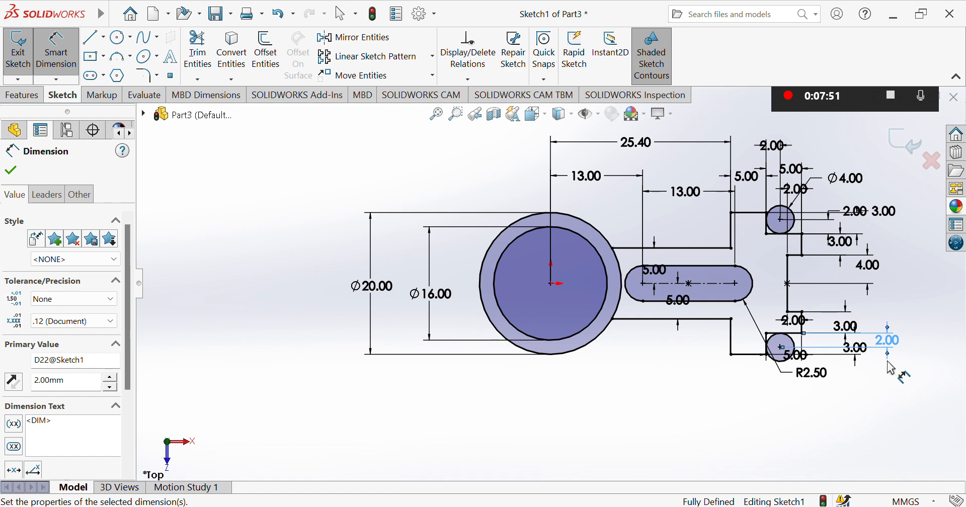
Step: Trim both small circles and their step corners to leave concave corner arcs, and trim the outer circle's arc inside the arm
{"action": "left_click", "coordinate": [198, 52]}
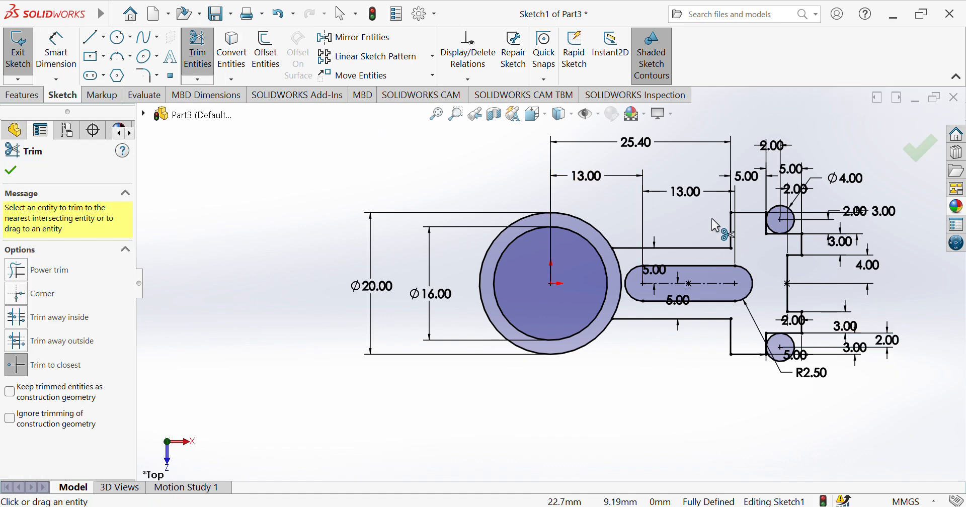
{"action": "left_click", "coordinate": [772, 234]}
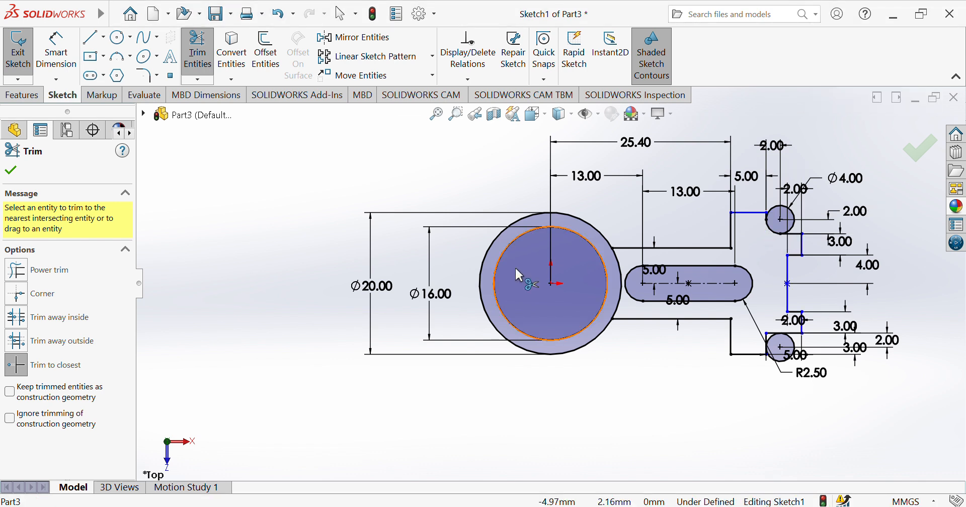
{"action": "left_click", "coordinate": [791, 221]}
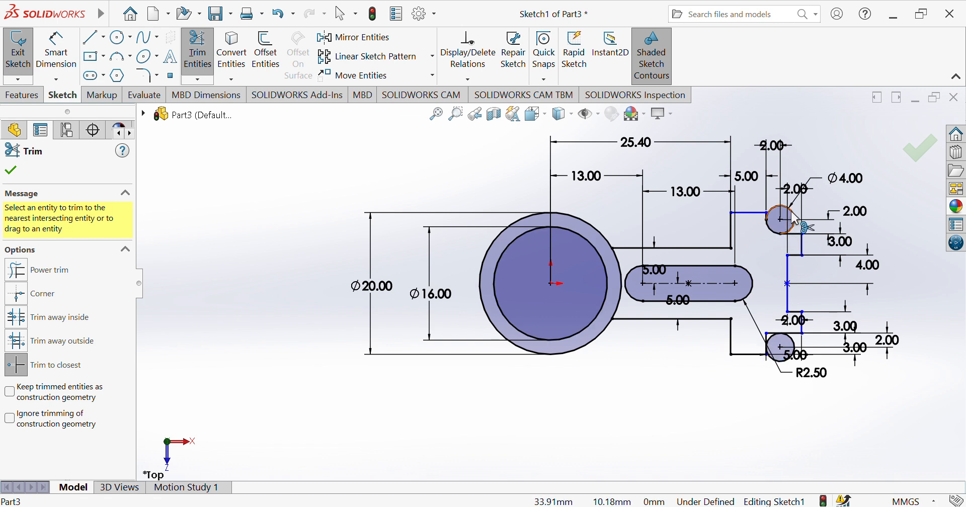
{"action": "left_click", "coordinate": [770, 342]}
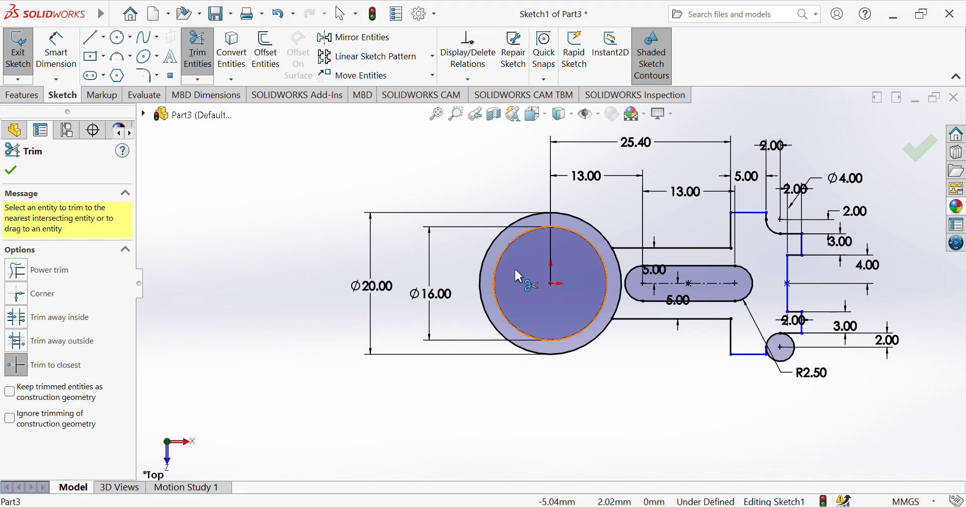
{"action": "left_click", "coordinate": [787, 360]}
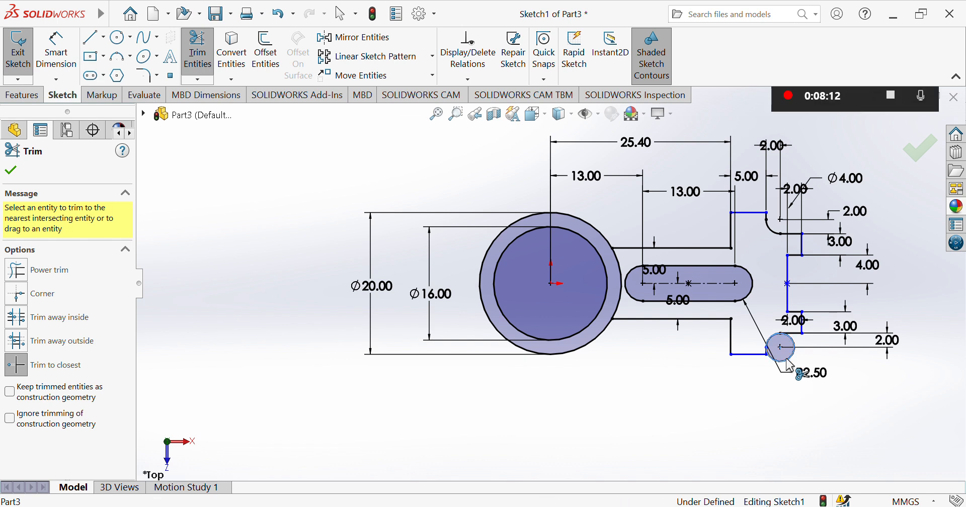
{"action": "left_click", "coordinate": [789, 366]}
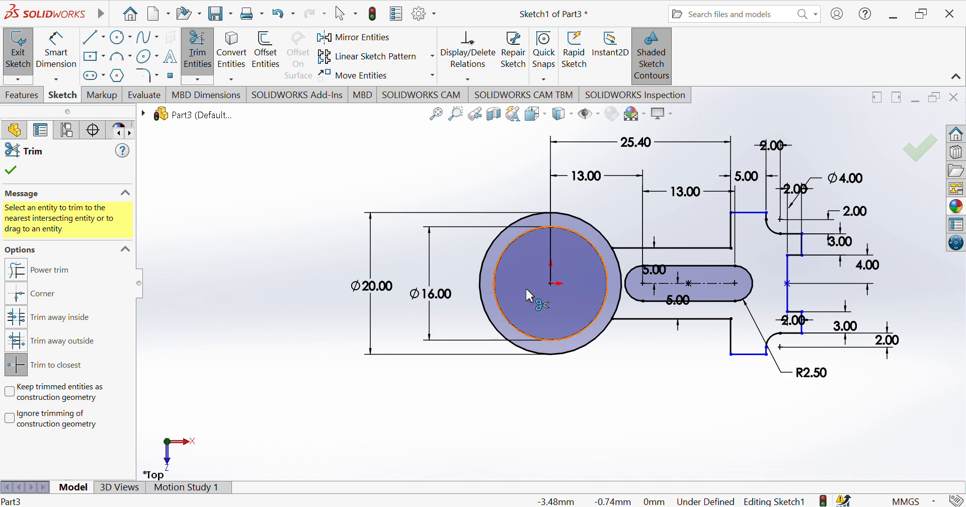
{"action": "left_click", "coordinate": [621, 288]}
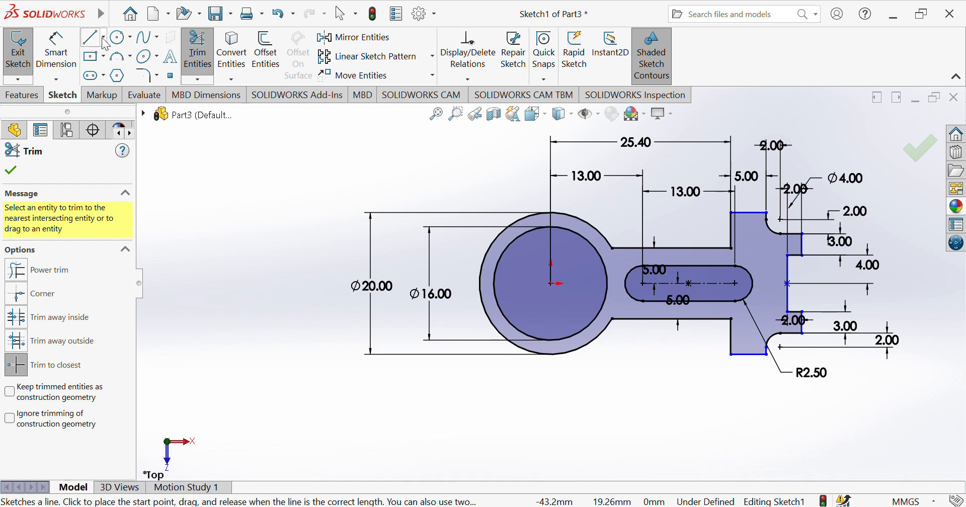
{"action": "key", "text": "Escape"}
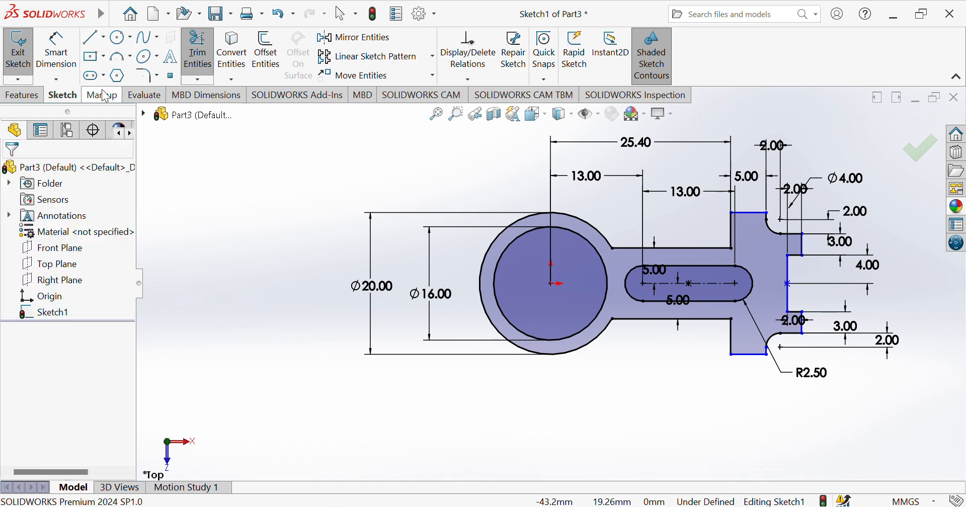
Step: Sketch a horizontal midpoint line about 14 mm long below the concentric circles, centred beneath the origin
{"action": "key", "text": "l"}
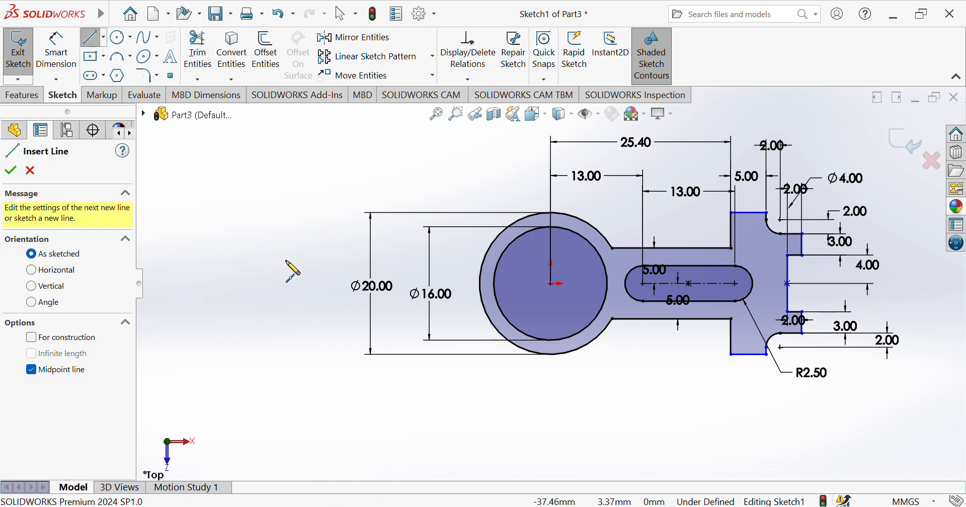
{"action": "left_click", "coordinate": [551, 403]}
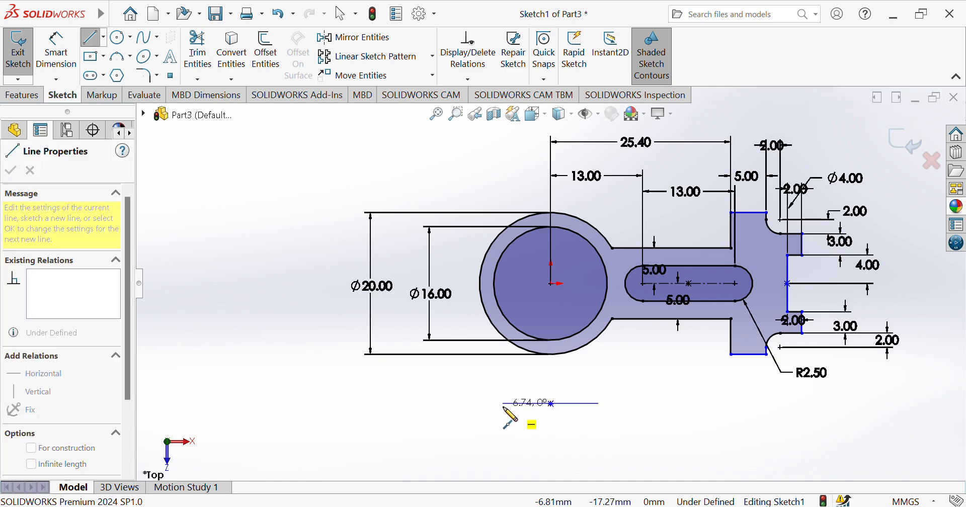
{"action": "left_click", "coordinate": [502, 427]}
Step: Dimension the horizontal distance from the new line's left endpoint to its midpoint as 4 mm
{"action": "left_click", "coordinate": [55, 50]}
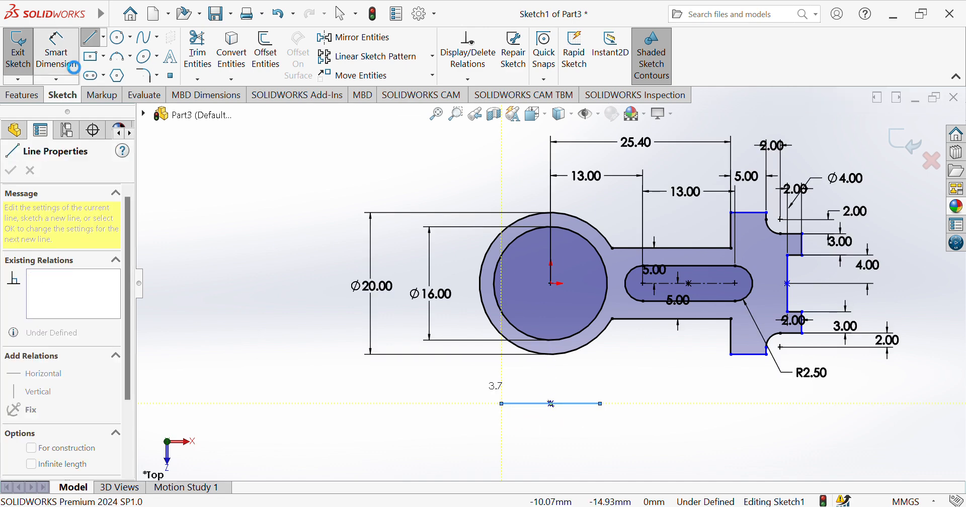
{"action": "left_click", "coordinate": [504, 409]}
{"action": "left_click", "coordinate": [552, 406]}
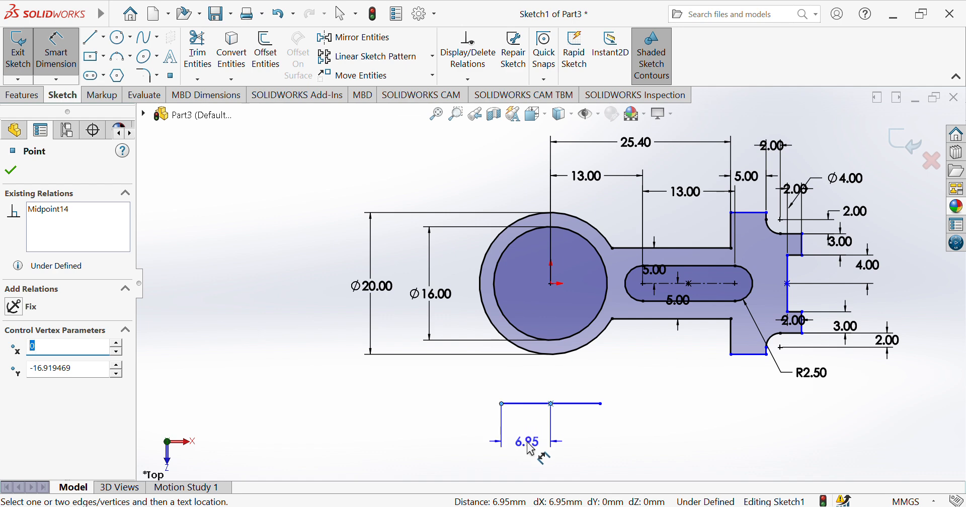
{"action": "left_click", "coordinate": [531, 450]}
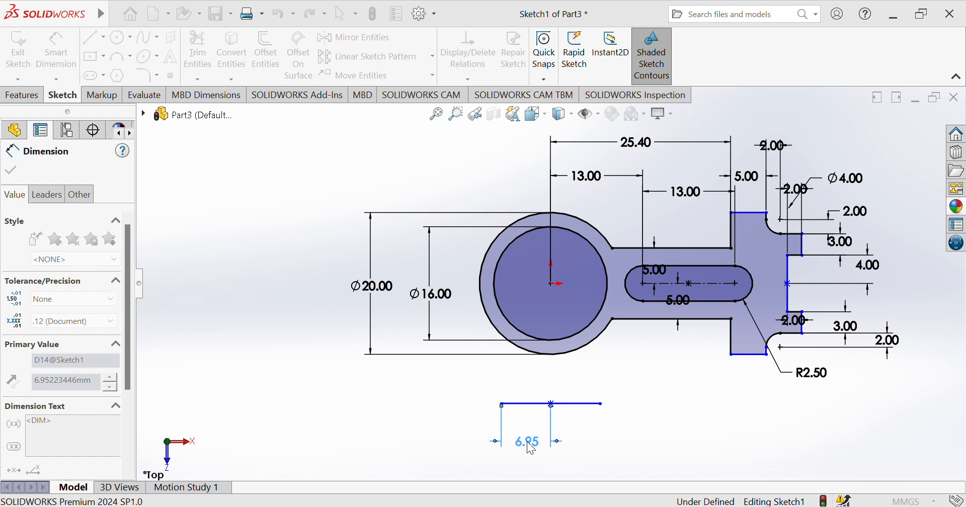
{"action": "type", "text": "4"}
{"action": "key", "text": "Return"}
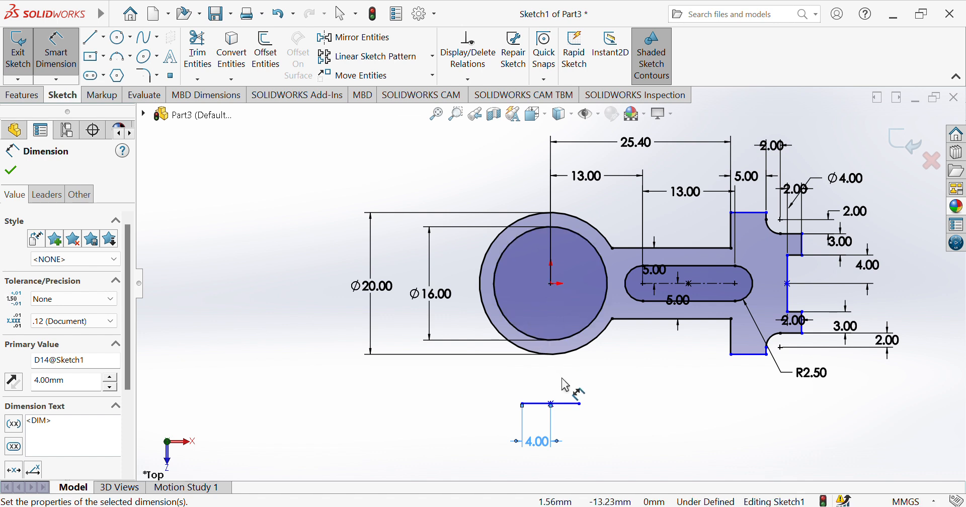
Step: Dimension the vertical distance from the origin to the short line below the circles as 14.3 mm
{"action": "left_click", "coordinate": [552, 283]}
{"action": "left_click", "coordinate": [540, 403]}
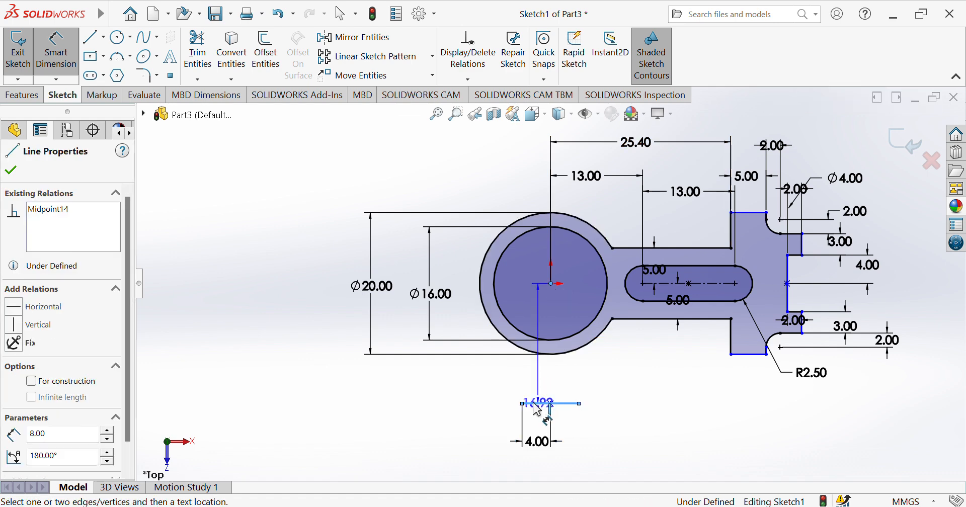
{"action": "left_click", "coordinate": [365, 389]}
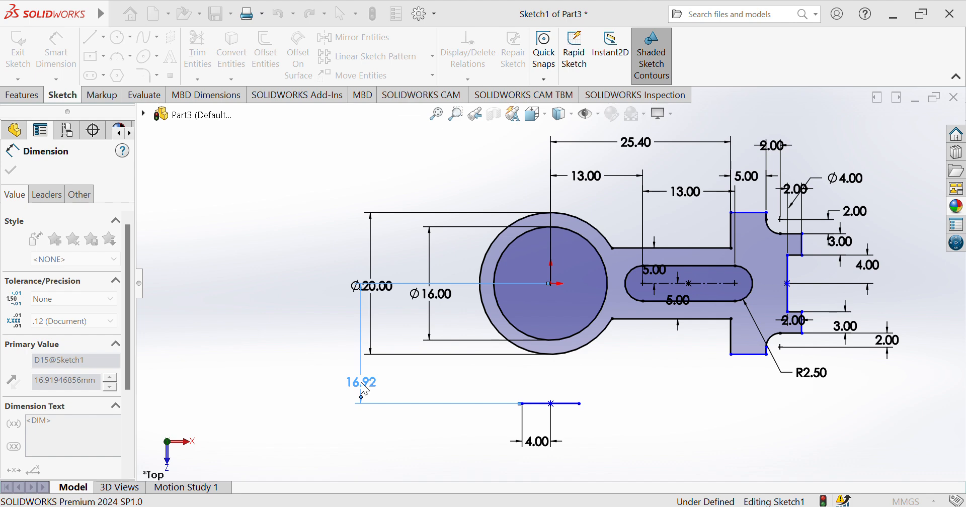
{"action": "type", "text": "14.3"}
{"action": "key", "text": "Return"}
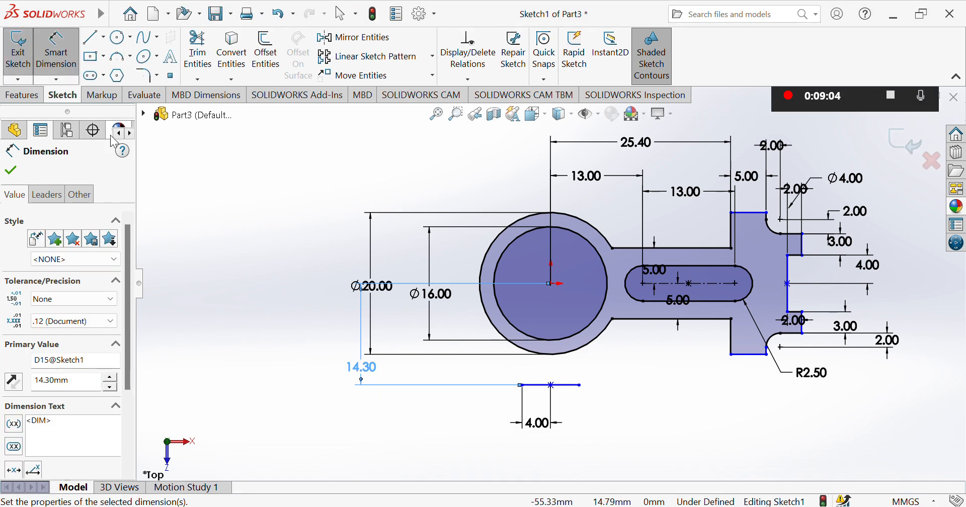
{"action": "key", "text": "Escape"}
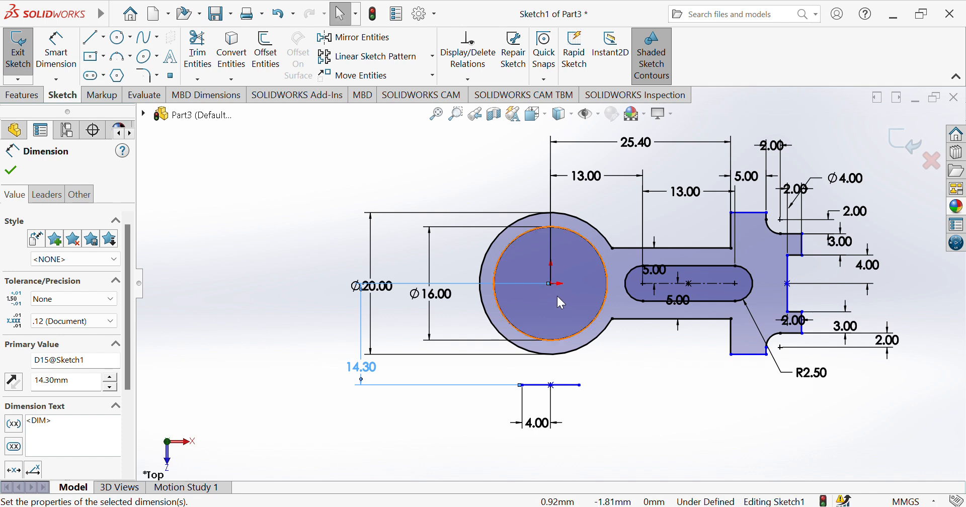
Step: Add a vertical relation between the origin and the midpoint of the short line below the circles
{"action": "left_click_drag", "start_coordinate": [548, 284], "coordinate": [549, 284]}
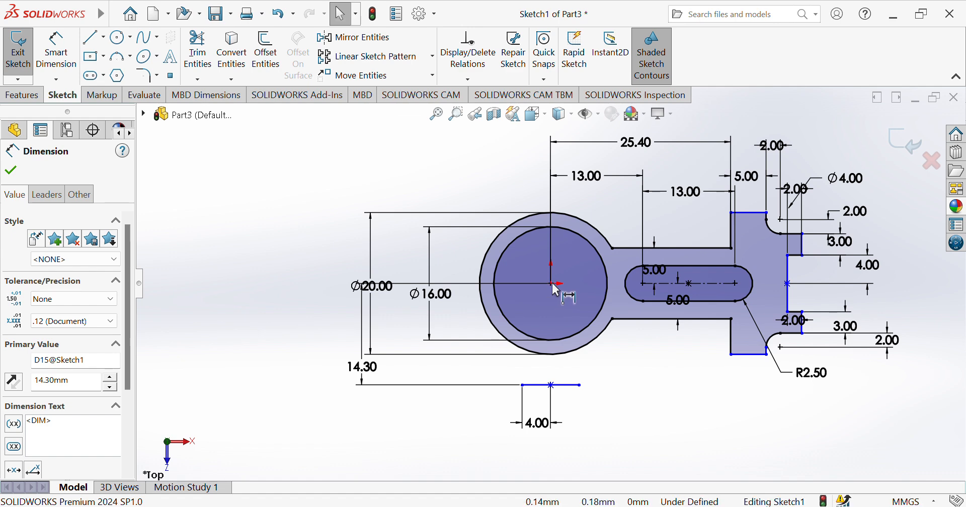
{"action": "left_click", "coordinate": [642, 404]}
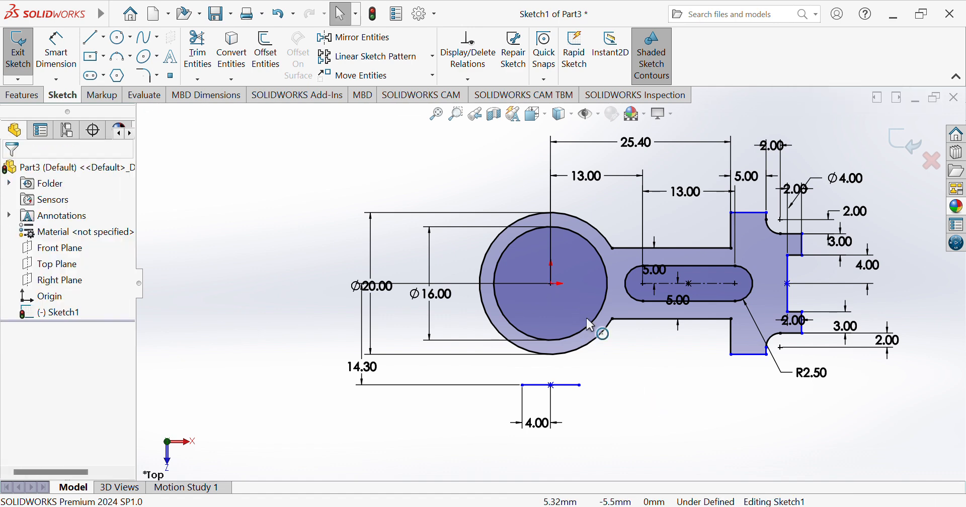
{"action": "left_click", "coordinate": [552, 285]}
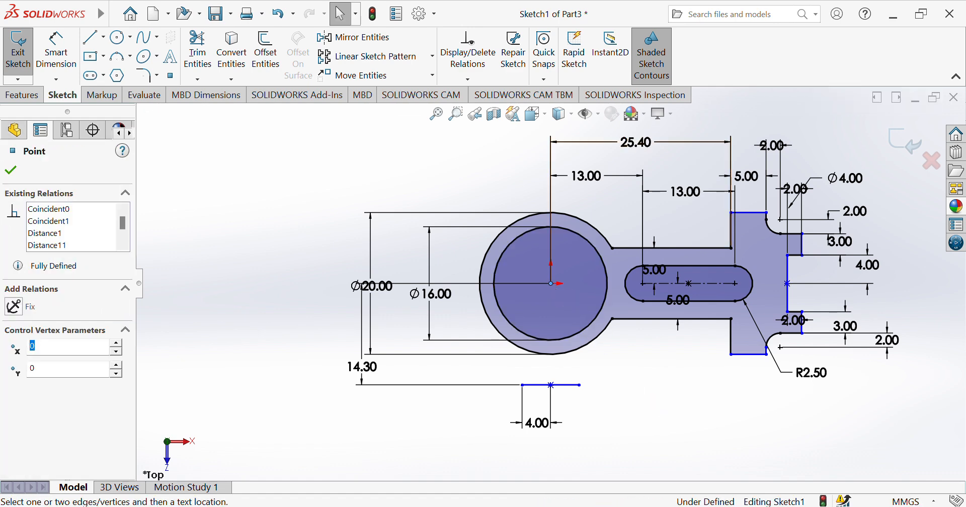
{"action": "left_click", "coordinate": [552, 386]}
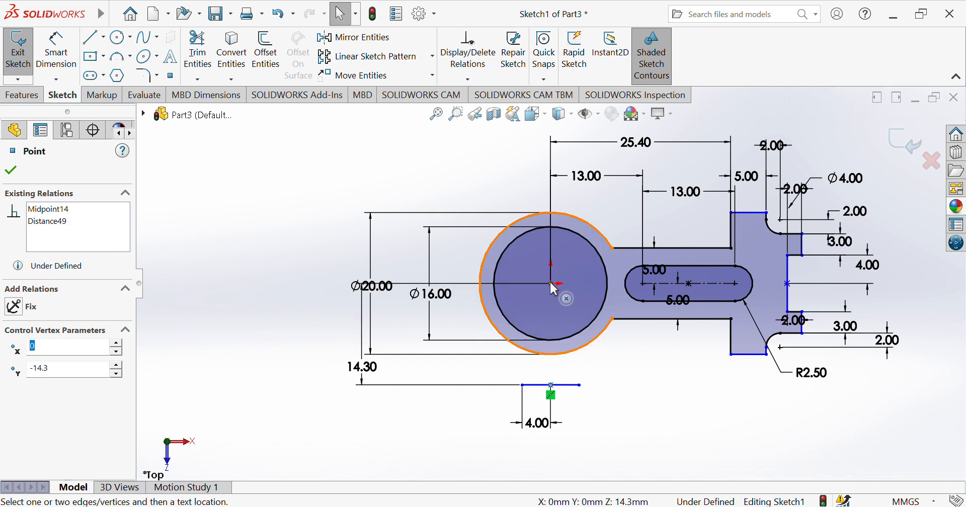
{"action": "left_click", "coordinate": [619, 396]}
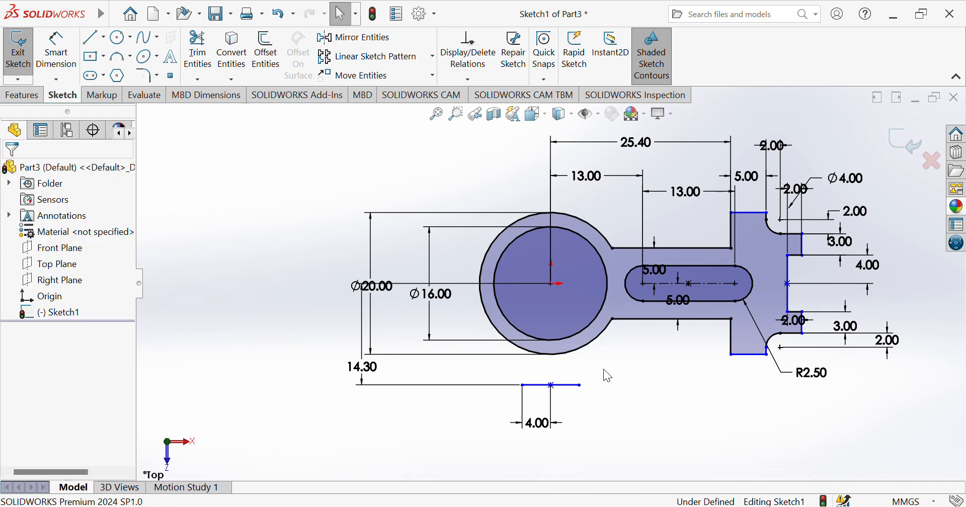
{"action": "left_click", "coordinate": [552, 285]}
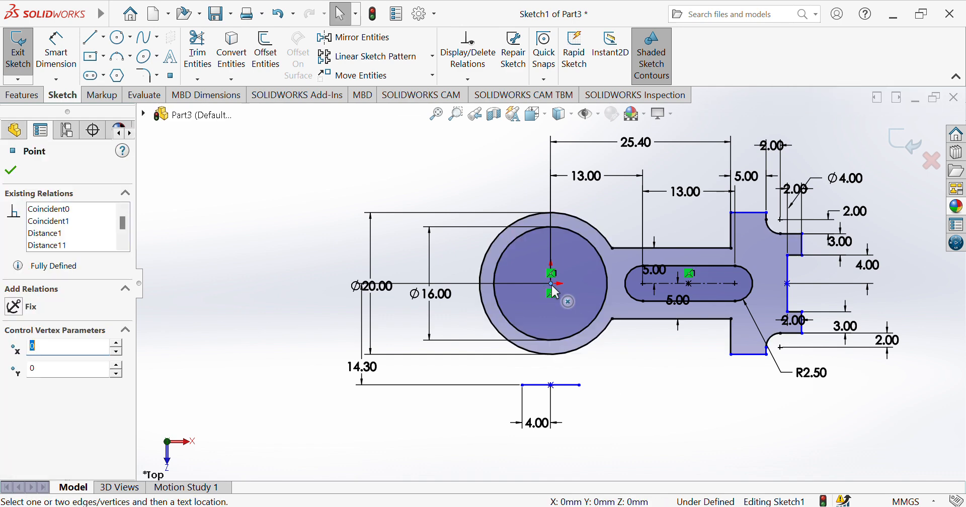
{"action": "left_click", "coordinate": [552, 385], "text": "ctrl"}
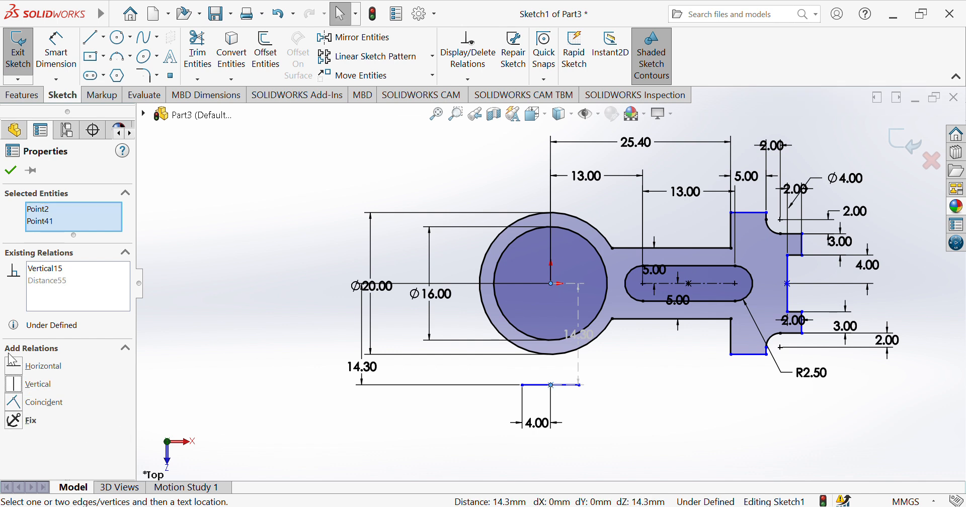
{"action": "left_click", "coordinate": [15, 172]}
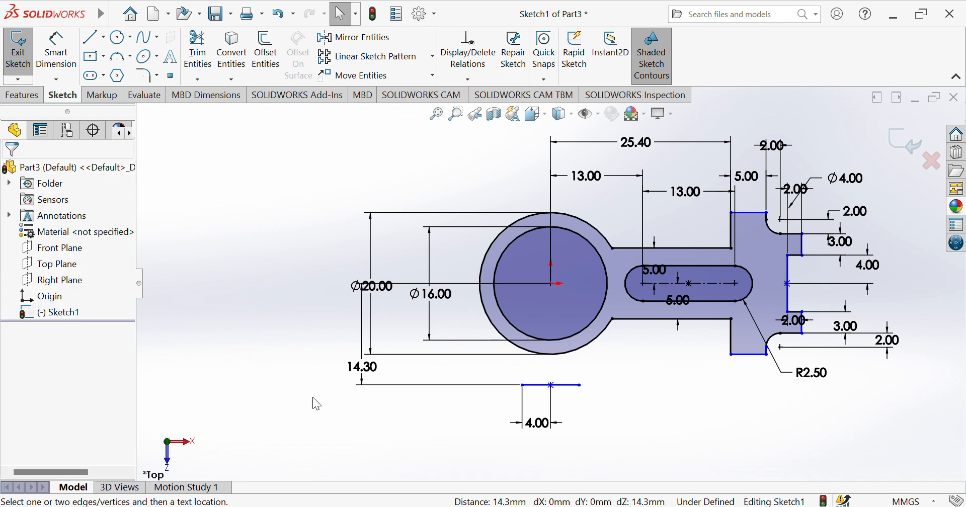
Step: Delete the vertical dimension between the origin and the short line, and replace it with a new 14.3 mm one farther out
{"action": "left_click", "coordinate": [390, 386]}
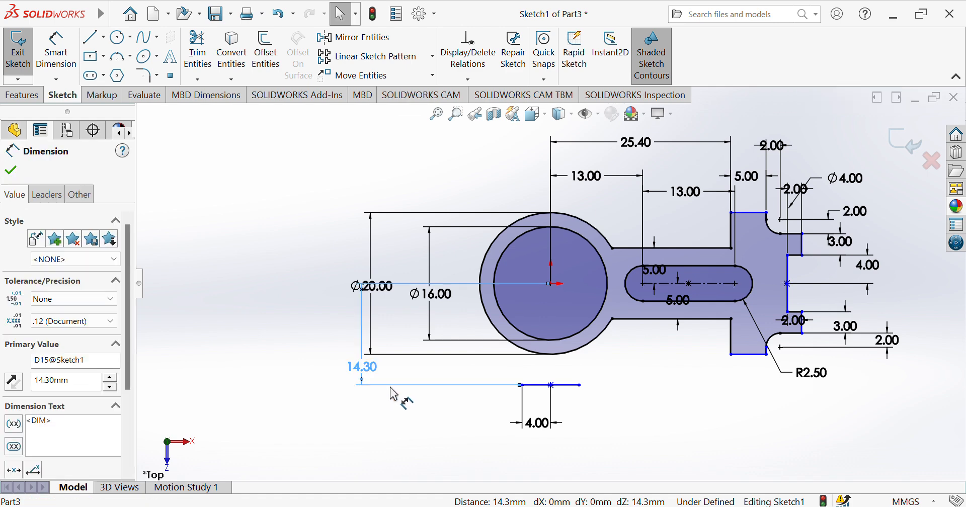
{"action": "key", "text": "Delete"}
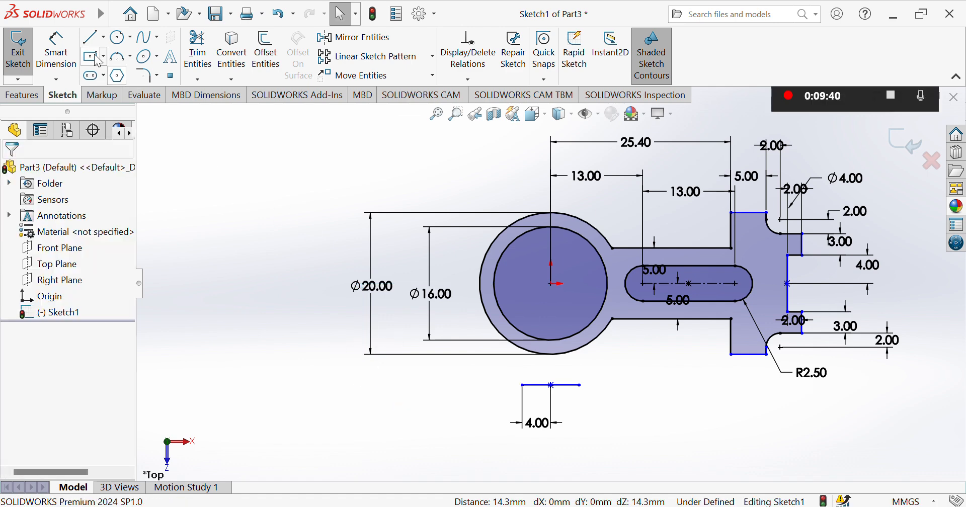
{"action": "left_click", "coordinate": [56, 50]}
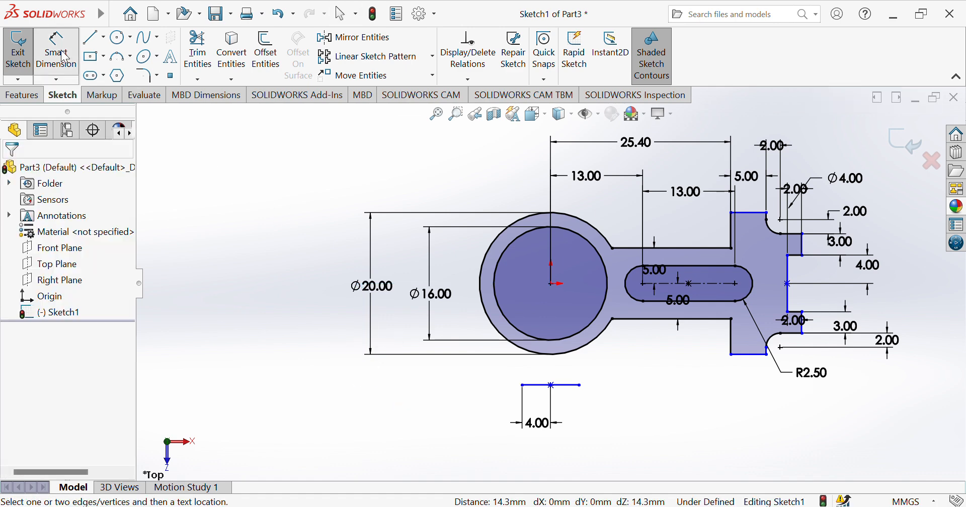
{"action": "left_click", "coordinate": [552, 285]}
{"action": "left_click", "coordinate": [537, 385]}
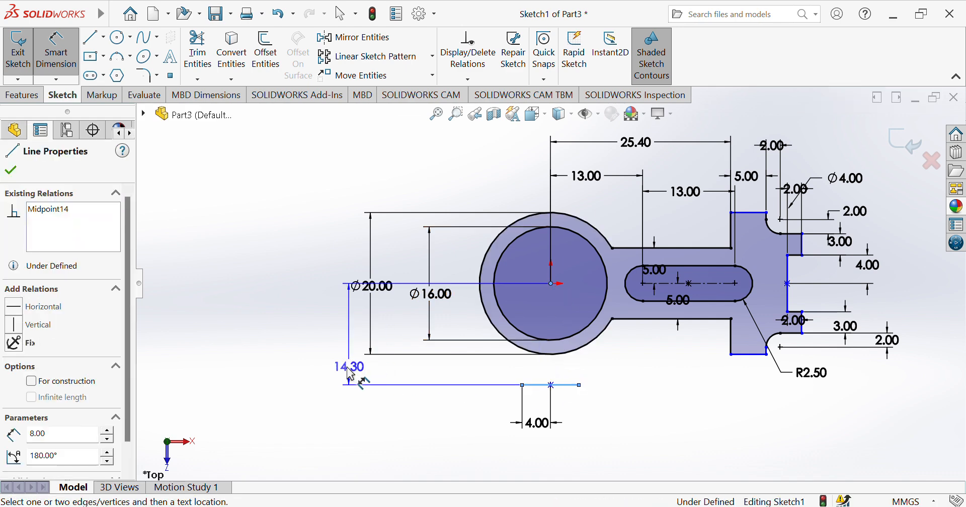
{"action": "left_click", "coordinate": [339, 371]}
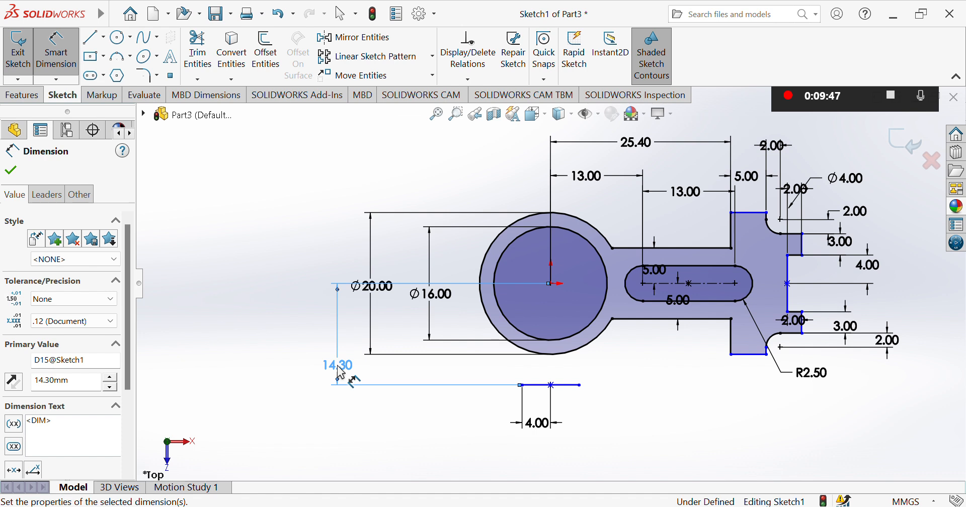
Step: Sketch two separate vertical lines about 14.7 mm long below the circles, one on each side of the short horizontal line
{"action": "left_click", "coordinate": [90, 39]}
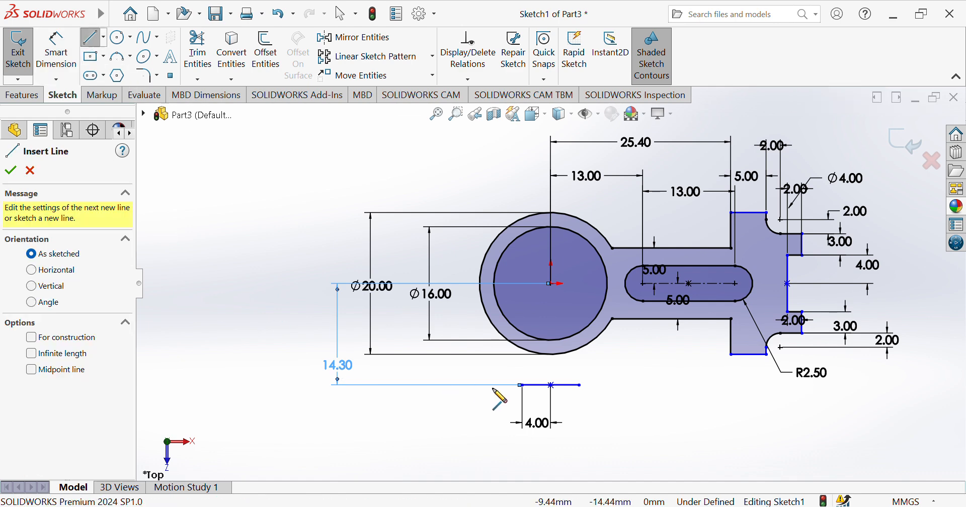
{"action": "left_click", "coordinate": [486, 362]}
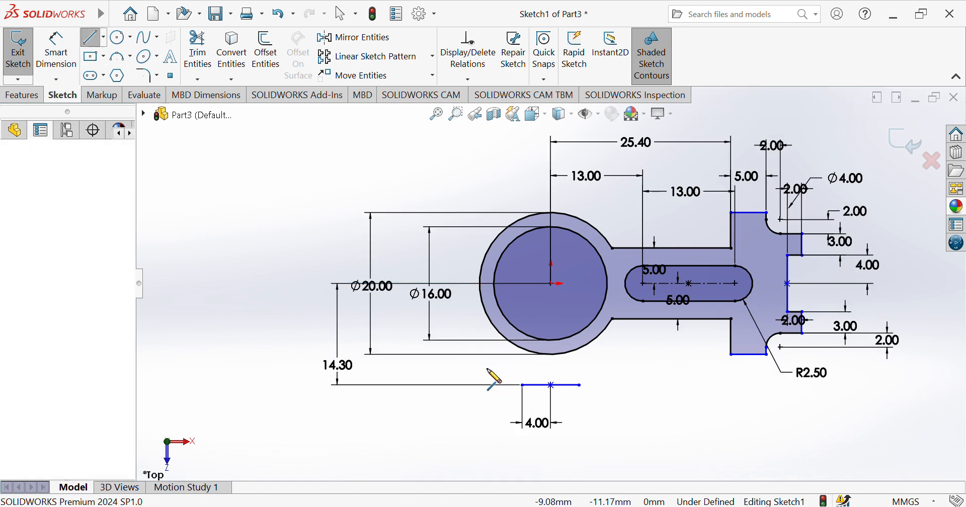
{"action": "left_click", "coordinate": [486, 465]}
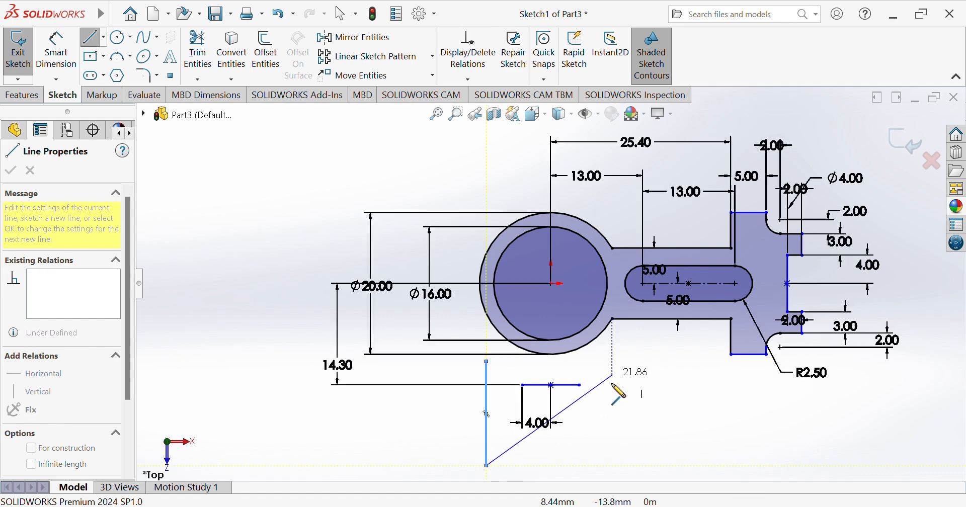
{"action": "key", "text": "Escape"}
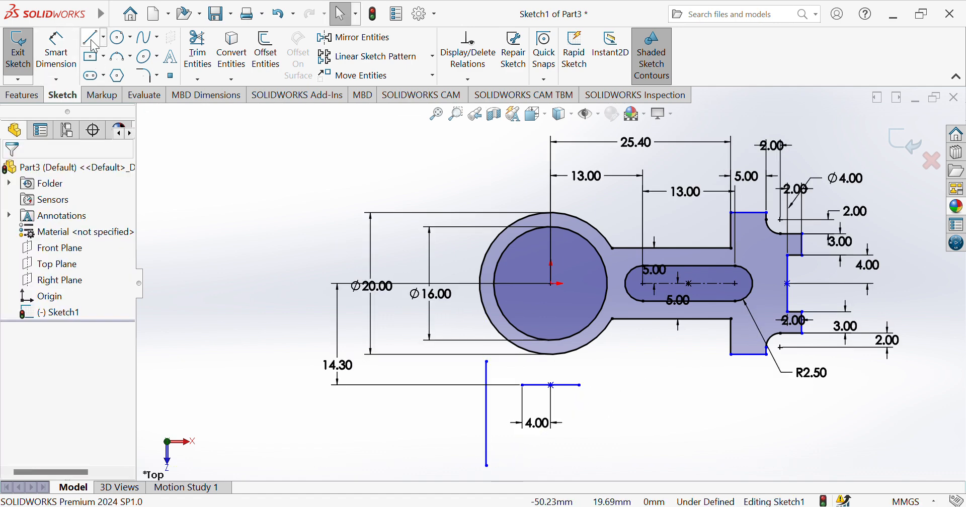
{"action": "left_click", "coordinate": [94, 42]}
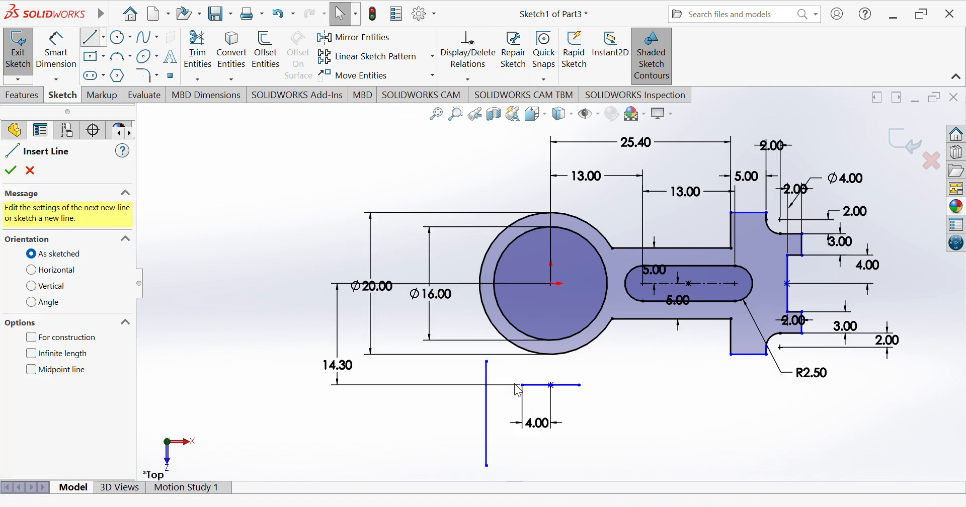
{"action": "left_click", "coordinate": [599, 361]}
{"action": "left_click", "coordinate": [599, 465]}
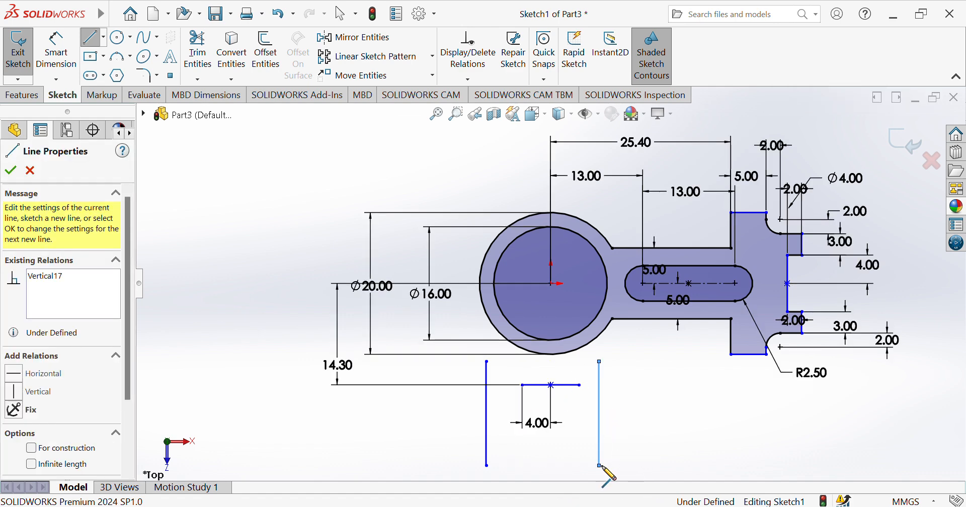
{"action": "key", "text": "Escape"}
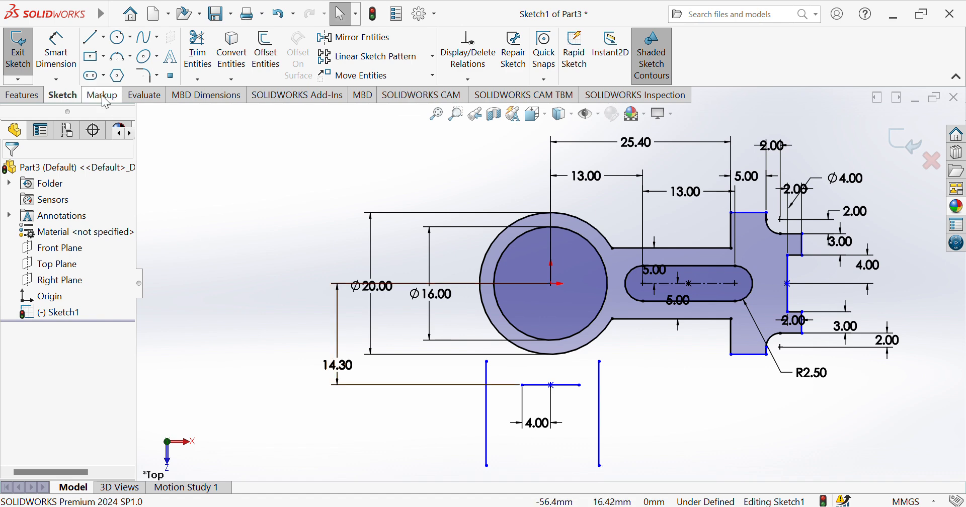
Step: Sketch vertical lines about 11.4 mm long downward from both endpoints of the short horizontal line, level with the outer lines' lower ends
{"action": "left_click", "coordinate": [92, 37]}
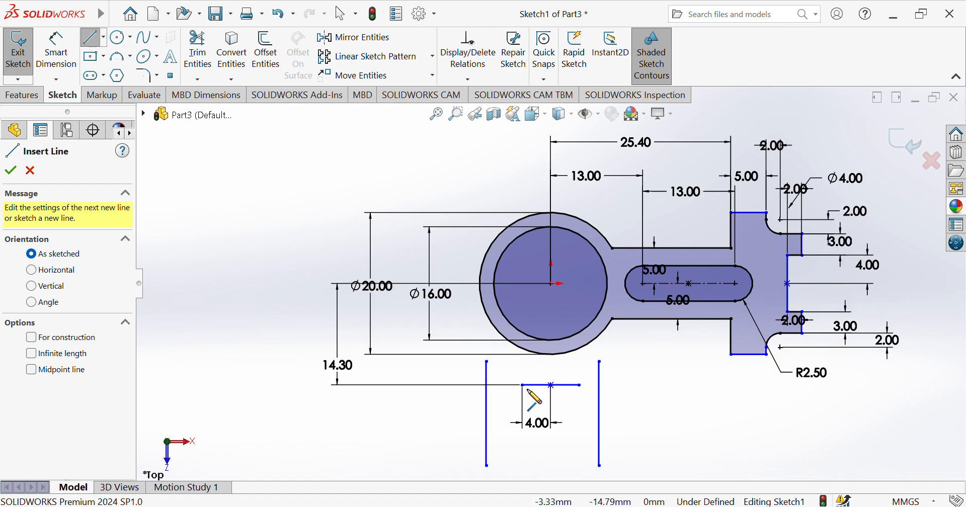
{"action": "left_click", "coordinate": [522, 465]}
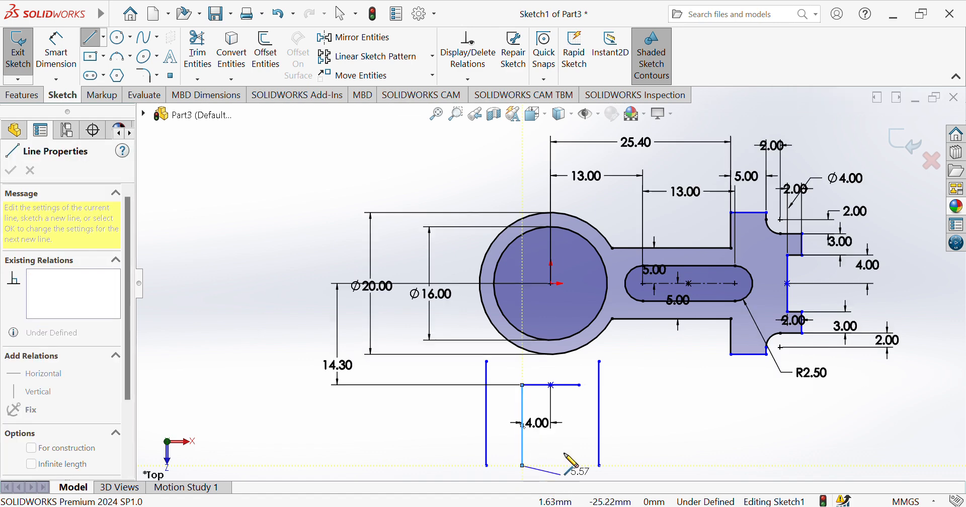
{"action": "key", "text": "Escape"}
{"action": "left_click", "coordinate": [486, 382]}
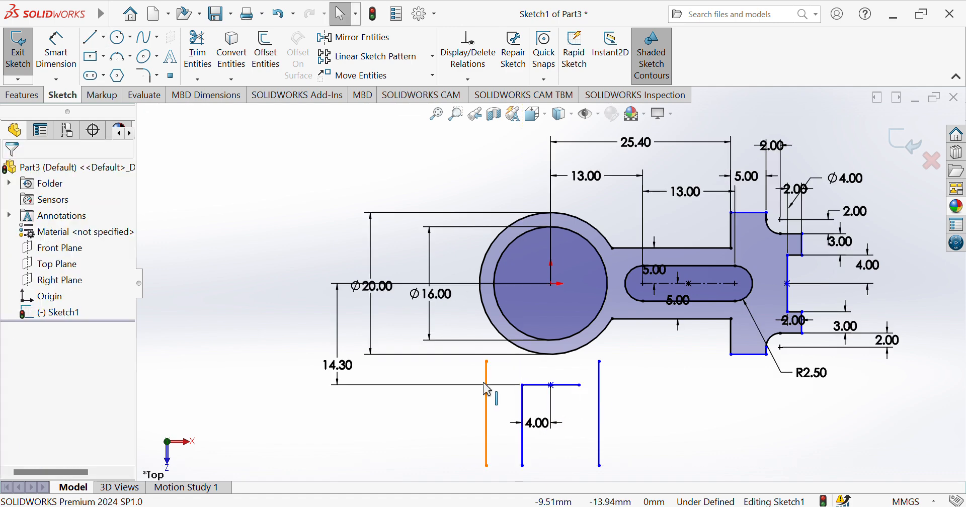
{"action": "left_click", "coordinate": [94, 44]}
{"action": "left_click", "coordinate": [579, 384]}
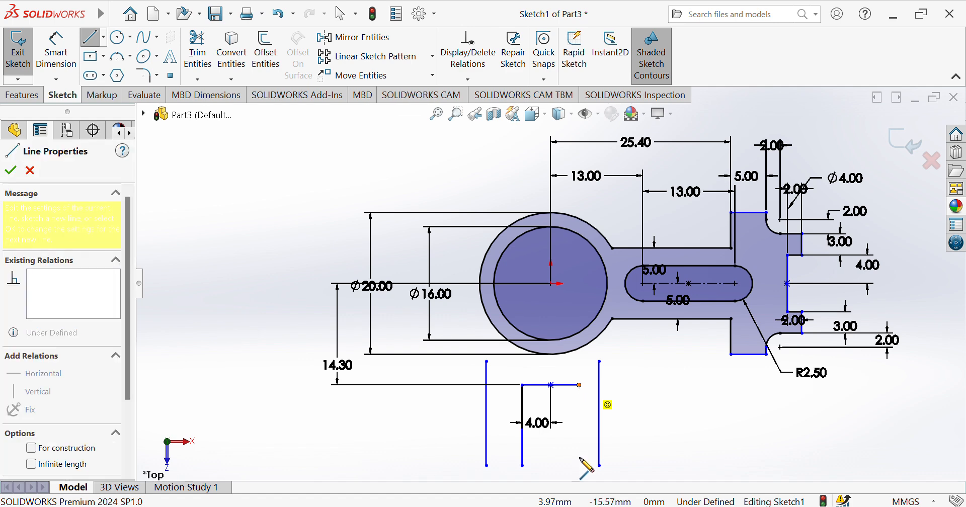
{"action": "left_click", "coordinate": [579, 466]}
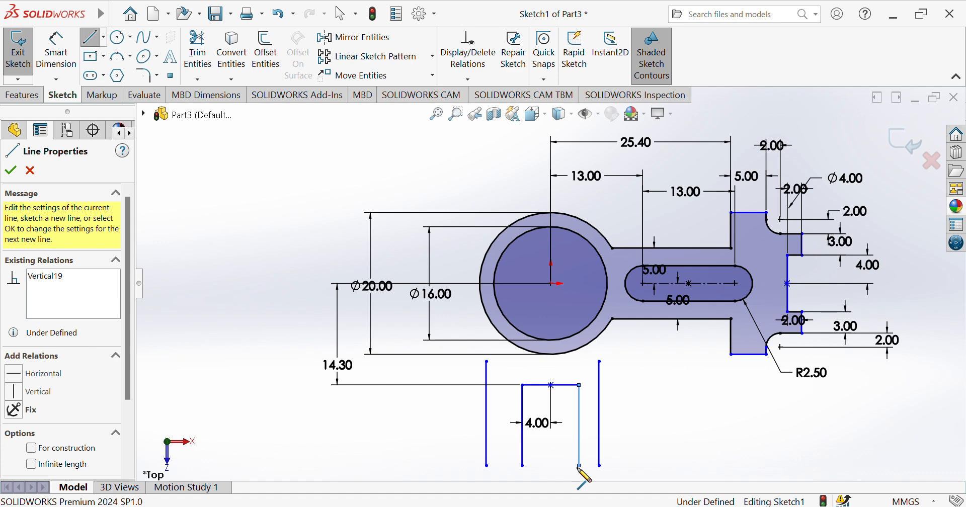
{"action": "key", "text": "Escape"}
{"action": "key", "text": "Escape"}
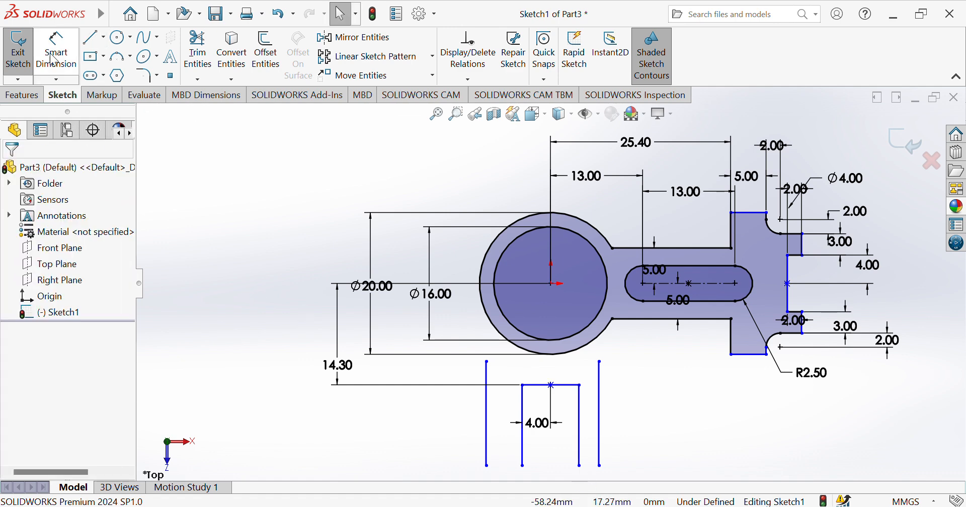
Step: Dimension the distance between the right inner and right outer vertical lines as 3 mm
{"action": "left_click", "coordinate": [52, 58]}
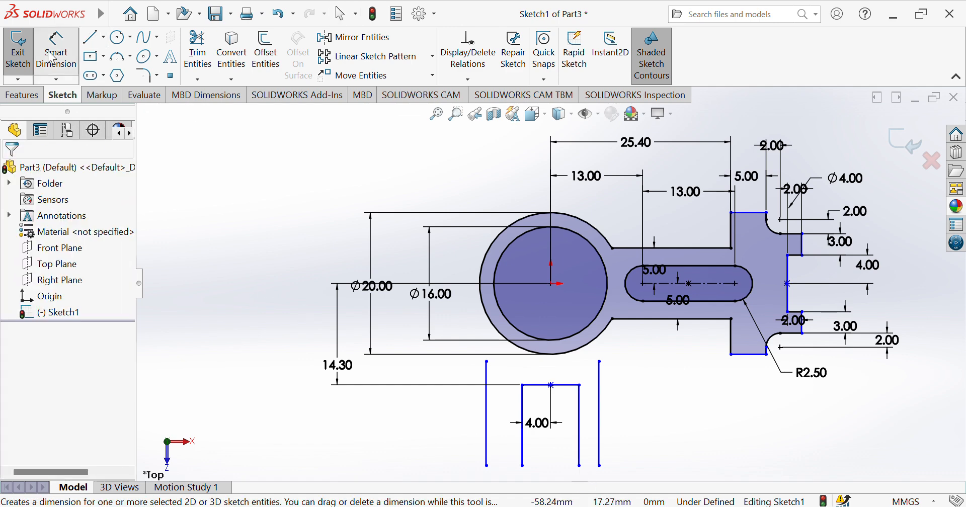
{"action": "left_click", "coordinate": [579, 437]}
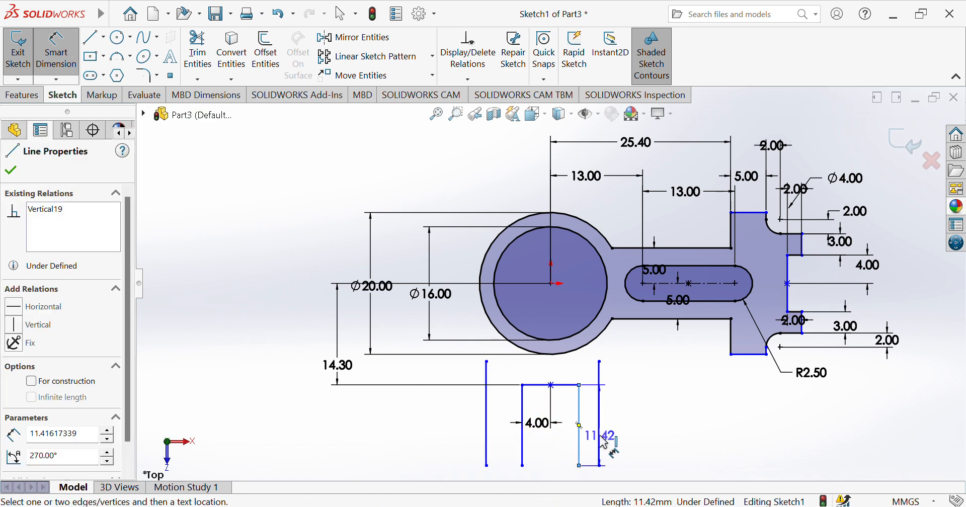
{"action": "left_click", "coordinate": [599, 440]}
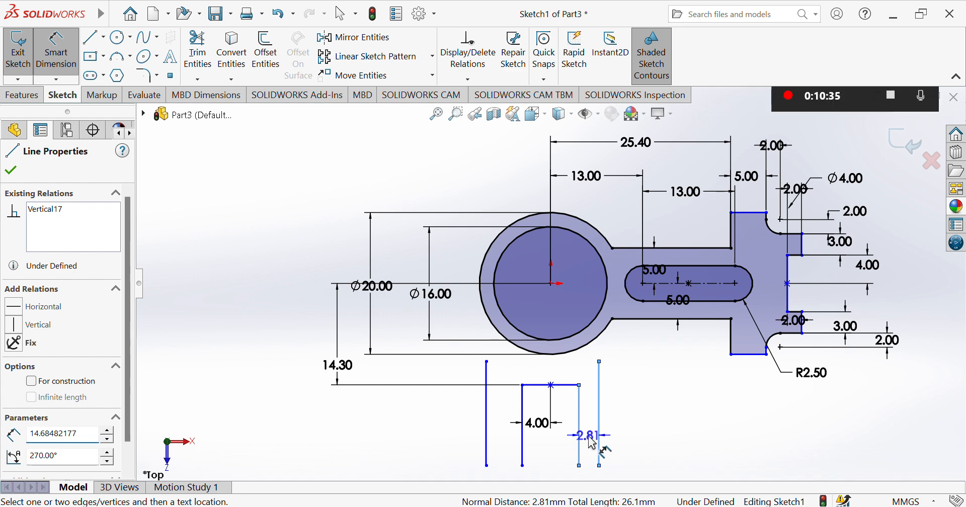
{"action": "left_click", "coordinate": [592, 442]}
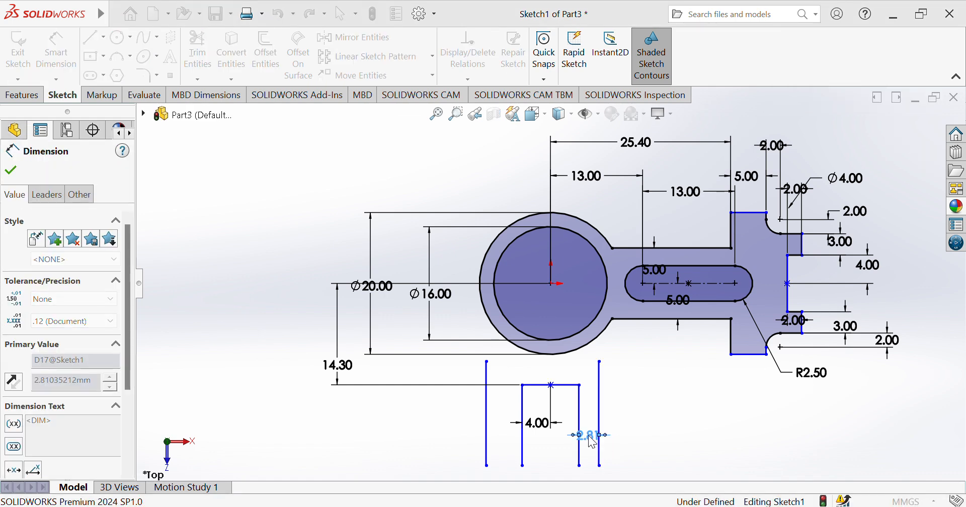
{"action": "type", "text": "3"}
{"action": "key", "text": "Return"}
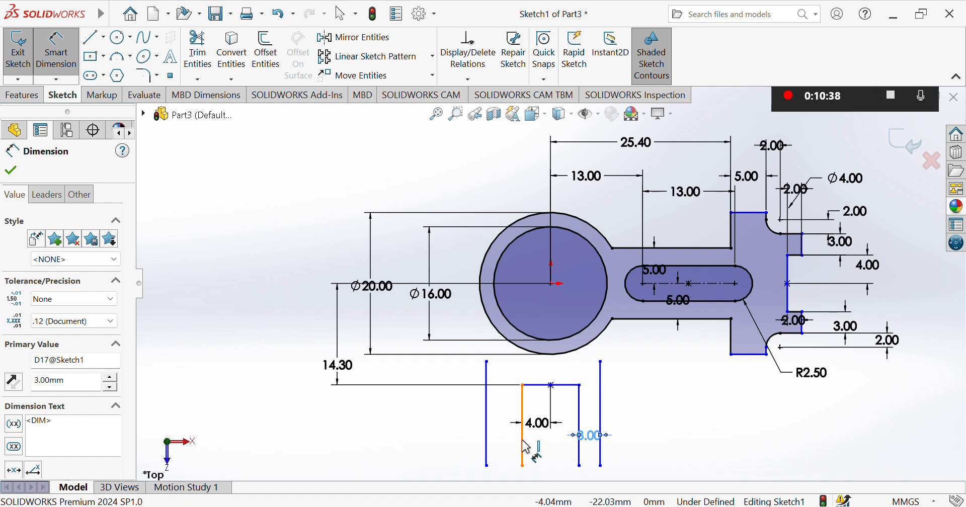
Step: Dimension the distance between the left inner and left outer vertical lines as 3 mm
{"action": "left_click", "coordinate": [524, 444]}
{"action": "left_click", "coordinate": [486, 438]}
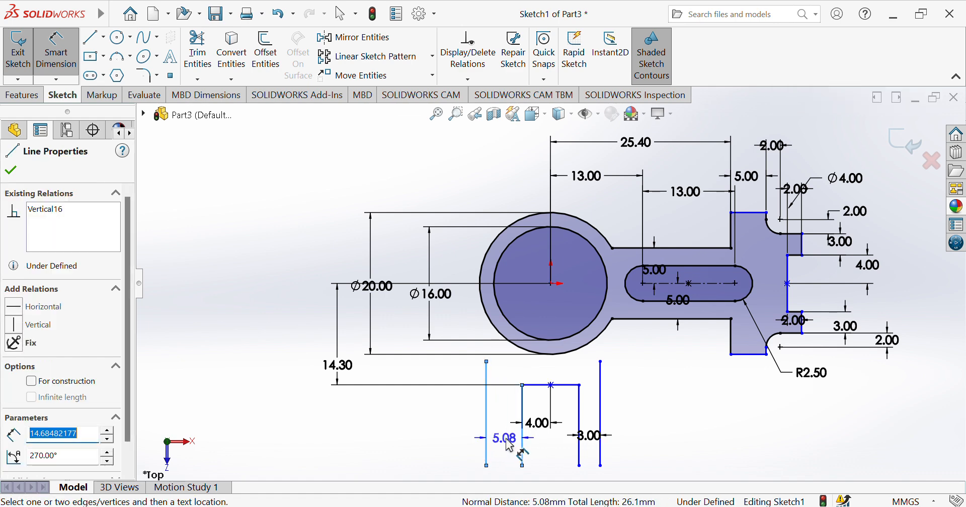
{"action": "left_click", "coordinate": [510, 445]}
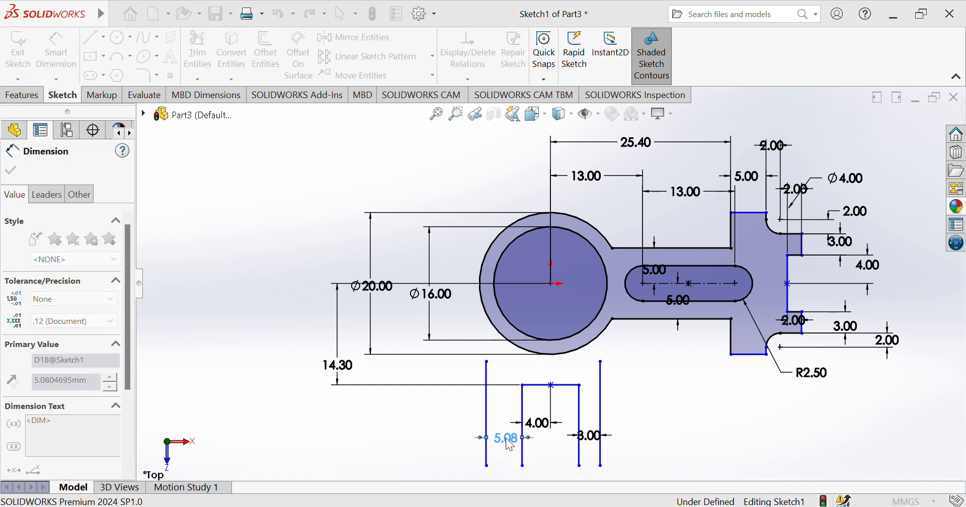
{"action": "type", "text": "3"}
{"action": "key", "text": "Return"}
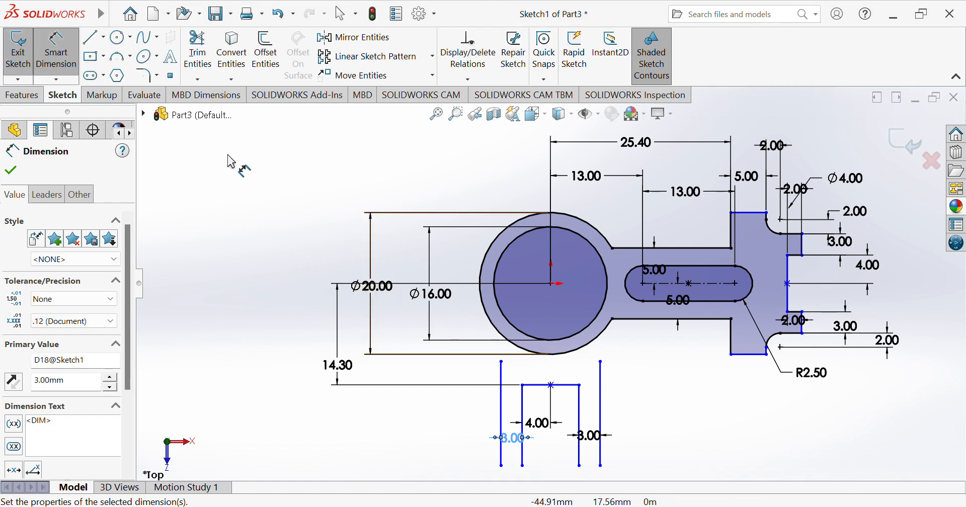
{"action": "left_click", "coordinate": [62, 68]}
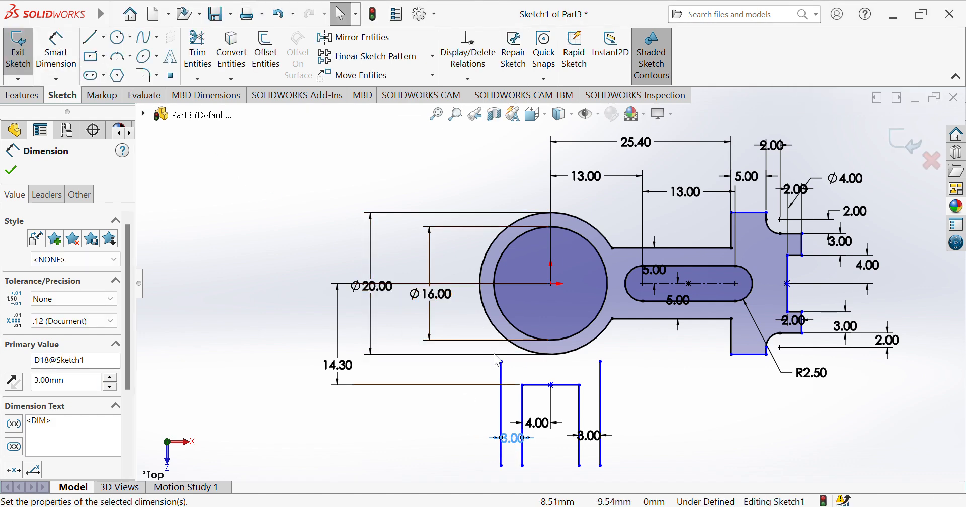
Step: Extend the upper endpoints of both outer vertical lines until they are coincident with the 20 mm circle
{"action": "left_click_drag", "start_coordinate": [502, 364], "coordinate": [501, 334]}
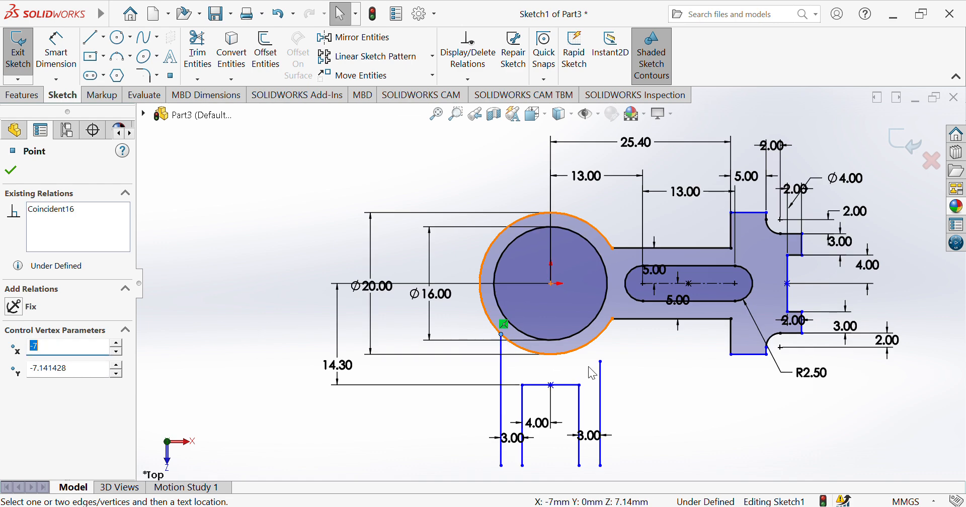
{"action": "left_click_drag", "start_coordinate": [601, 363], "coordinate": [601, 335]}
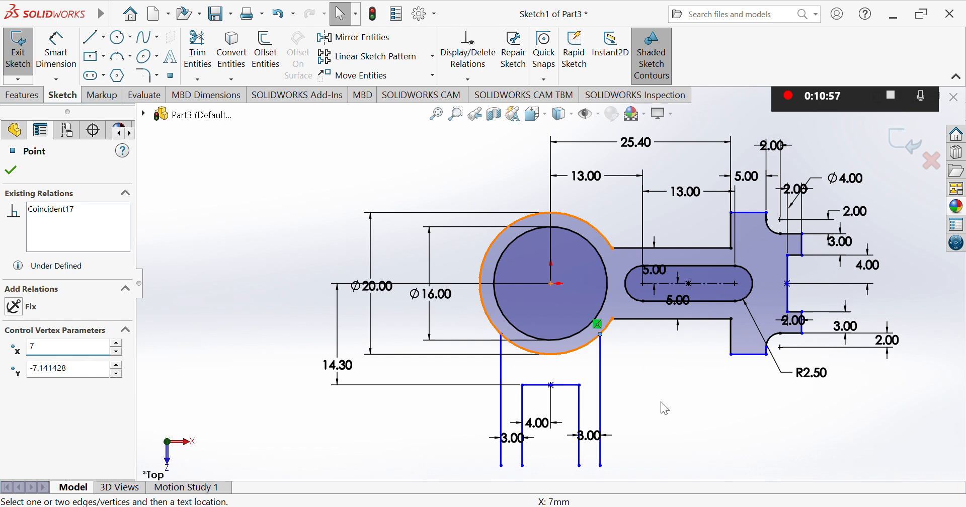
{"action": "left_click", "coordinate": [664, 407]}
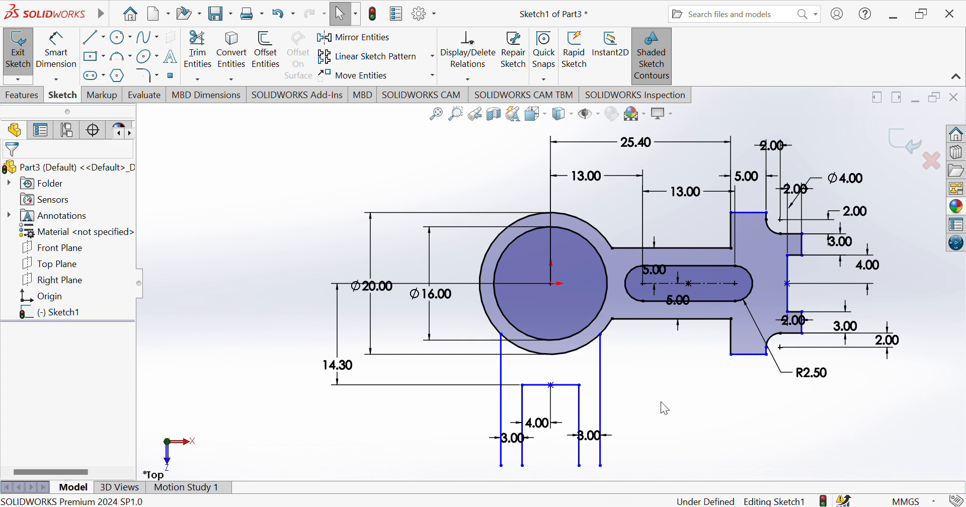
{"action": "key", "text": "d"}
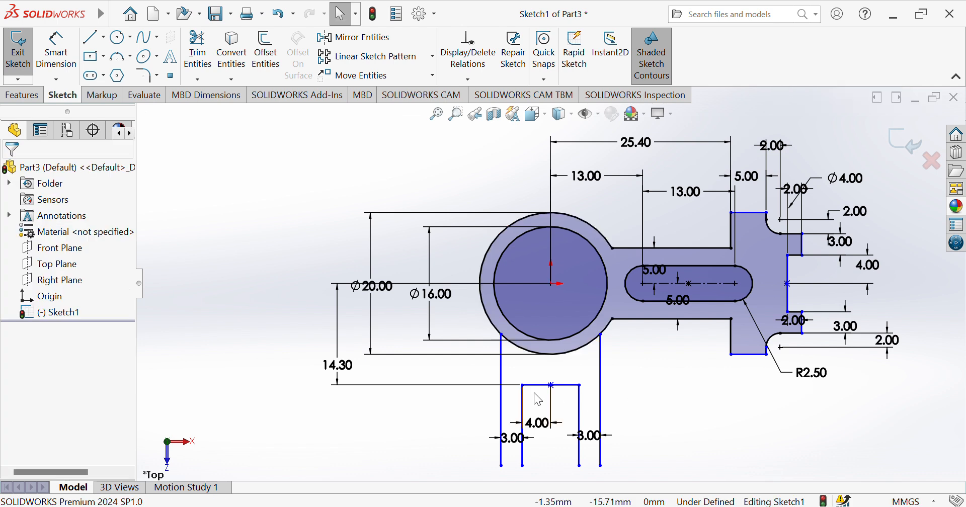
{"action": "left_click", "coordinate": [502, 387]}
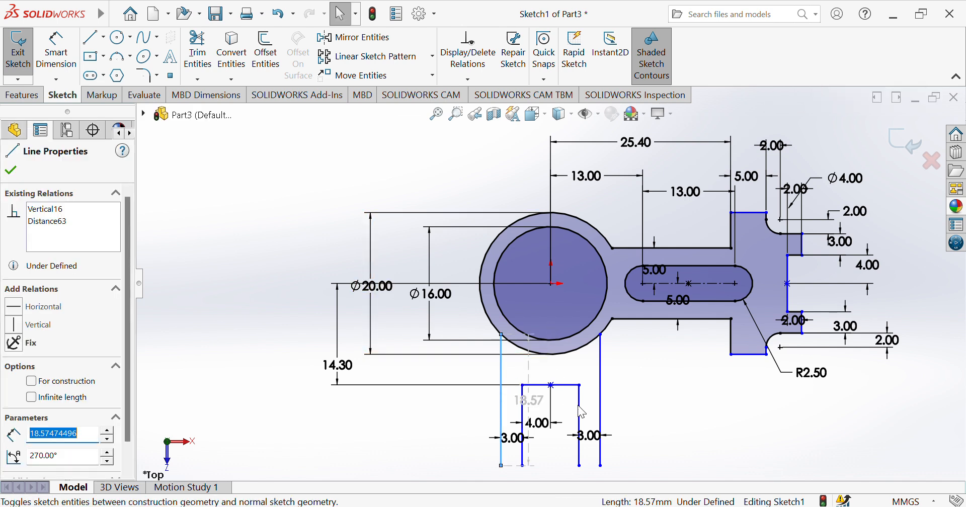
{"action": "left_click", "coordinate": [550, 385]}
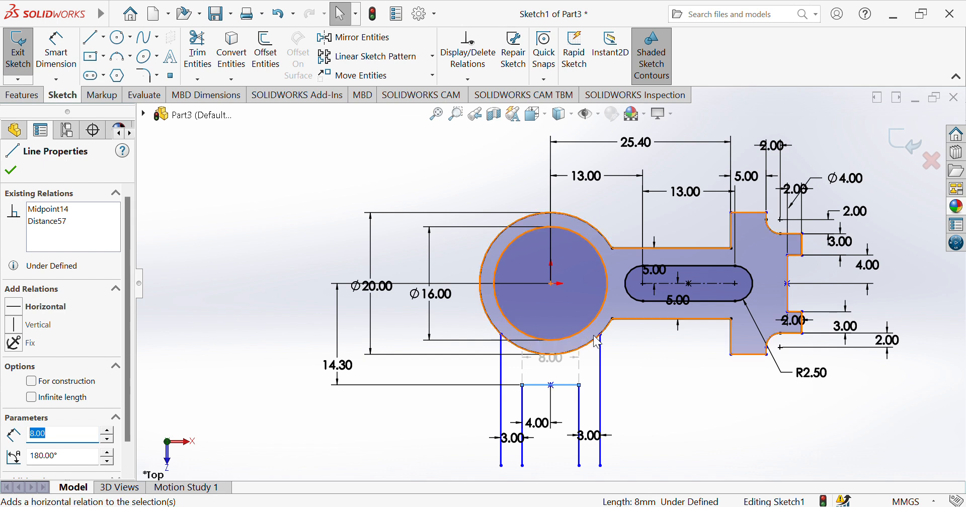
{"action": "left_click", "coordinate": [585, 420]}
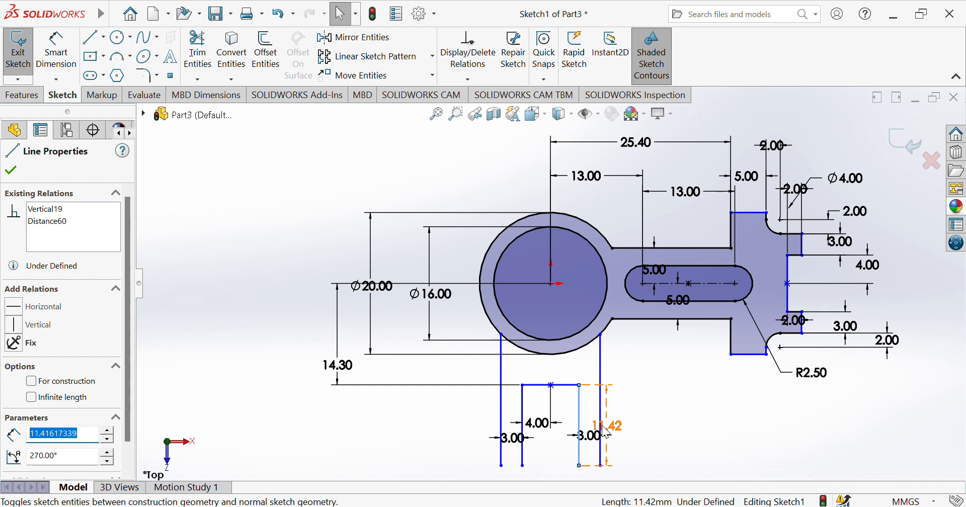
{"action": "left_click", "coordinate": [580, 360]}
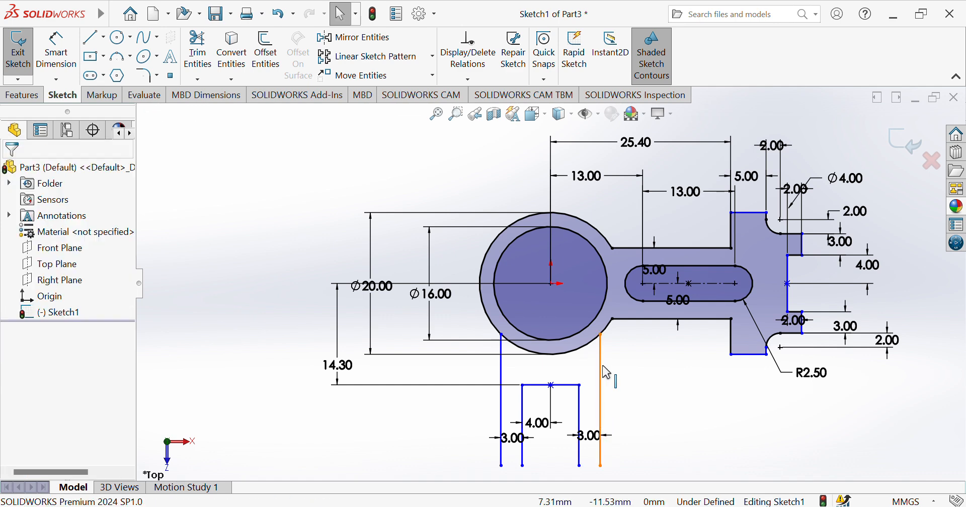
{"action": "left_click", "coordinate": [602, 374]}
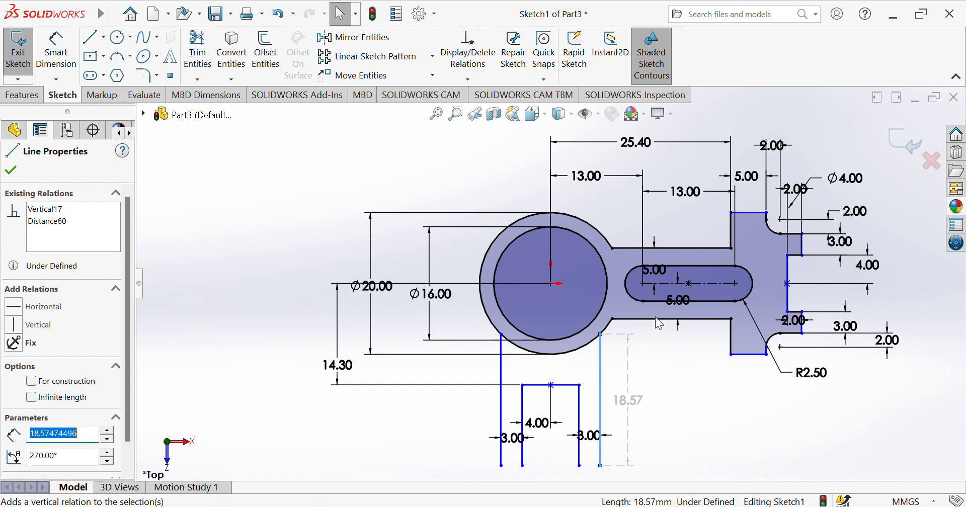
{"action": "left_click", "coordinate": [665, 400]}
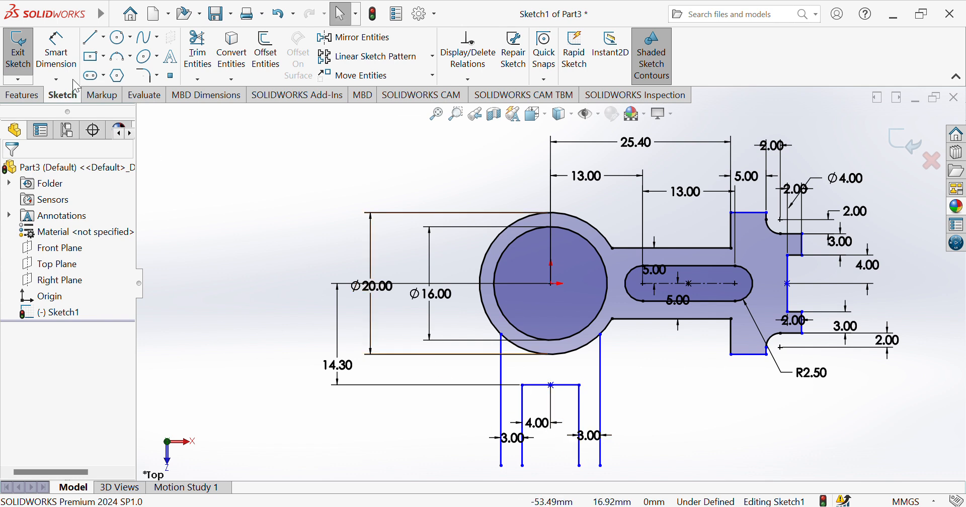
Step: Dimension the vertical distance from the short horizontal line to the left outer vertical line's lower endpoint as 15 mm
{"action": "left_click", "coordinate": [63, 60]}
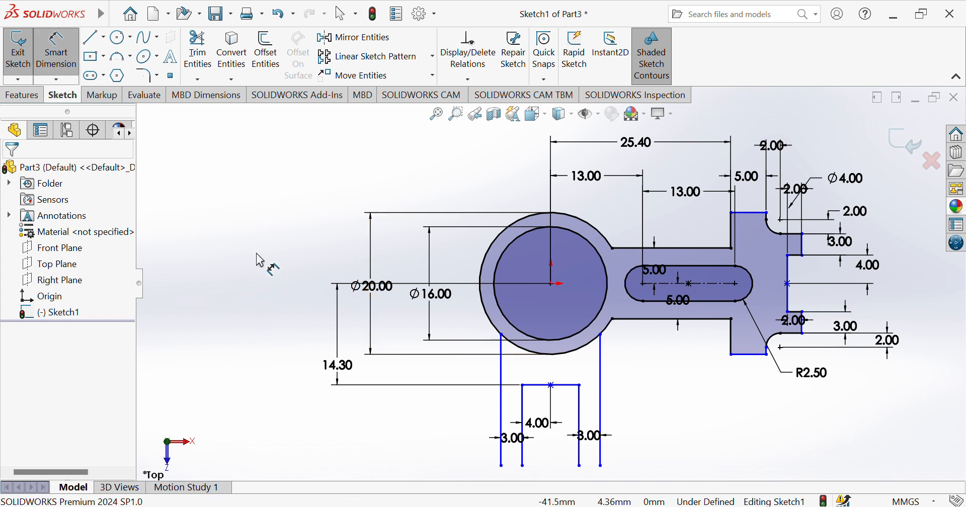
{"action": "left_click", "coordinate": [532, 386]}
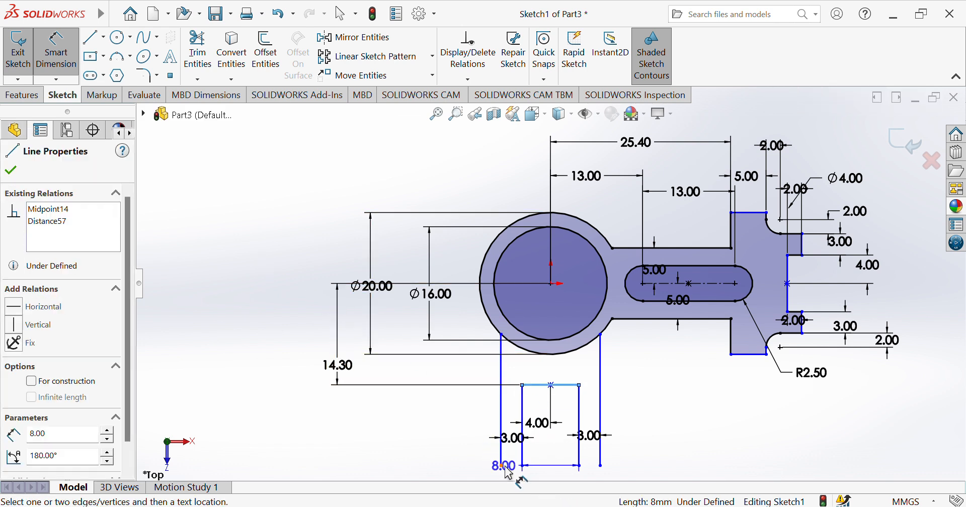
{"action": "left_click", "coordinate": [502, 466]}
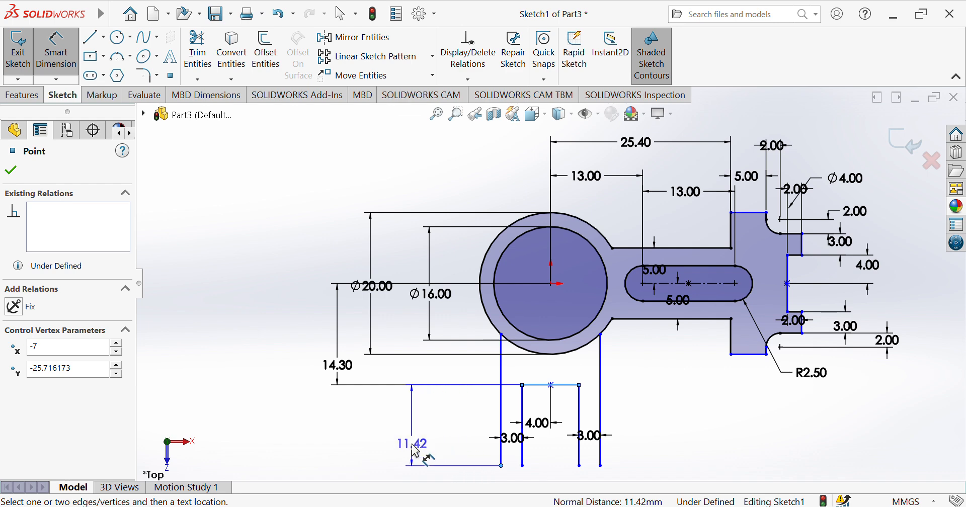
{"action": "left_click", "coordinate": [416, 452]}
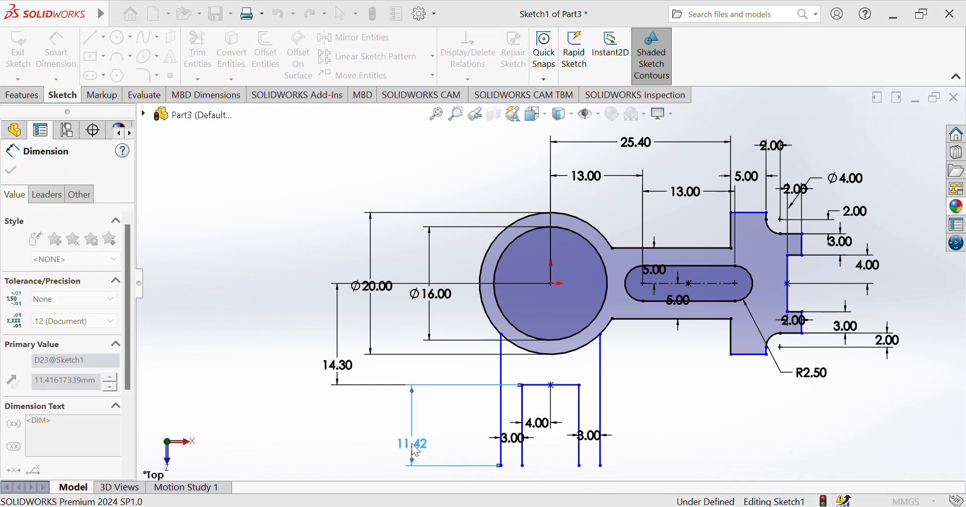
{"action": "type", "text": "15"}
{"action": "key", "text": "Return"}
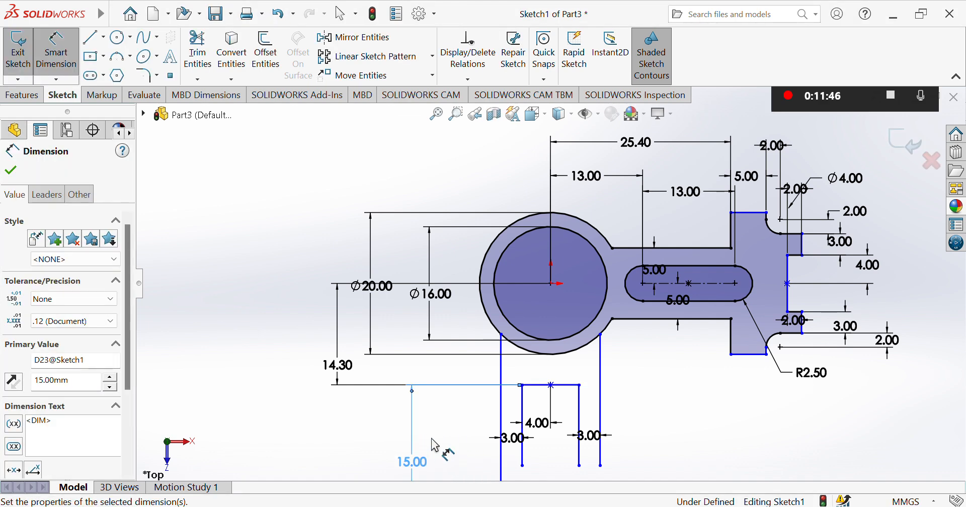
{"action": "left_click", "coordinate": [562, 386]}
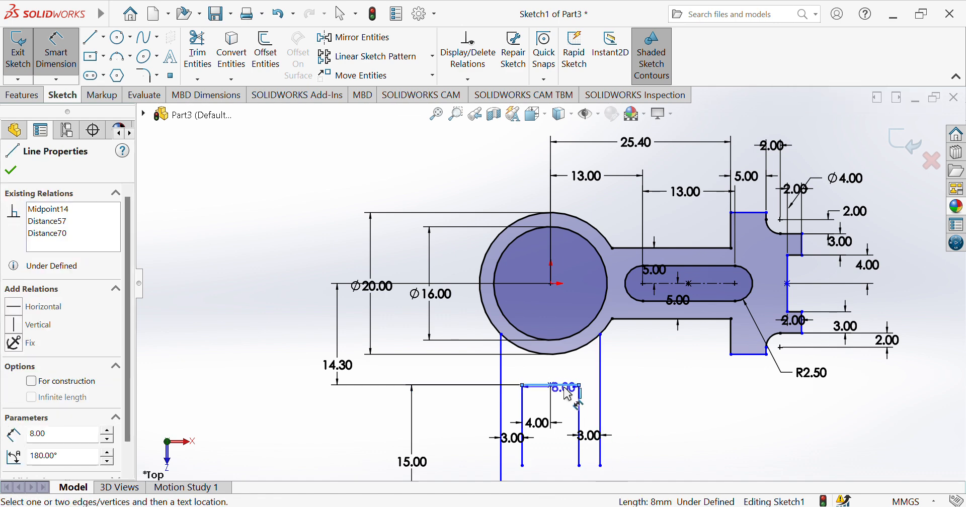
{"action": "key", "text": "Escape"}
{"action": "key", "text": "f"}
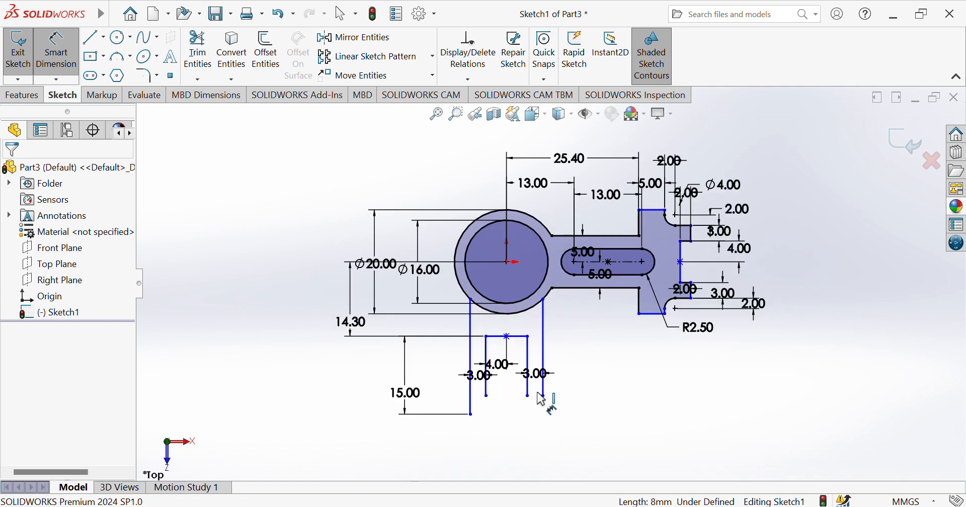
{"action": "key", "text": "Escape"}
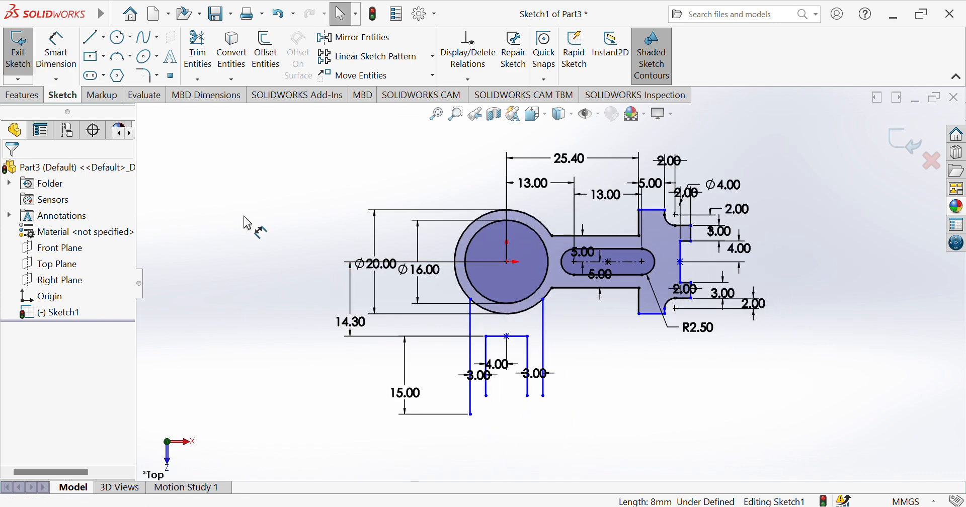
Step: Add a horizontal relation between the lower endpoints of the left and right outer vertical lines
{"action": "left_click", "coordinate": [471, 416]}
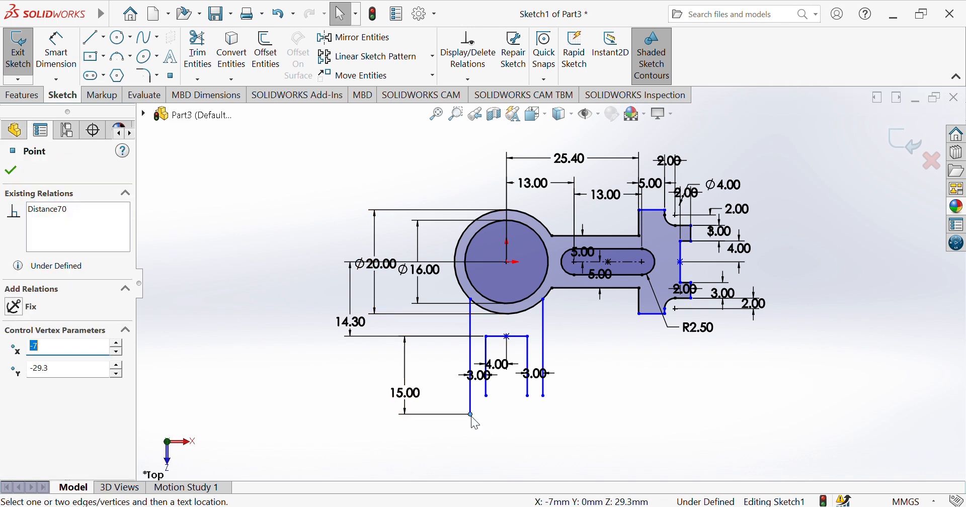
{"action": "left_click", "coordinate": [544, 397], "text": "ctrl"}
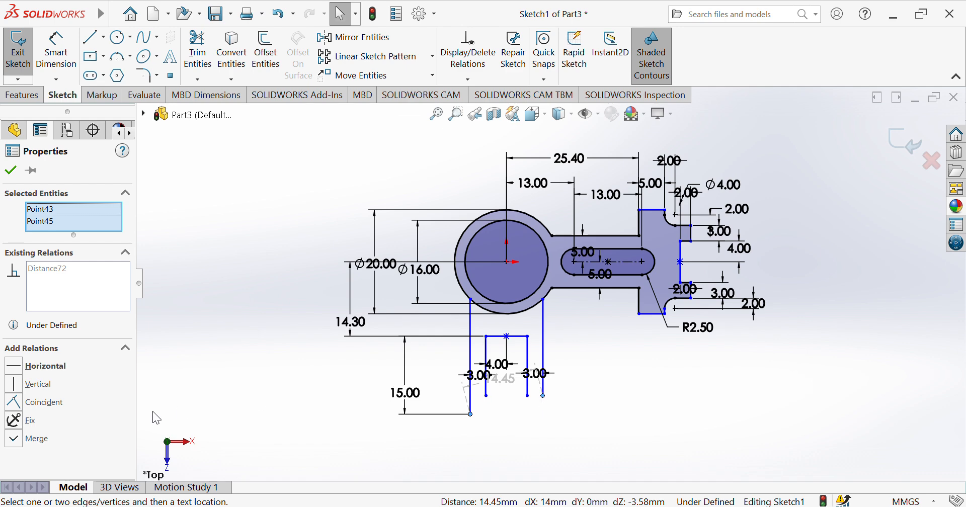
{"action": "left_click", "coordinate": [17, 371]}
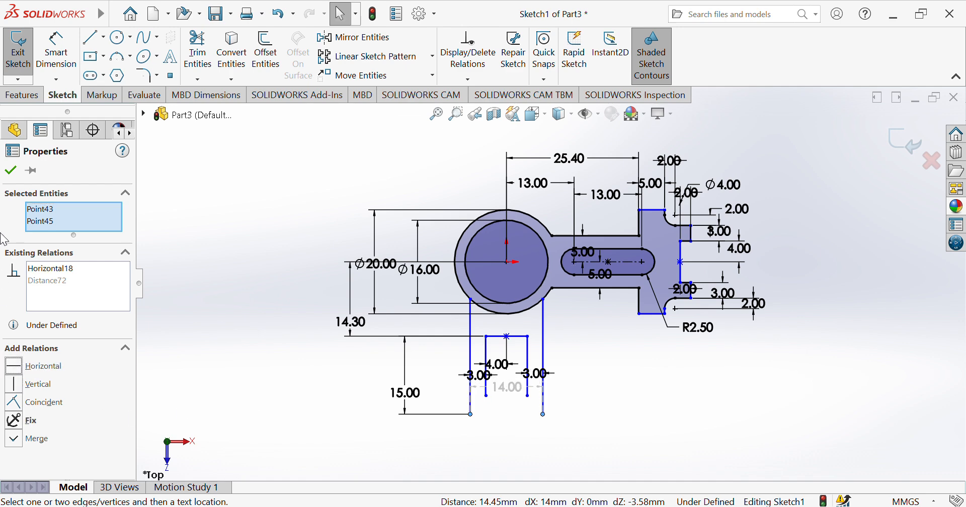
{"action": "left_click", "coordinate": [10, 171]}
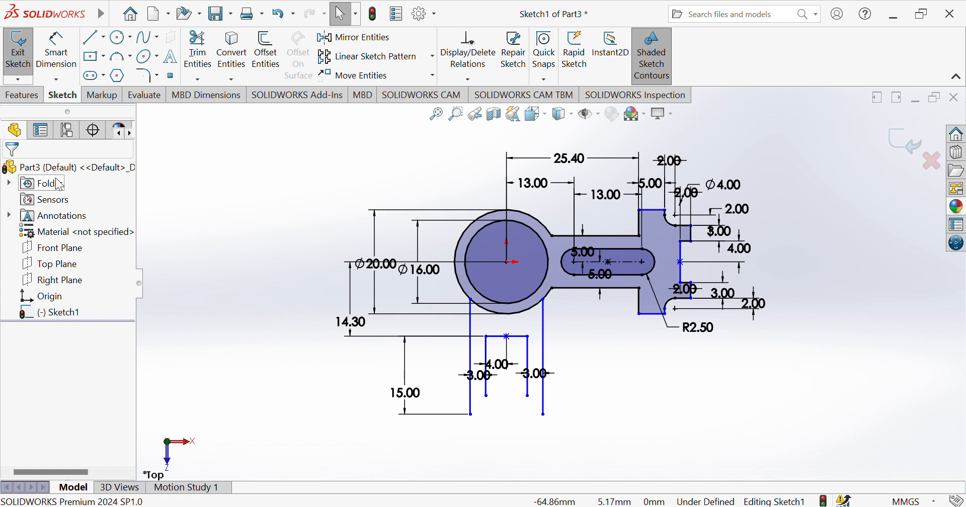
Step: Sketch an outward rectangular tab about 5.2 mm high from the left outer line's lower end, continuing with a vertical line about 4.8 mm downward
{"action": "left_click", "coordinate": [93, 37]}
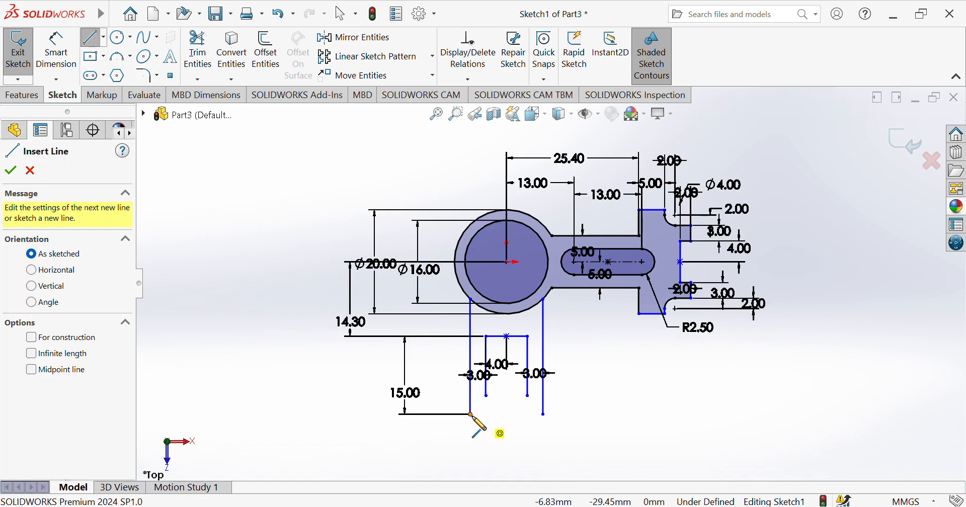
{"action": "left_click", "coordinate": [471, 416]}
{"action": "left_click", "coordinate": [433, 414]}
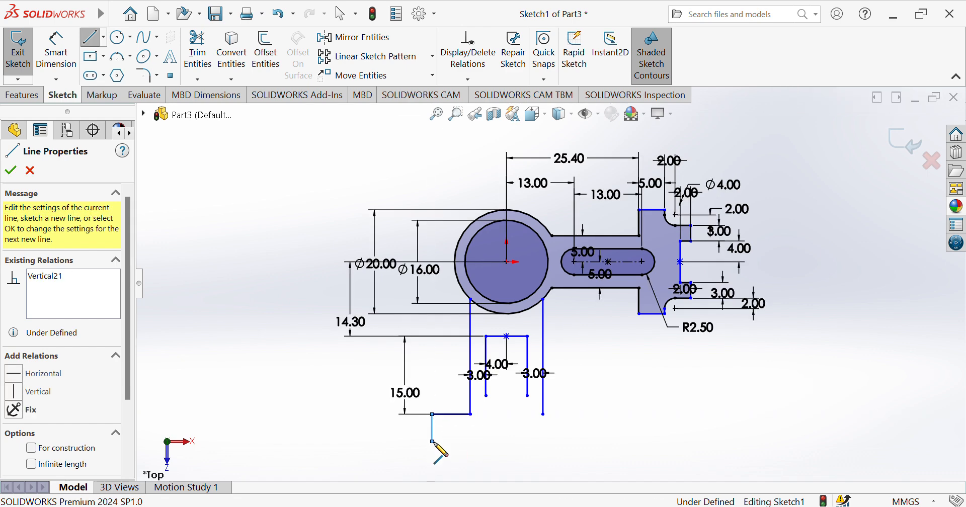
{"action": "left_click", "coordinate": [432, 441]}
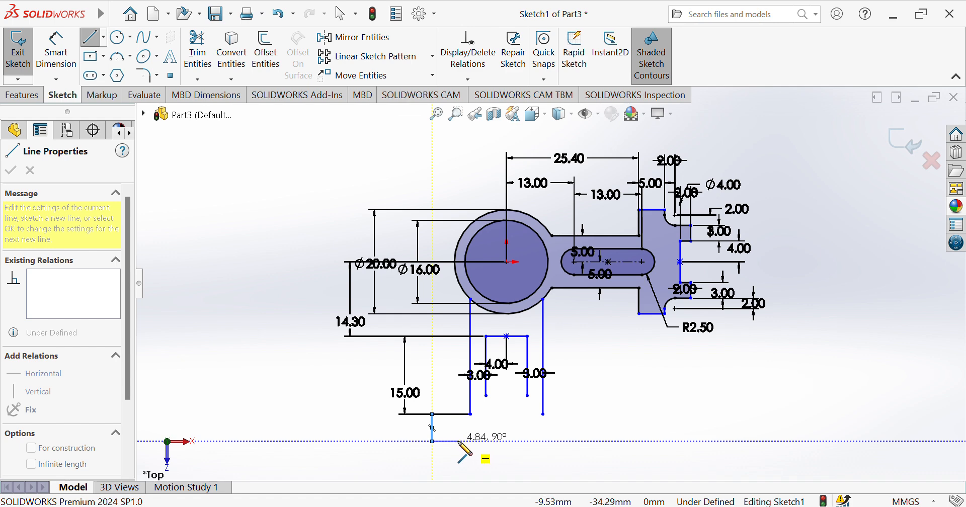
{"action": "double_click", "coordinate": [469, 461]}
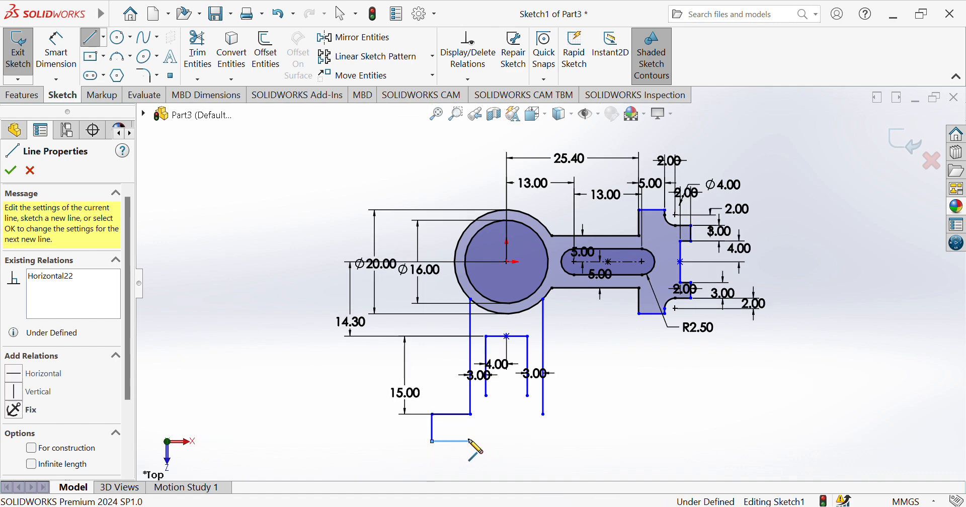
{"action": "left_click", "coordinate": [471, 467]}
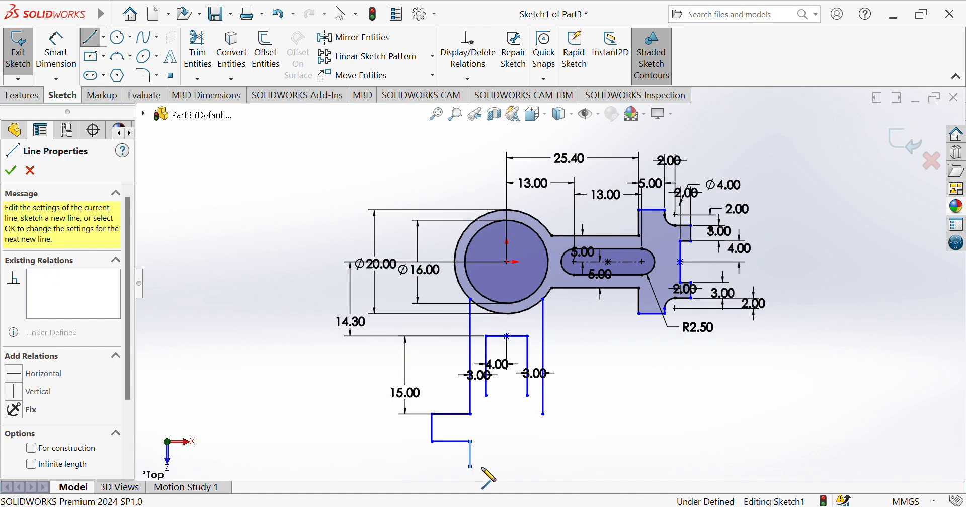
{"action": "left_click", "coordinate": [495, 467]}
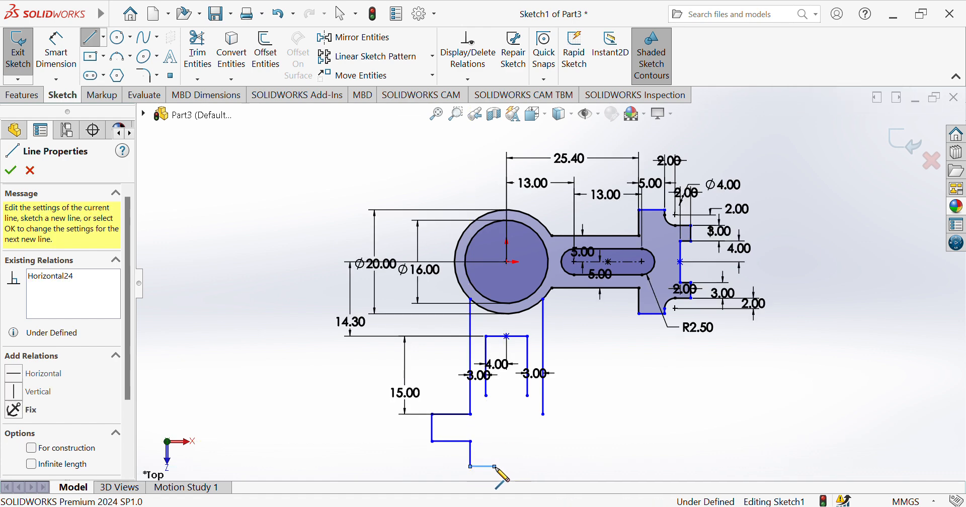
{"action": "key", "text": "ctrl+z"}
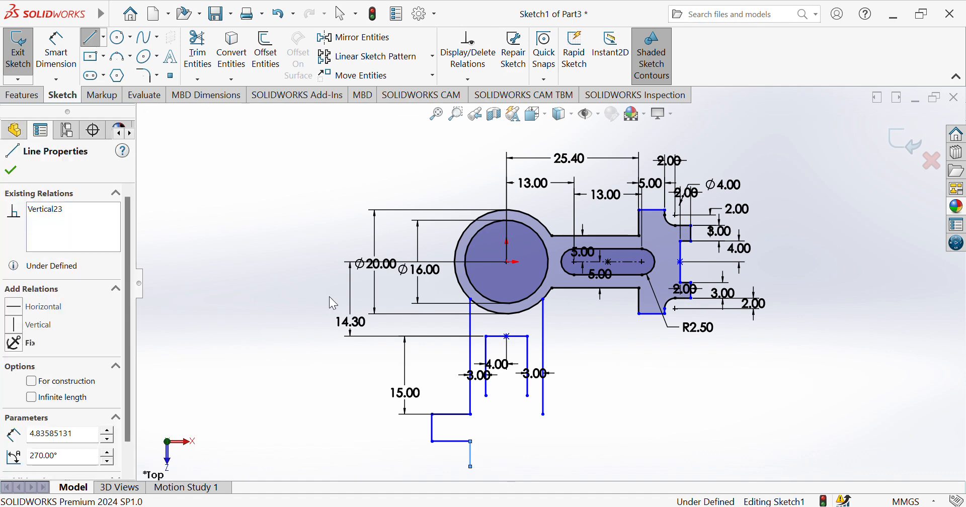
Step: Close the left prong with a 3 mm horizontal bottom line and a vertical line up to the left inner line's lower endpoint
{"action": "left_click", "coordinate": [90, 40]}
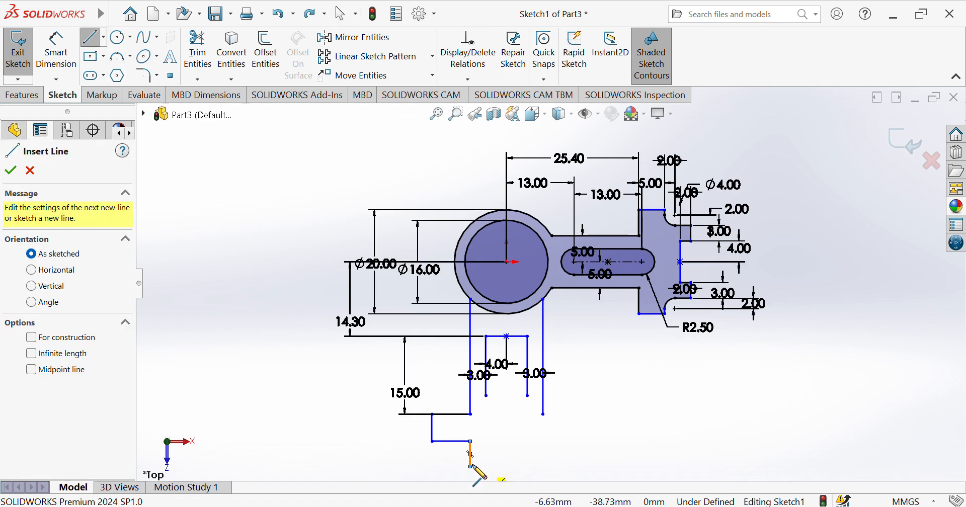
{"action": "left_click", "coordinate": [471, 466]}
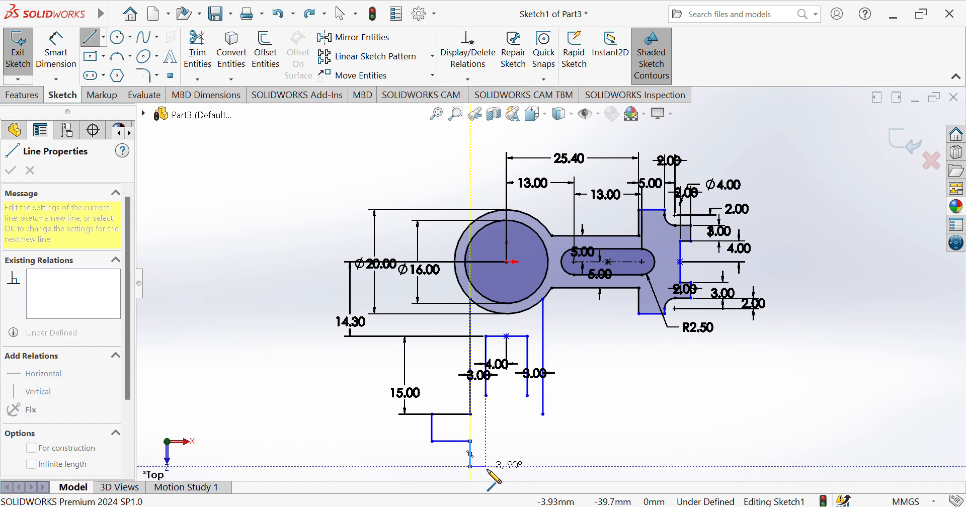
{"action": "left_click", "coordinate": [486, 467]}
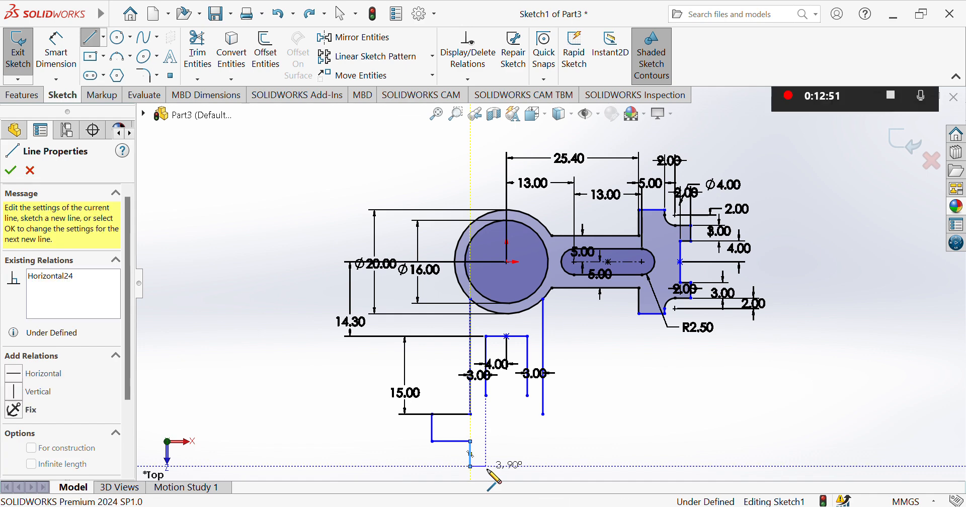
{"action": "left_click", "coordinate": [486, 395]}
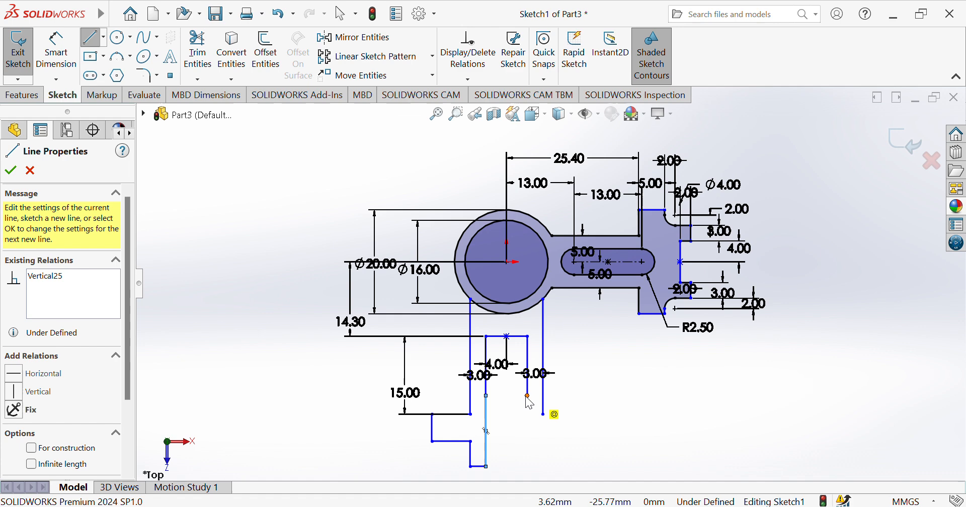
Step: Sketch the matching right prong outline with an outward tab about 8.1 mm long, closing it at the right inner line's lower endpoint
{"action": "left_click", "coordinate": [544, 415]}
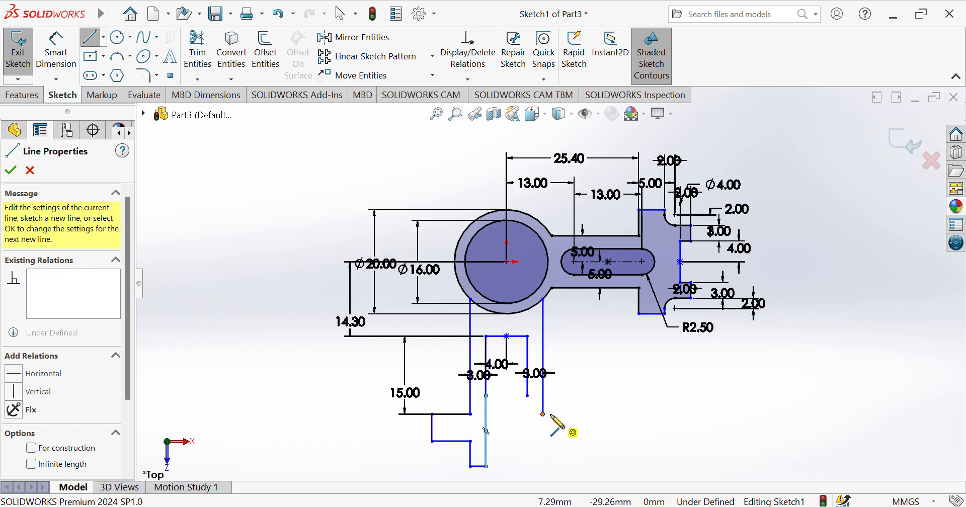
{"action": "left_click", "coordinate": [586, 414]}
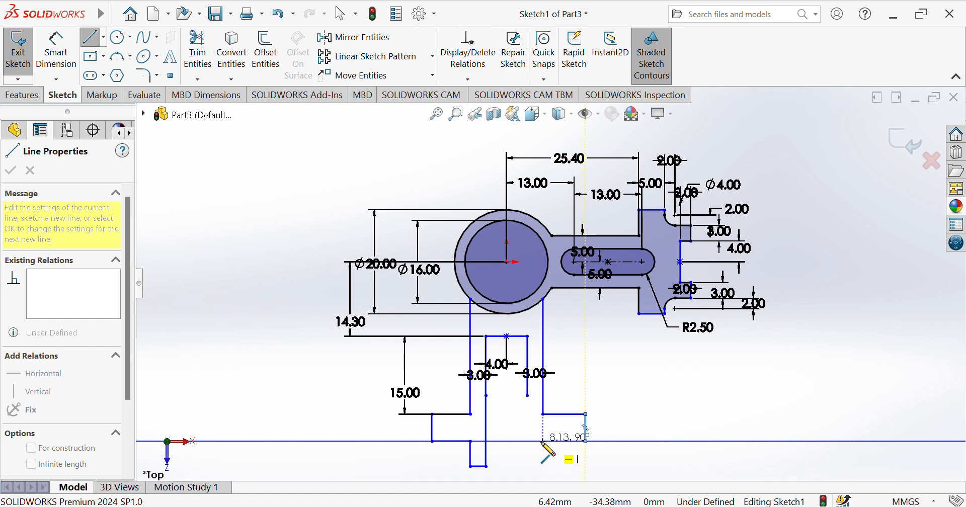
{"action": "left_click", "coordinate": [542, 441]}
{"action": "left_click", "coordinate": [544, 441]}
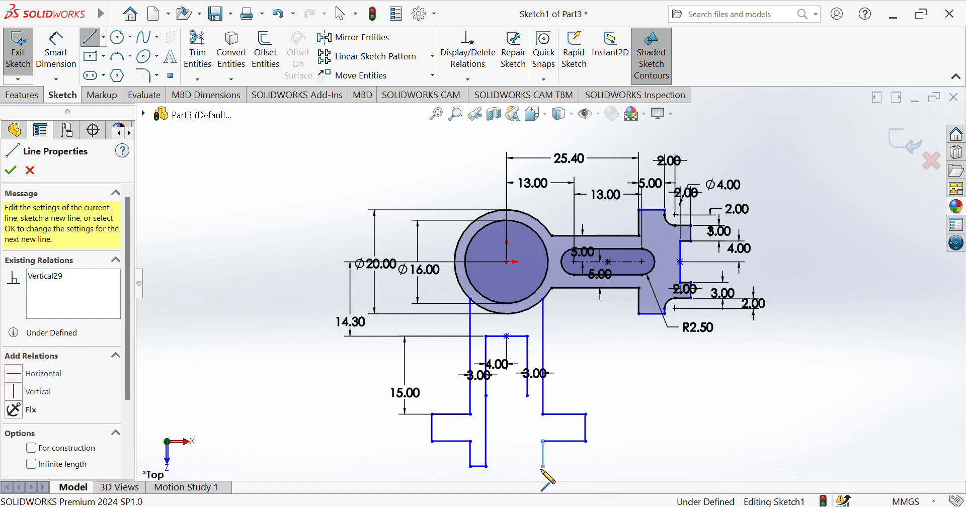
{"action": "left_click", "coordinate": [544, 467]}
{"action": "left_click", "coordinate": [527, 466]}
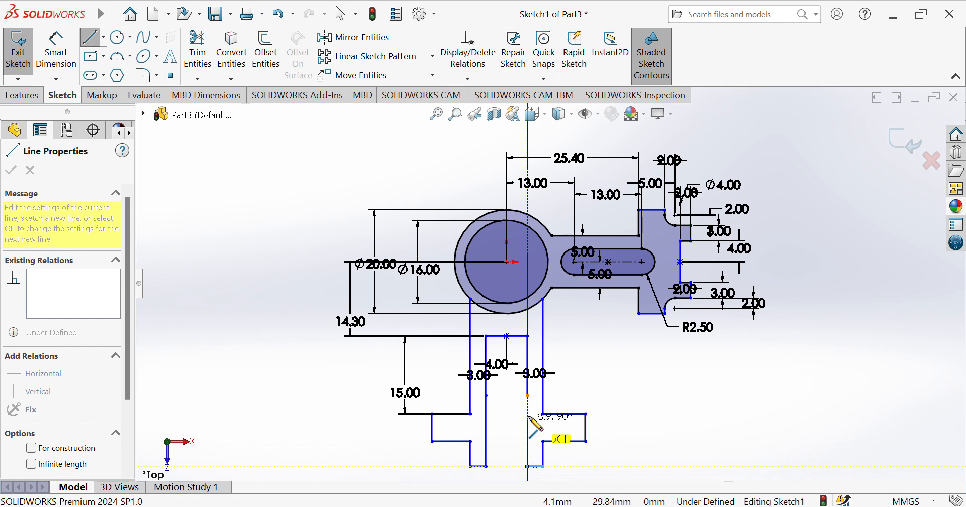
{"action": "left_click", "coordinate": [527, 395]}
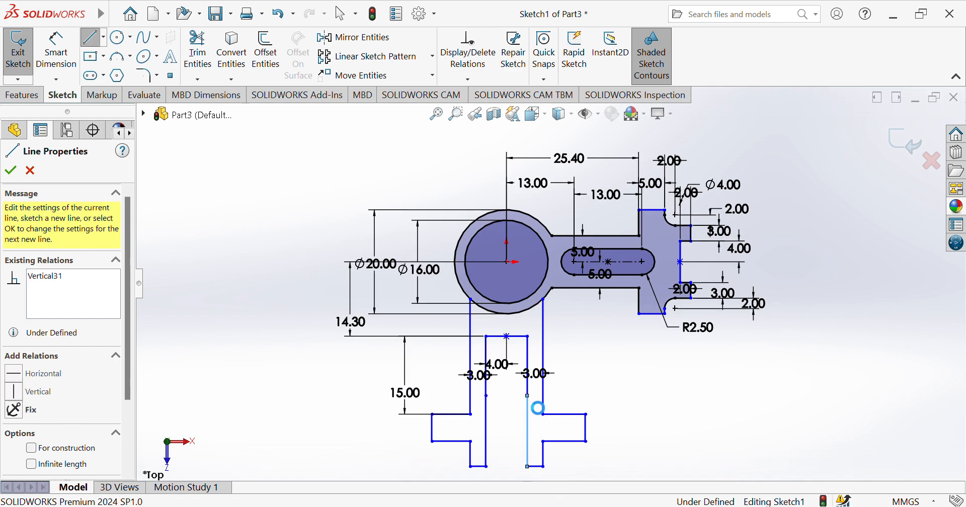
{"action": "key", "text": "Escape"}
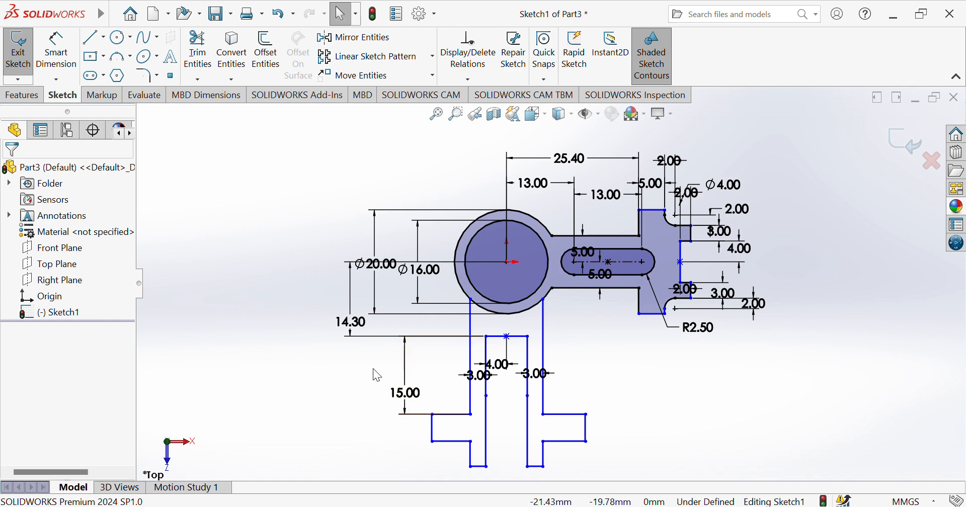
Step: Dimension the left tab's outer vertical edge and the left prong's outer edge below the tab as 5 mm each
{"action": "left_click", "coordinate": [56, 50]}
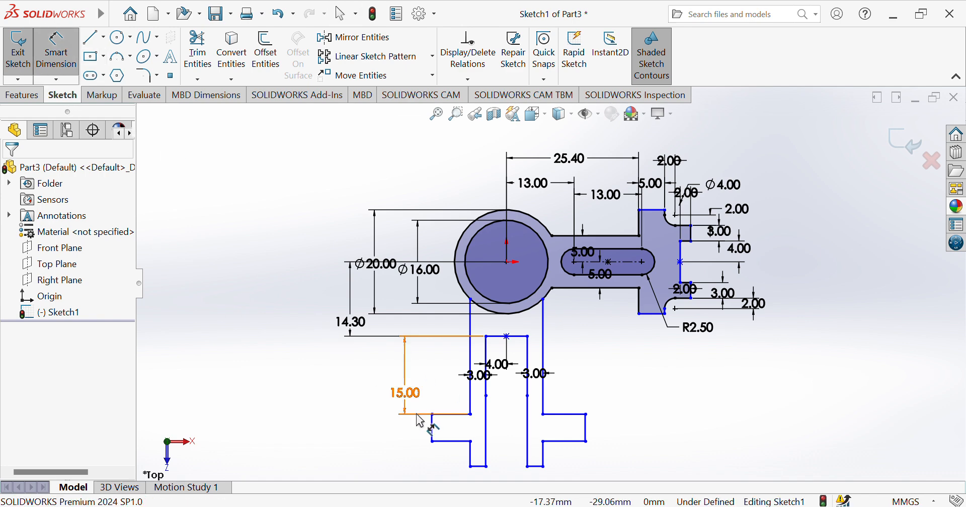
{"action": "left_click", "coordinate": [433, 428]}
{"action": "left_click", "coordinate": [407, 436]}
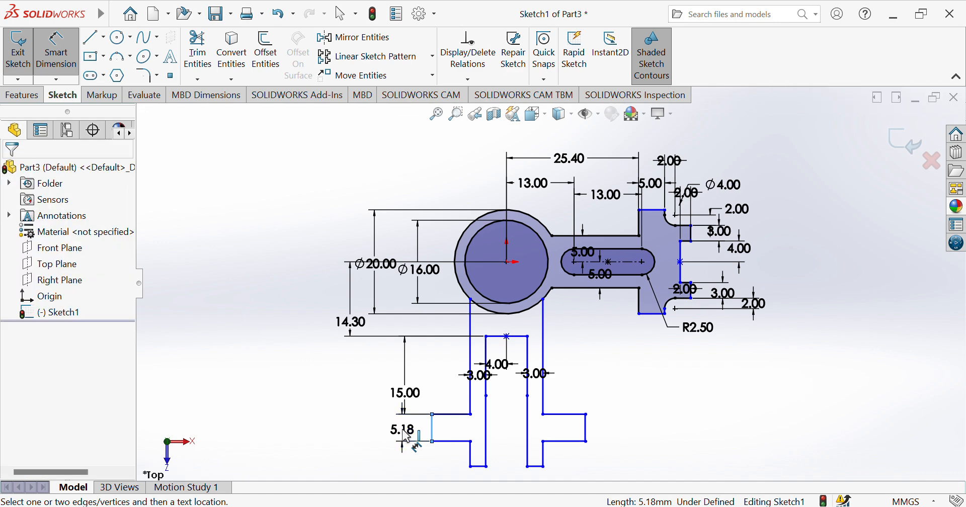
{"action": "type", "text": "5.17903236mm"}
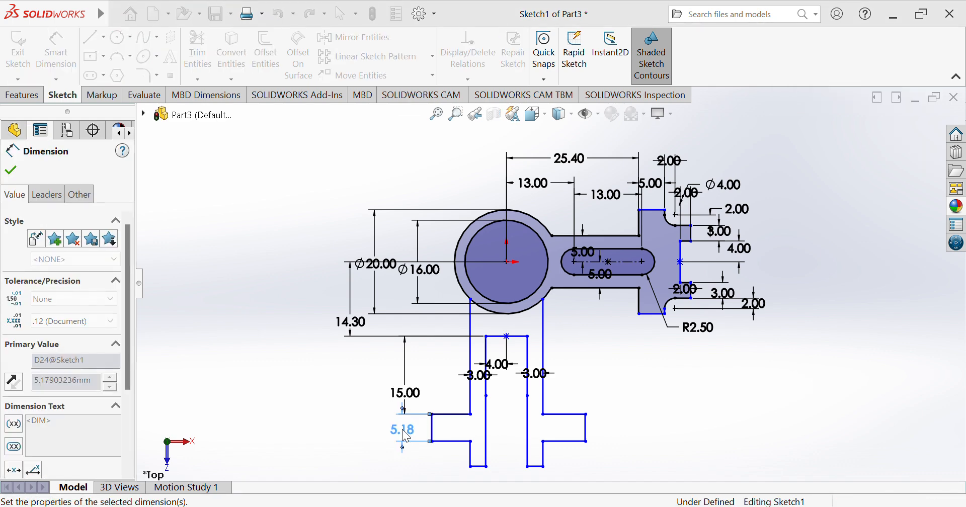
{"action": "key", "text": "Return"}
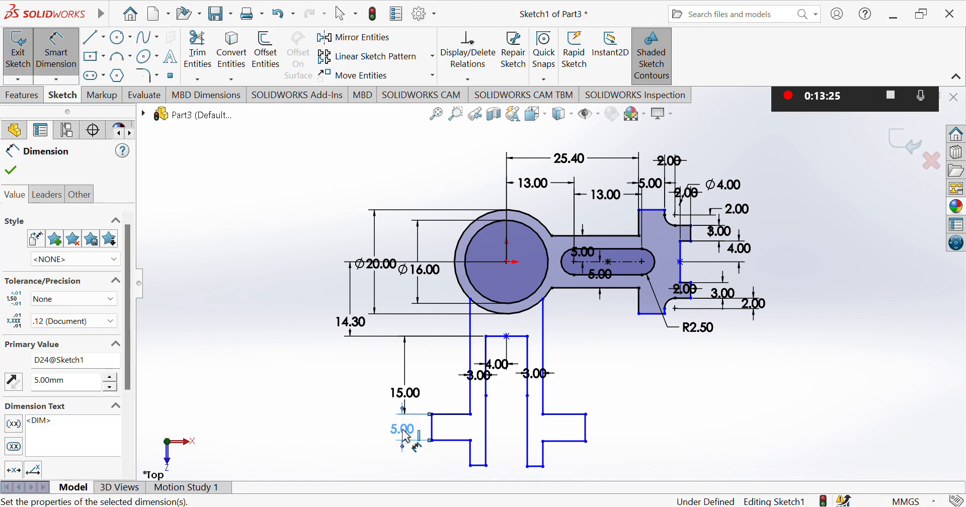
{"action": "left_click", "coordinate": [470, 454]}
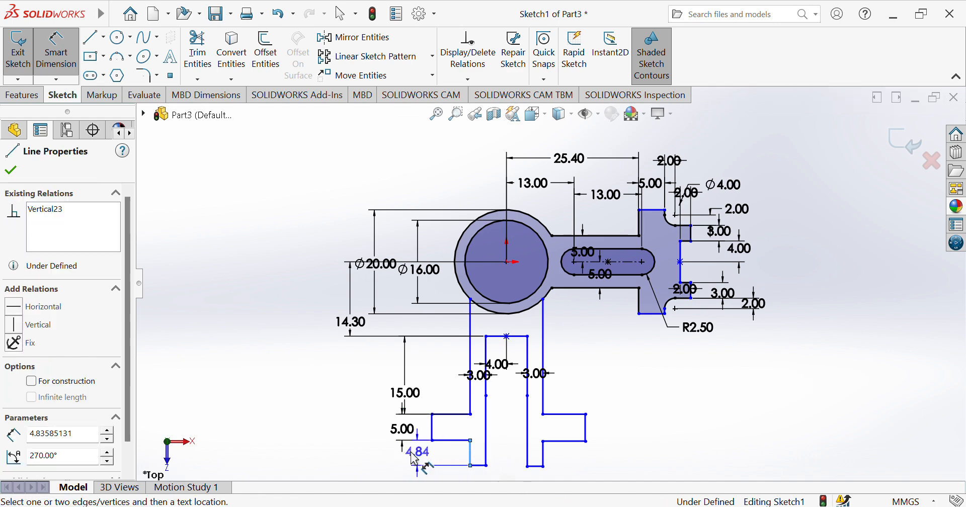
{"action": "left_click", "coordinate": [379, 460]}
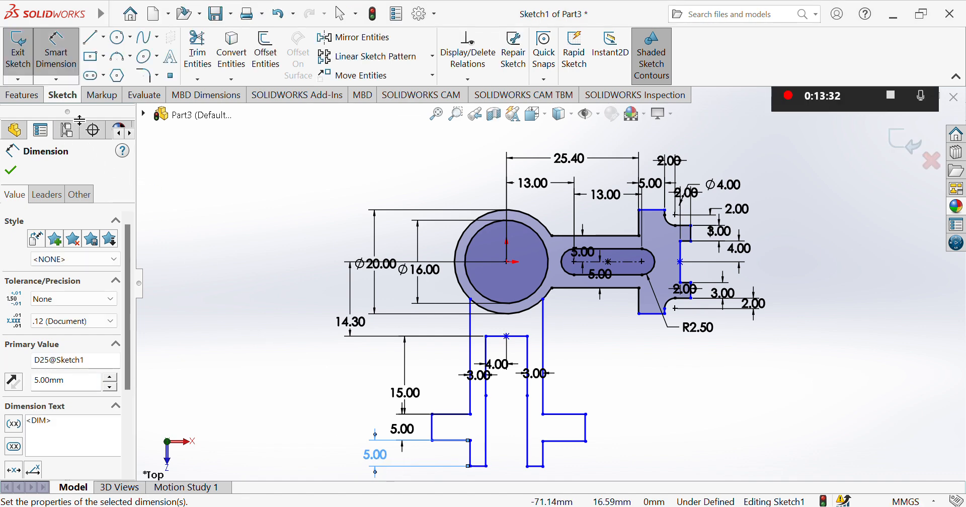
Step: Add a horizontal relation between the lower outer corners of the left and right tabs
{"action": "key", "text": "Escape"}
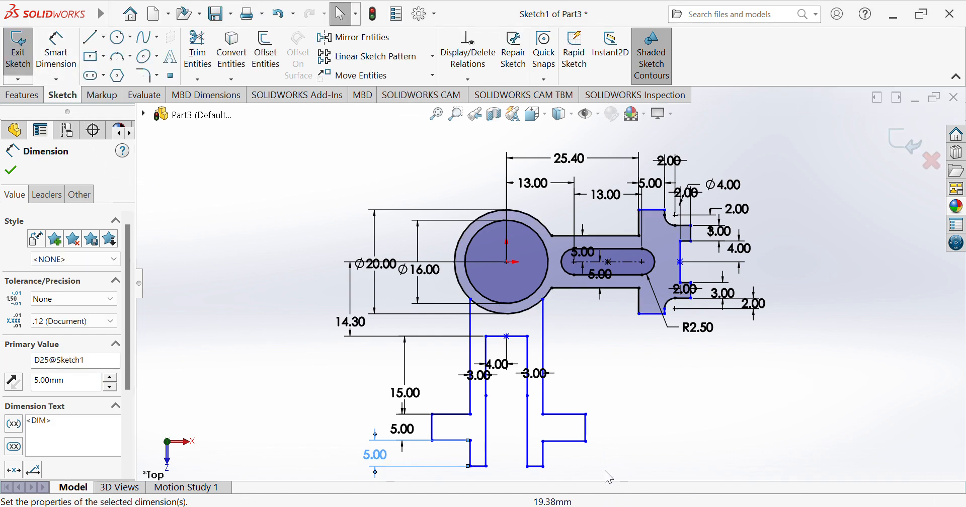
{"action": "left_click", "coordinate": [586, 414]}
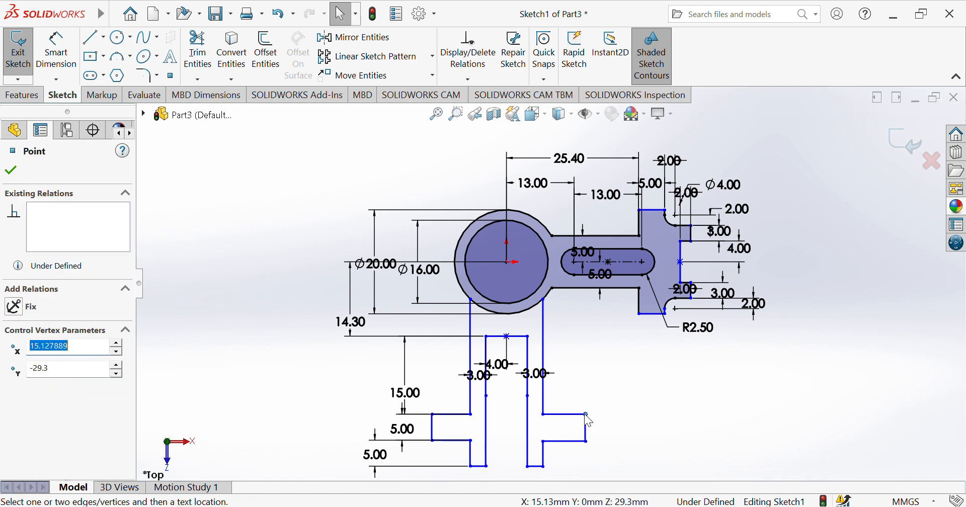
{"action": "left_click", "coordinate": [617, 442]}
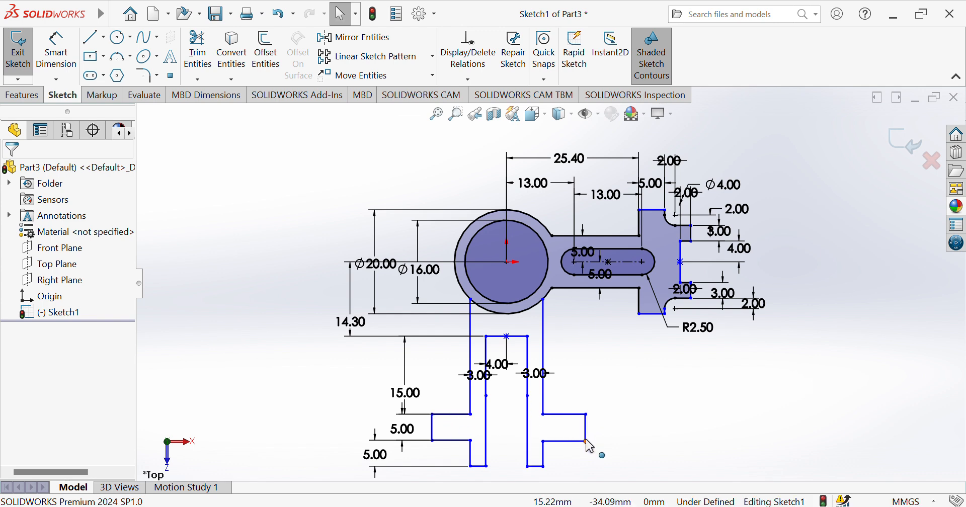
{"action": "left_click", "coordinate": [433, 442]}
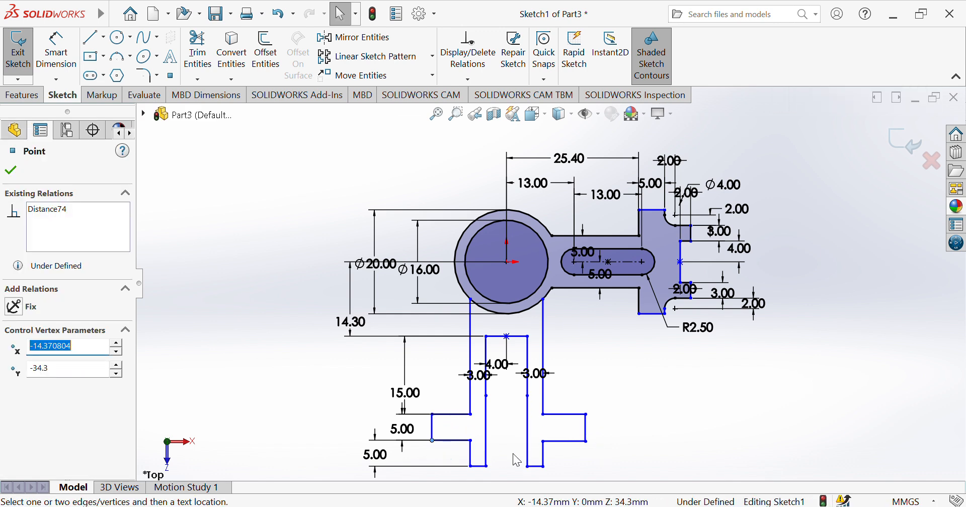
{"action": "left_click", "coordinate": [587, 443], "text": "ctrl"}
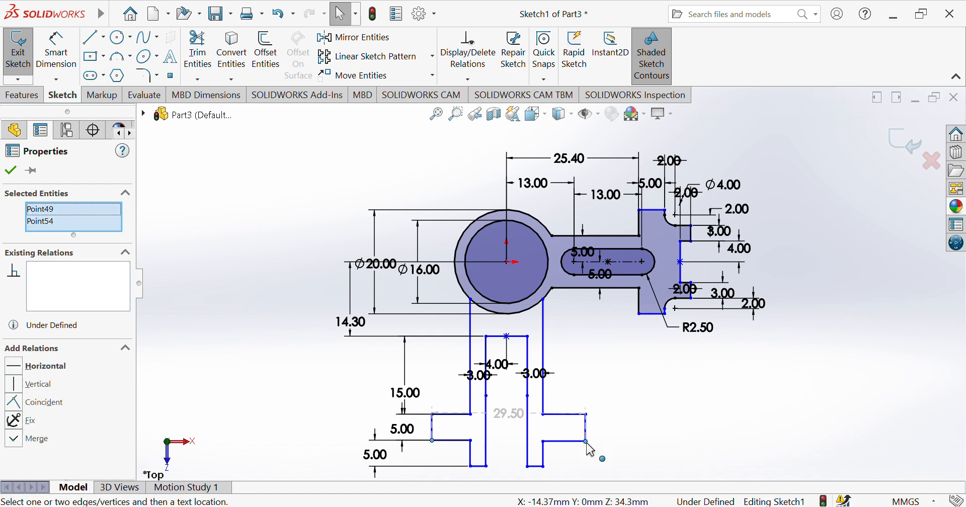
{"action": "left_click", "coordinate": [15, 371]}
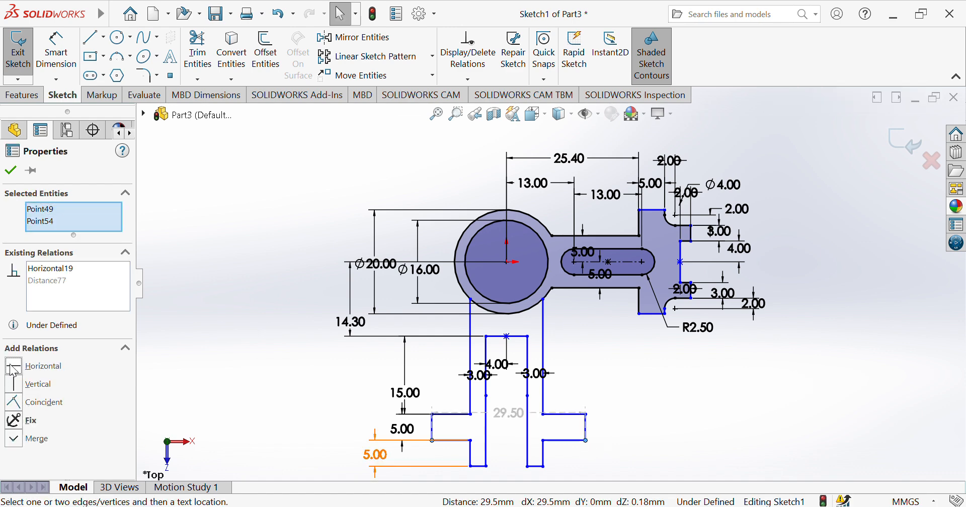
{"action": "left_click", "coordinate": [11, 172]}
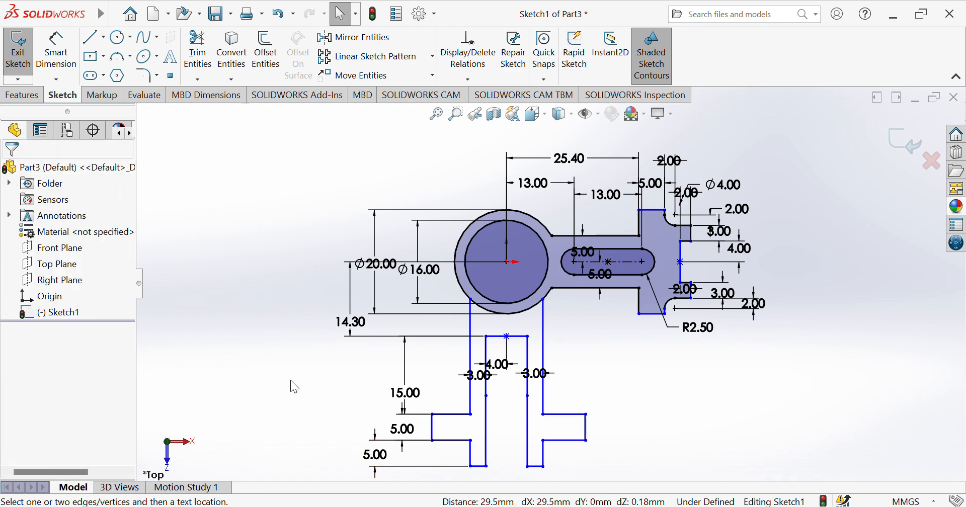
Step: Add a horizontal relation between the bottom outer corners of the left and right prongs
{"action": "left_click", "coordinate": [471, 467]}
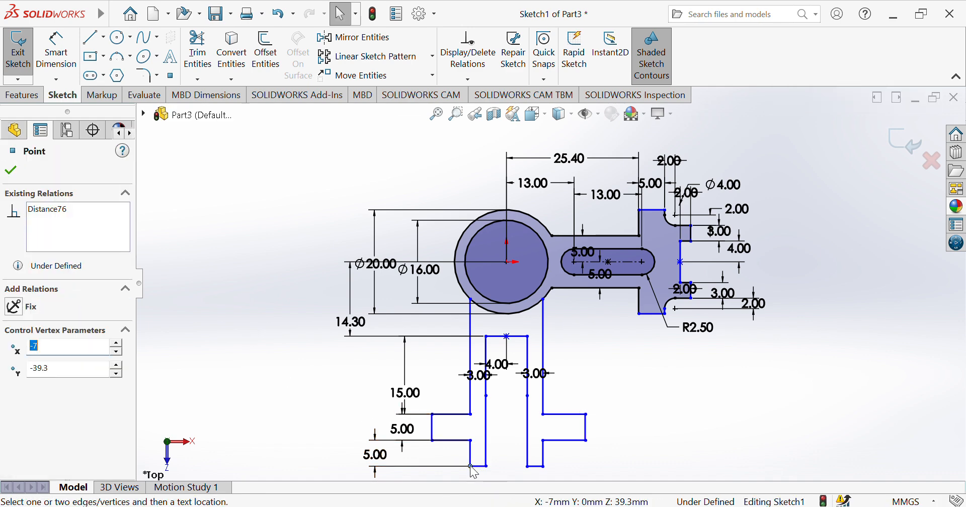
{"action": "left_click", "coordinate": [543, 467], "text": "ctrl"}
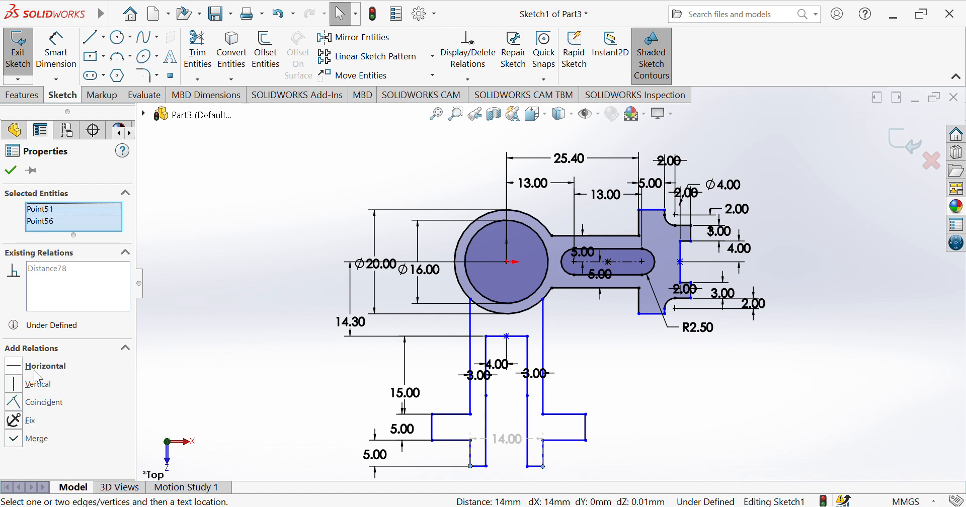
{"action": "left_click", "coordinate": [15, 370]}
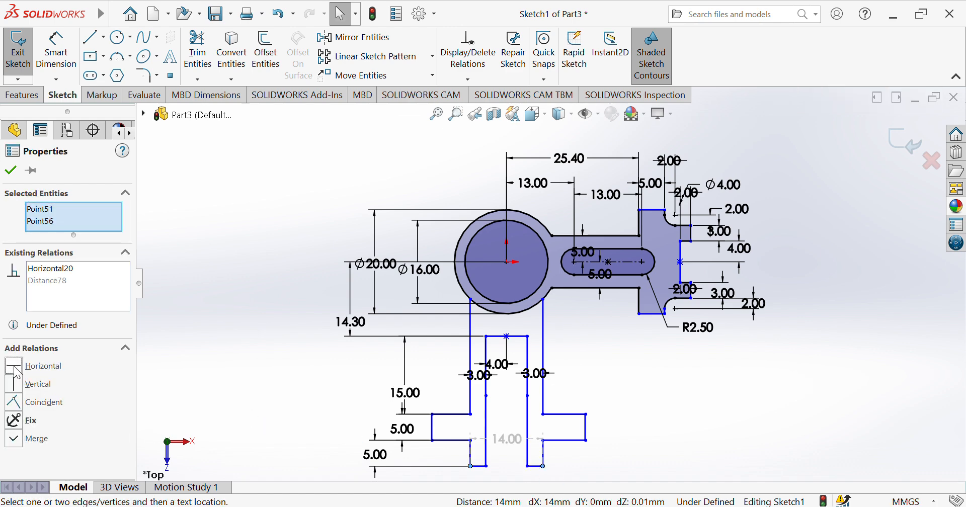
{"action": "left_click", "coordinate": [11, 171]}
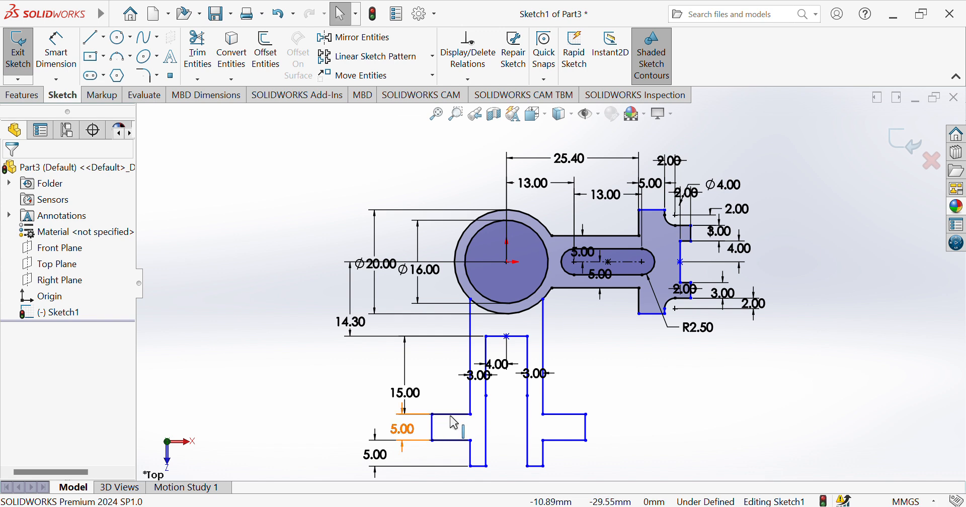
Step: Dimension the left tab's upper horizontal edge as 3 mm
{"action": "left_click", "coordinate": [56, 50]}
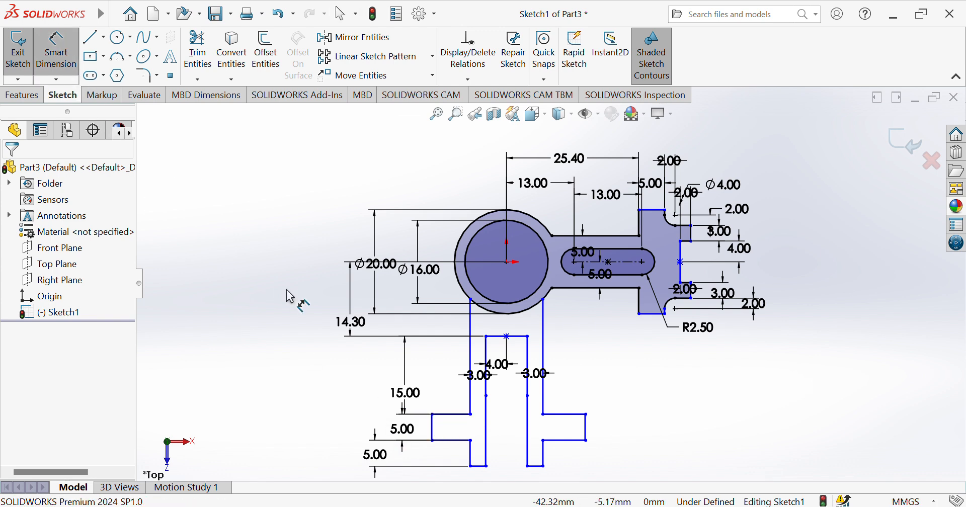
{"action": "left_click", "coordinate": [452, 415]}
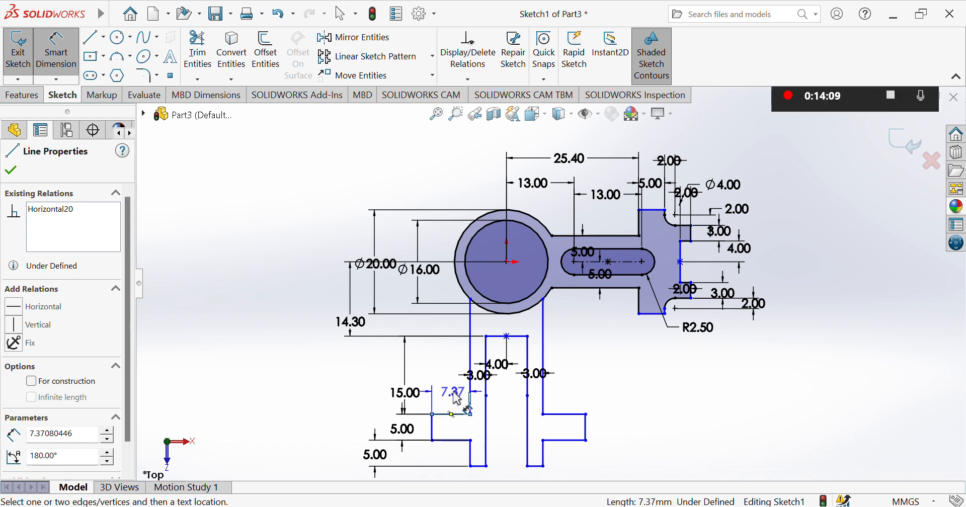
{"action": "left_click", "coordinate": [457, 399]}
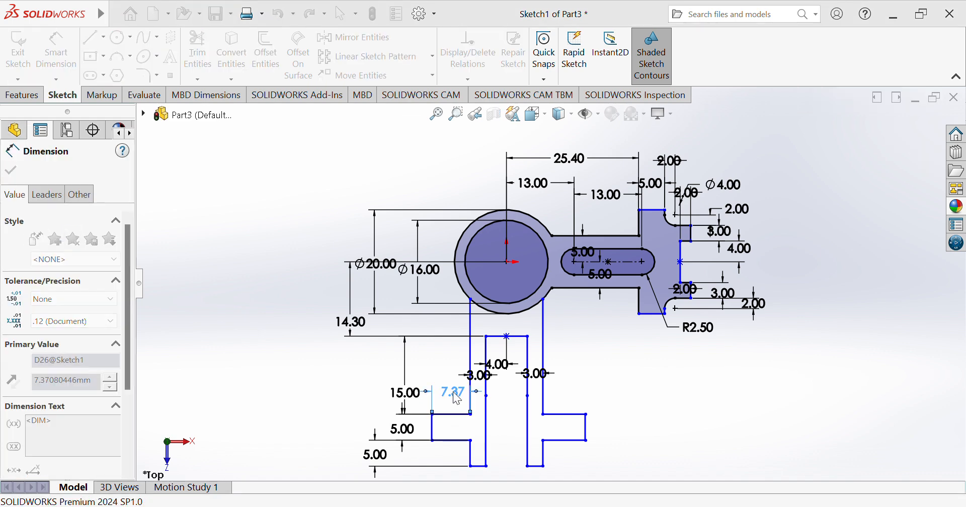
{"action": "type", "text": "3"}
{"action": "key", "text": "Return"}
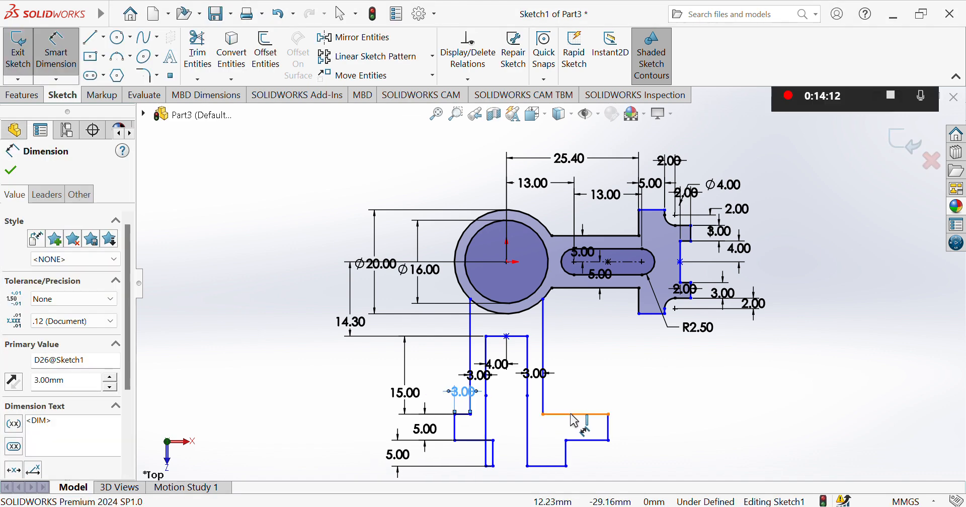
Step: Try dimensioning the right tab's upper edge as 3 mm, and undo it along with the left tab's 3 mm value
{"action": "left_click", "coordinate": [570, 414]}
{"action": "left_click", "coordinate": [573, 403]}
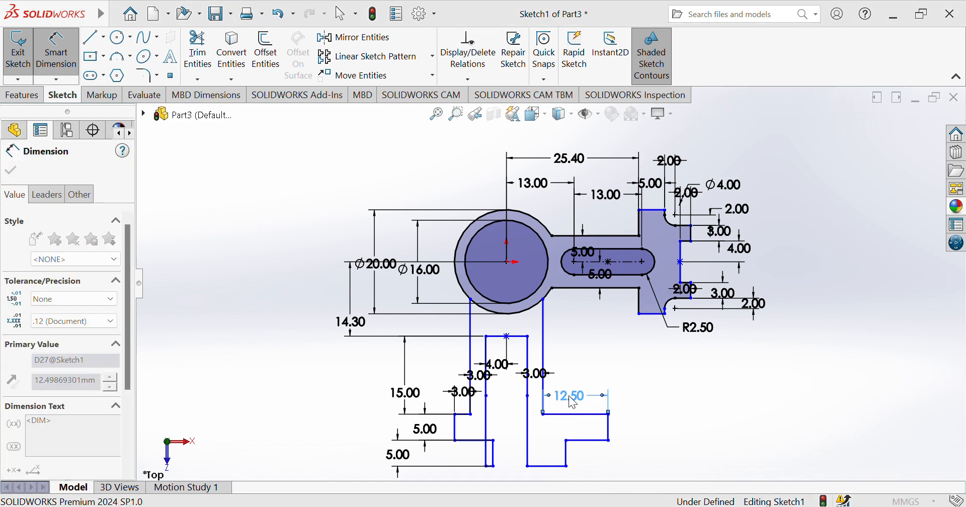
{"action": "type", "text": "3"}
{"action": "key", "text": "Return"}
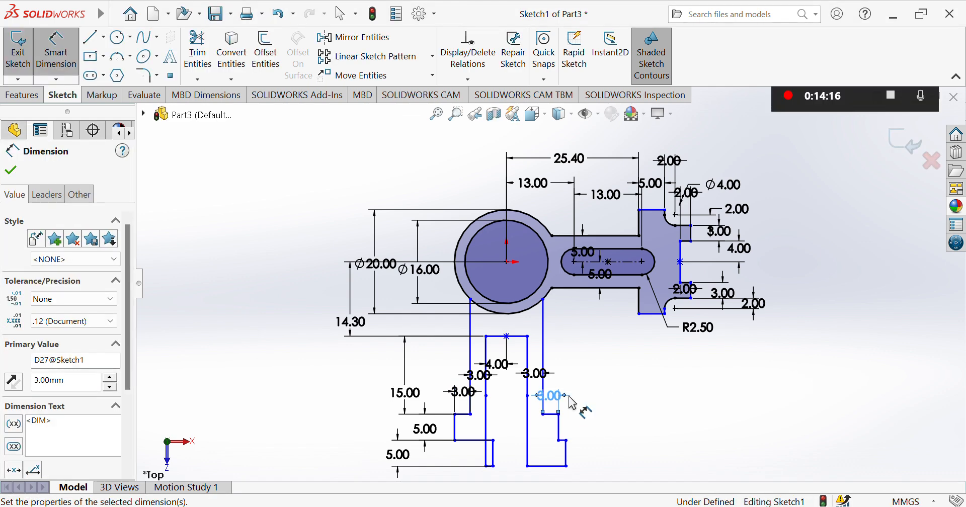
{"action": "key", "text": "ctrl+z"}
{"action": "key", "text": "ctrl+z"}
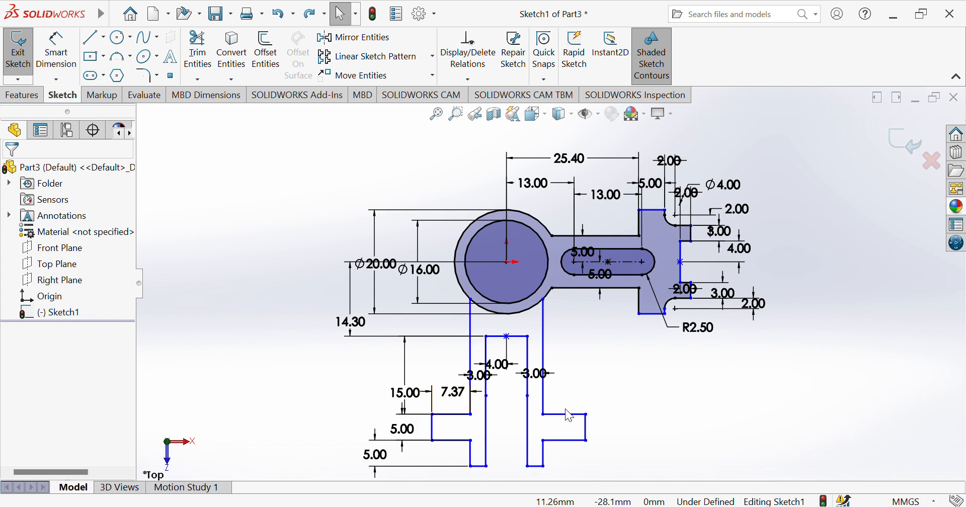
Step: Dimension the right tab's upper horizontal edge as 3 mm
{"action": "left_click", "coordinate": [56, 53]}
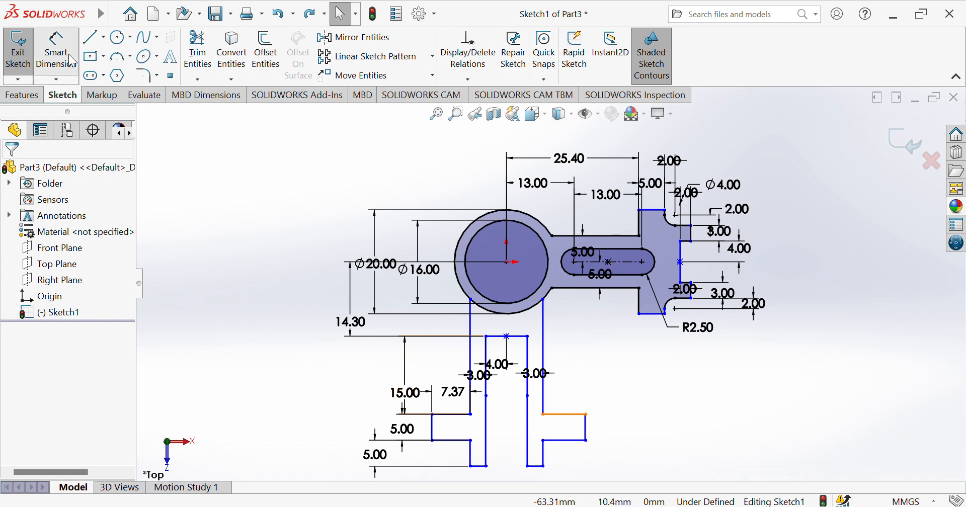
{"action": "left_click", "coordinate": [567, 415]}
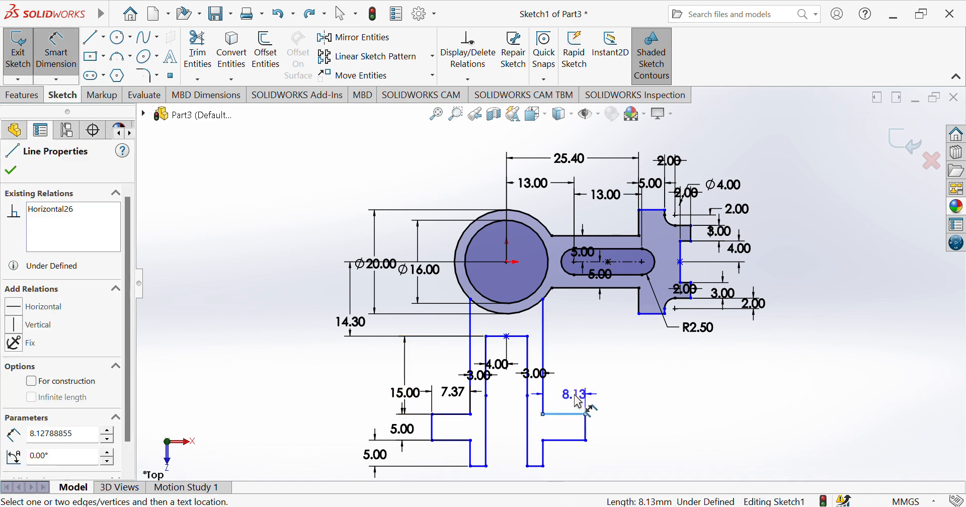
{"action": "left_click", "coordinate": [578, 397]}
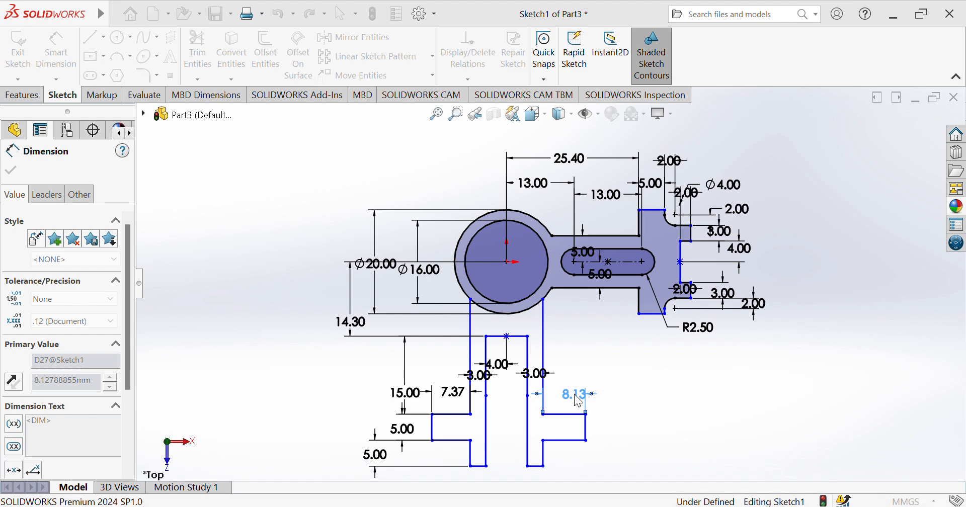
{"action": "type", "text": "3"}
{"action": "key", "text": "Return"}
Step: Try setting the left tab's upper edge dimension to 3 mm, and undo that change
{"action": "double_click", "coordinate": [455, 396]}
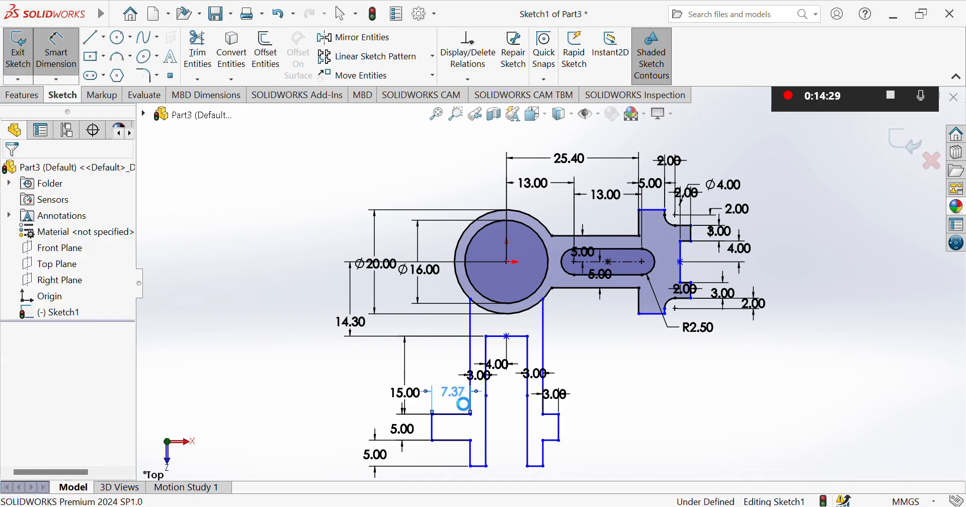
{"action": "type", "text": "3"}
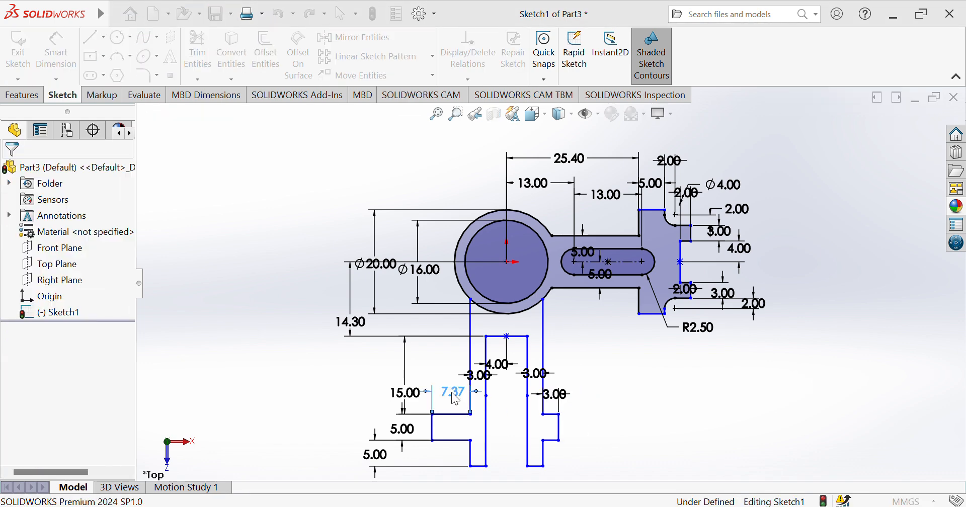
{"action": "key", "text": "Return"}
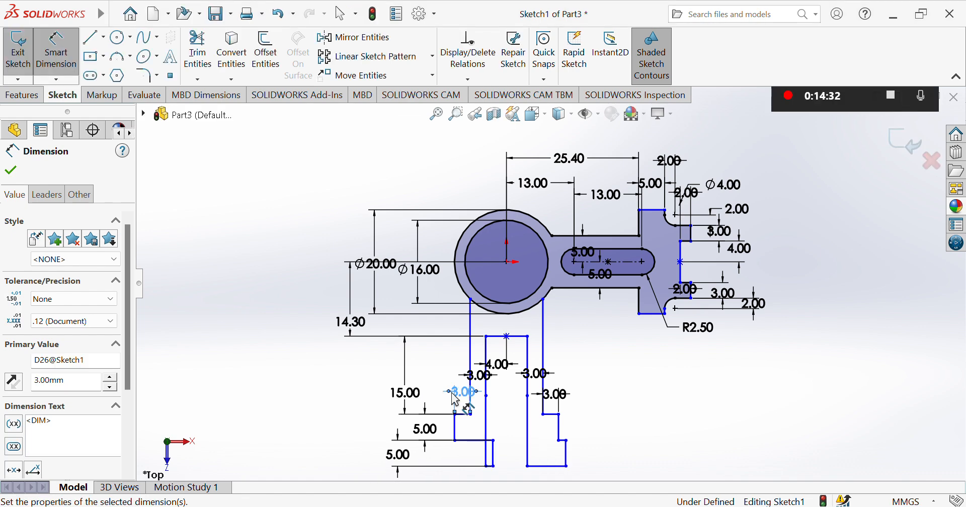
{"action": "key", "text": "ctrl+z"}
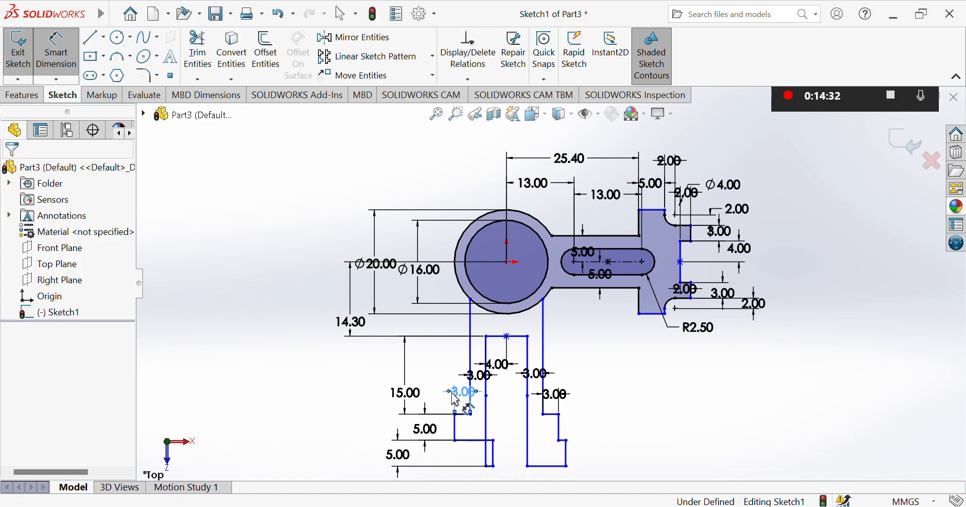
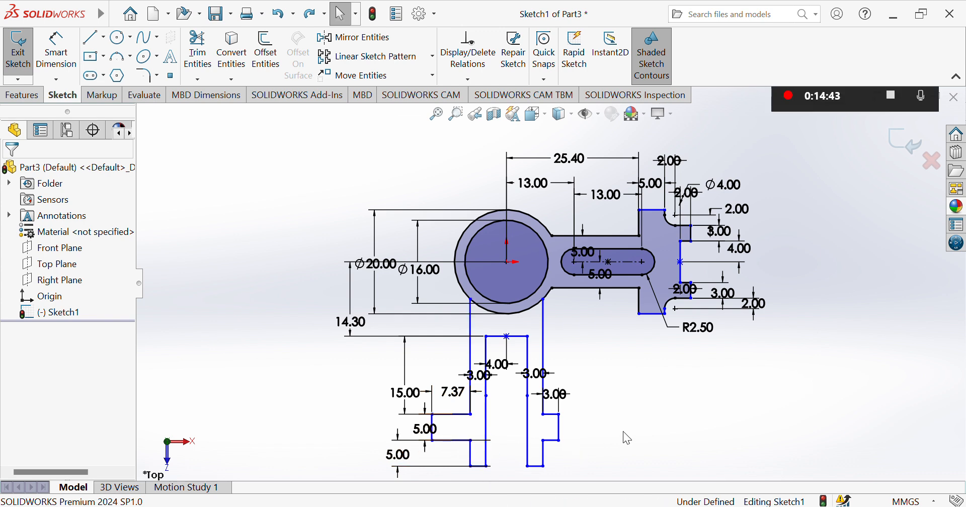
Step: Undo the tab length dimensions, both horizontal corner relations and the last value change on the left prong's outer edge
{"action": "key", "text": "ctrl+z"}
{"action": "key", "text": "ctrl+z"}
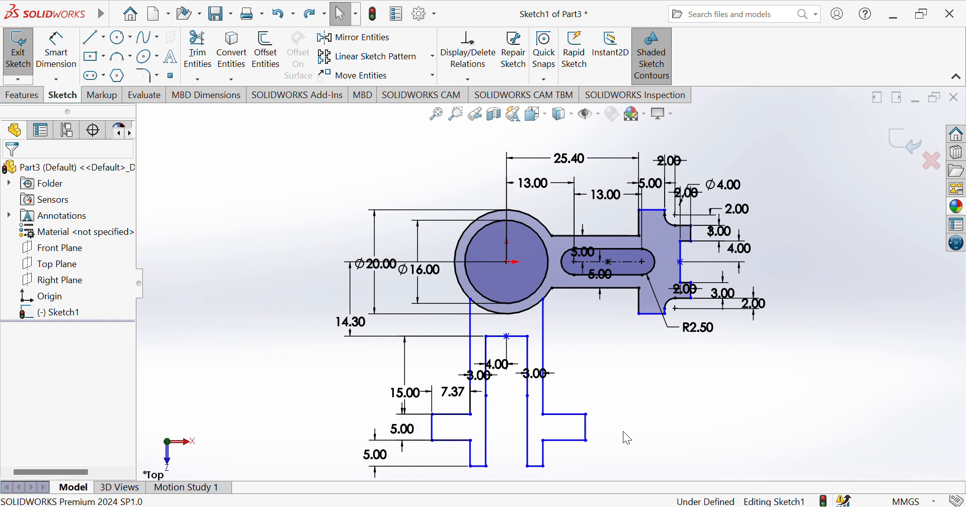
{"action": "key", "text": "ctrl+z"}
{"action": "key", "text": "ctrl+z"}
{"action": "key", "text": "ctrl+z"}
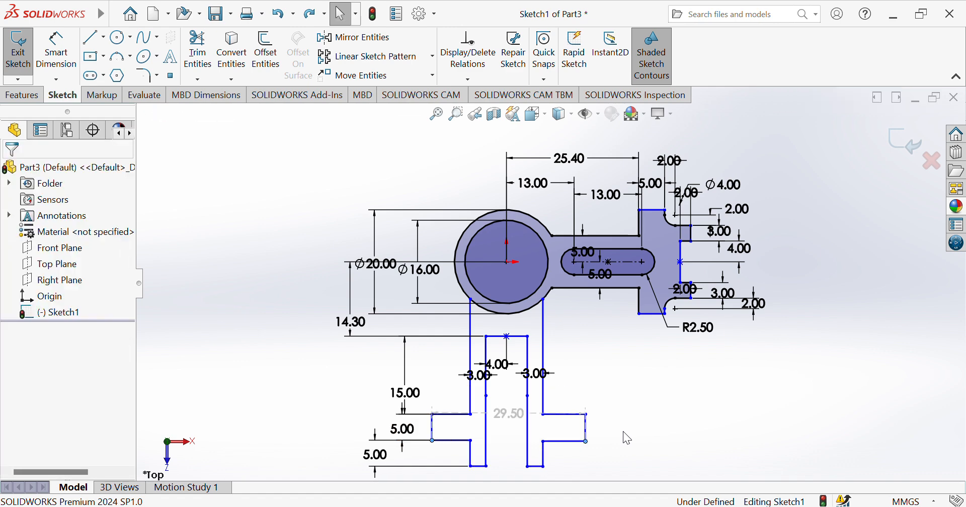
{"action": "key", "text": "ctrl+z"}
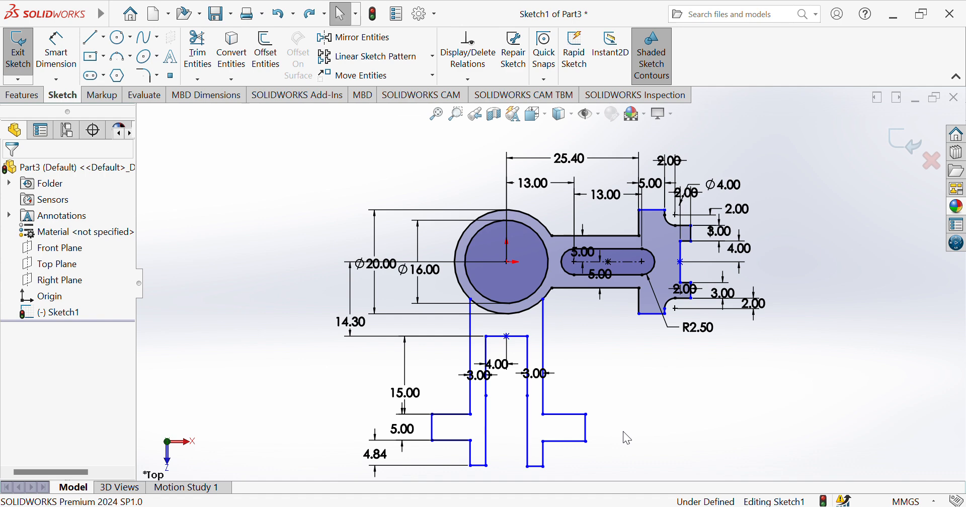
Step: Set the dimension of the left prong's outer edge below the tab to 5 mm
{"action": "double_click", "coordinate": [380, 455]}
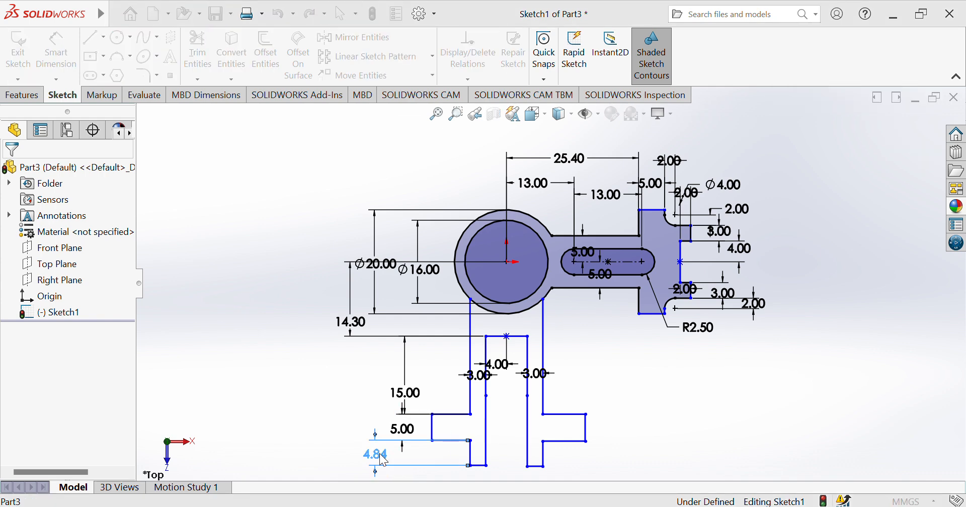
{"action": "type", "text": "5"}
{"action": "key", "text": "Return"}
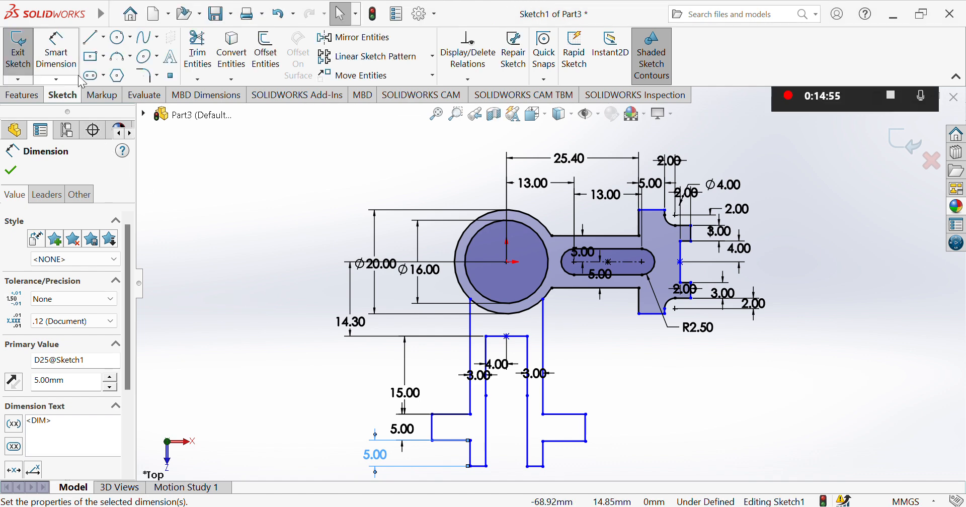
Step: Dimension the right tab's outer vertical edge as 5 mm
{"action": "left_click", "coordinate": [56, 51]}
{"action": "left_click", "coordinate": [587, 433]}
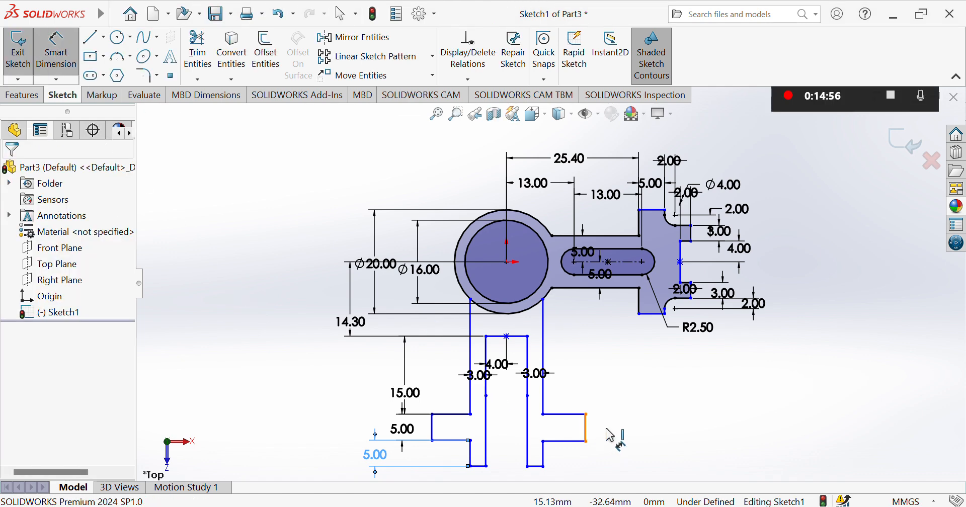
{"action": "left_click", "coordinate": [624, 436]}
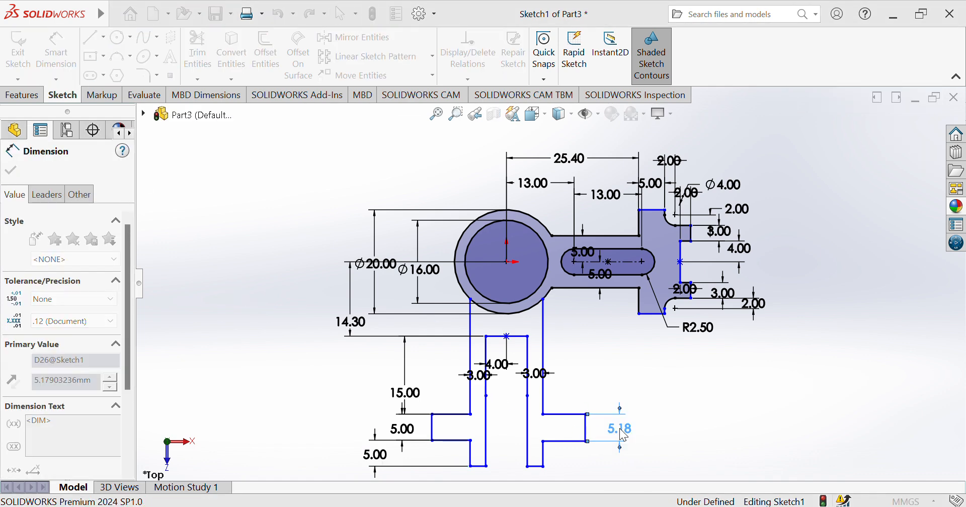
{"action": "type", "text": "5"}
{"action": "key", "text": "Return"}
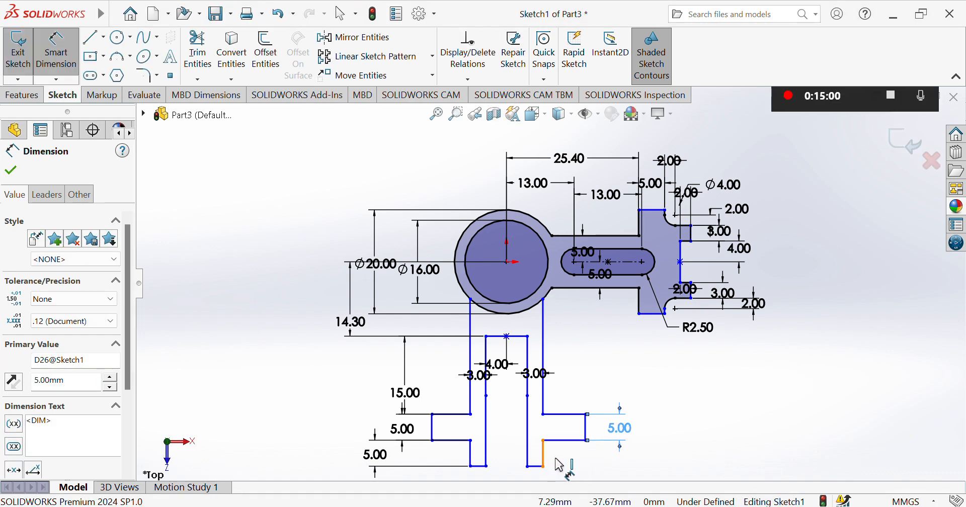
Step: Dimension the right prong's outer vertical edge below the tab as 5 mm
{"action": "left_click", "coordinate": [546, 462]}
{"action": "left_click", "coordinate": [606, 467]}
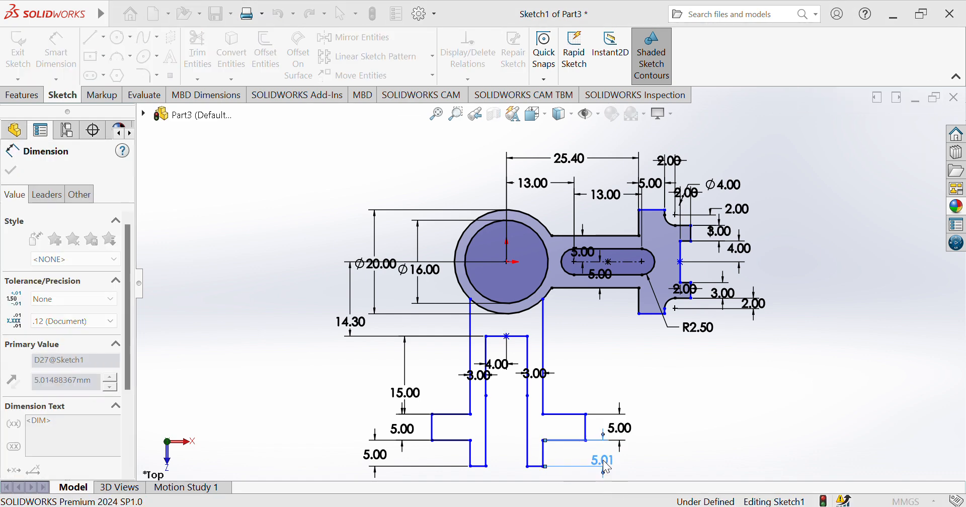
{"action": "type", "text": "5"}
{"action": "key", "text": "Return"}
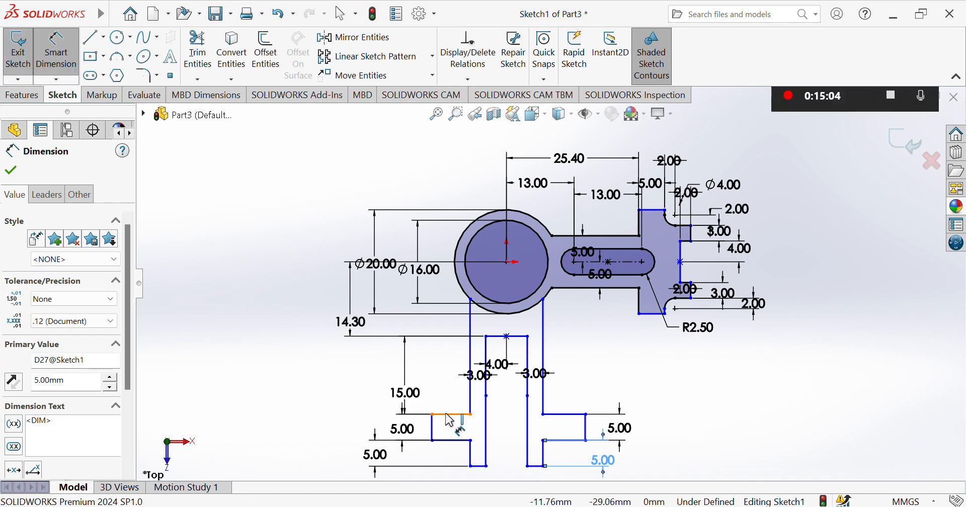
Step: Dimension the left tab's upper horizontal edge as 3 mm
{"action": "left_click", "coordinate": [450, 415]}
{"action": "left_click", "coordinate": [449, 400]}
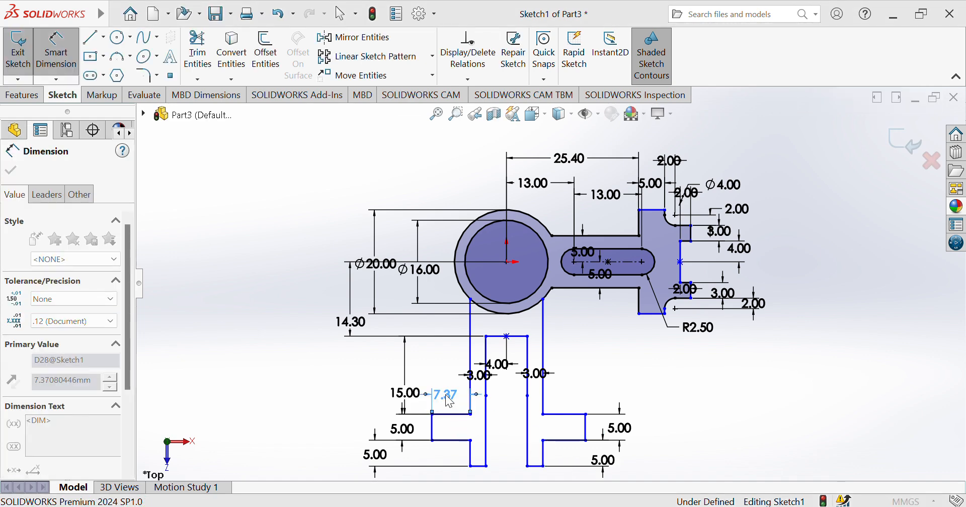
{"action": "type", "text": "3"}
{"action": "key", "text": "Return"}
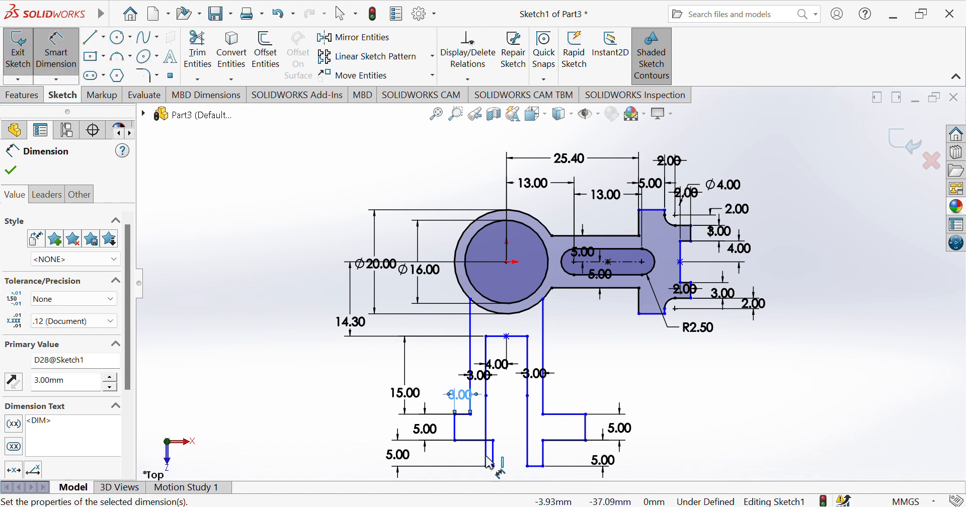
Step: Dimension the right tab's upper horizontal edge as 3 mm and end dimensioning
{"action": "left_click", "coordinate": [567, 414]}
{"action": "left_click", "coordinate": [571, 401]}
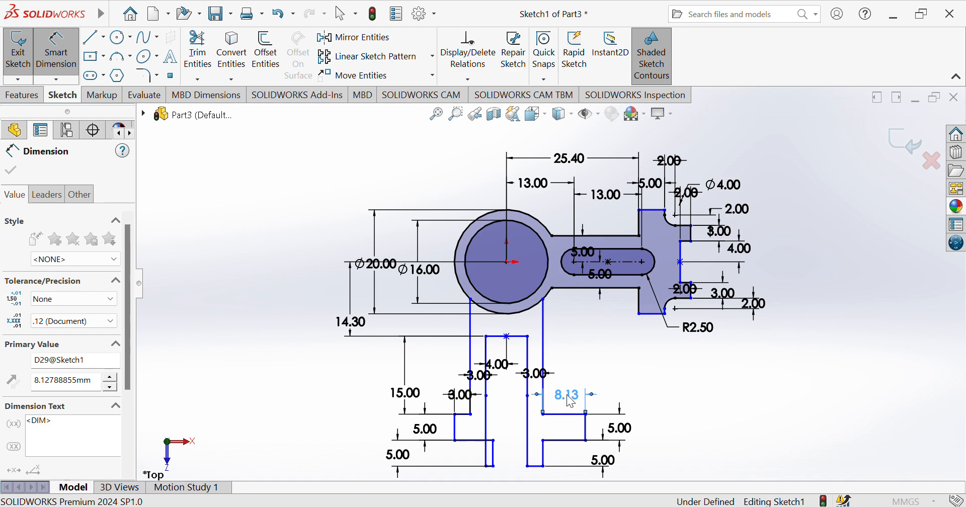
{"action": "type", "text": "3"}
{"action": "key", "text": "Return"}
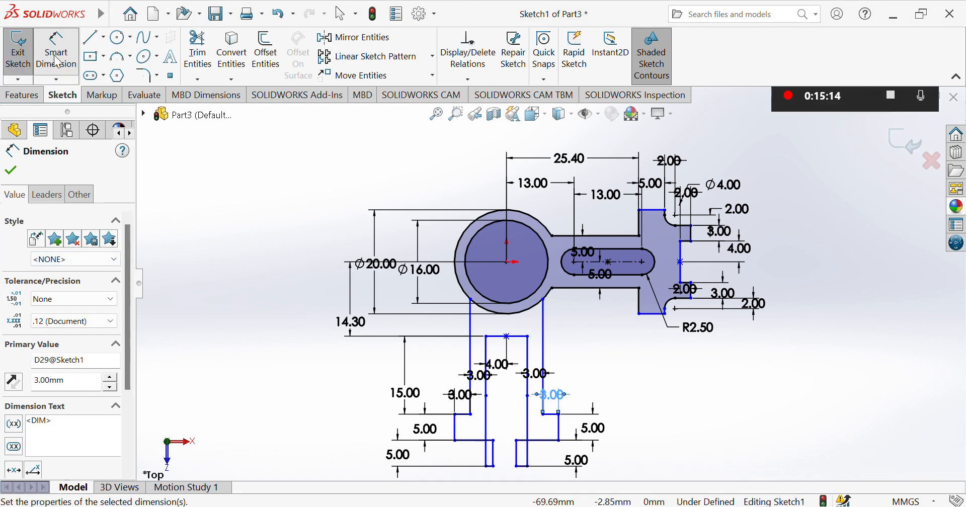
{"action": "key", "text": "Escape"}
Step: Move both prongs' outer edges below the tabs outward, and dimension the left tab's lower edge as 3 mm
{"action": "left_click_drag", "start_coordinate": [518, 451], "coordinate": [545, 459]}
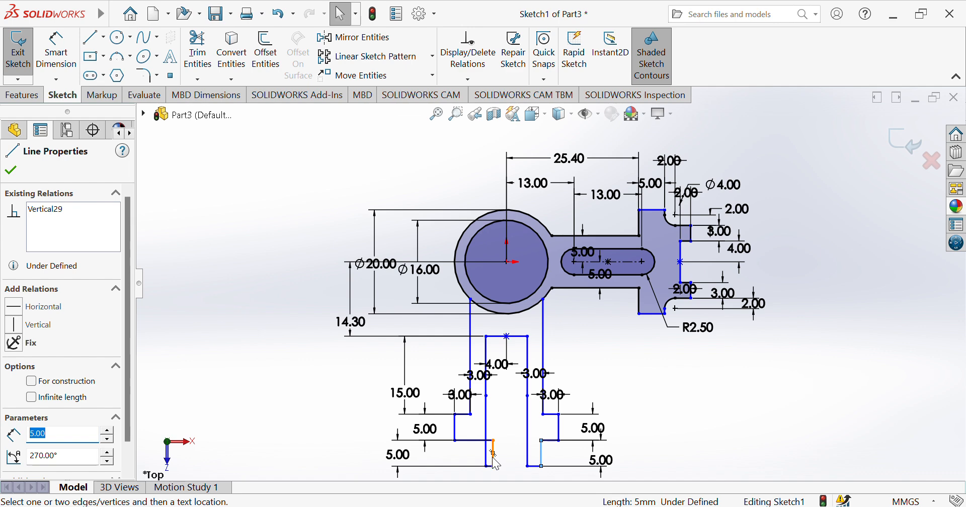
{"action": "mouse_move", "coordinate": [493, 458]}
{"action": "left_mouse_down"}
{"action": "mouse_move", "coordinate": [468, 457]}
{"action": "mouse_move", "coordinate": [482, 467]}
{"action": "left_mouse_up"}
{"action": "left_click", "coordinate": [56, 50]}
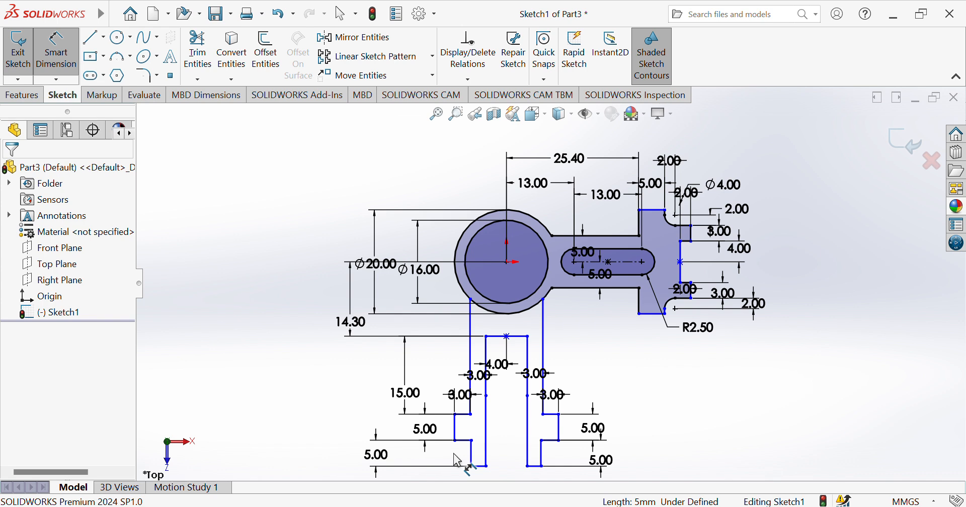
{"action": "left_click", "coordinate": [464, 442]}
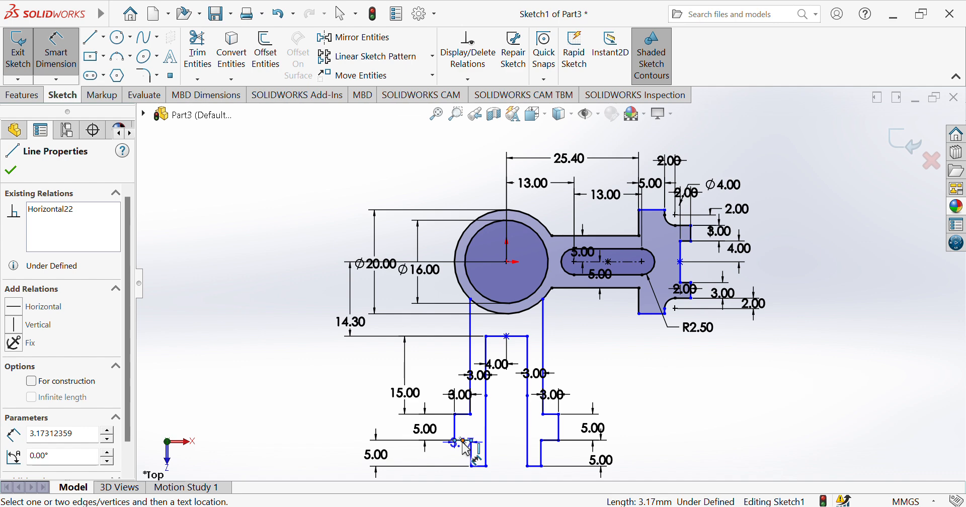
{"action": "left_click", "coordinate": [465, 460]}
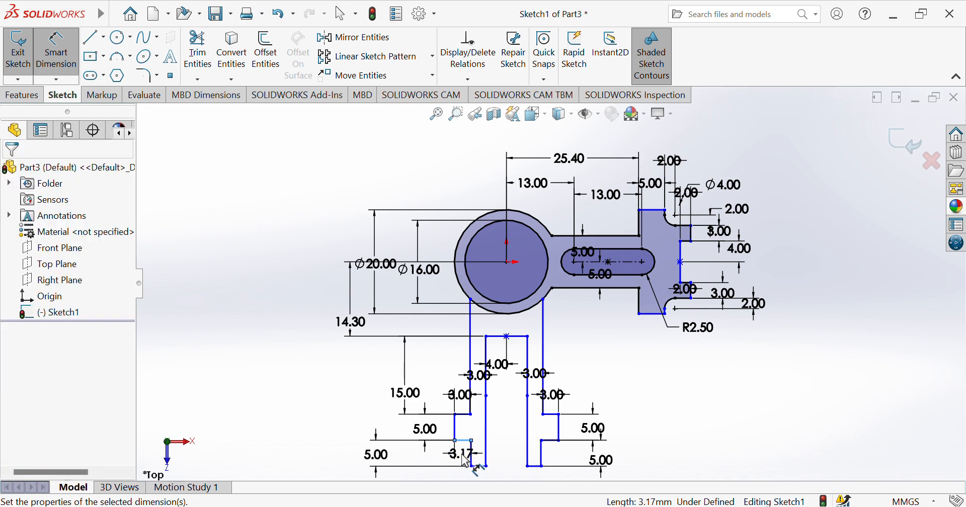
{"action": "type", "text": "3.00mm"}
{"action": "key", "text": "Return"}
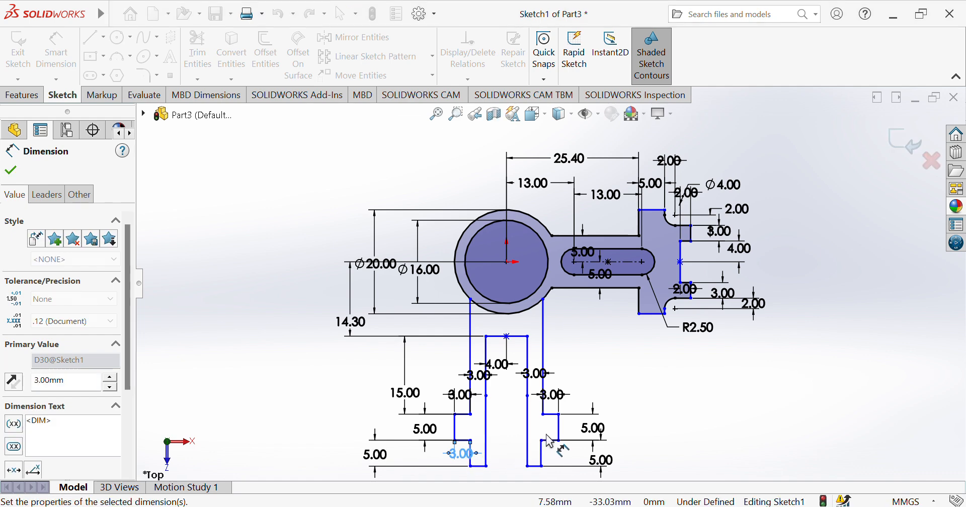
Step: Dimension the right tab's lower horizontal edge as 3 mm
{"action": "left_click", "coordinate": [552, 445]}
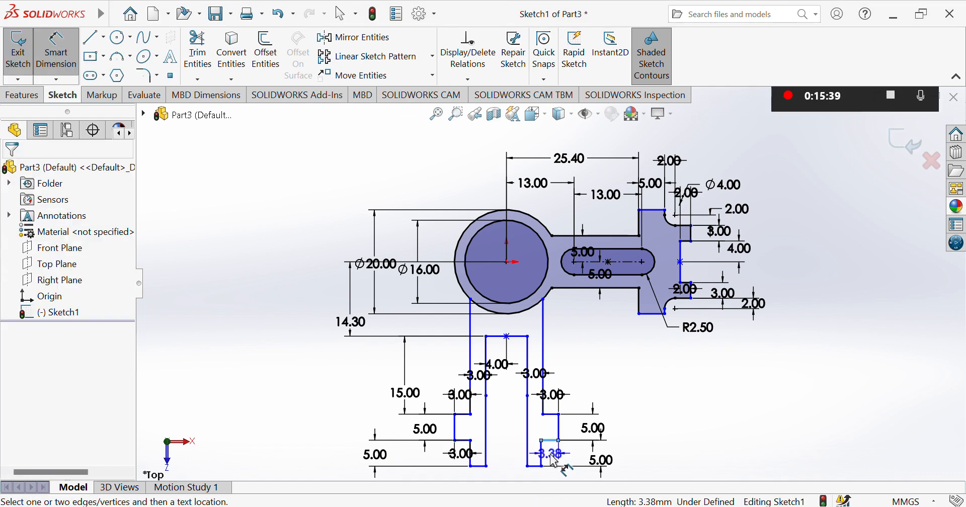
{"action": "left_click", "coordinate": [551, 456]}
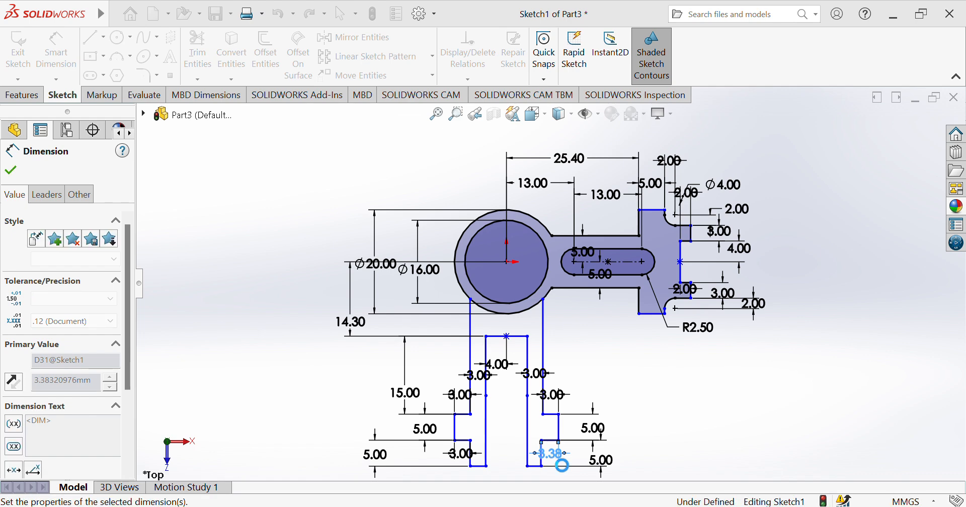
{"action": "type", "text": "3"}
{"action": "key", "text": "Return"}
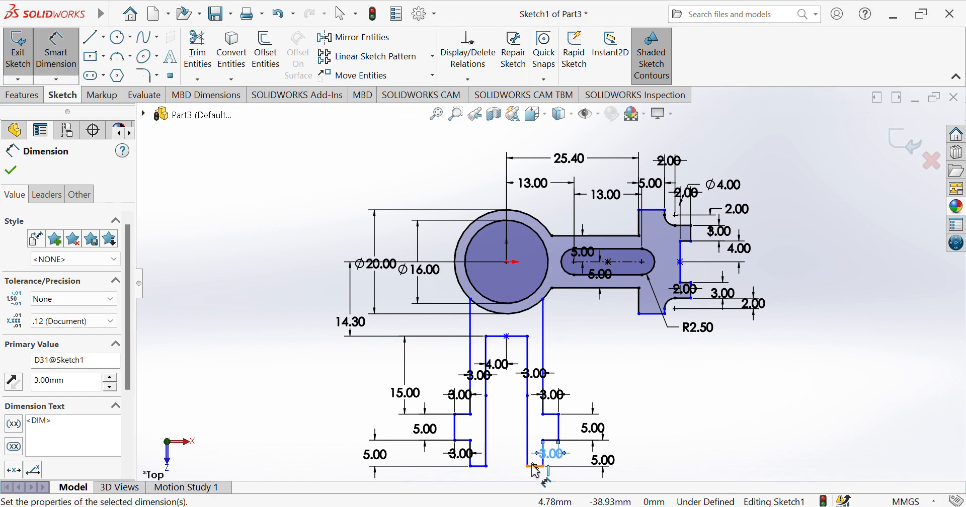
Step: Try to dimension the bottom edges of the right and left prongs
{"action": "left_click", "coordinate": [536, 468]}
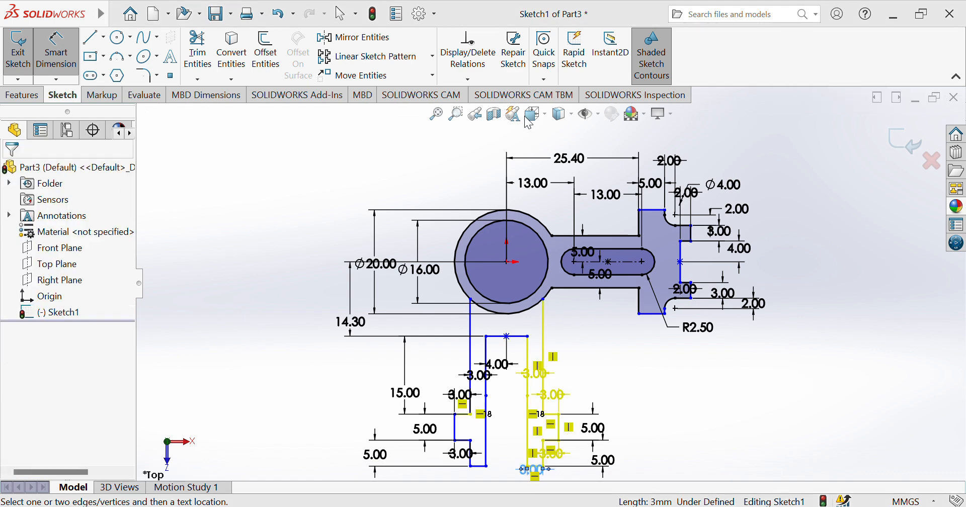
{"action": "left_click", "coordinate": [478, 468]}
{"action": "left_click", "coordinate": [482, 472]}
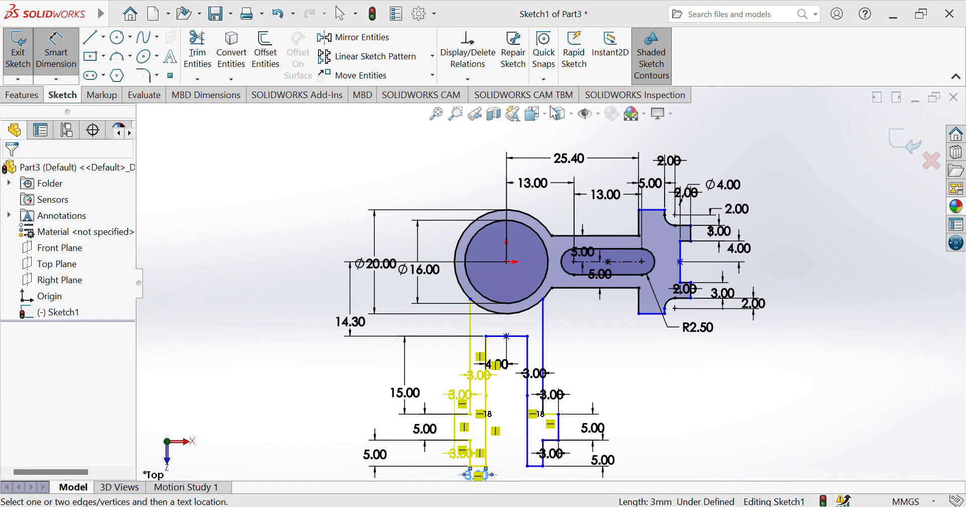
{"action": "left_click", "coordinate": [721, 374]}
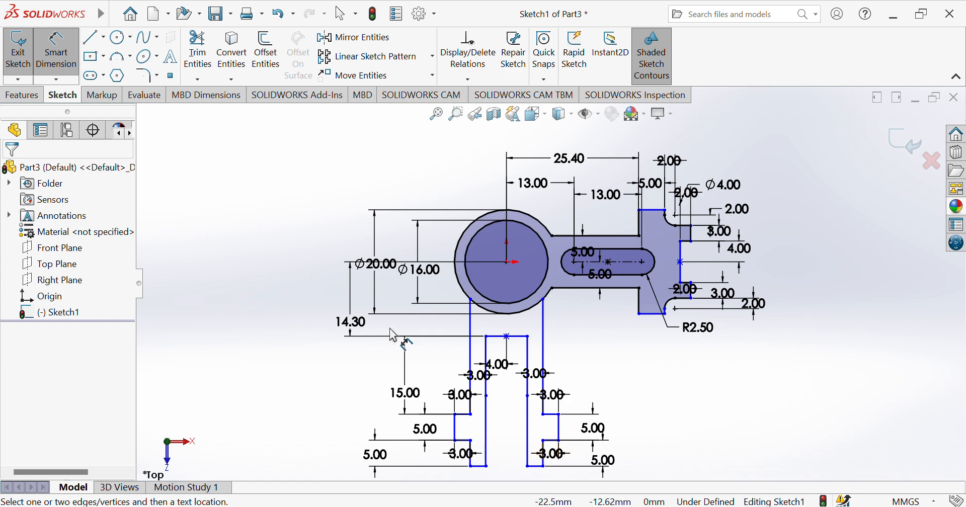
Step: Sketch circles beside the right prong's lower end and at the right tab, with radii of about 3.6 mm and 4.3 mm
{"action": "left_click", "coordinate": [117, 38]}
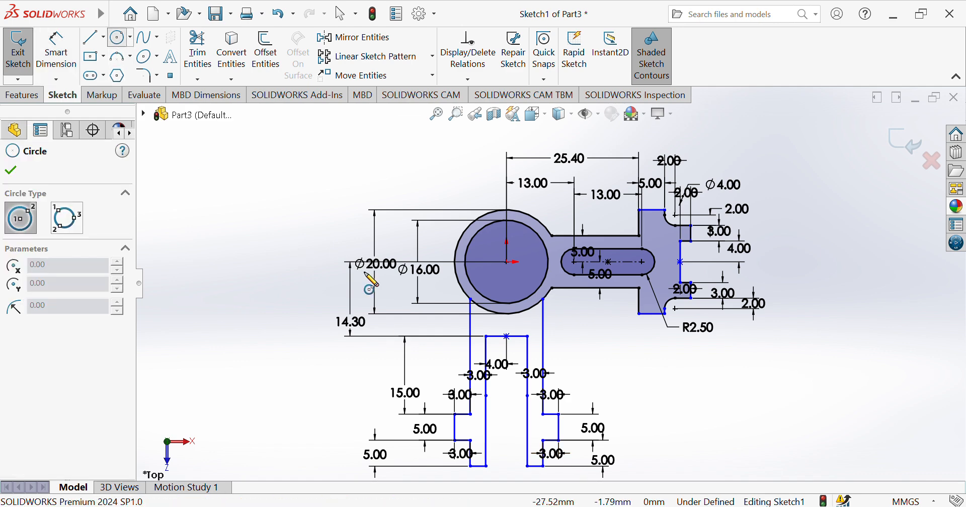
{"action": "left_click", "coordinate": [579, 459]}
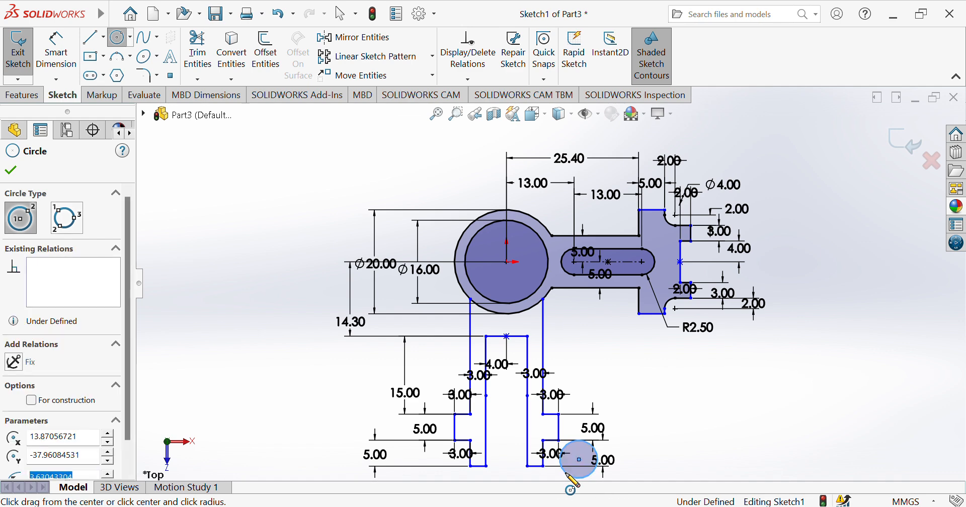
{"action": "left_click", "coordinate": [567, 475]}
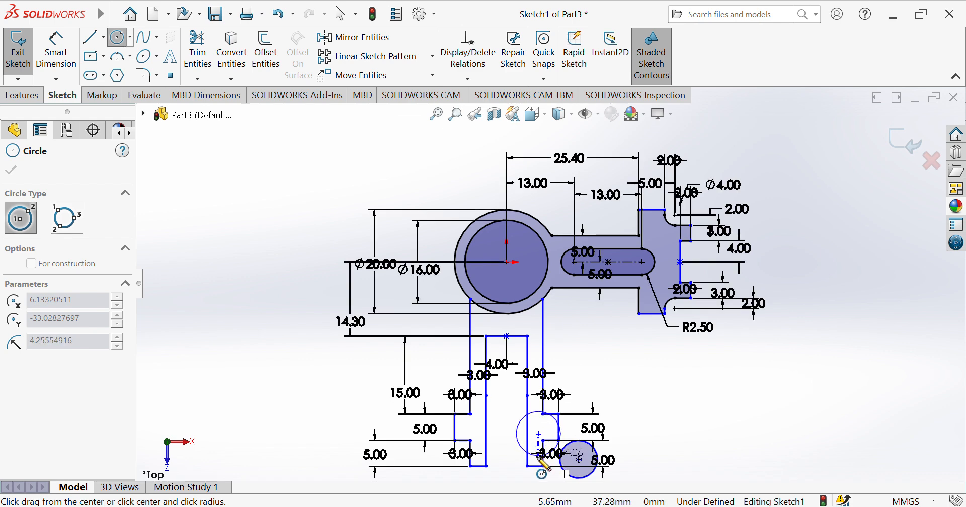
{"action": "left_click", "coordinate": [536, 456]}
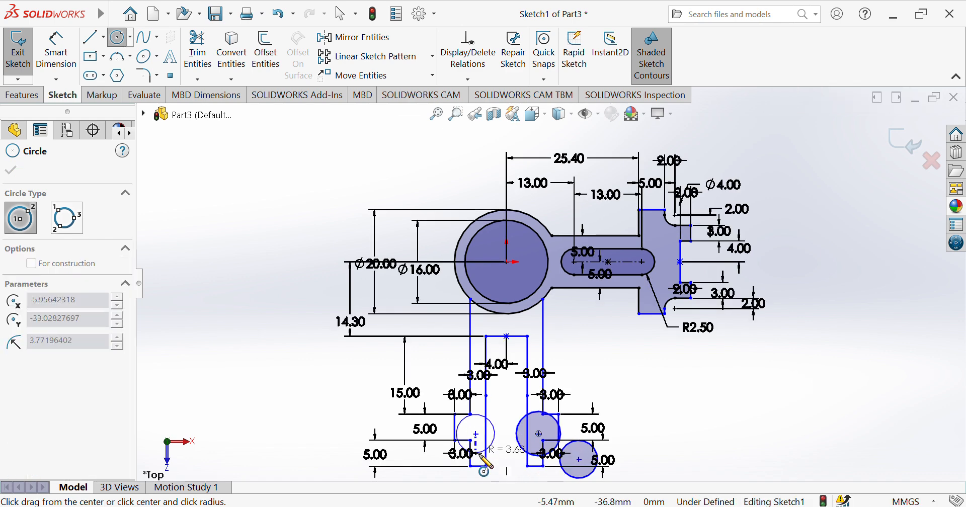
Step: Sketch circles at the left tab and beside the left prong's lower end, with radii of about 4.9 mm and 3.5 mm
{"action": "left_click", "coordinate": [476, 434]}
{"action": "left_click", "coordinate": [481, 460]}
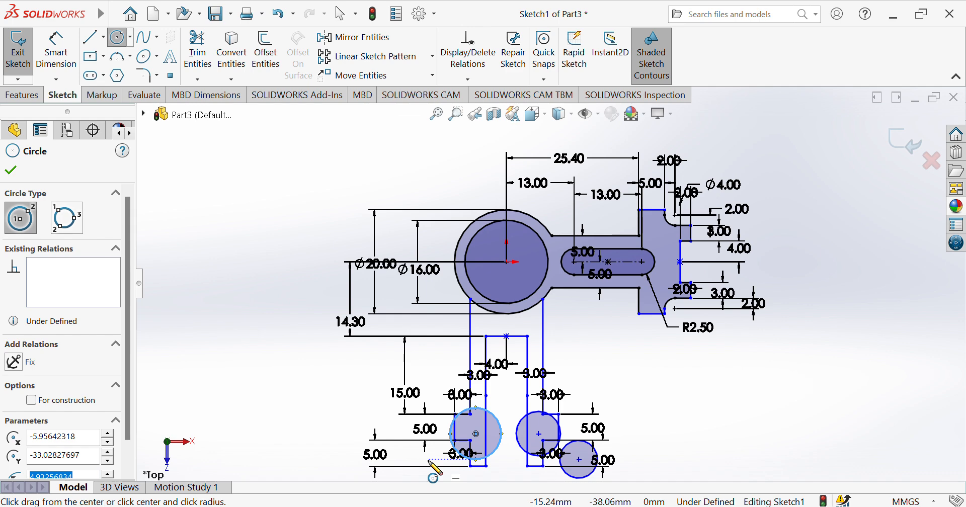
{"action": "left_click", "coordinate": [427, 459]}
{"action": "left_click", "coordinate": [426, 476]}
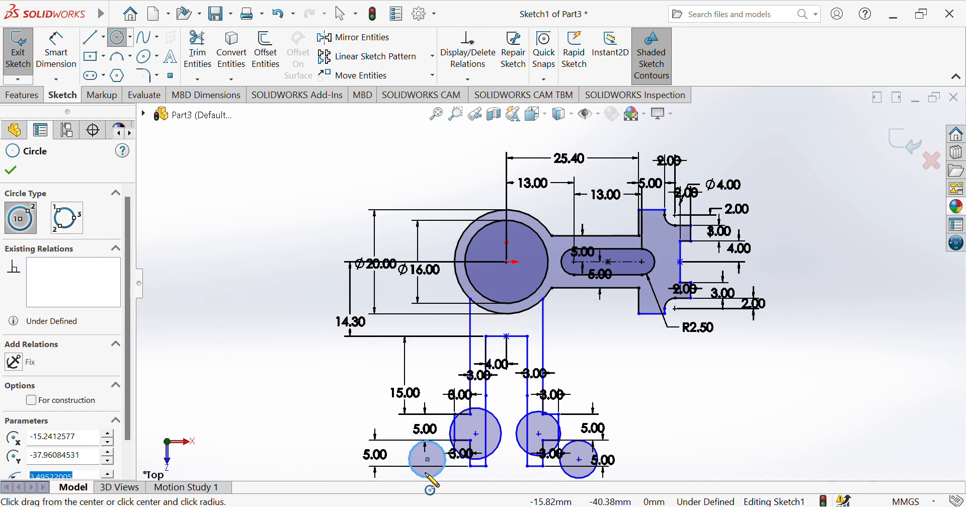
{"action": "key", "text": "Escape"}
Step: Try a 4 mm diameter dimension on the circle beside the right prong, undo the value and delete the dimension
{"action": "left_click", "coordinate": [56, 51]}
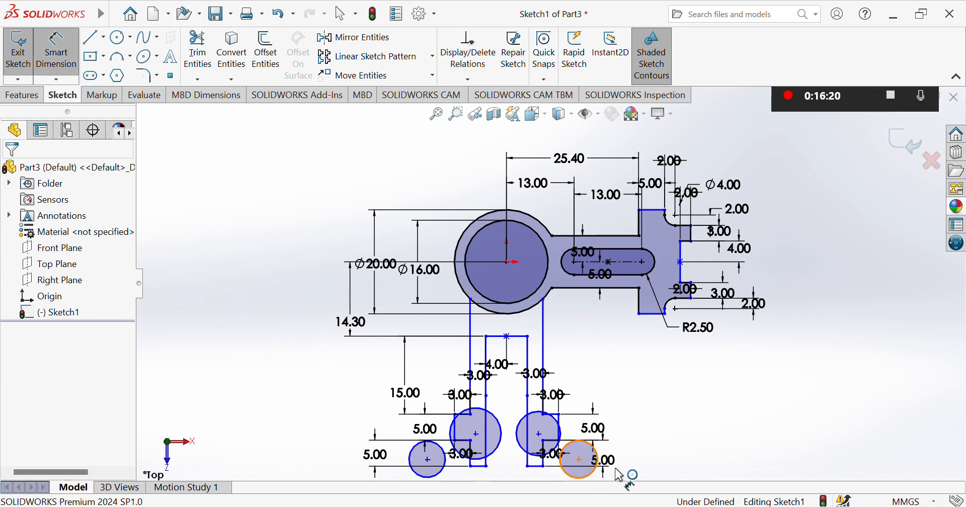
{"action": "left_click", "coordinate": [597, 455]}
{"action": "left_click", "coordinate": [658, 457]}
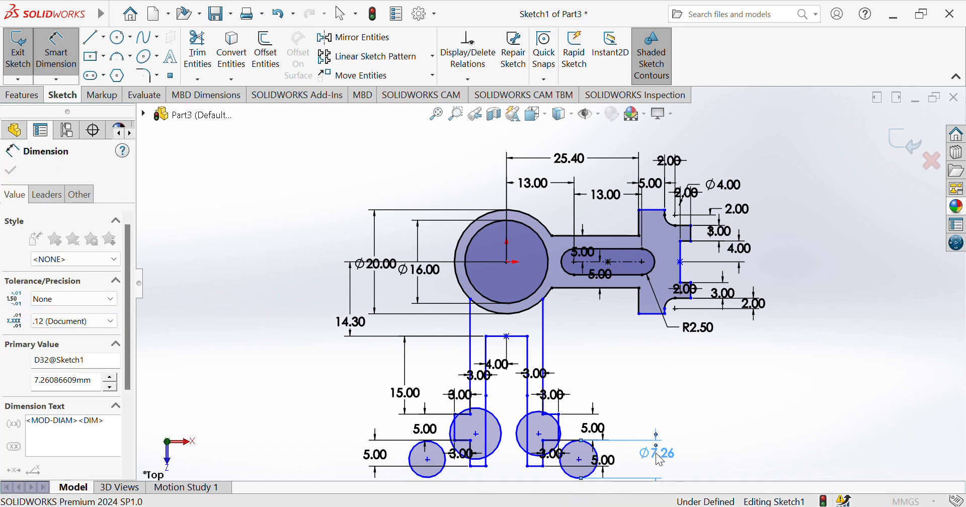
{"action": "type", "text": "4"}
{"action": "key", "text": "Return"}
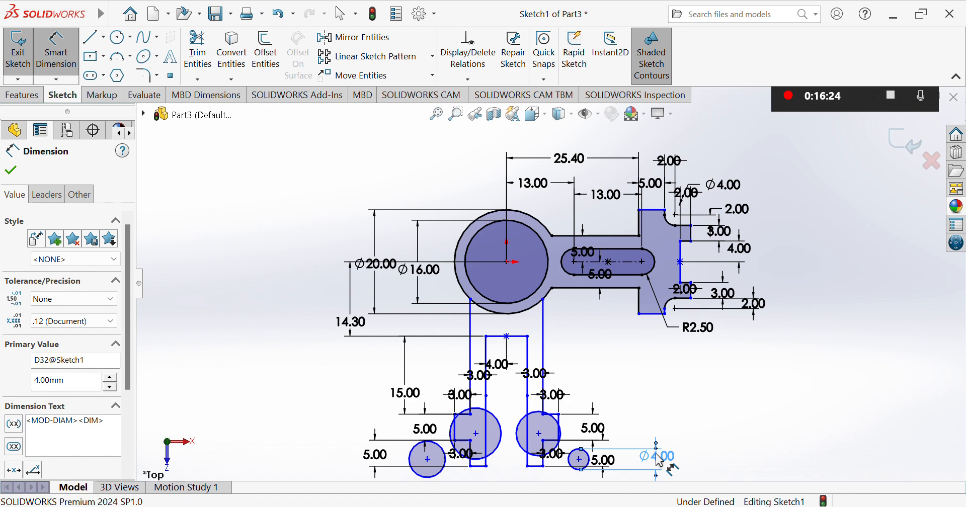
{"action": "key", "text": "ctrl+z"}
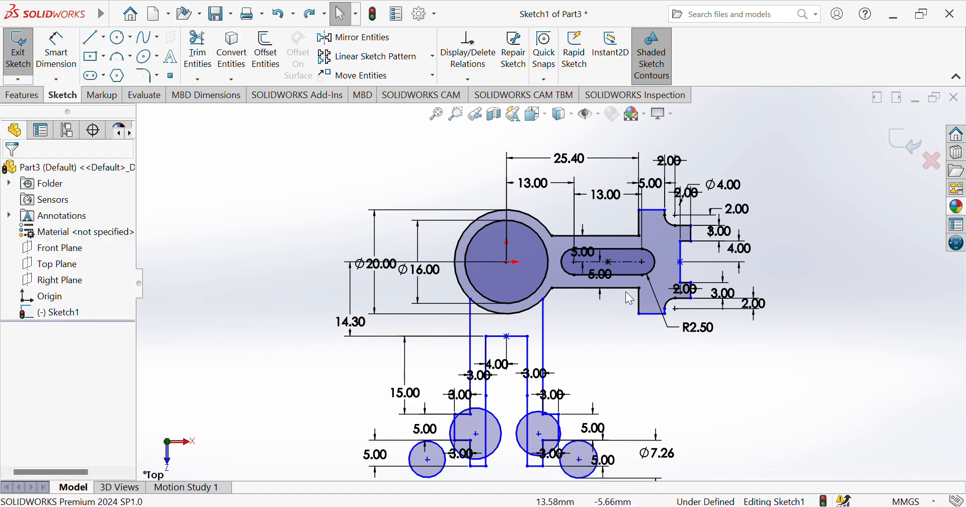
{"action": "left_click", "coordinate": [654, 457]}
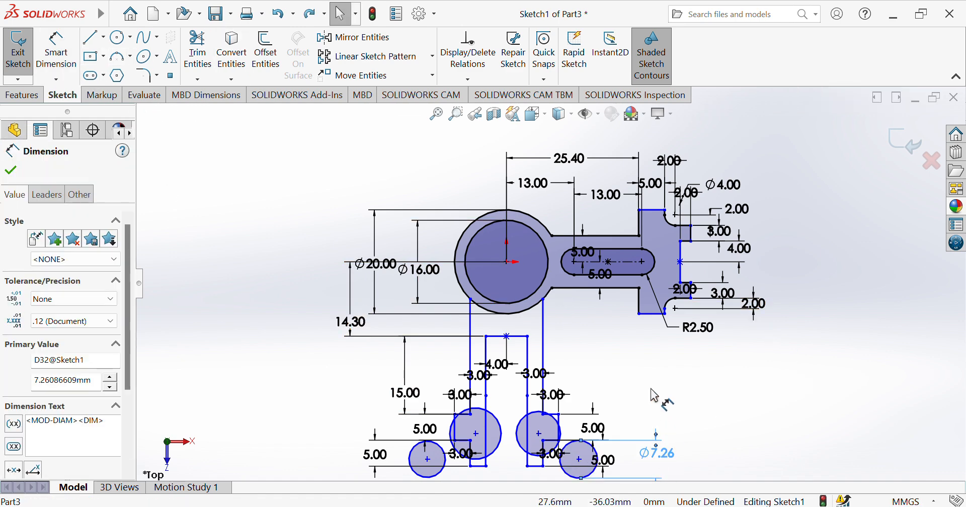
{"action": "key", "text": "Delete"}
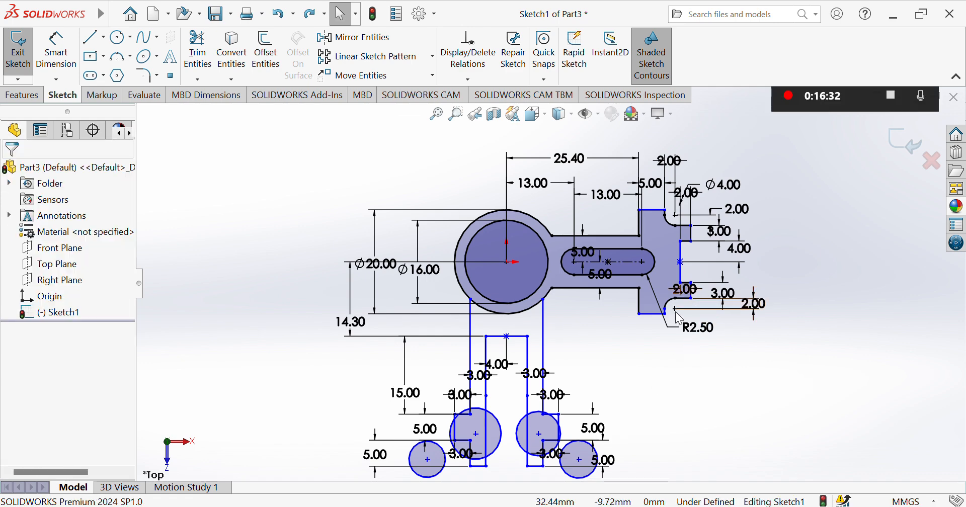
Step: Apply an Equal relation between the lower fillet arc of the slotted arm's stepped end and the four new circles
{"action": "left_click", "coordinate": [675, 309]}
{"action": "left_click", "coordinate": [703, 381]}
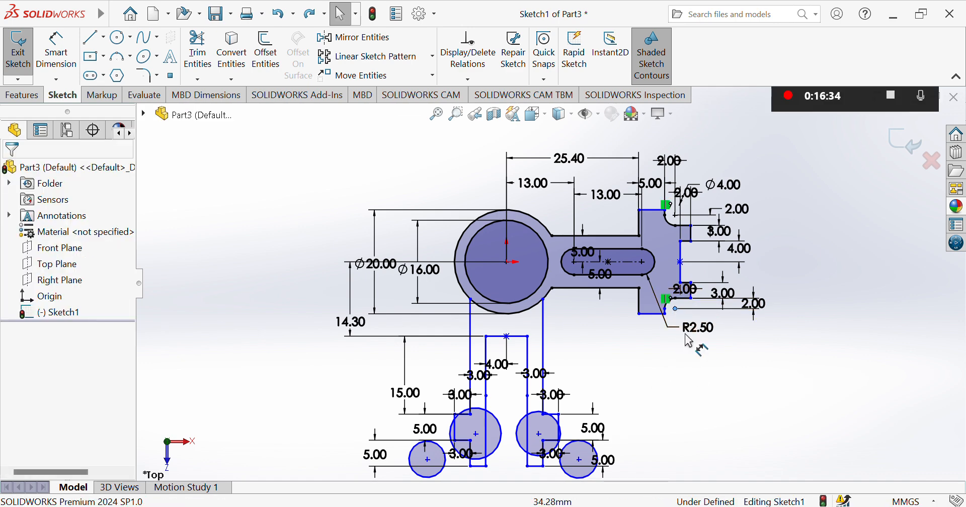
{"action": "left_click", "coordinate": [668, 305]}
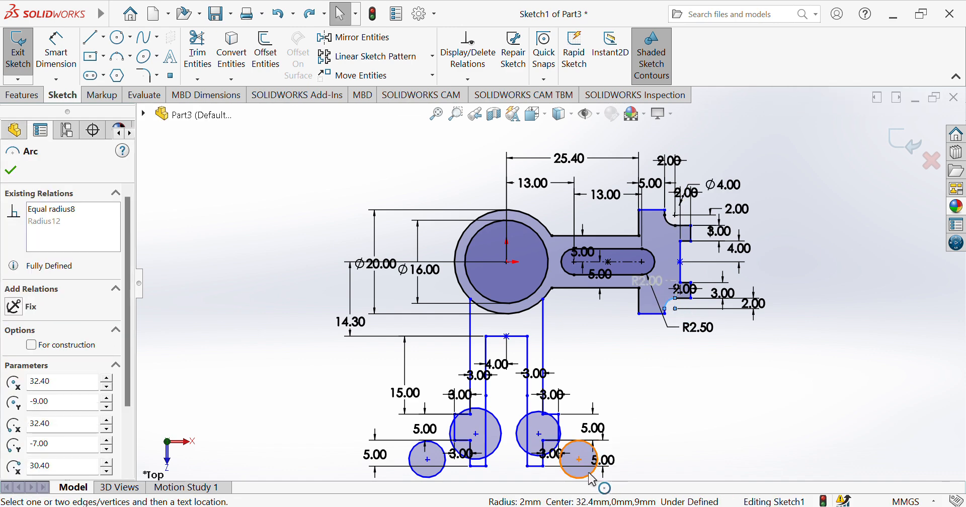
{"action": "left_click", "coordinate": [563, 452]}
{"action": "left_click", "coordinate": [535, 452], "text": "ctrl"}
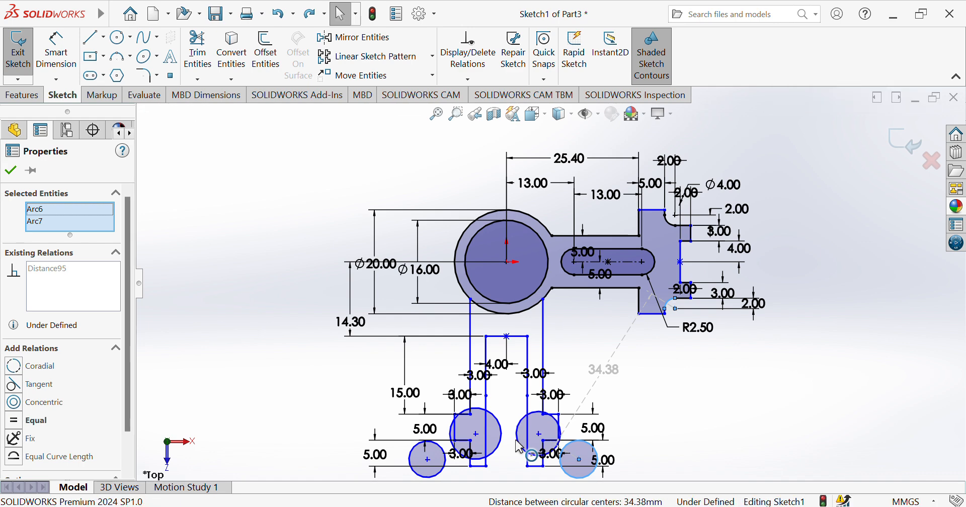
{"action": "left_click", "coordinate": [499, 440], "text": "ctrl"}
{"action": "left_click", "coordinate": [499, 438], "text": "ctrl"}
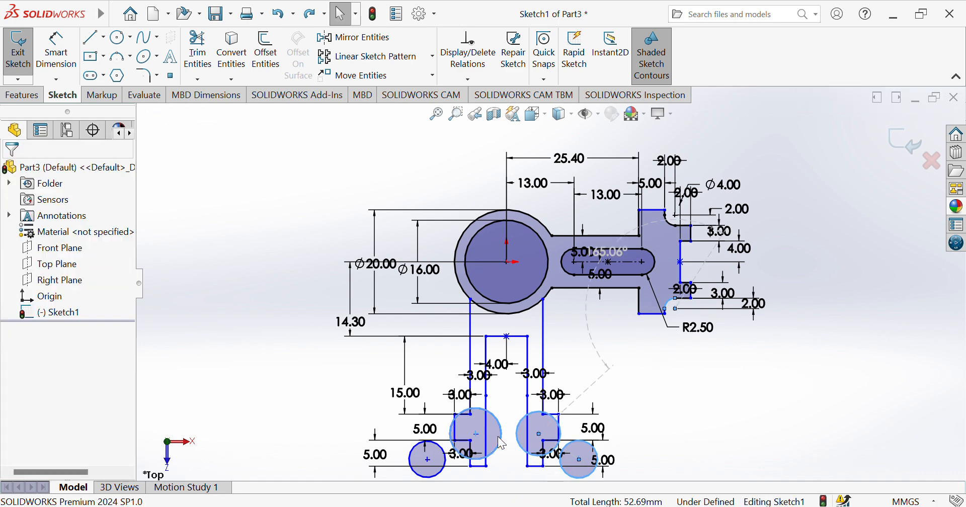
{"action": "left_click", "coordinate": [414, 459], "text": "ctrl"}
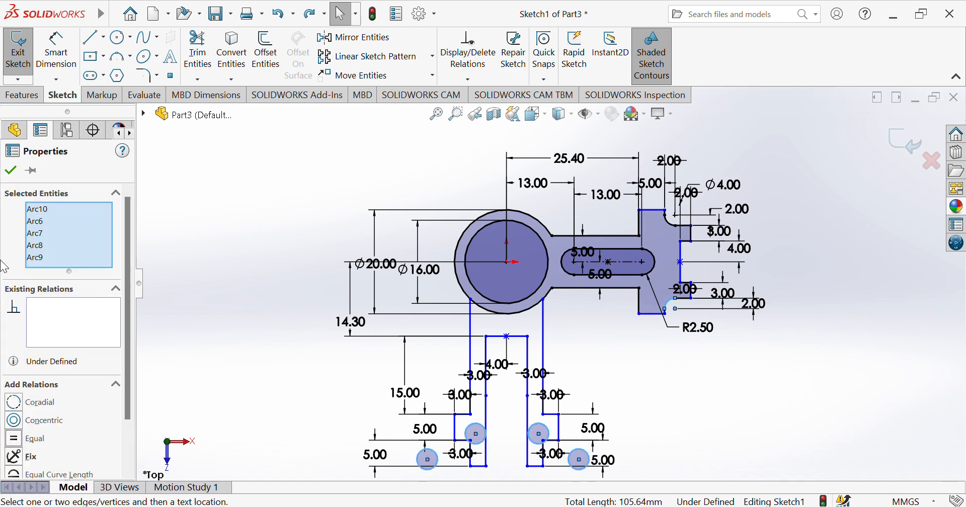
{"action": "left_click", "coordinate": [12, 171]}
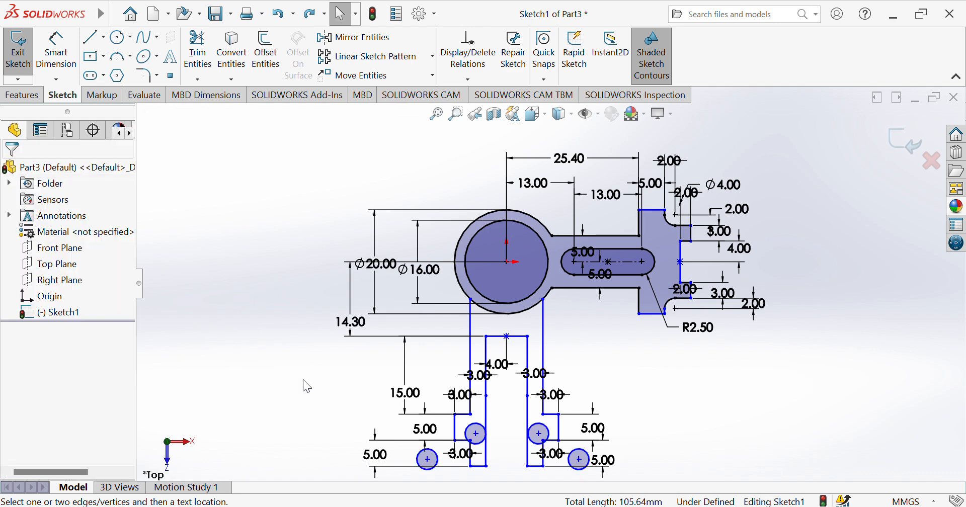
Step: Dimension the distance from the right outer circle's centre to the right prong's outer edge as 2 mm
{"action": "left_click", "coordinate": [54, 58]}
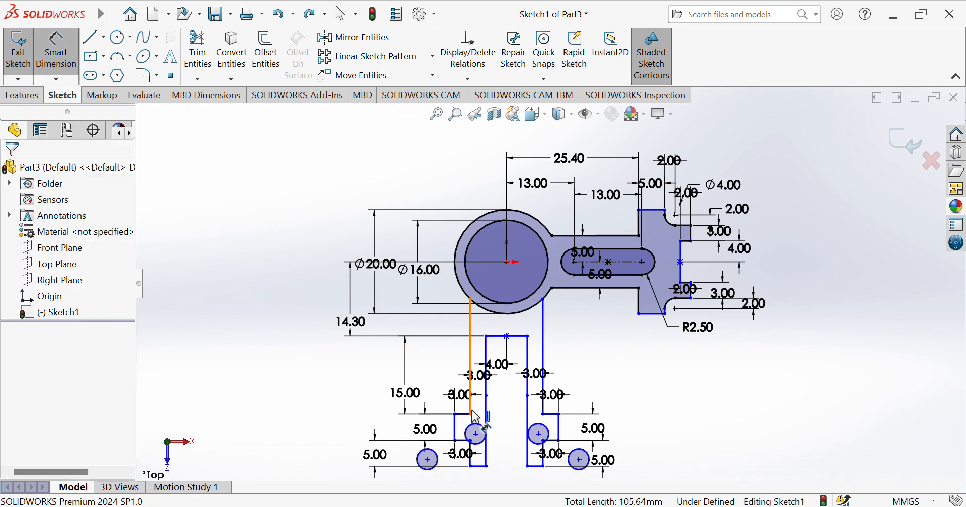
{"action": "left_click", "coordinate": [581, 463]}
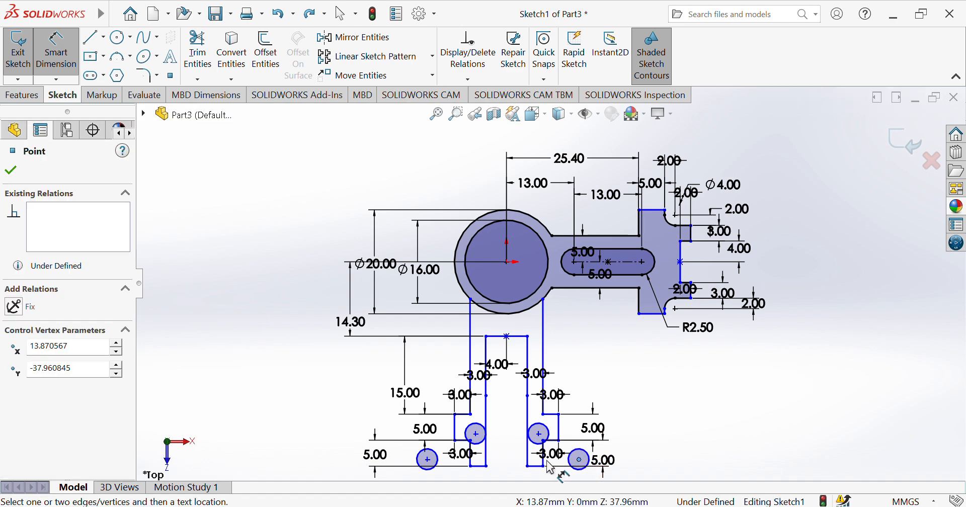
{"action": "left_click", "coordinate": [545, 462]}
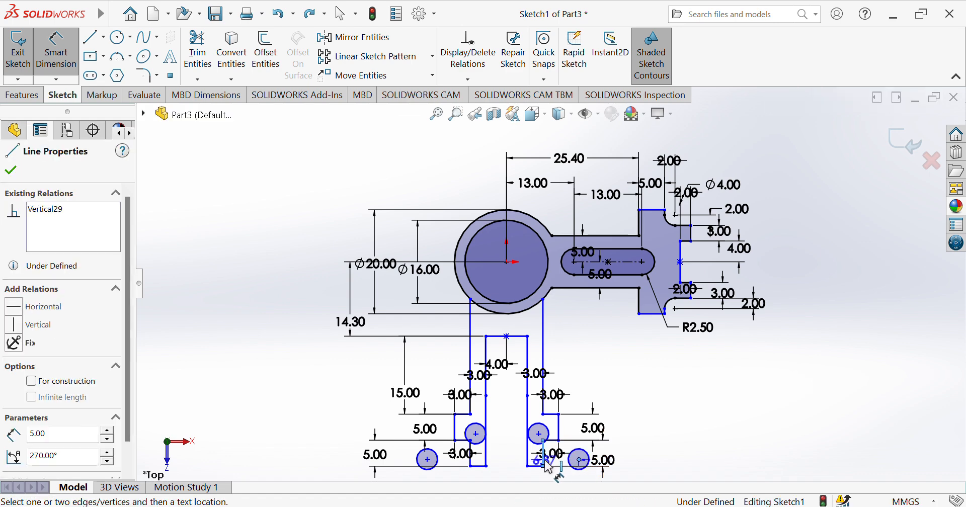
{"action": "left_click", "coordinate": [569, 486]}
{"action": "type", "text": "2.00mm"}
{"action": "key", "text": "Return"}
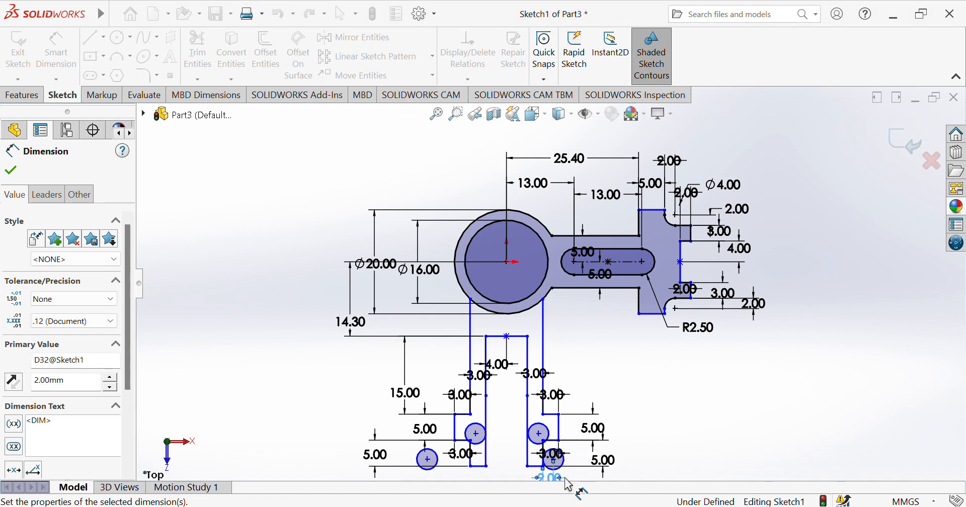
Step: Dimension the right leg's outer circle centre 2 mm below the lower edge of the side tab
{"action": "left_click", "coordinate": [553, 441]}
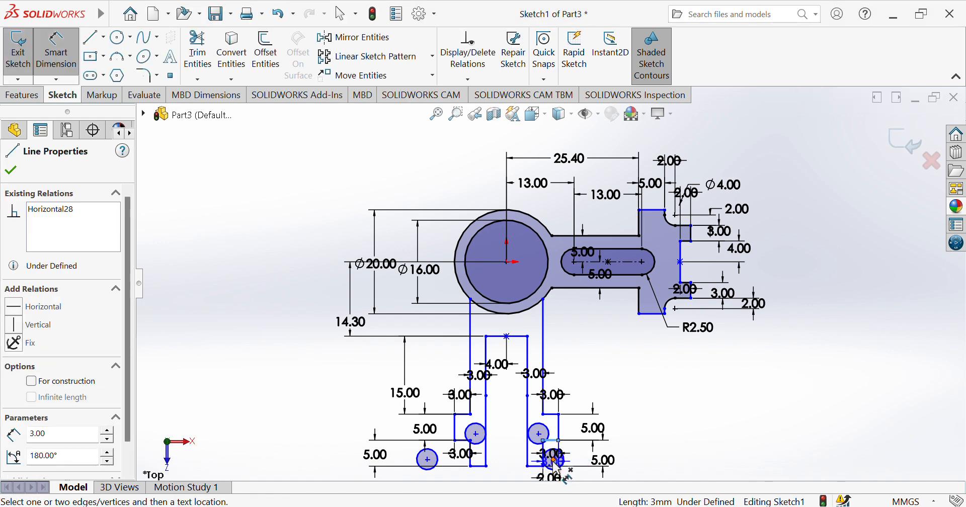
{"action": "left_click", "coordinate": [555, 462]}
{"action": "left_click", "coordinate": [630, 454]}
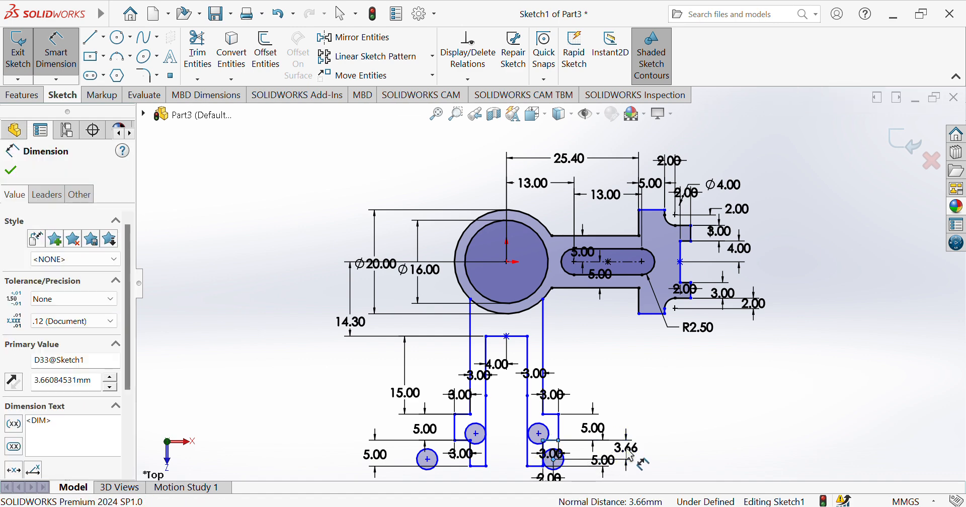
{"action": "type", "text": "2"}
{"action": "key", "text": "Return"}
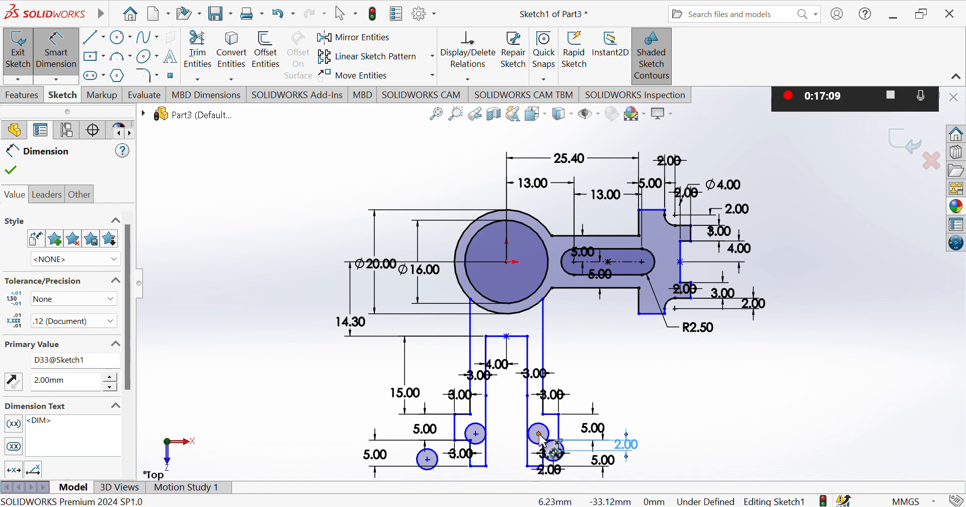
Step: Dimension the right leg's inner circle centre 2 mm above the bottom edge of the leg
{"action": "left_click", "coordinate": [540, 434]}
{"action": "left_click", "coordinate": [533, 467]}
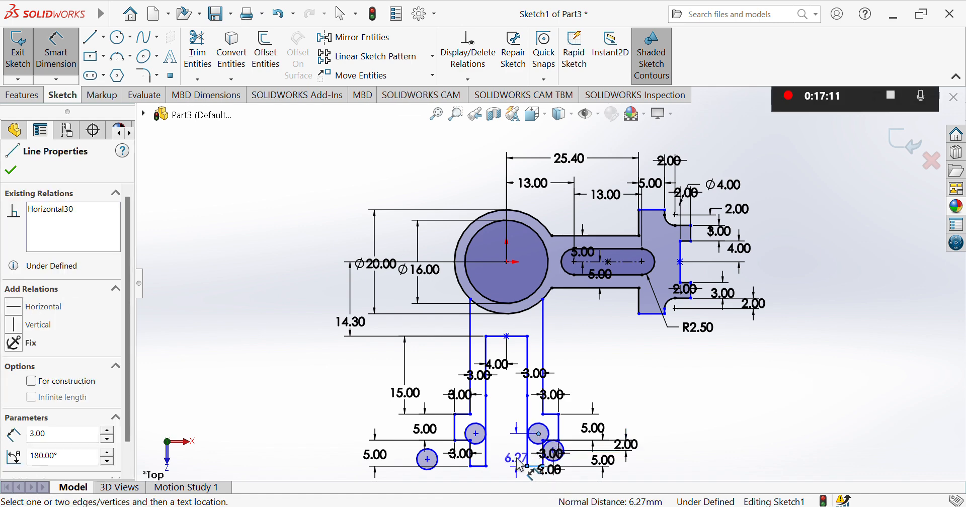
{"action": "left_click", "coordinate": [520, 466]}
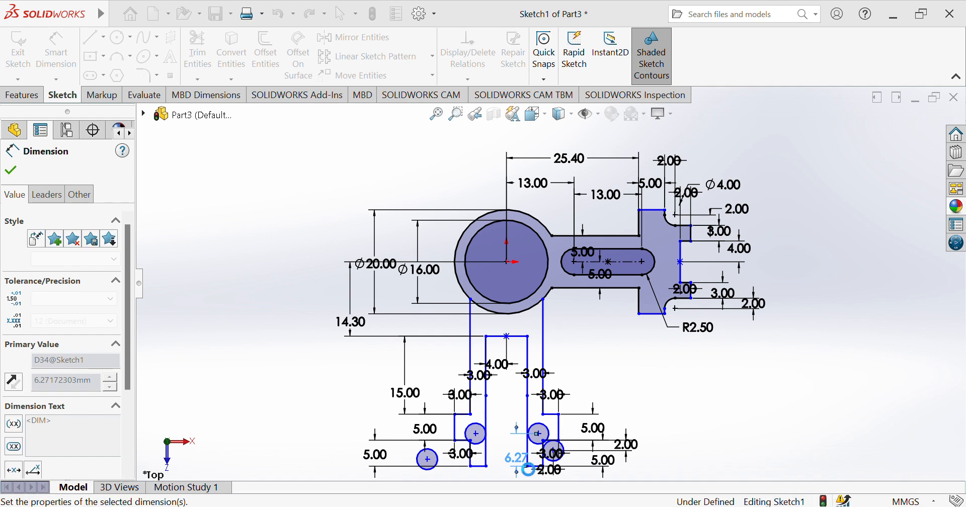
{"action": "type", "text": "2"}
{"action": "key", "text": "Return"}
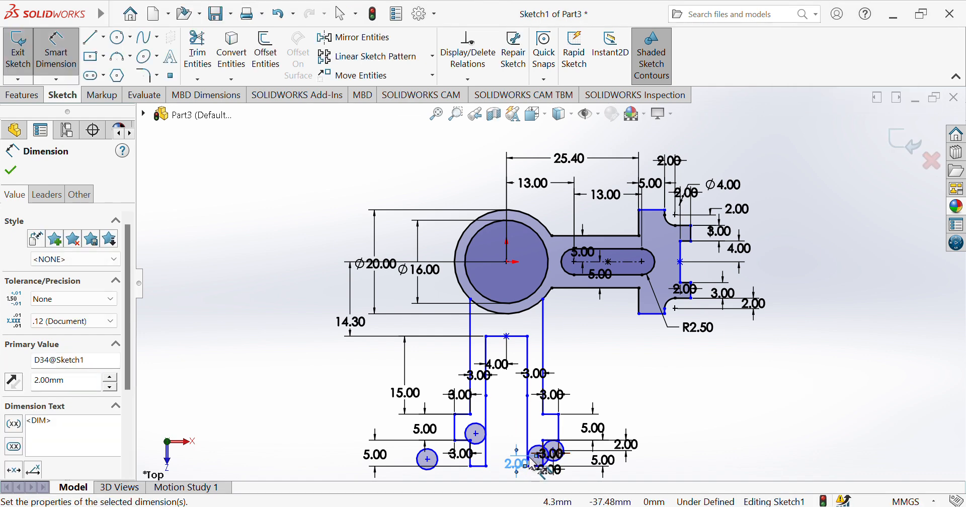
Step: Dimension the right leg's inner circle centre 2 mm from the leg's inner vertical edge
{"action": "left_click", "coordinate": [528, 455]}
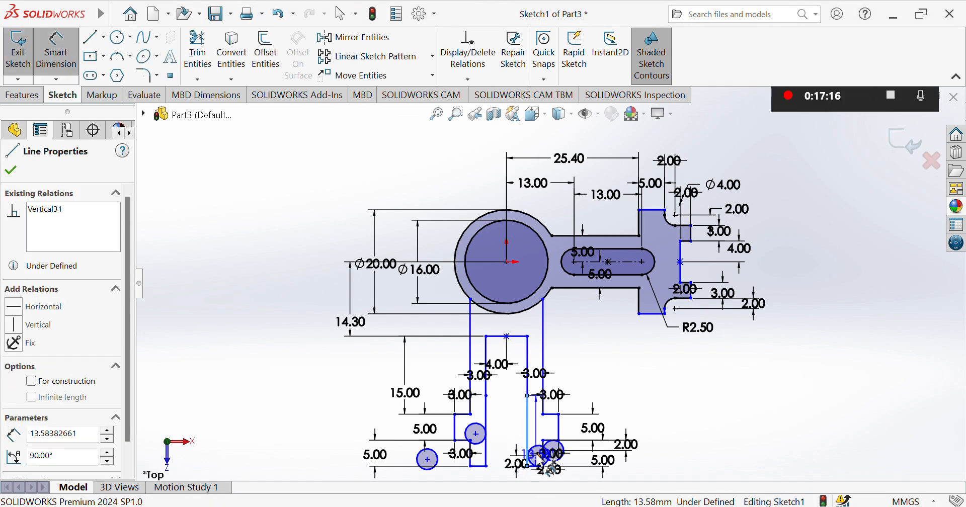
{"action": "left_click", "coordinate": [539, 455]}
{"action": "left_click", "coordinate": [535, 432]}
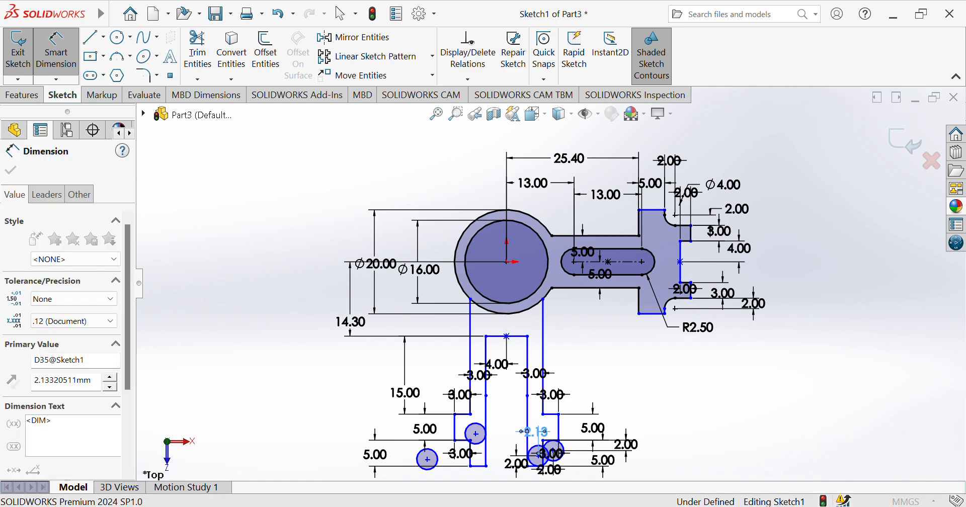
{"action": "type", "text": "2"}
{"action": "key", "text": "Return"}
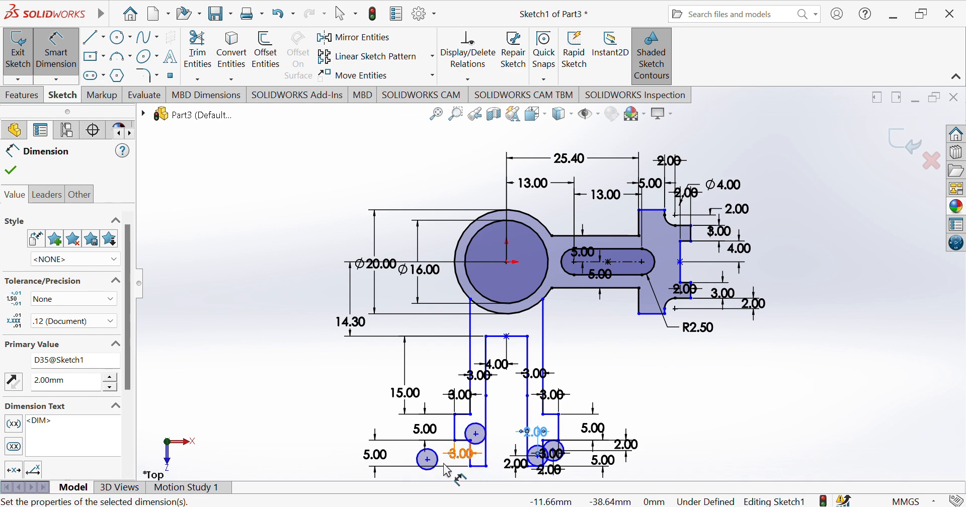
Step: Dimension the leftmost circle's centre 2 mm horizontally from the left leg's outer vertical edge
{"action": "left_click", "coordinate": [428, 460]}
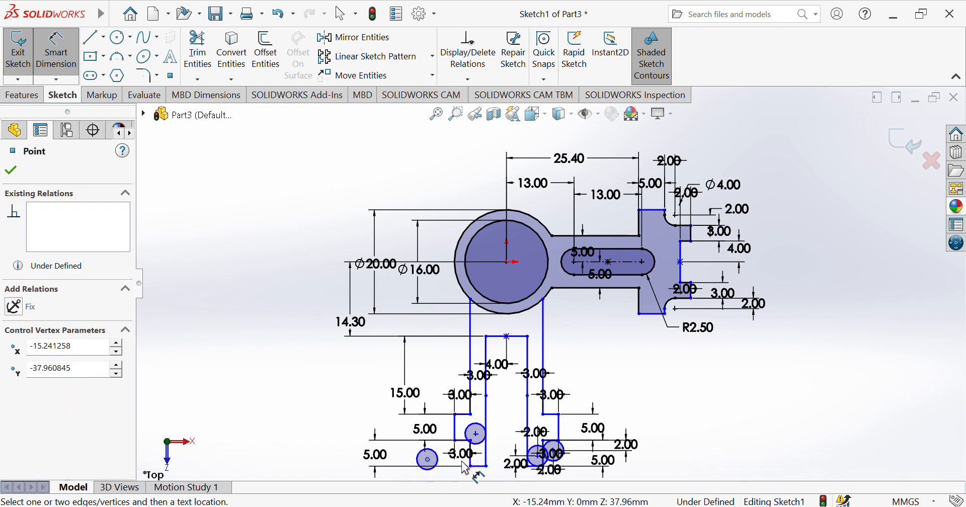
{"action": "left_click", "coordinate": [473, 467]}
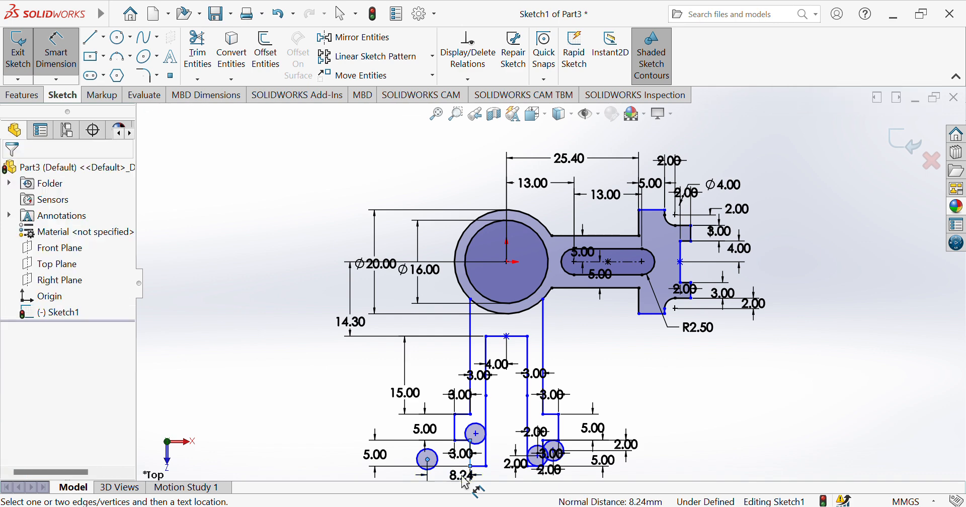
{"action": "left_click", "coordinate": [465, 478]}
{"action": "type", "text": "2"}
{"action": "key", "text": "Return"}
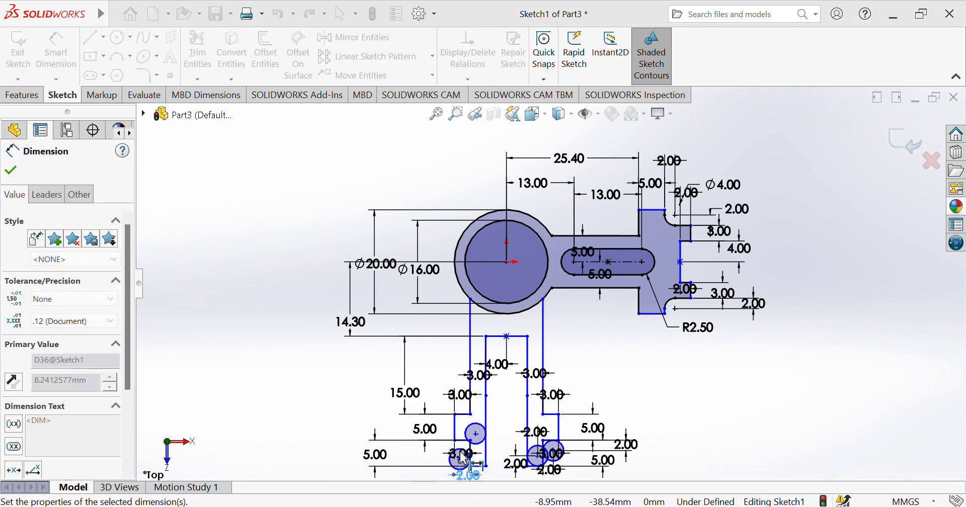
Step: Dimension the leftmost circle's centre 2 mm below the lower edge of the left leg's side tab
{"action": "left_click", "coordinate": [461, 441]}
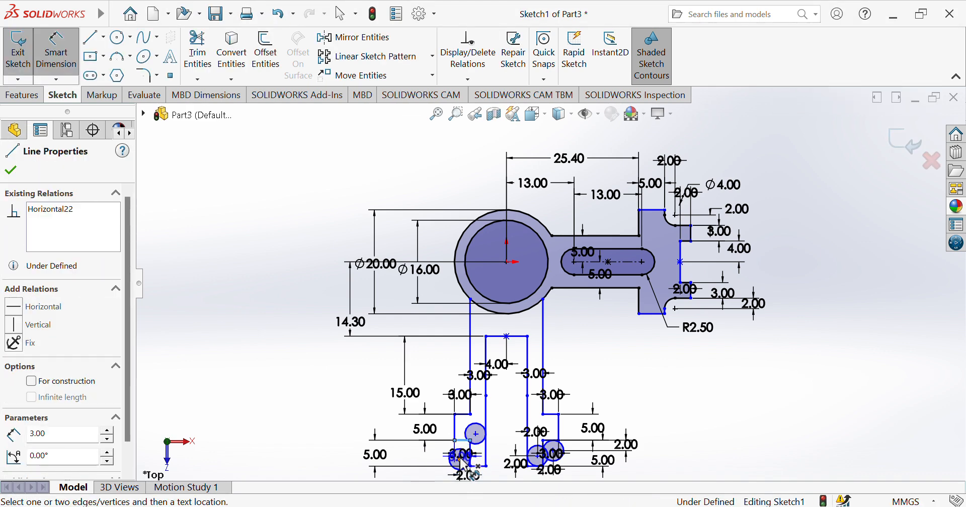
{"action": "left_click", "coordinate": [459, 459]}
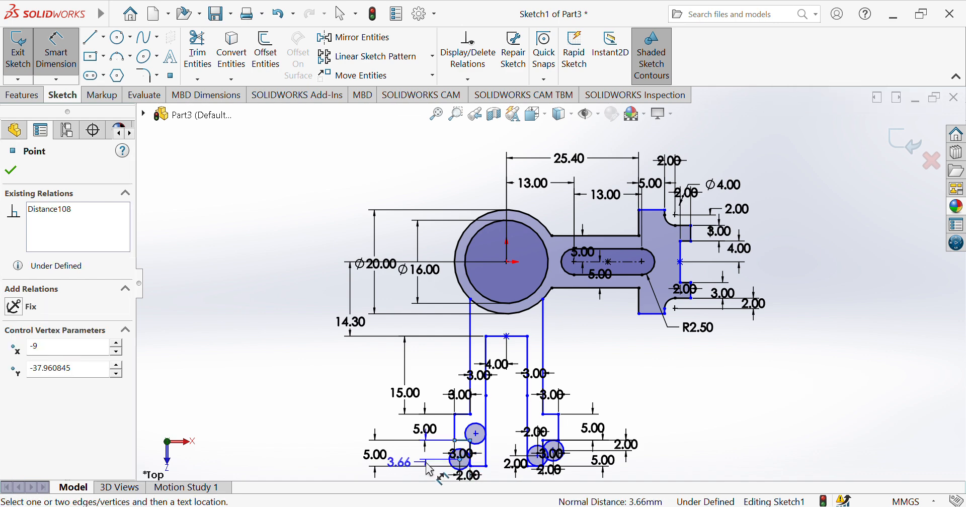
{"action": "left_click", "coordinate": [430, 469]}
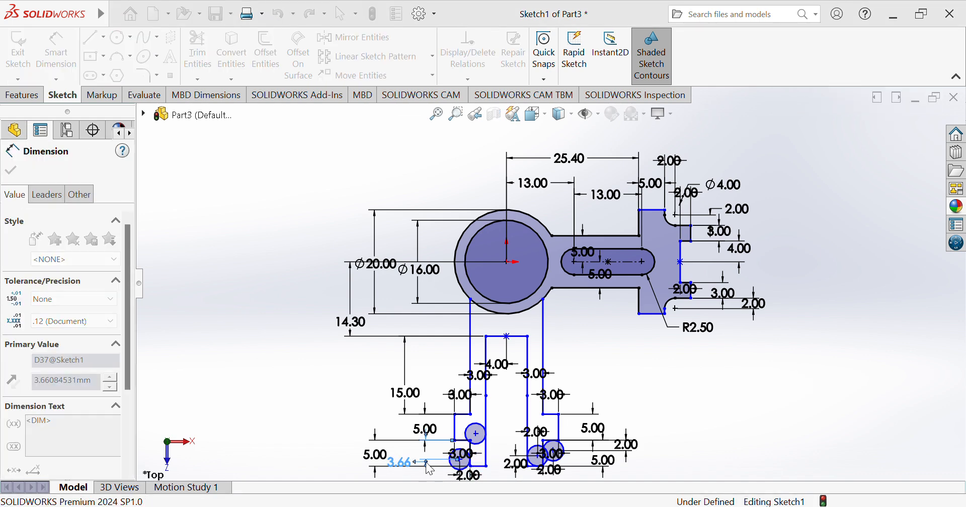
{"action": "type", "text": "2"}
{"action": "key", "text": "Return"}
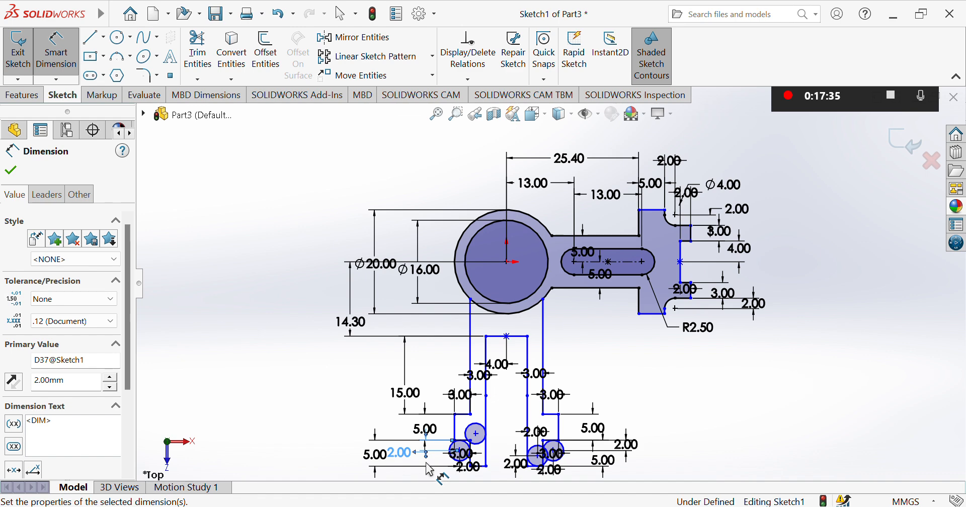
Step: Dimension the left leg's inner circle centre 2 mm above the bottom edge of the leg
{"action": "left_click", "coordinate": [476, 434]}
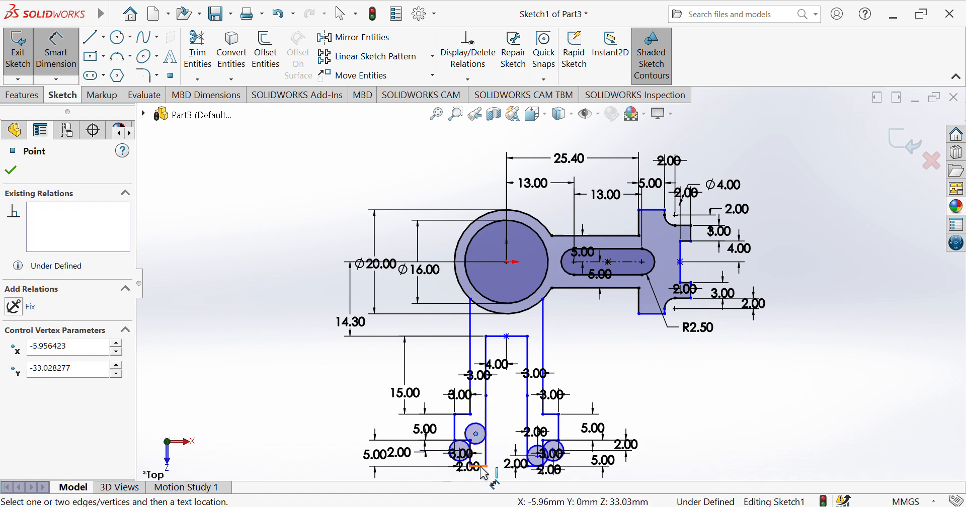
{"action": "left_click", "coordinate": [493, 466]}
{"action": "left_click", "coordinate": [497, 469]}
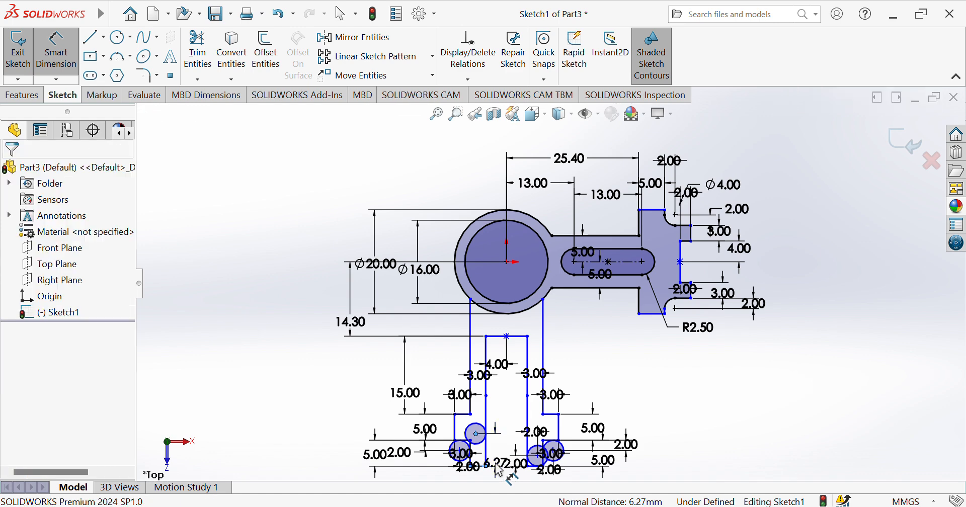
{"action": "type", "text": "2.00mm"}
{"action": "key", "text": "Return"}
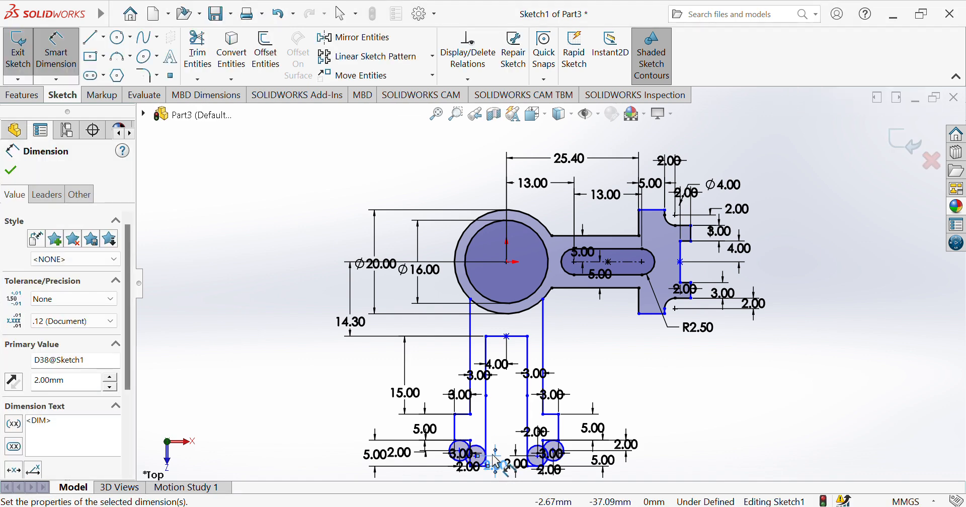
Step: Dimension the left leg's inner circle centre 2 mm from the leg's inner vertical edge
{"action": "left_click", "coordinate": [486, 451]}
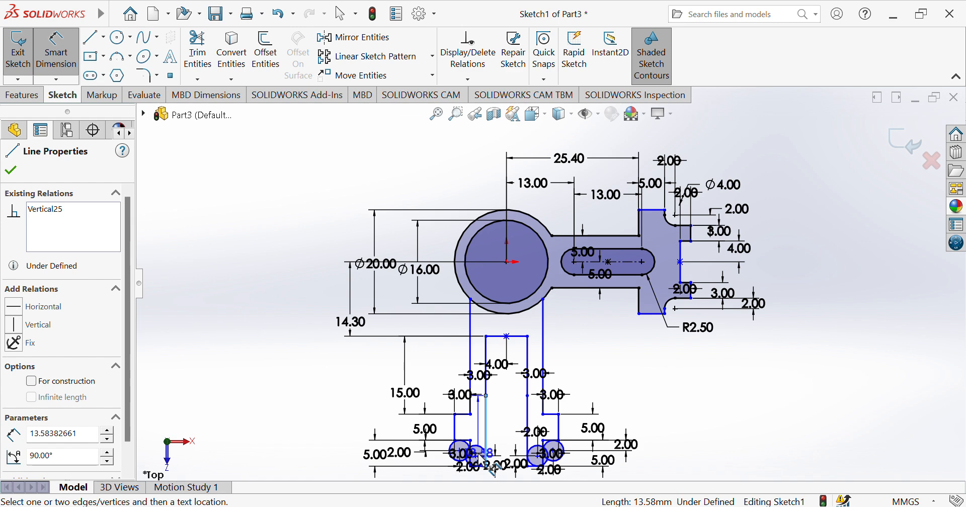
{"action": "left_click", "coordinate": [476, 455]}
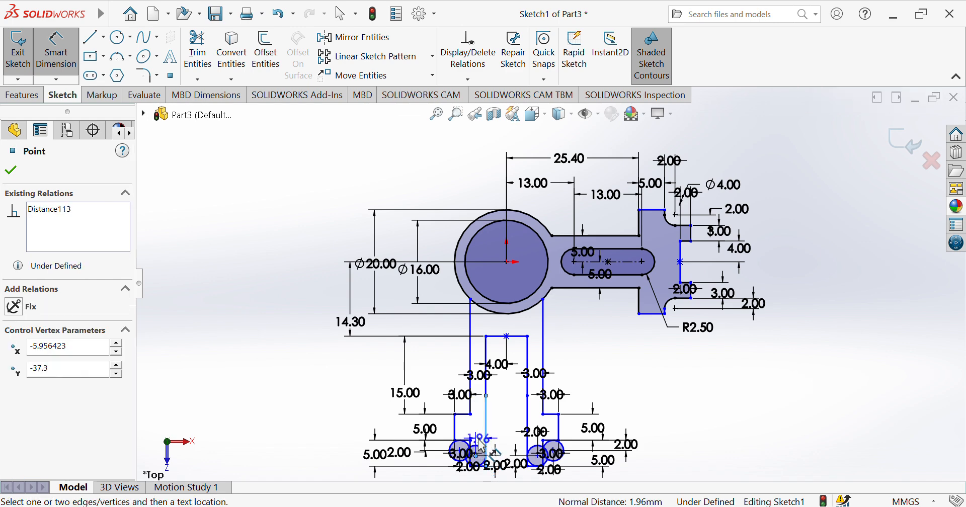
{"action": "left_click", "coordinate": [481, 445]}
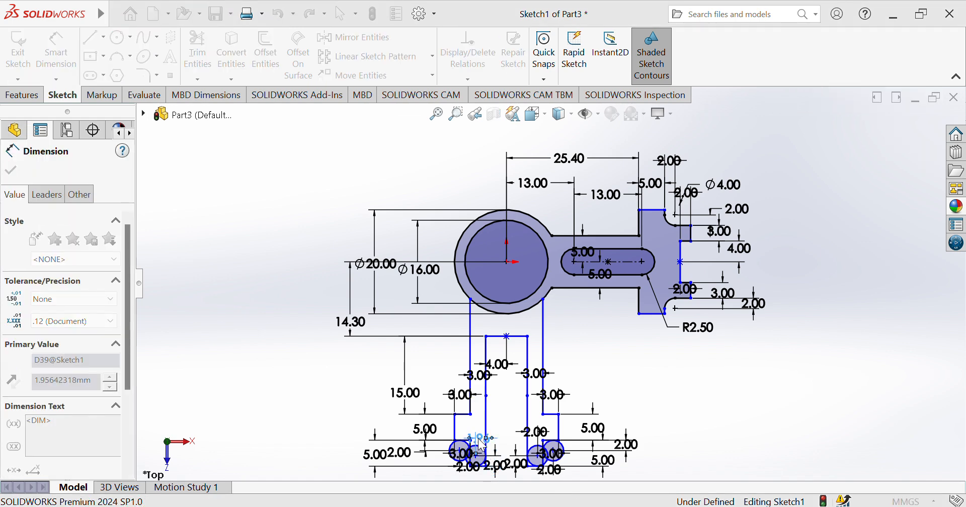
{"action": "type", "text": "2"}
{"action": "key", "text": "Return"}
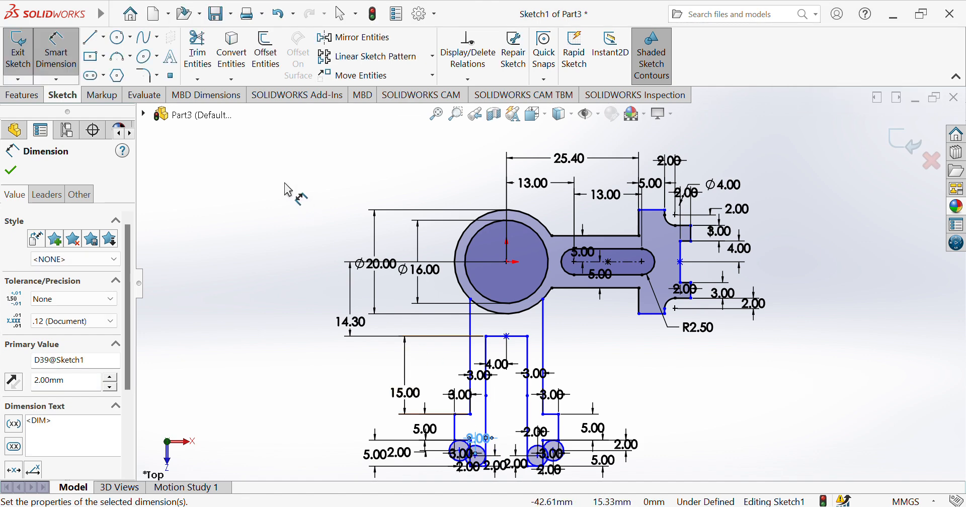
Step: Trim the left leg's square lower inner corner lines that lie outside the inner circle
{"action": "left_click", "coordinate": [456, 114]}
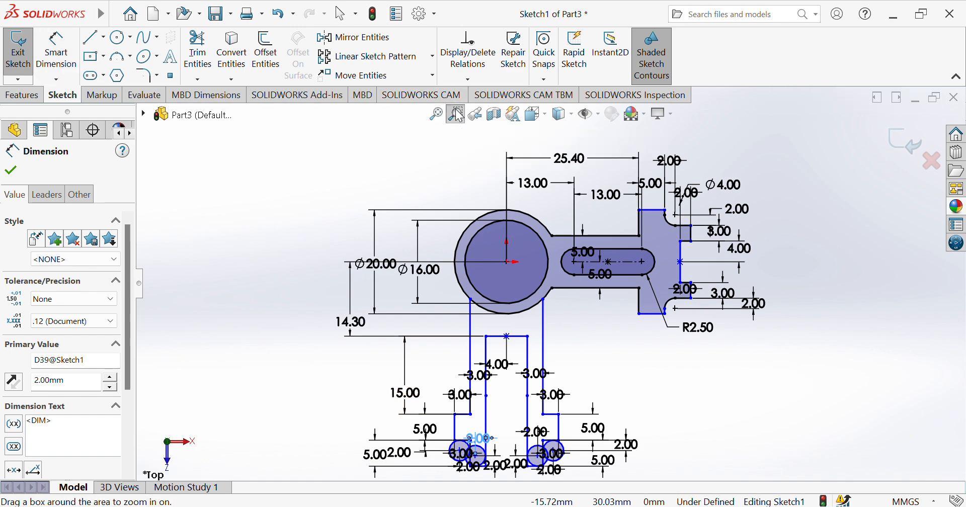
{"action": "mouse_move", "coordinate": [422, 364]}
{"action": "left_mouse_down"}
{"action": "mouse_move", "coordinate": [537, 455]}
{"action": "mouse_move", "coordinate": [627, 486]}
{"action": "left_mouse_up"}
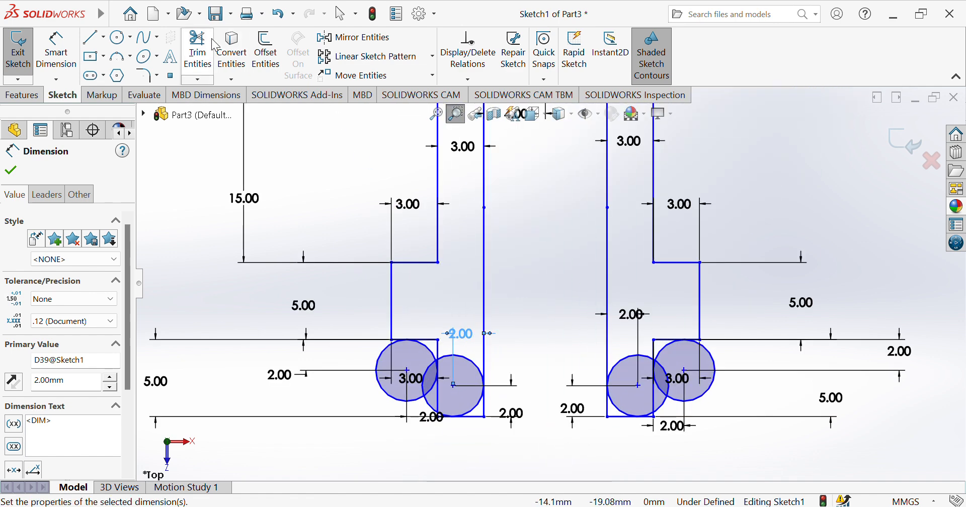
{"action": "left_click", "coordinate": [198, 51]}
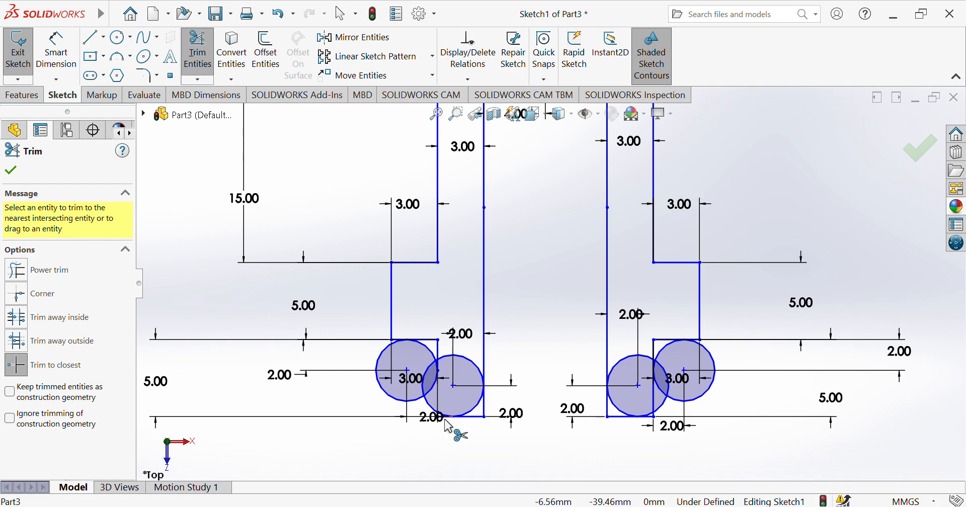
{"action": "key", "text": "Escape"}
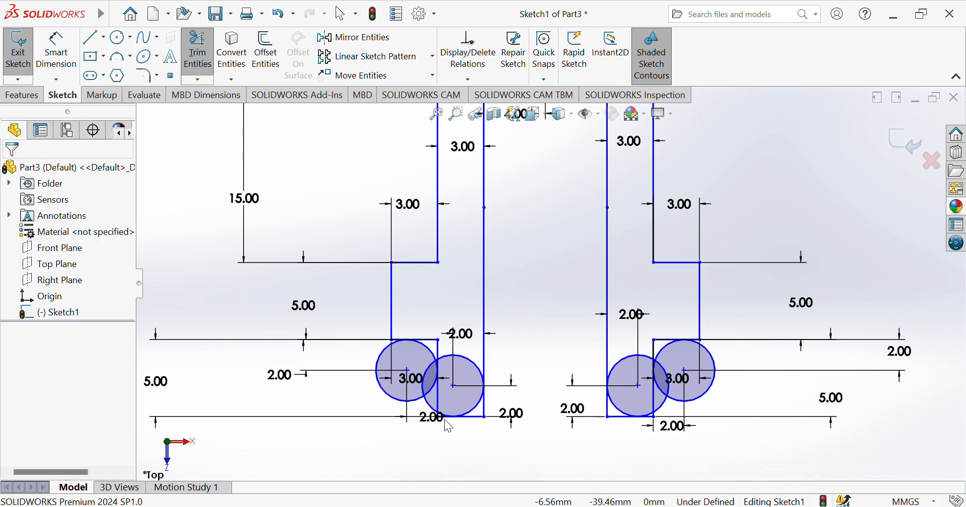
{"action": "left_click", "coordinate": [198, 50]}
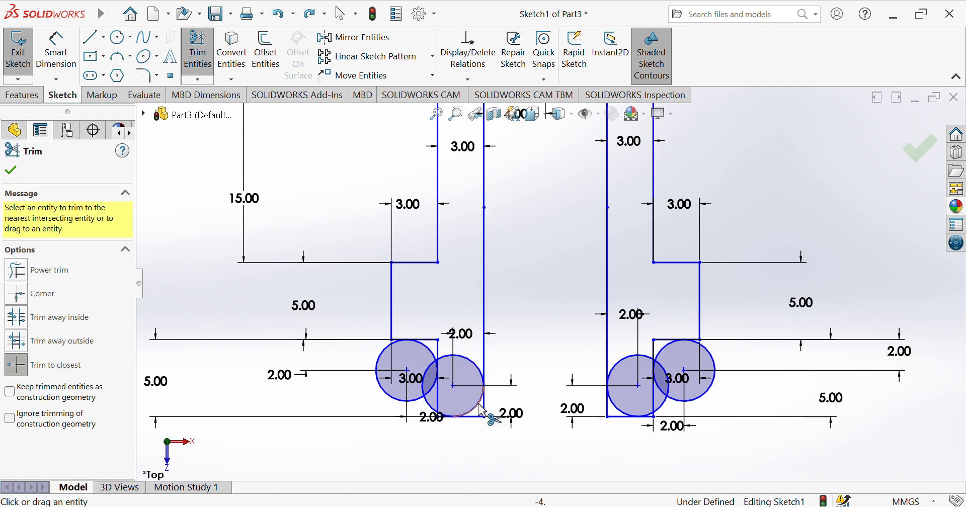
{"action": "left_click_drag", "start_coordinate": [448, 415], "coordinate": [484, 414]}
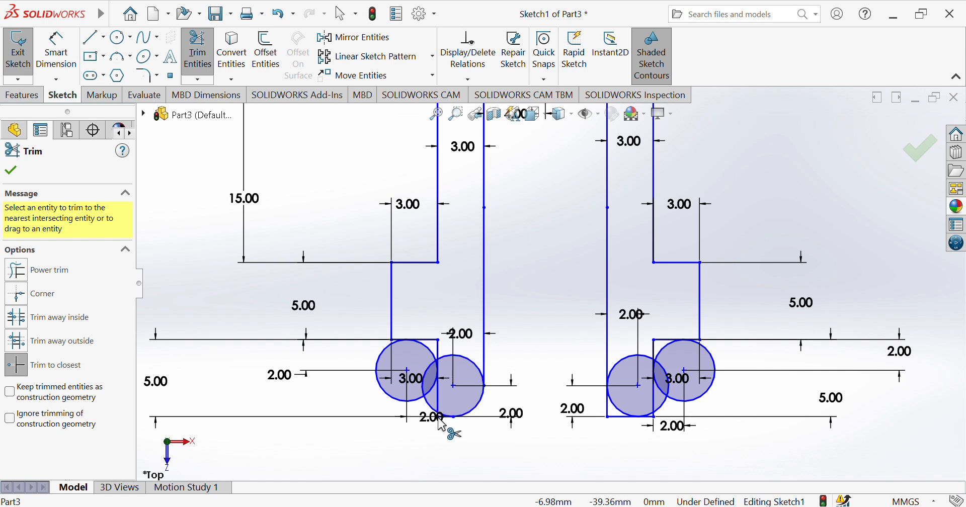
Step: Trim the left leg's inner circle down to the quarter arc that rounds the leg's lower inner corner
{"action": "left_click", "coordinate": [468, 359]}
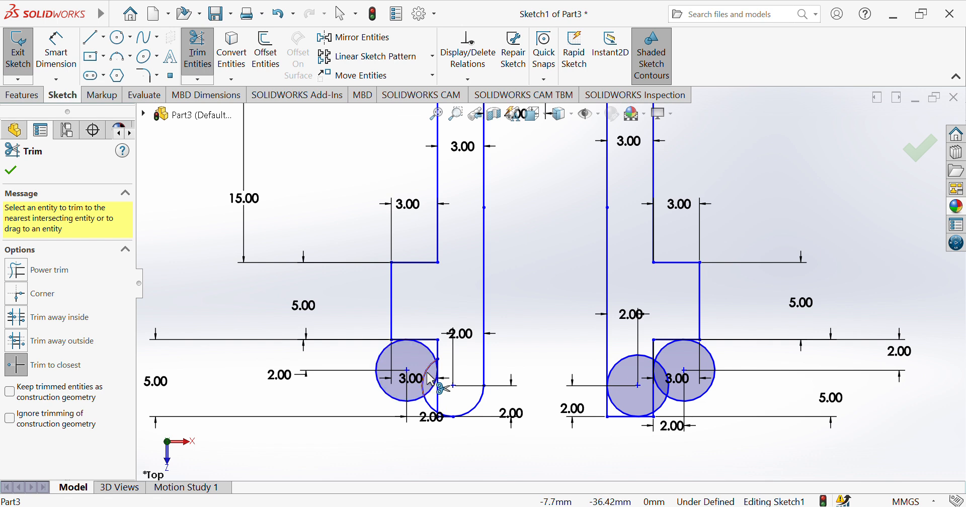
{"action": "left_click_drag", "start_coordinate": [430, 380], "coordinate": [428, 408]}
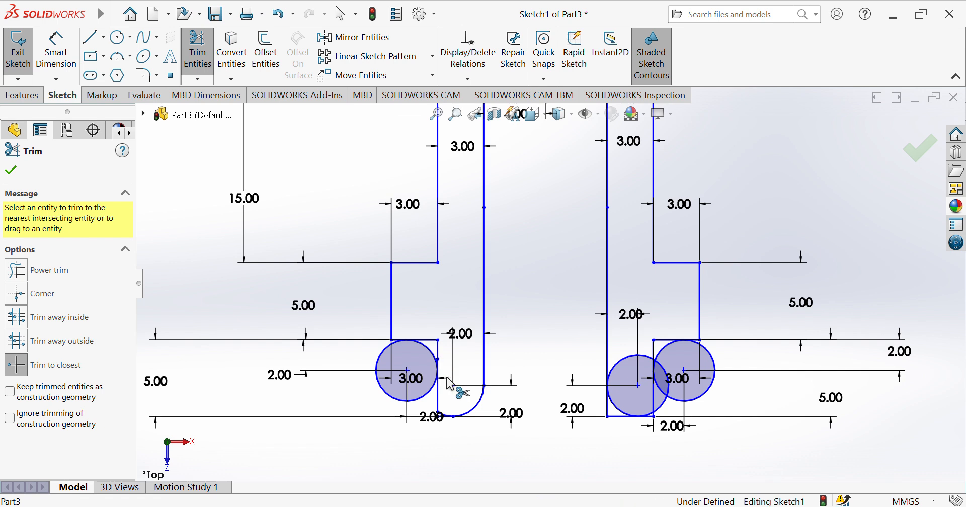
{"action": "left_click", "coordinate": [442, 413]}
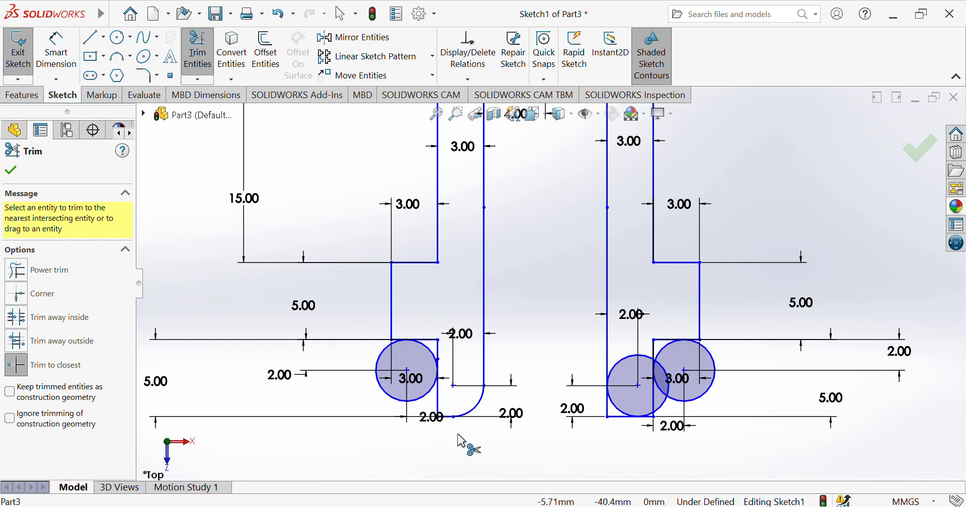
{"action": "key", "text": "Escape"}
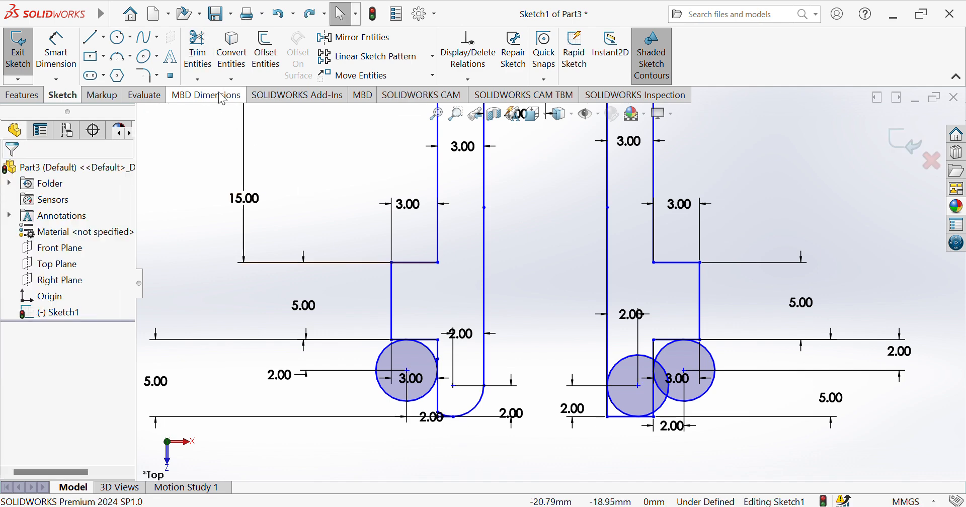
{"action": "left_click", "coordinate": [197, 50]}
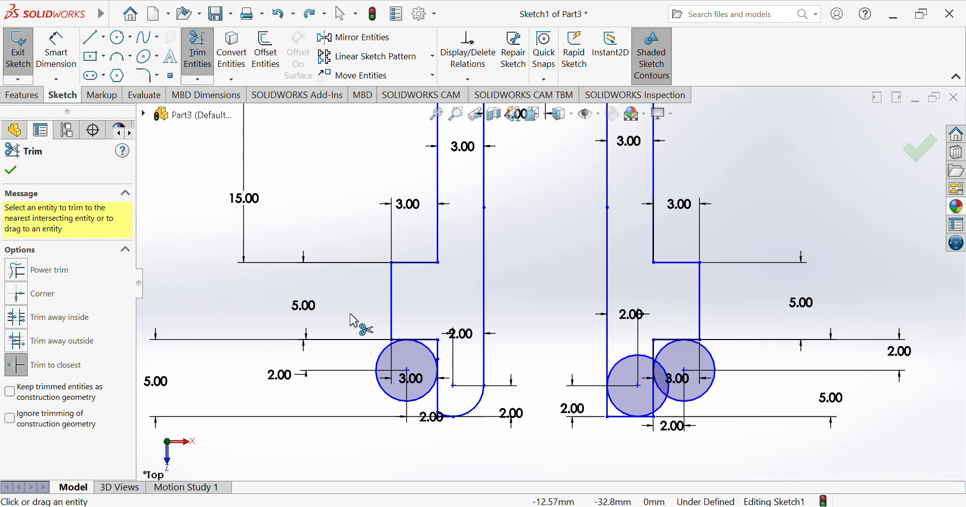
{"action": "left_click", "coordinate": [198, 51]}
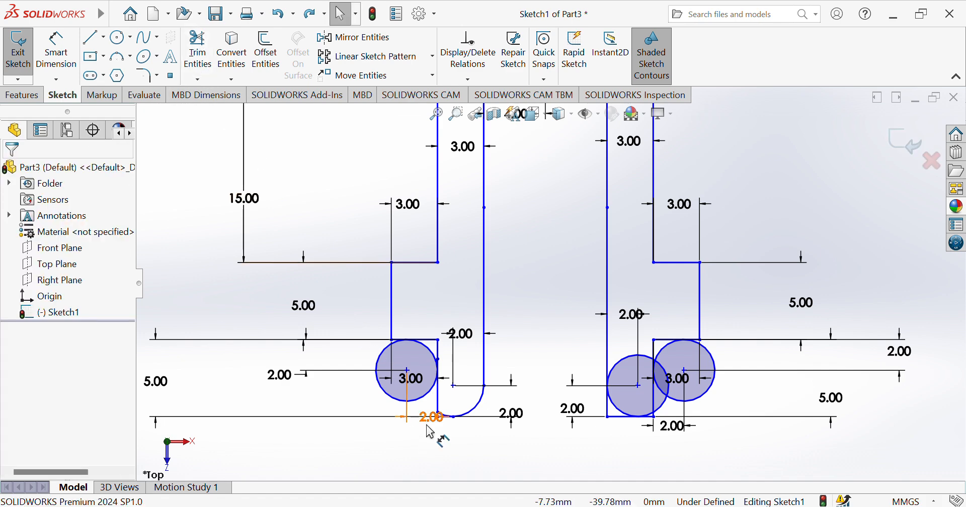
Step: Move the left leg's 2 mm horizontal dimension below the leg and trim the outer circle to the concave quarter arc under the foot
{"action": "left_click_drag", "start_coordinate": [425, 424], "coordinate": [423, 444]}
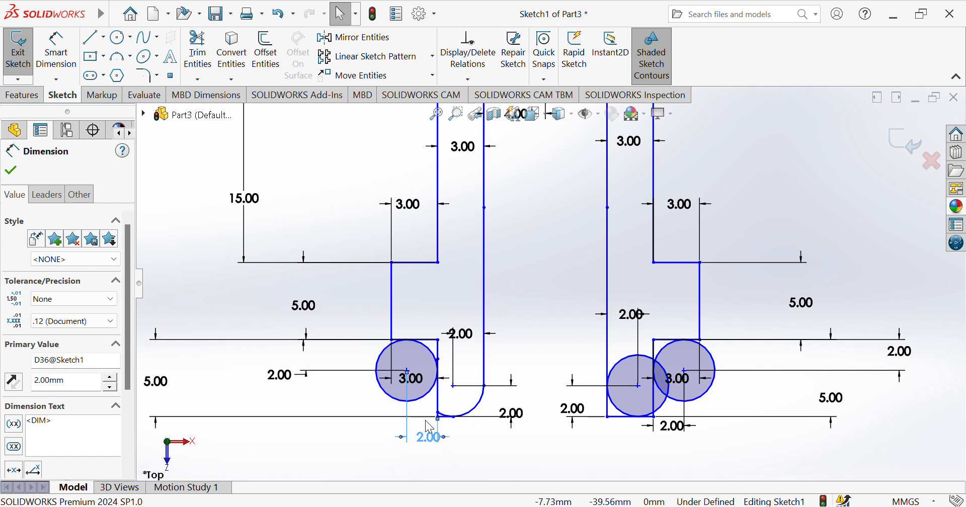
{"action": "left_click", "coordinate": [194, 51]}
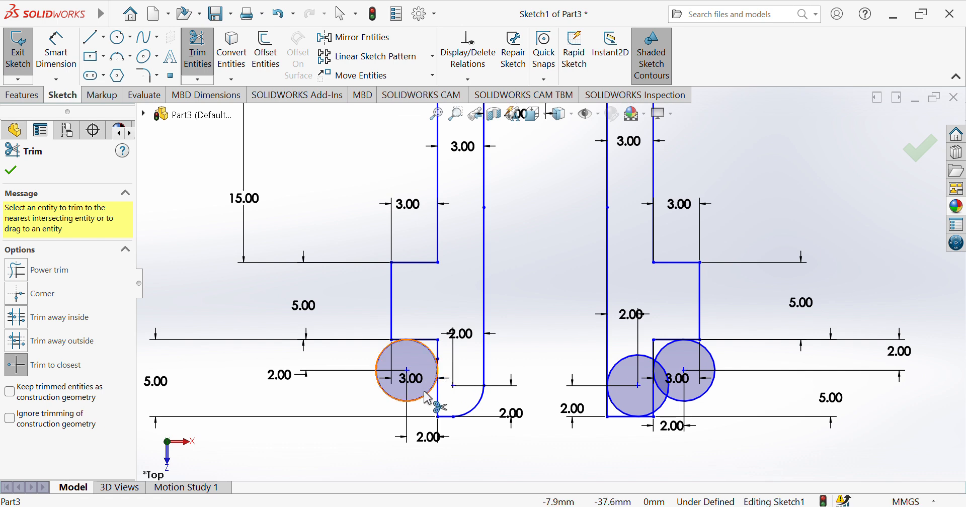
{"action": "left_click", "coordinate": [410, 402]}
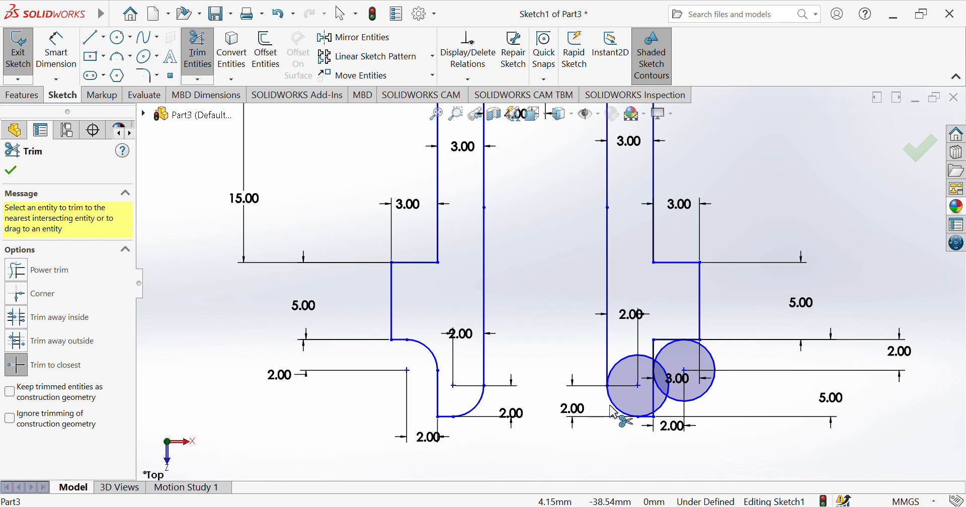
Step: Trim the right leg's two circles and square corner lines to leave a rounded lower inner corner and a concave arc under the foot
{"action": "left_click", "coordinate": [652, 417]}
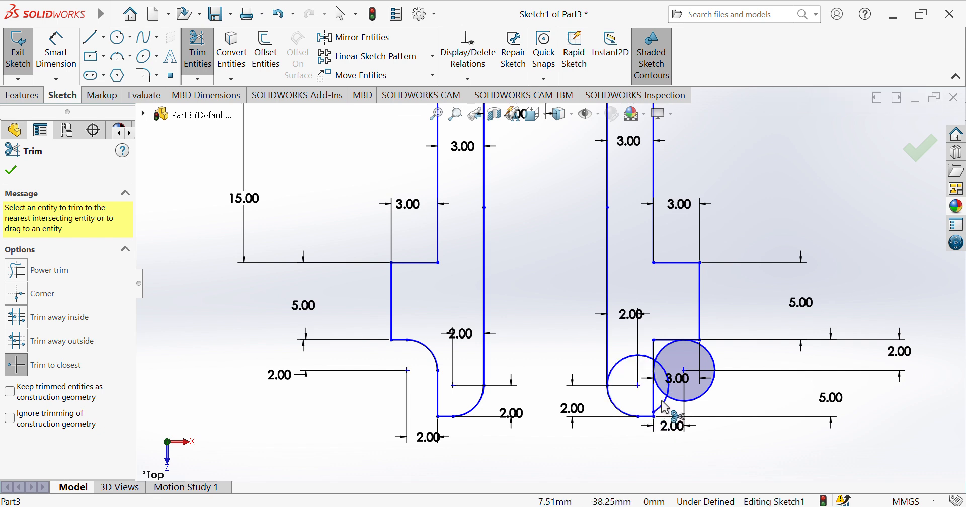
{"action": "left_click", "coordinate": [665, 401]}
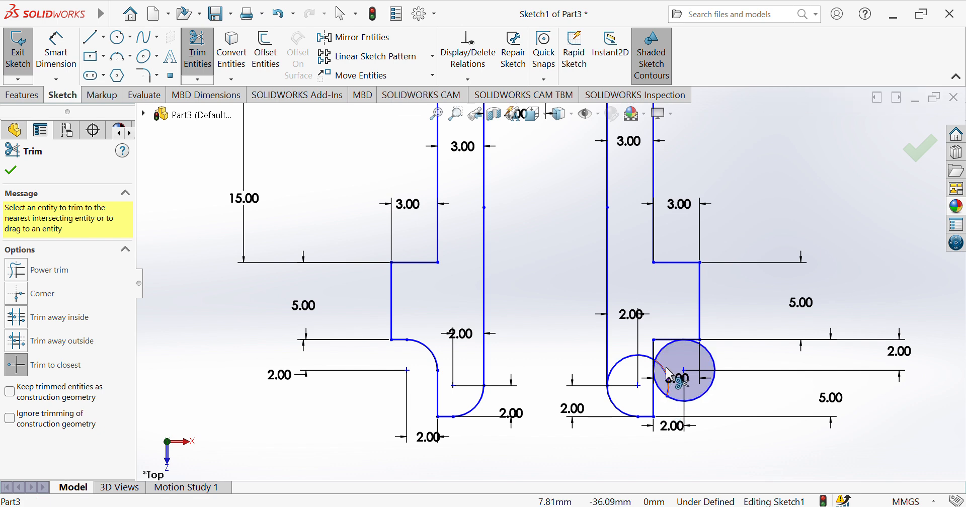
{"action": "left_click", "coordinate": [688, 400]}
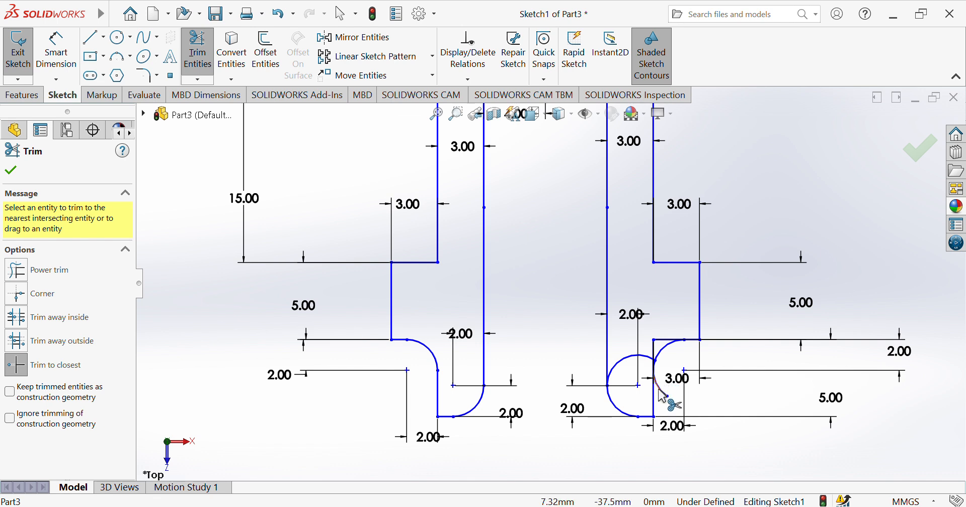
{"action": "left_click", "coordinate": [641, 355]}
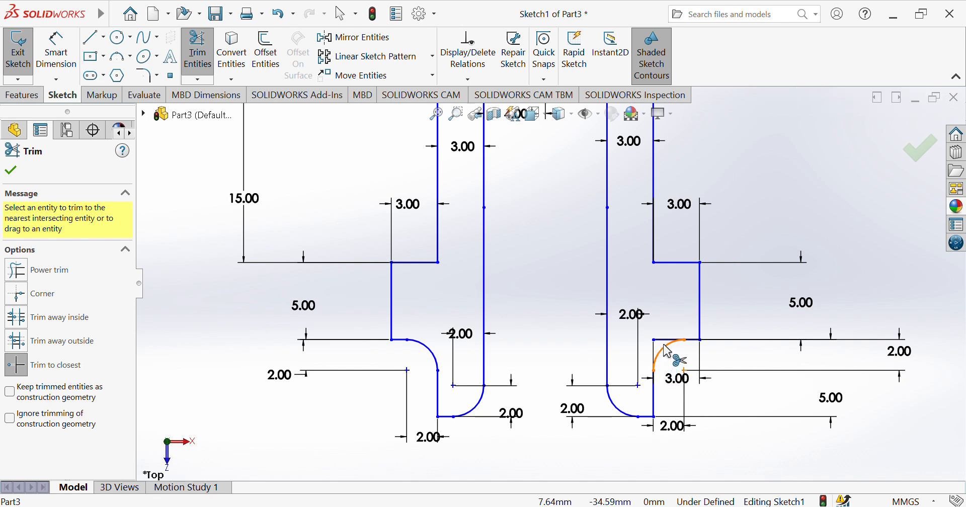
{"action": "left_click", "coordinate": [518, 268]}
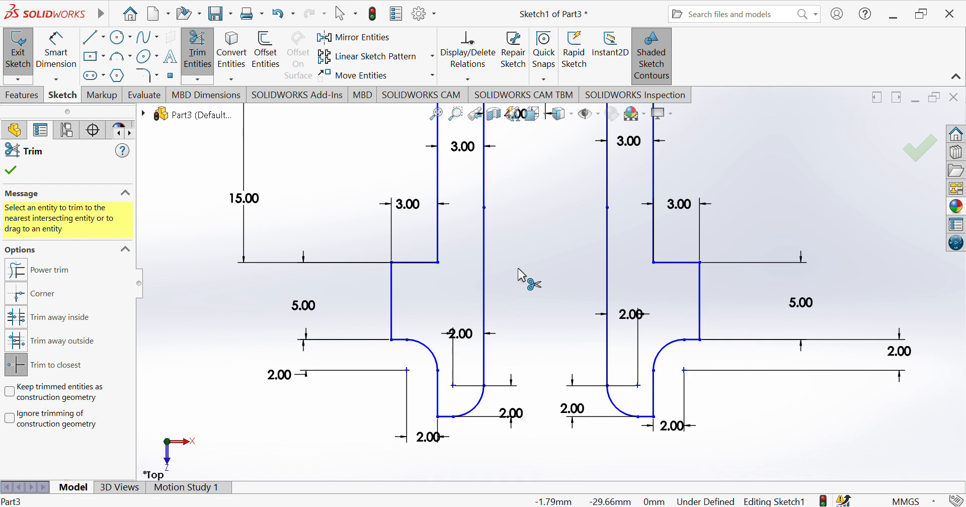
Step: Trim the 20 mm circle's arc where the legs join it, and move the right leg's lower 2 mm dimension further below the leg
{"action": "key", "text": "f"}
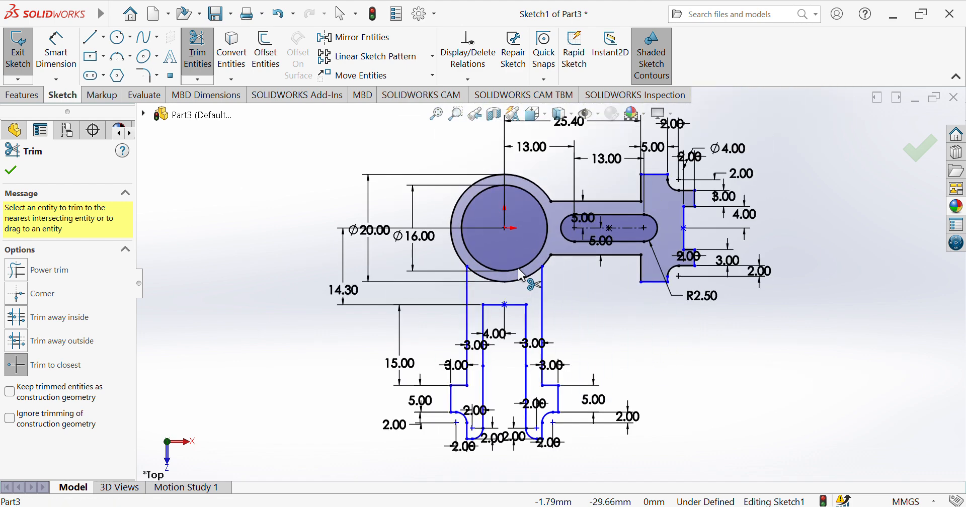
{"action": "left_click", "coordinate": [192, 61]}
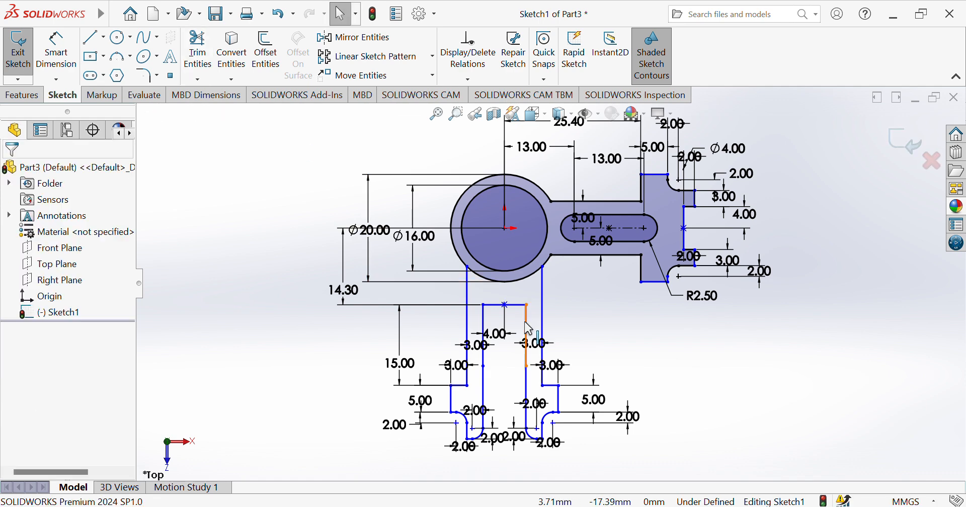
{"action": "left_click", "coordinate": [197, 50]}
{"action": "left_click", "coordinate": [511, 280]}
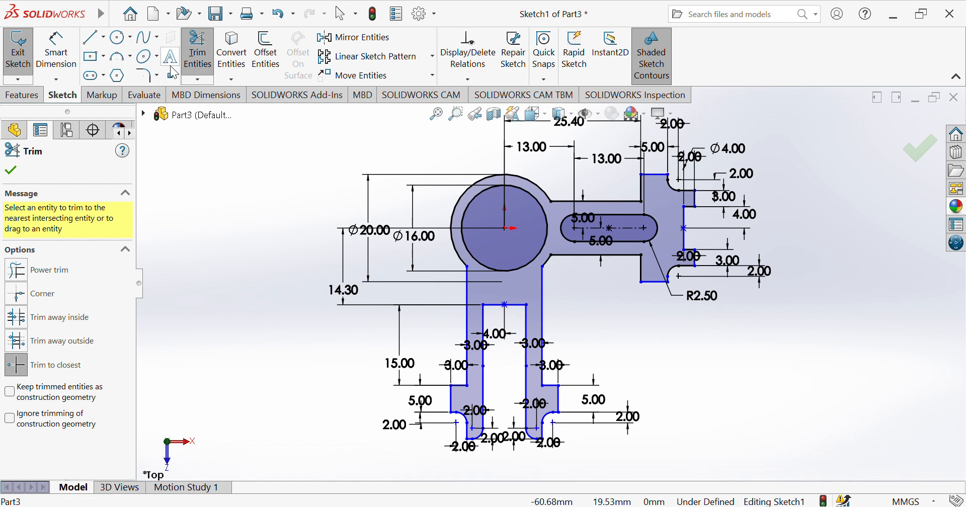
{"action": "key", "text": "Escape"}
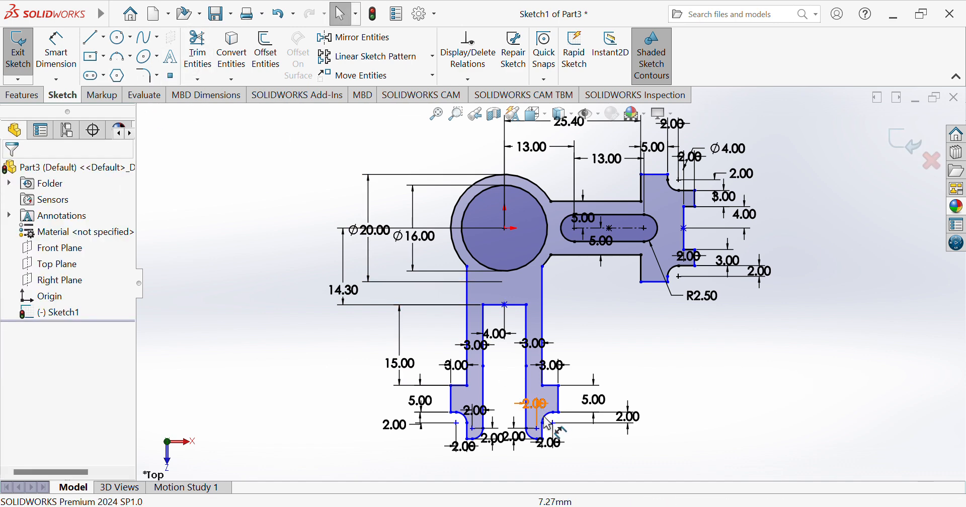
{"action": "left_click_drag", "start_coordinate": [546, 443], "coordinate": [547, 468]}
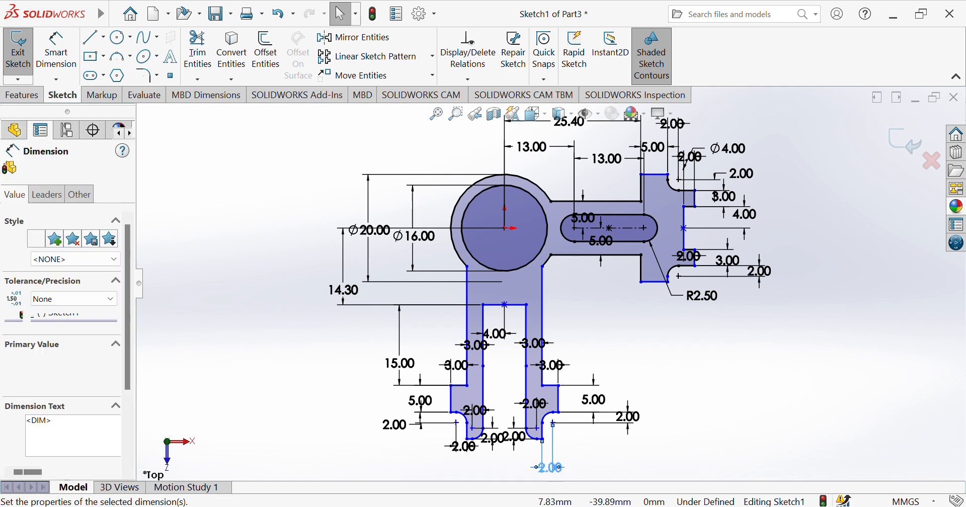
{"action": "left_click", "coordinate": [653, 421]}
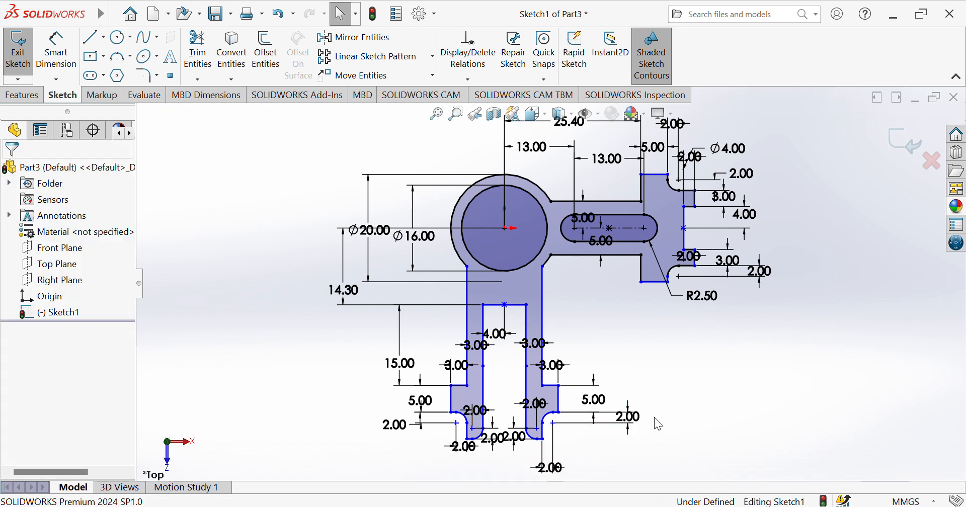
{"action": "left_click", "coordinate": [57, 44]}
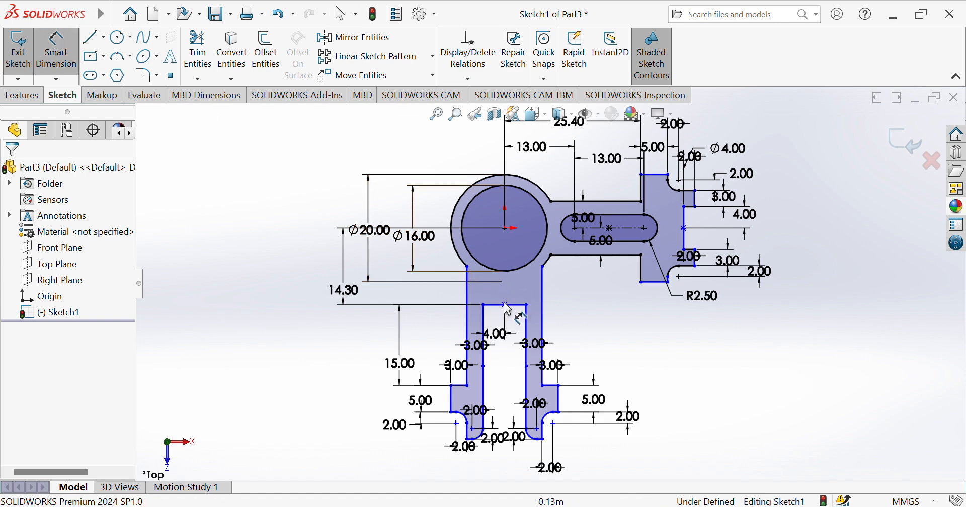
{"action": "left_click", "coordinate": [521, 307]}
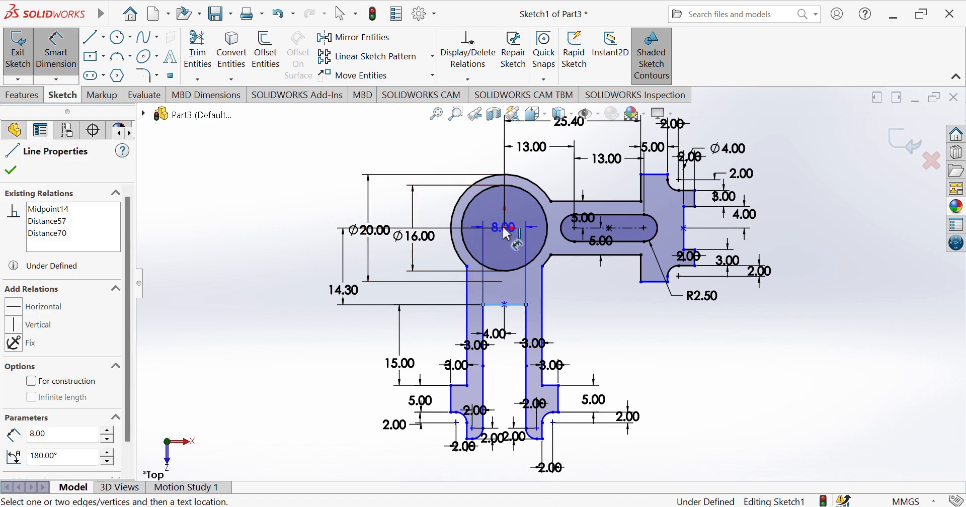
{"action": "left_click", "coordinate": [505, 229]}
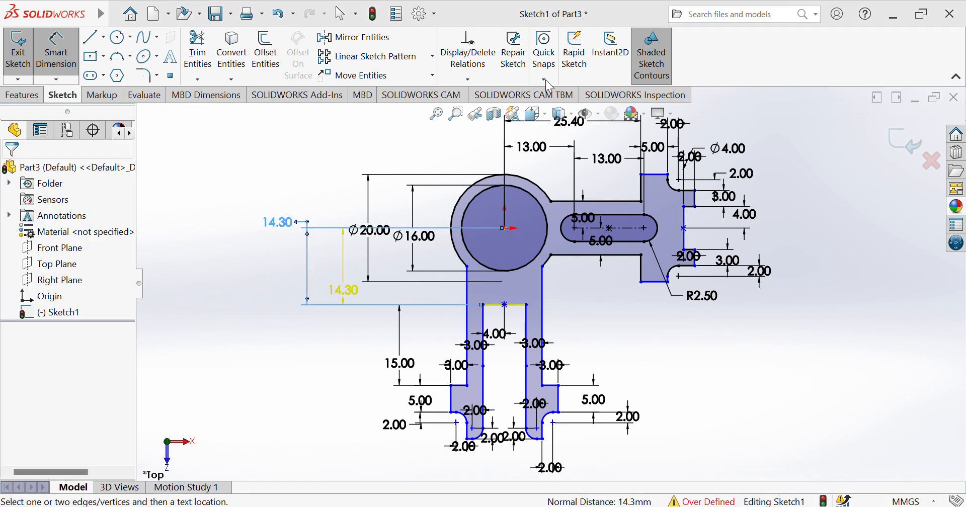
{"action": "key", "text": "Escape"}
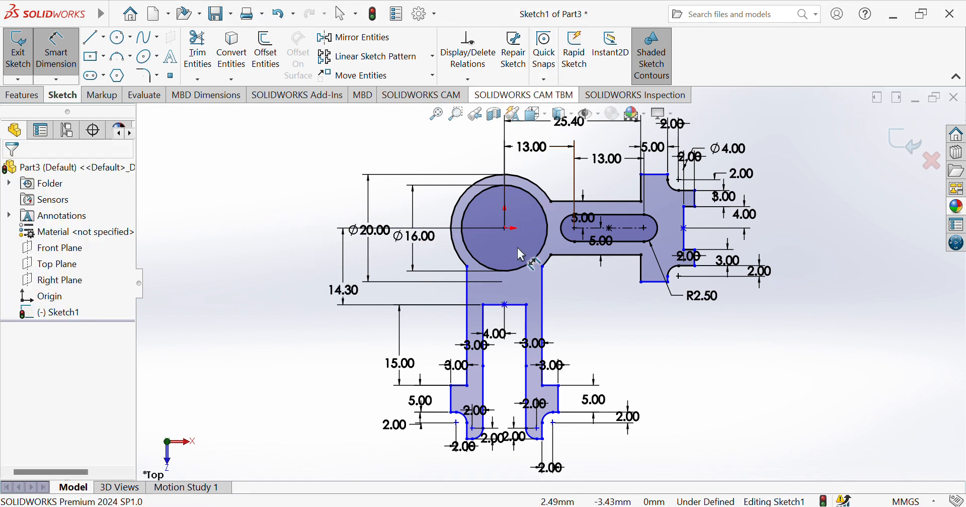
Step: Dimension the left leg's outer vertical edge 7 mm from the origin, placing the dimension above the large circle
{"action": "left_click", "coordinate": [468, 294]}
{"action": "left_click", "coordinate": [505, 229]}
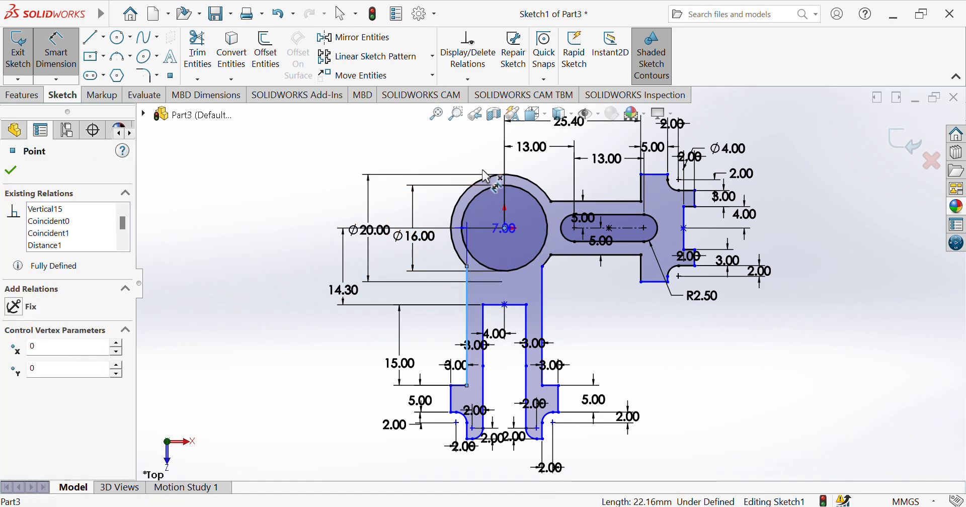
{"action": "left_click", "coordinate": [471, 137]}
{"action": "double_click", "coordinate": [473, 140]}
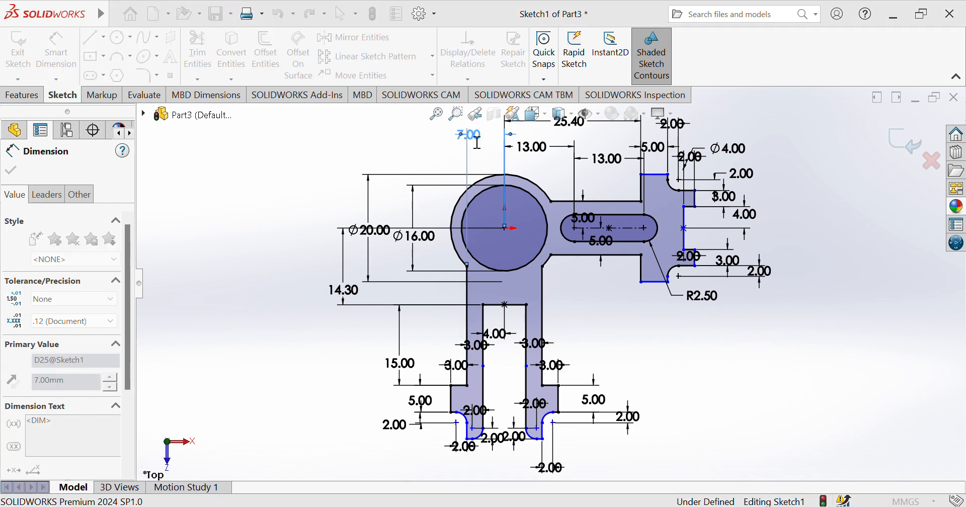
{"action": "key", "text": "Return"}
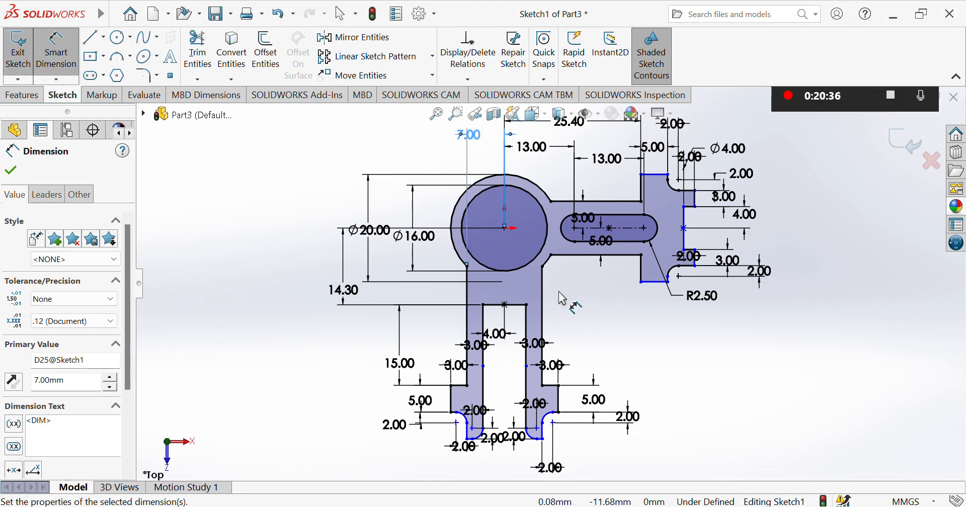
{"action": "left_click", "coordinate": [198, 50]}
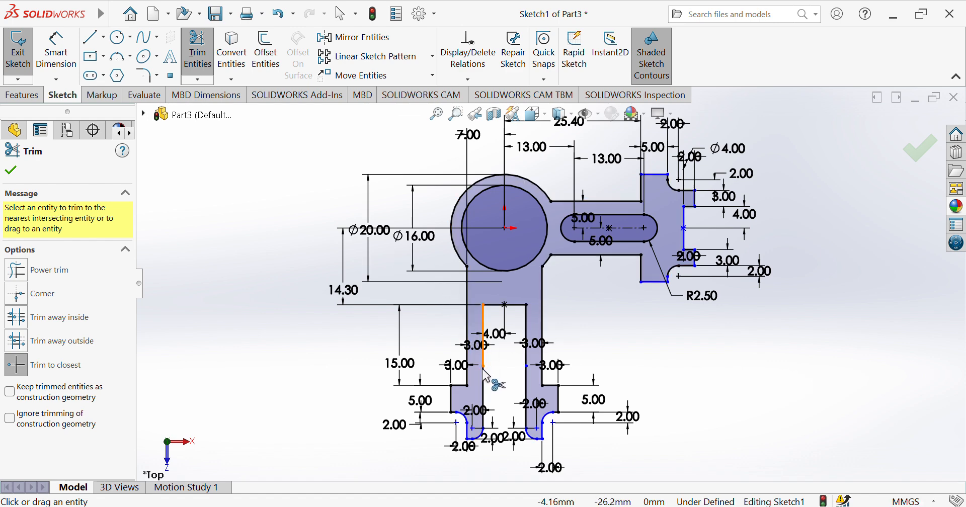
{"action": "left_click", "coordinate": [198, 50]}
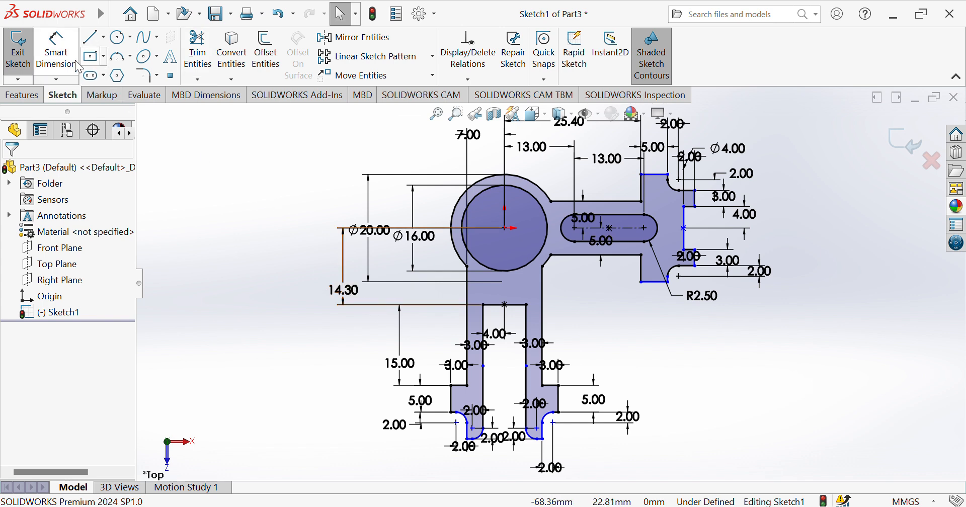
Step: Dimension the end head's recessed vertical edge 7.4 mm horizontally from the slot's nearer arc centre
{"action": "left_click", "coordinate": [56, 51]}
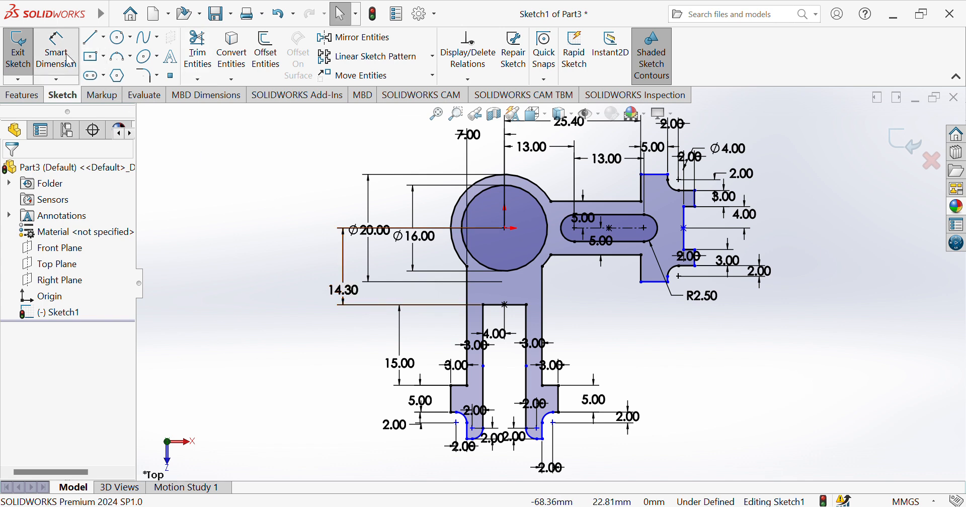
{"action": "left_click", "coordinate": [685, 230]}
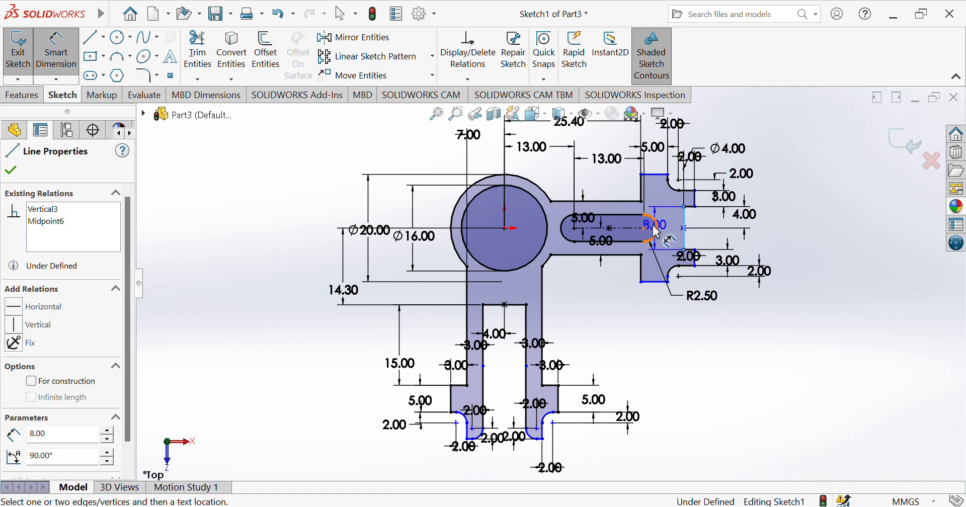
{"action": "left_click", "coordinate": [645, 230]}
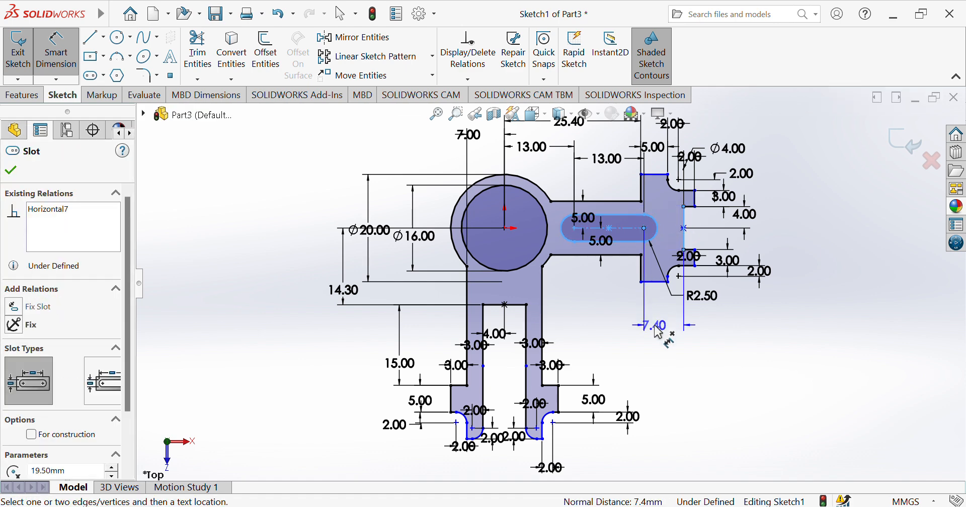
{"action": "left_click", "coordinate": [659, 333]}
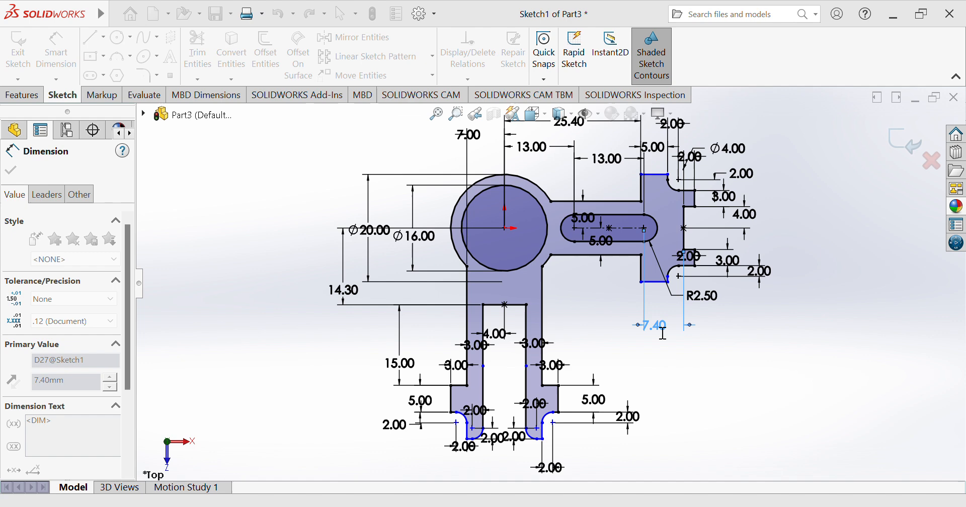
Step: Dimension the end head's upper and lower horizontal edges 10 mm each from the slot's centreline
{"action": "left_click", "coordinate": [652, 175]}
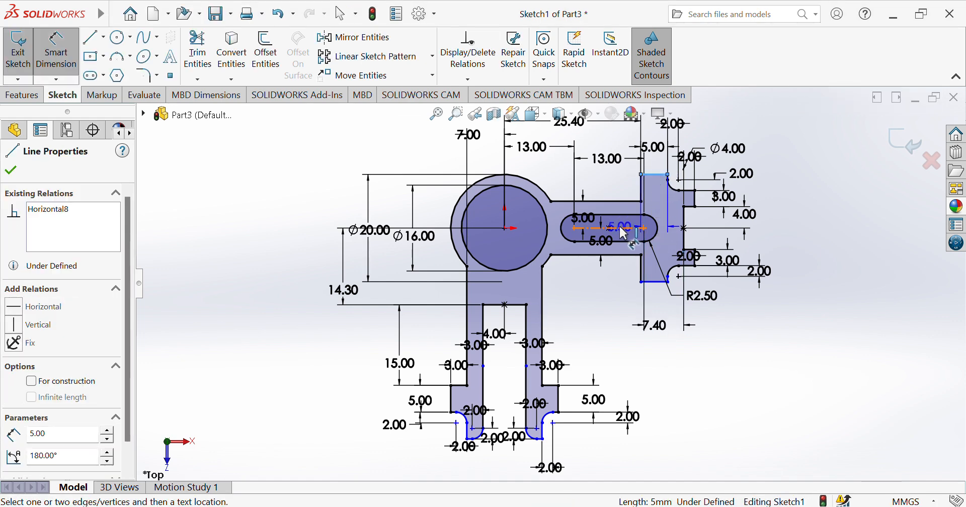
{"action": "left_click", "coordinate": [645, 228]}
{"action": "left_click", "coordinate": [787, 226]}
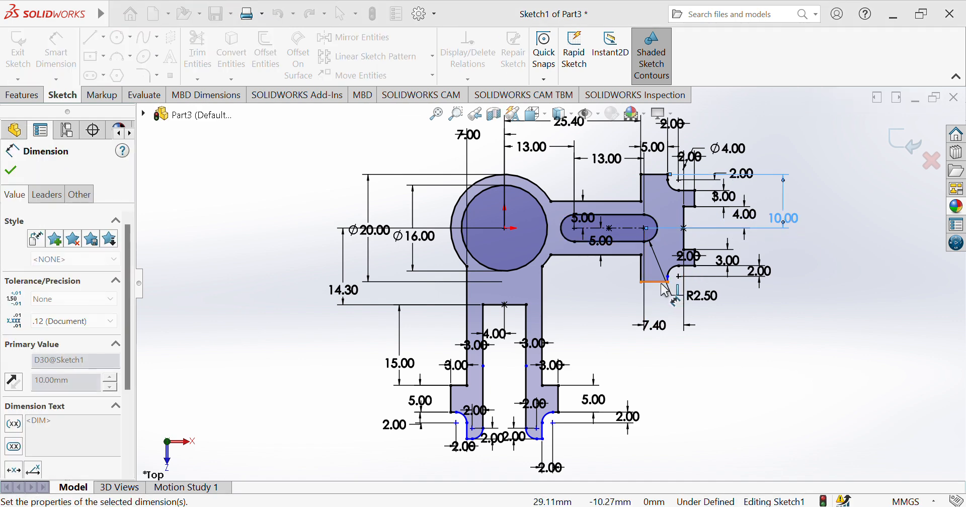
{"action": "left_click", "coordinate": [656, 282]}
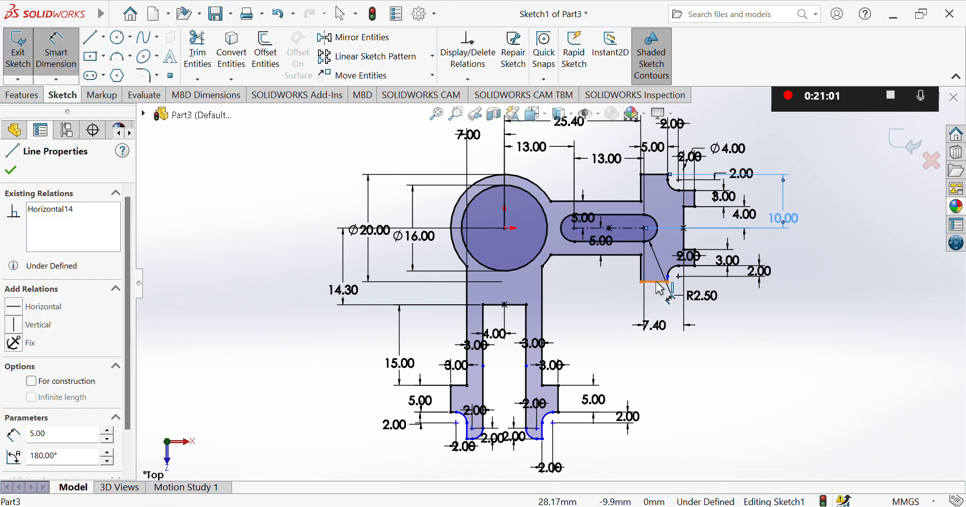
{"action": "left_click", "coordinate": [639, 234]}
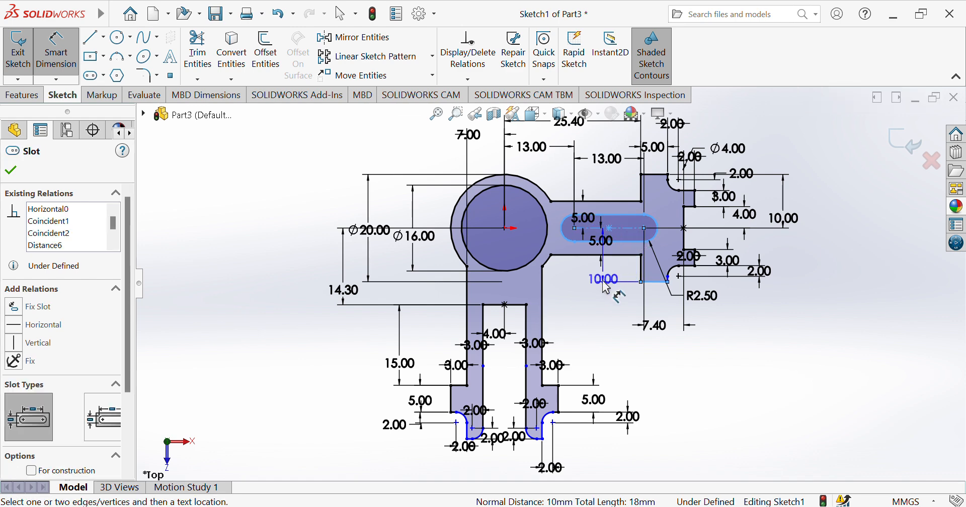
{"action": "left_click", "coordinate": [596, 265]}
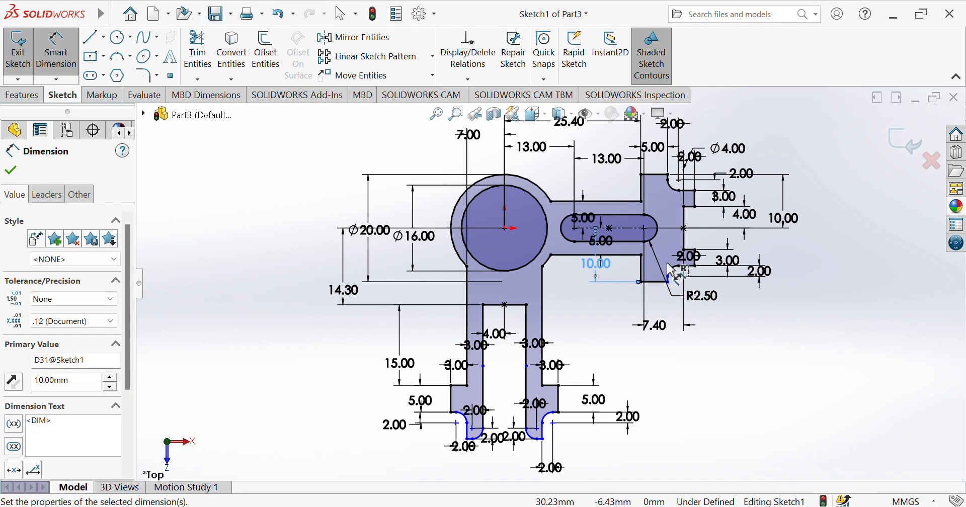
{"action": "left_click", "coordinate": [198, 51]}
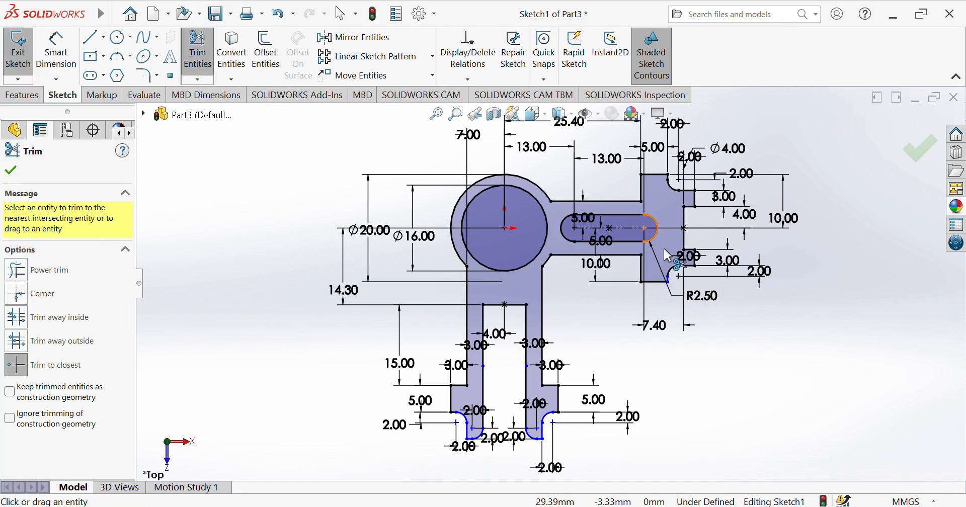
{"action": "left_click", "coordinate": [669, 279]}
{"action": "key", "text": "Escape"}
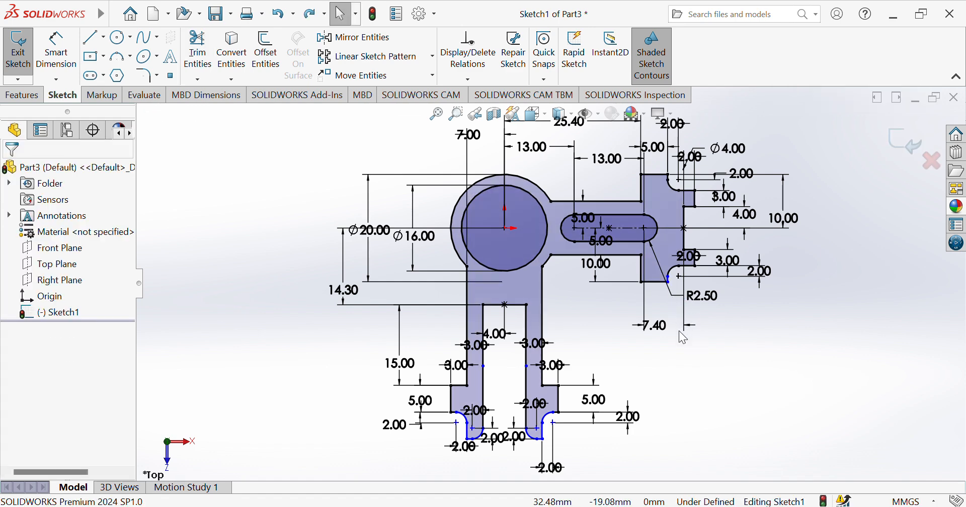
{"action": "left_click", "coordinate": [198, 51]}
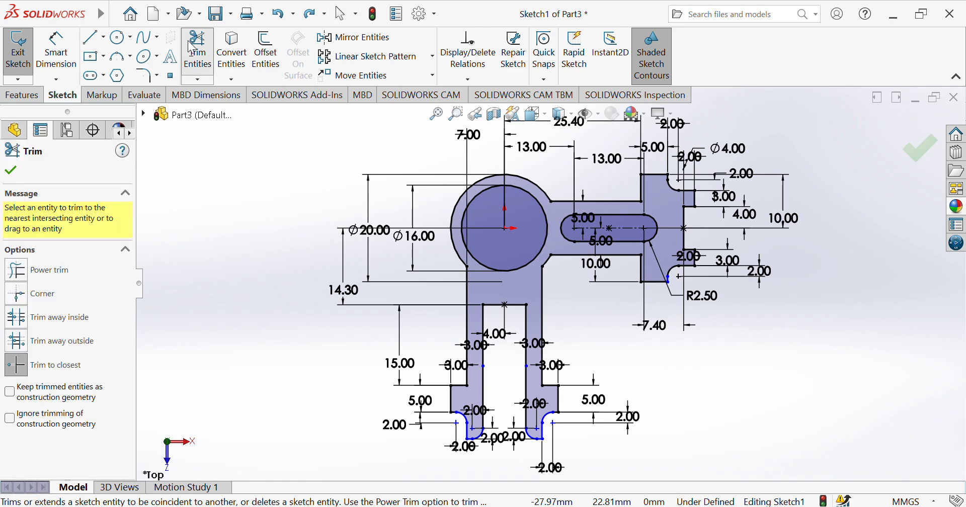
{"action": "left_click", "coordinate": [197, 51]}
Step: Try to dimension the angle between the end head's short lower vertical edge and the slot's centreline, then undo it
{"action": "left_click", "coordinate": [62, 47]}
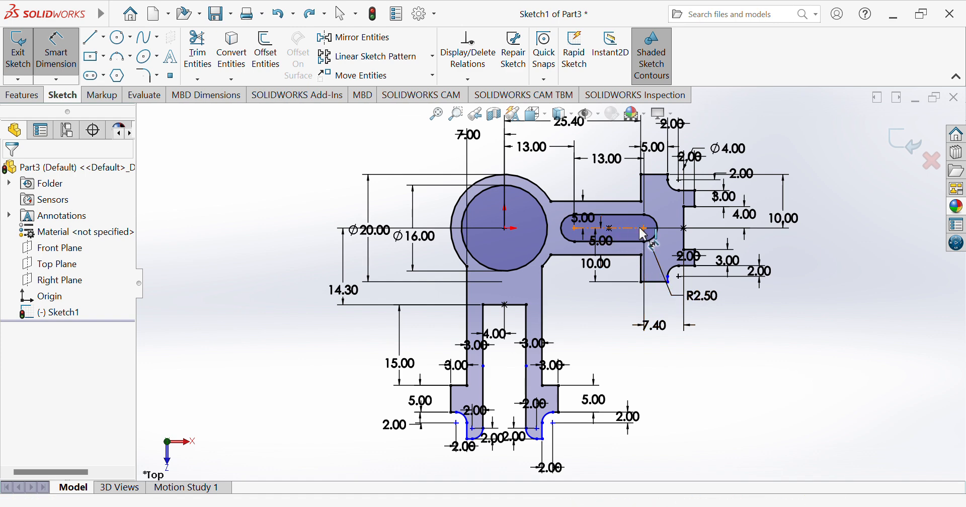
{"action": "left_click", "coordinate": [655, 230]}
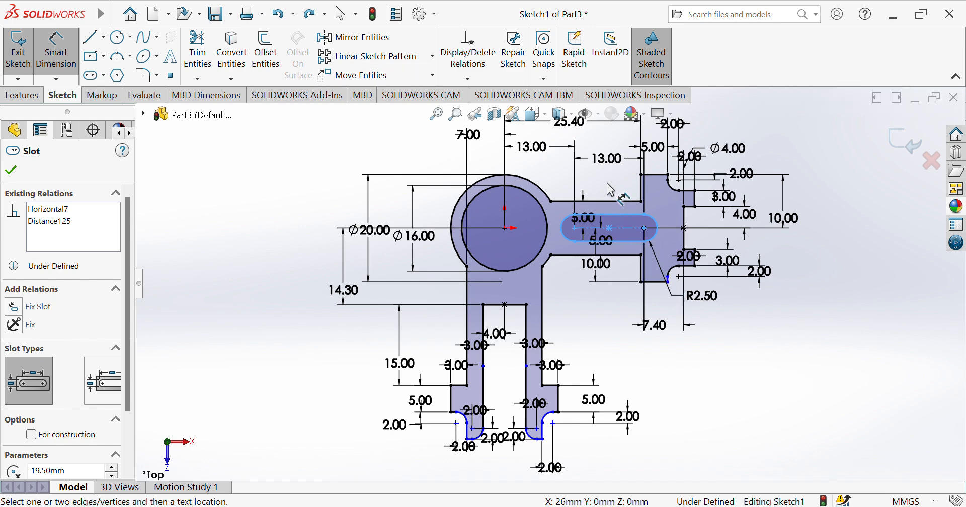
{"action": "left_click", "coordinate": [456, 114]}
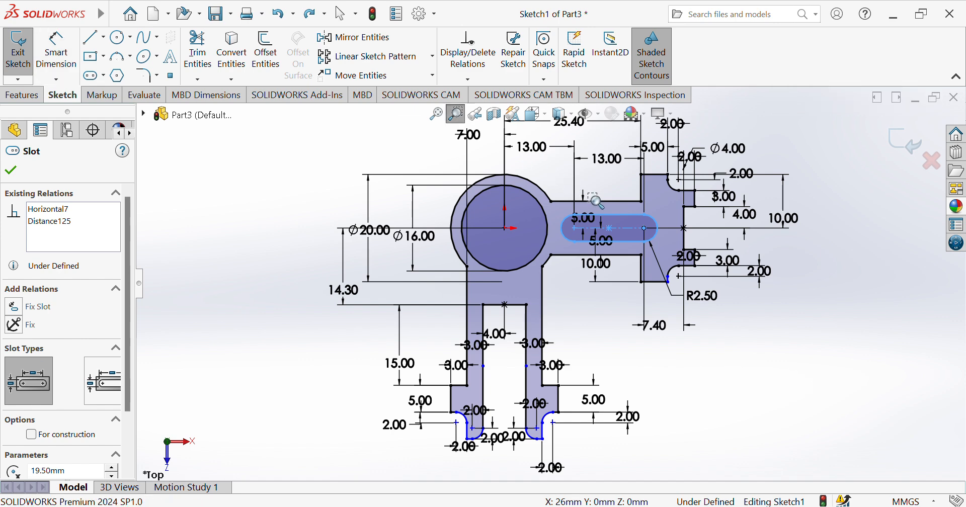
{"action": "left_click_drag", "start_coordinate": [592, 196], "coordinate": [686, 318]}
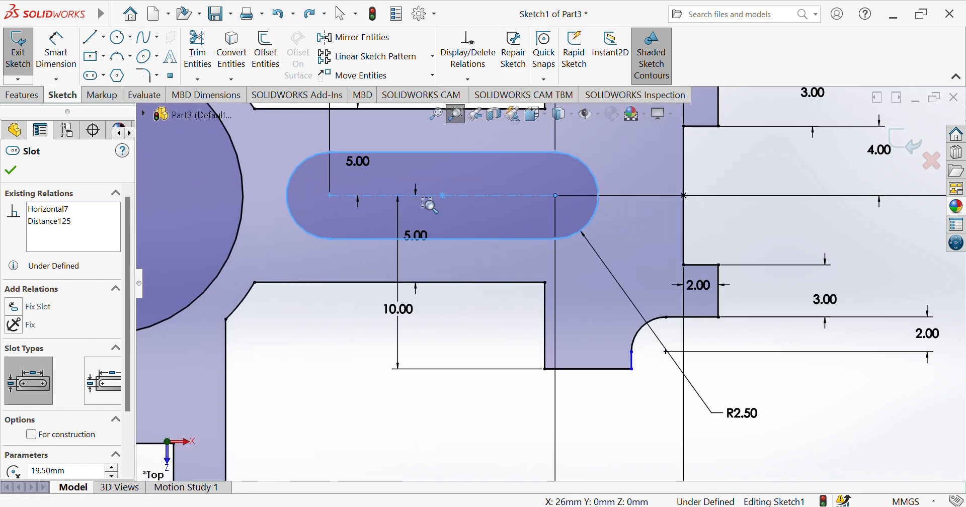
{"action": "left_click", "coordinate": [65, 59]}
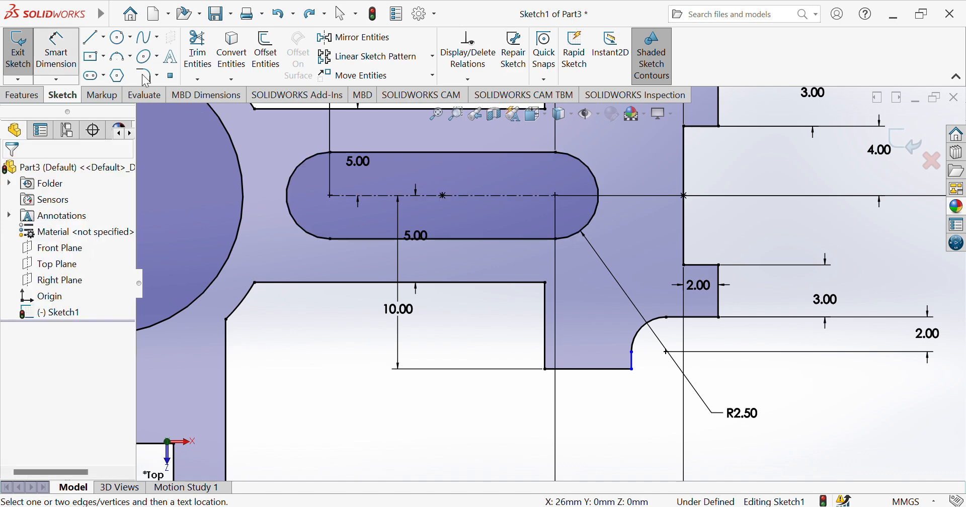
{"action": "left_click", "coordinate": [634, 364]}
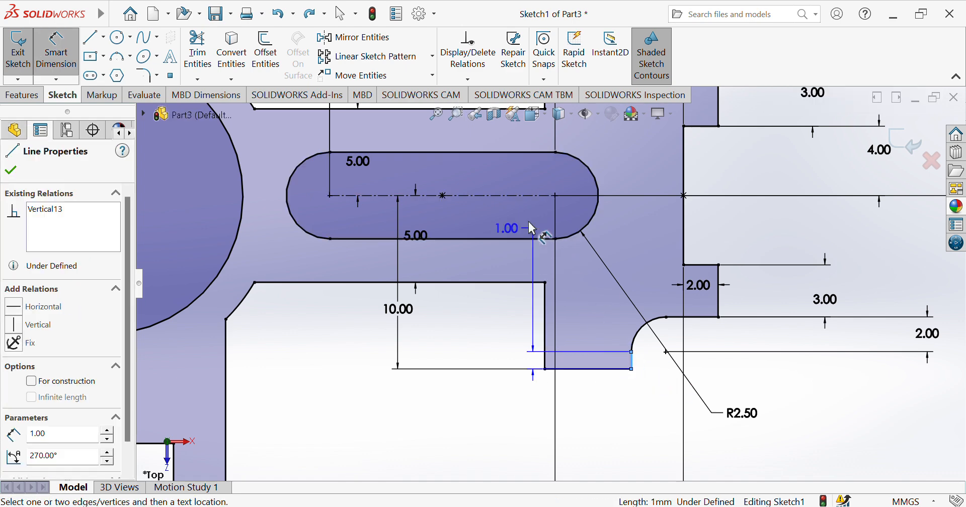
{"action": "left_click", "coordinate": [509, 195]}
{"action": "left_click", "coordinate": [560, 317]}
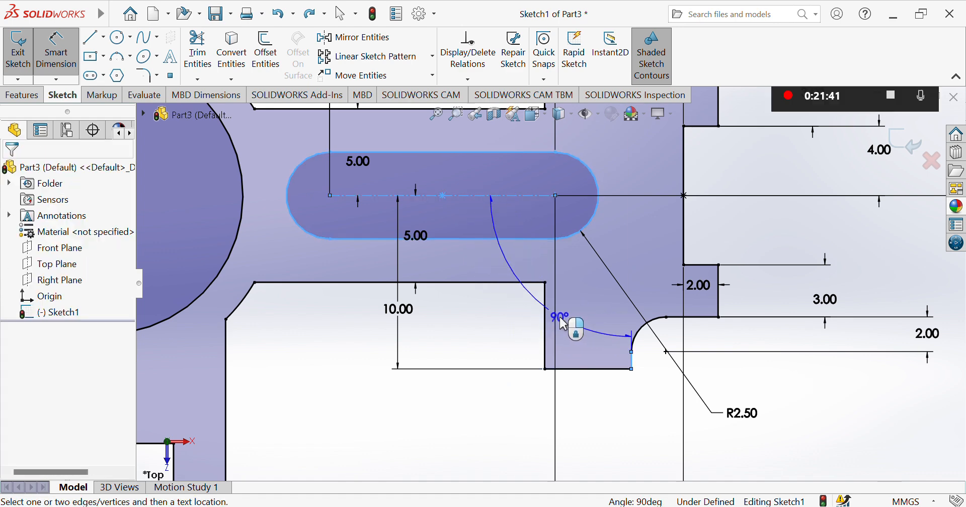
{"action": "key", "text": "ctrl+z"}
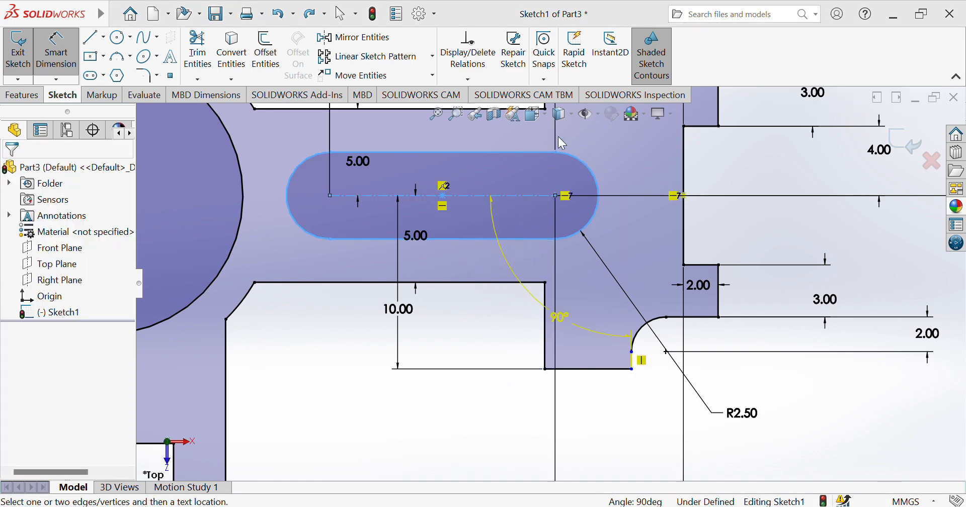
Step: Dimension the end head's short lower vertical edge 4.4 mm horizontally from the slot's nearer arc centre, placing the dimension below the head
{"action": "left_click", "coordinate": [556, 195]}
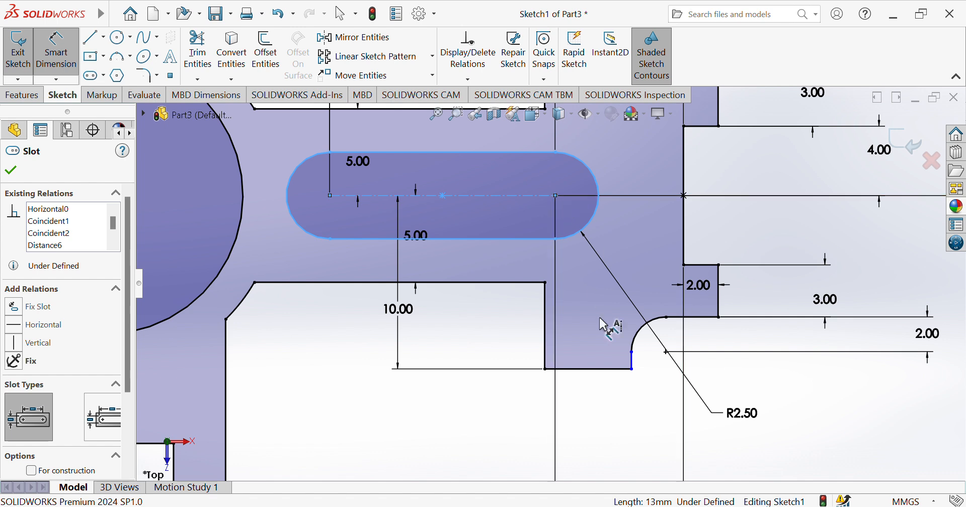
{"action": "left_click", "coordinate": [632, 362]}
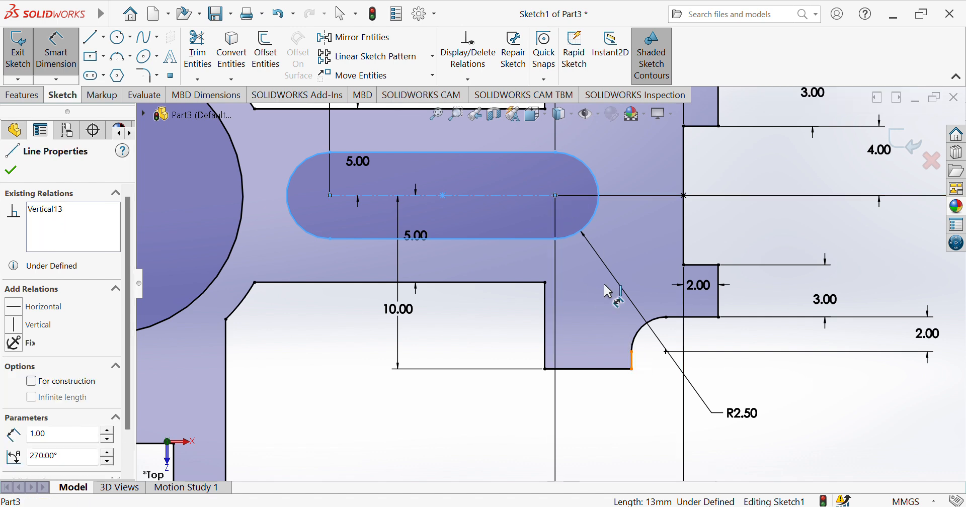
{"action": "left_click", "coordinate": [556, 195]}
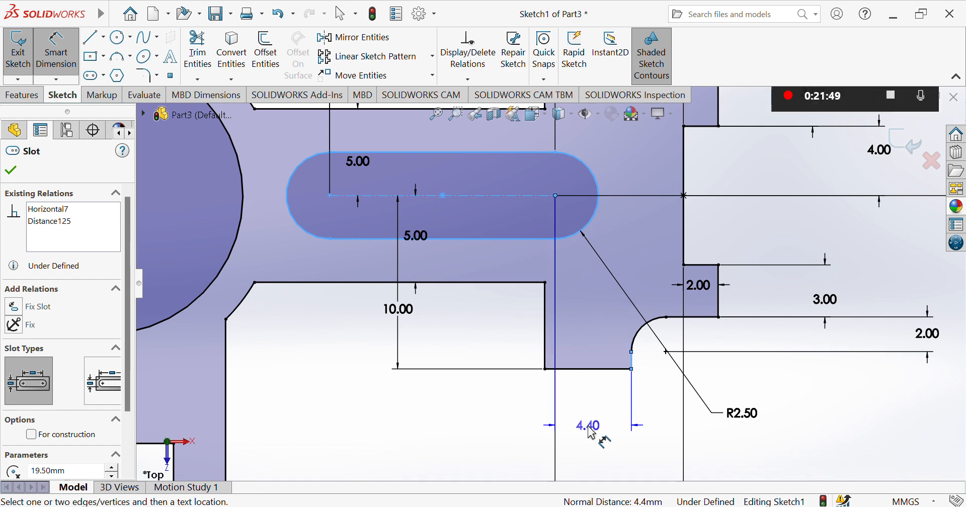
{"action": "left_click", "coordinate": [590, 430]}
{"action": "left_click", "coordinate": [593, 428]}
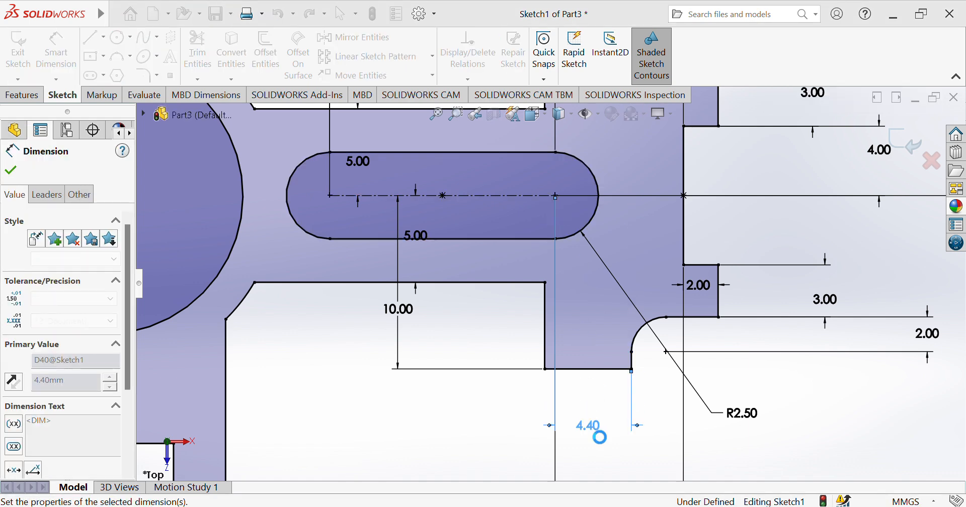
{"action": "key", "text": "f"}
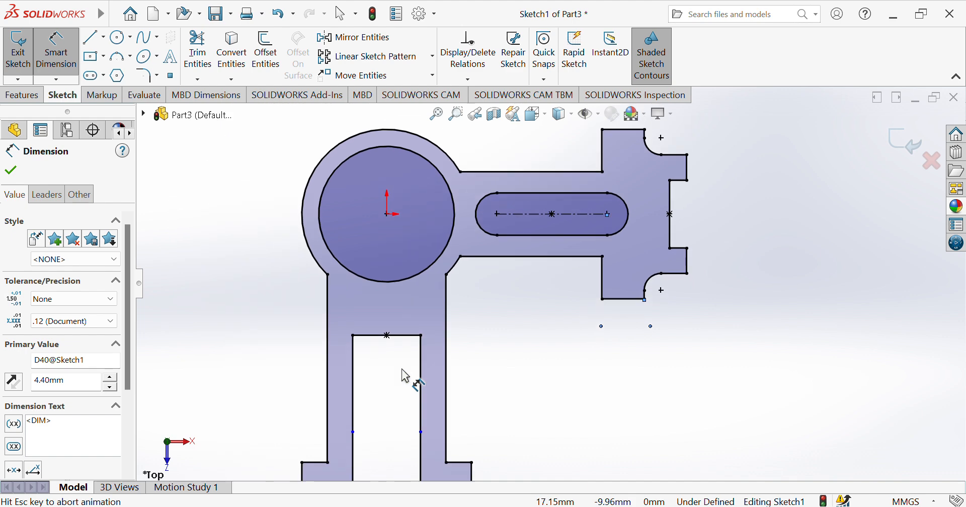
{"action": "left_click", "coordinate": [696, 373]}
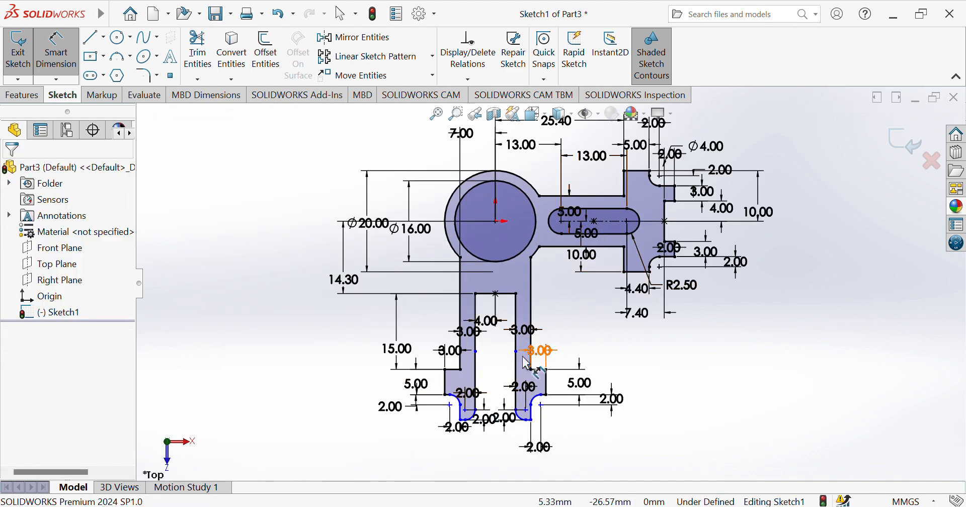
Step: Try to dimension the vertical distance between the origin and the centre of the right leg's concave corner arc
{"action": "left_click", "coordinate": [541, 405]}
{"action": "left_click", "coordinate": [497, 221]}
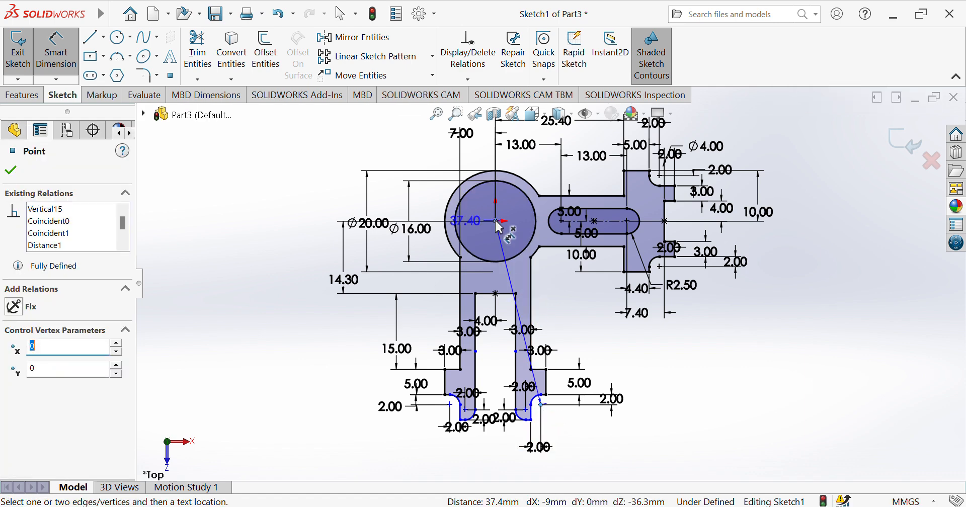
{"action": "left_click", "coordinate": [683, 318]}
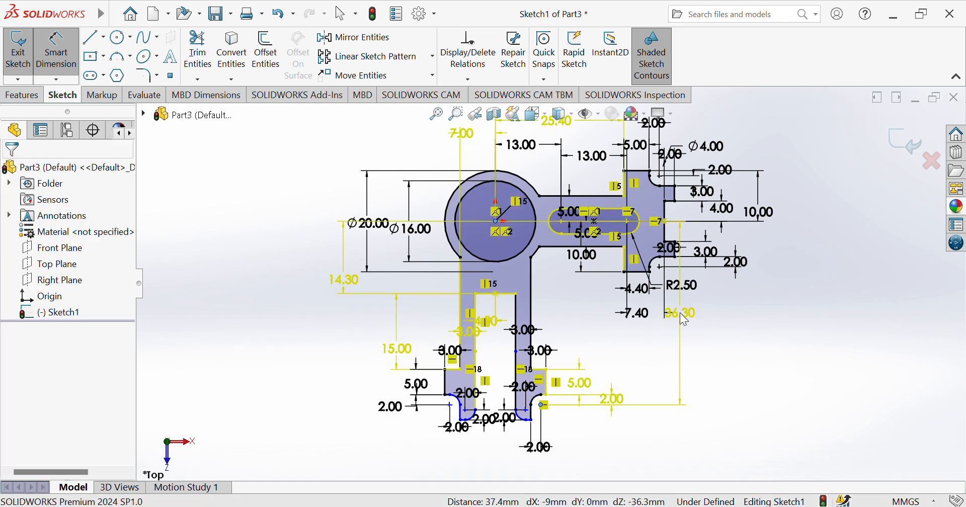
{"action": "left_click", "coordinate": [546, 278]}
{"action": "left_click", "coordinate": [542, 406]}
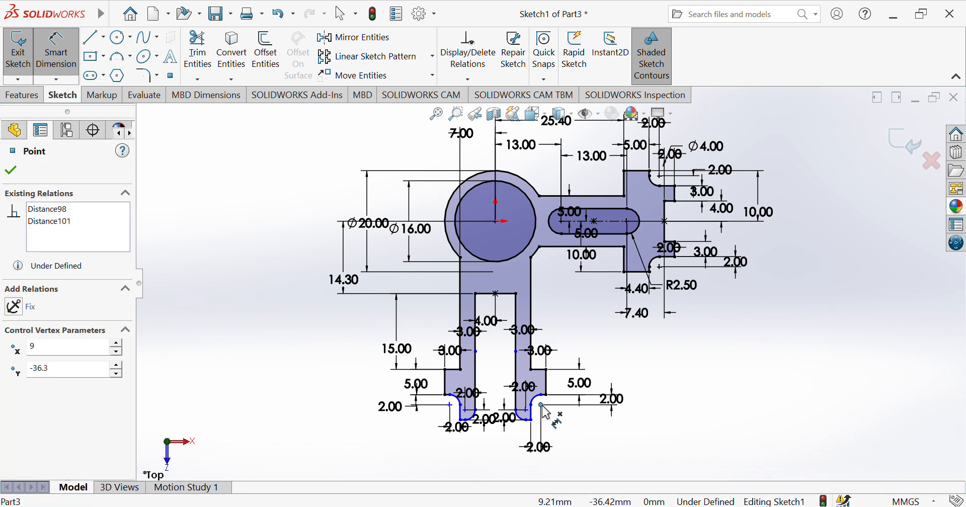
{"action": "left_click", "coordinate": [496, 222]}
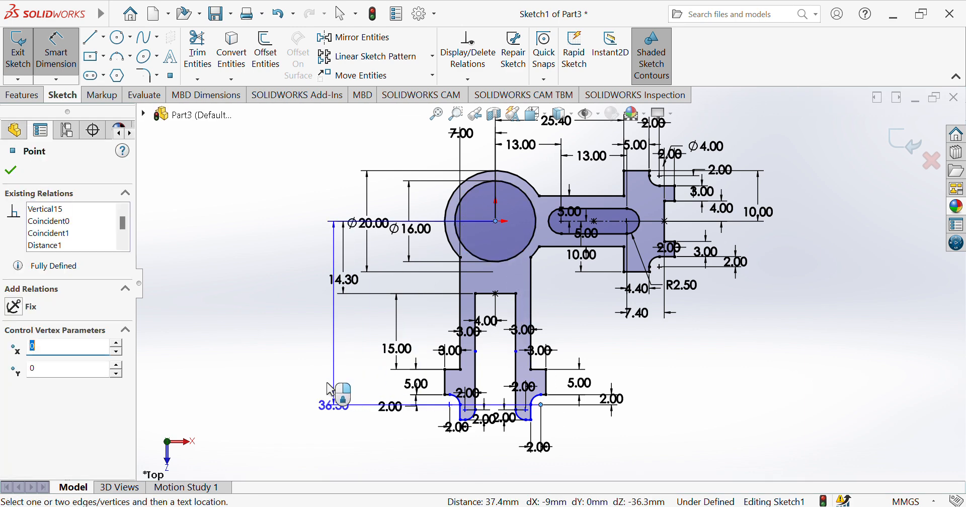
{"action": "left_click", "coordinate": [305, 381]}
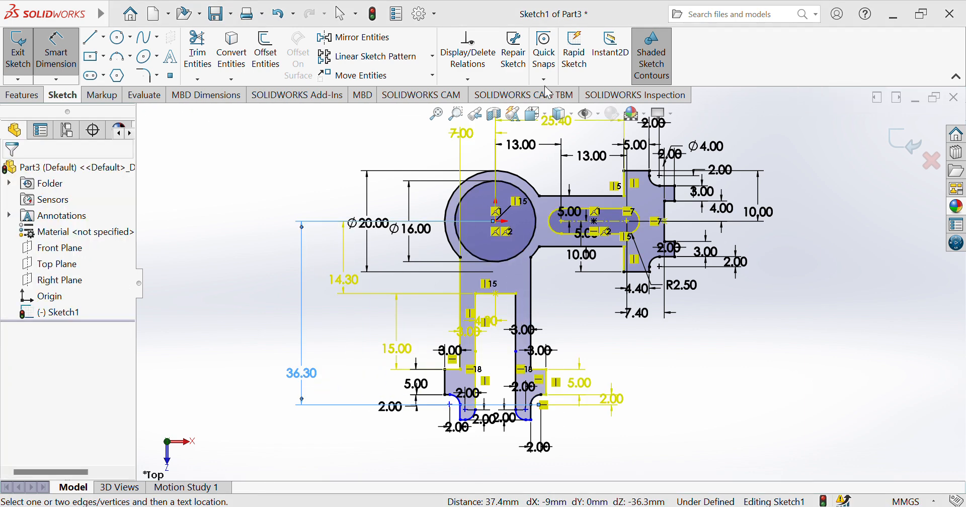
{"action": "left_click", "coordinate": [493, 233]}
Step: Dimension the centres of the right and left legs' concave corner arcs 9 mm horizontally from the origin, placing both dimensions below the legs
{"action": "left_click", "coordinate": [497, 223]}
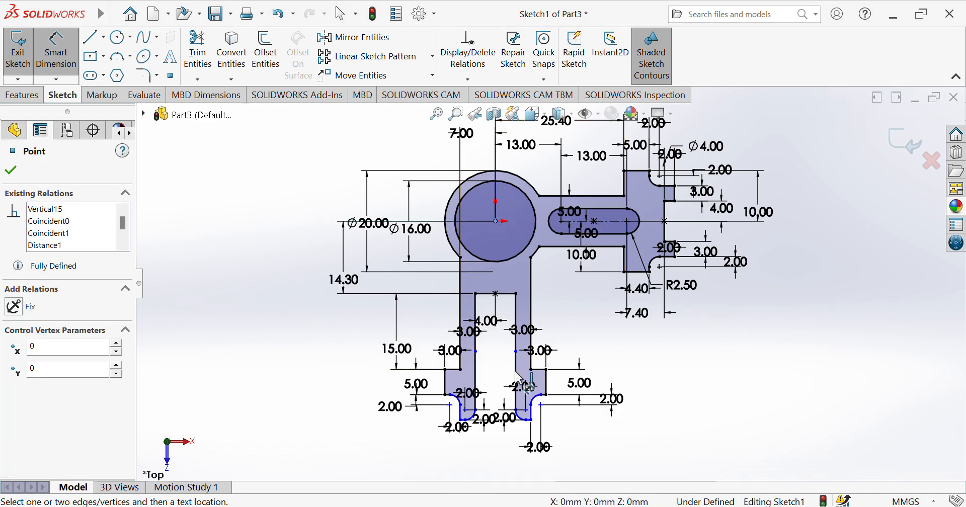
{"action": "left_click", "coordinate": [543, 406]}
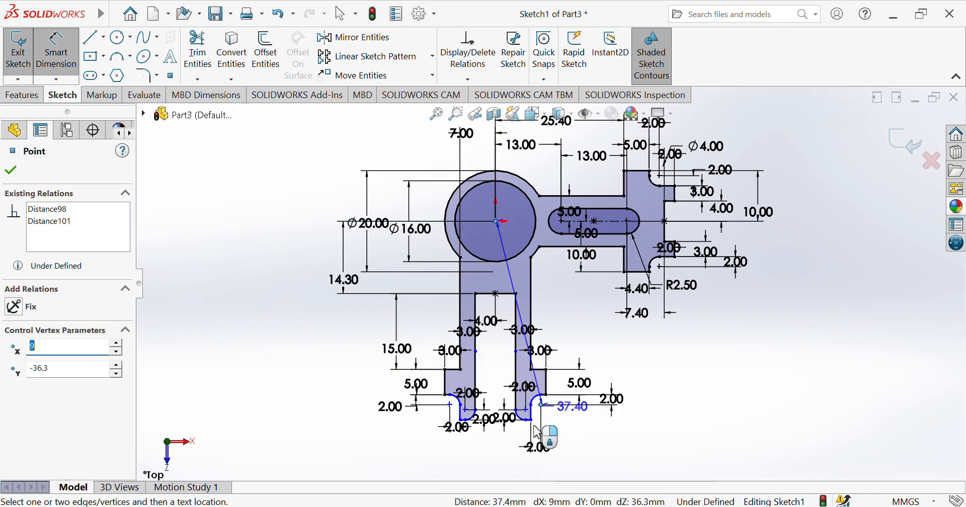
{"action": "left_click", "coordinate": [522, 474]}
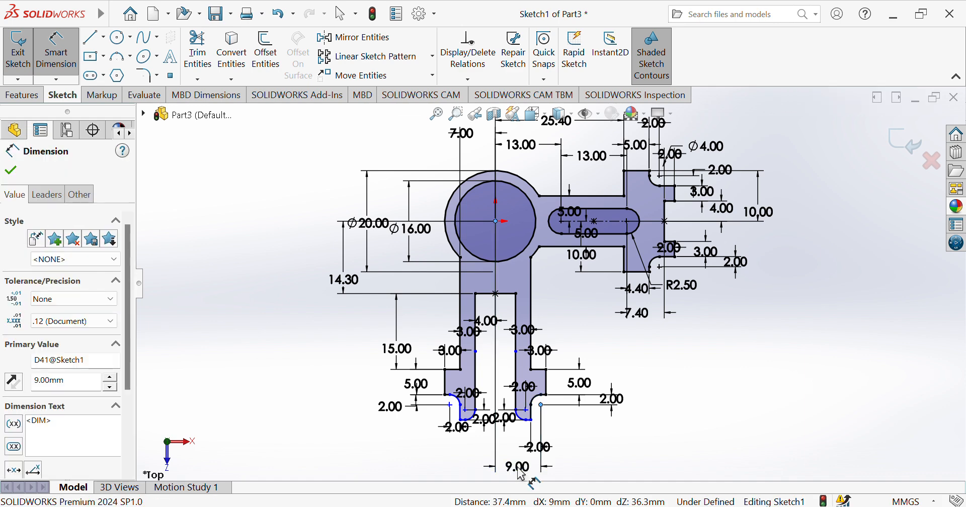
{"action": "key", "text": "Return"}
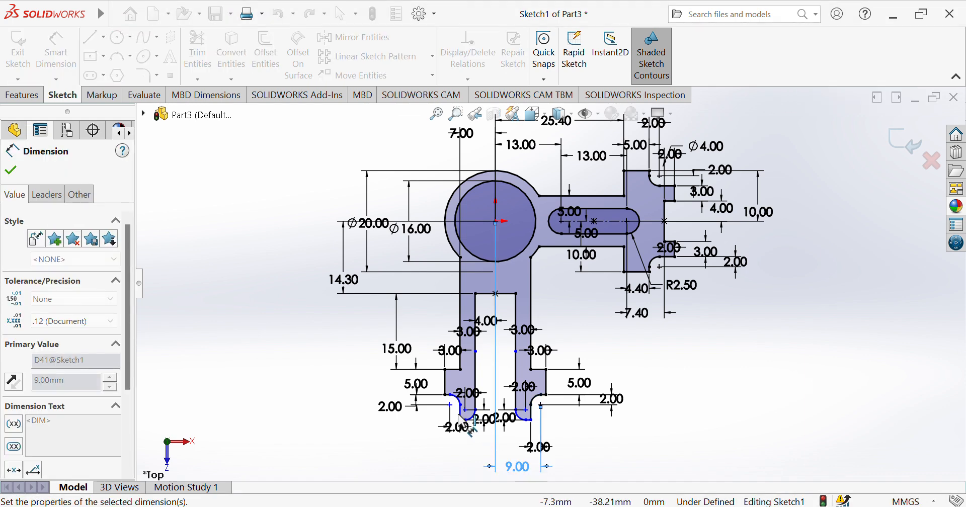
{"action": "left_click", "coordinate": [450, 405]}
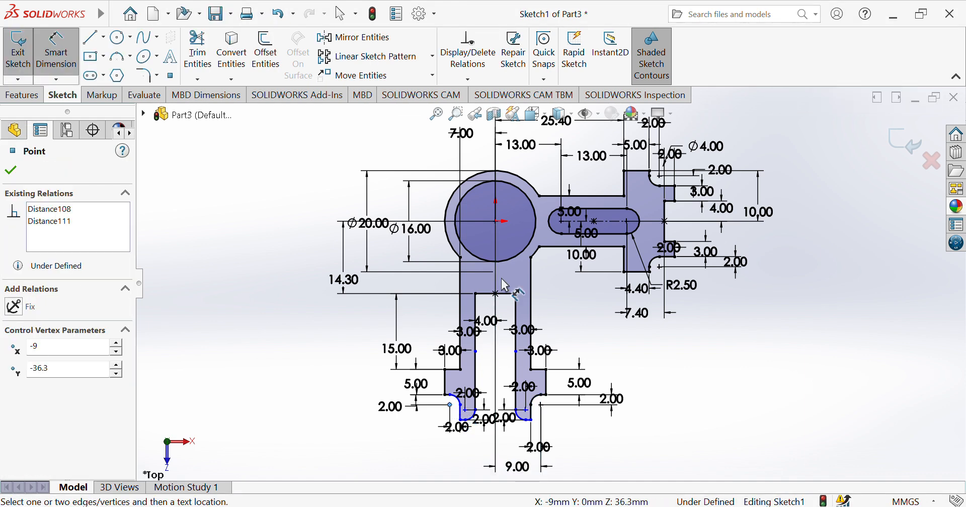
{"action": "left_click", "coordinate": [497, 222]}
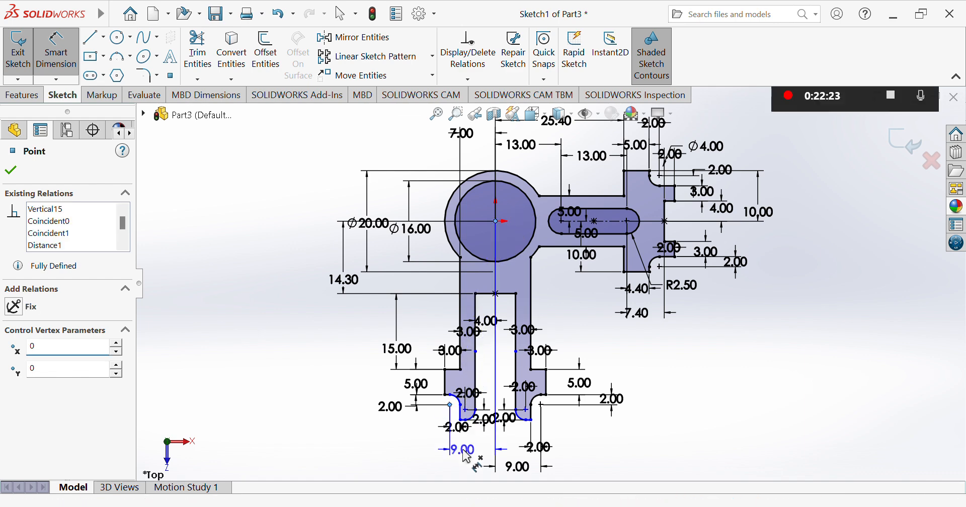
{"action": "left_click", "coordinate": [467, 457]}
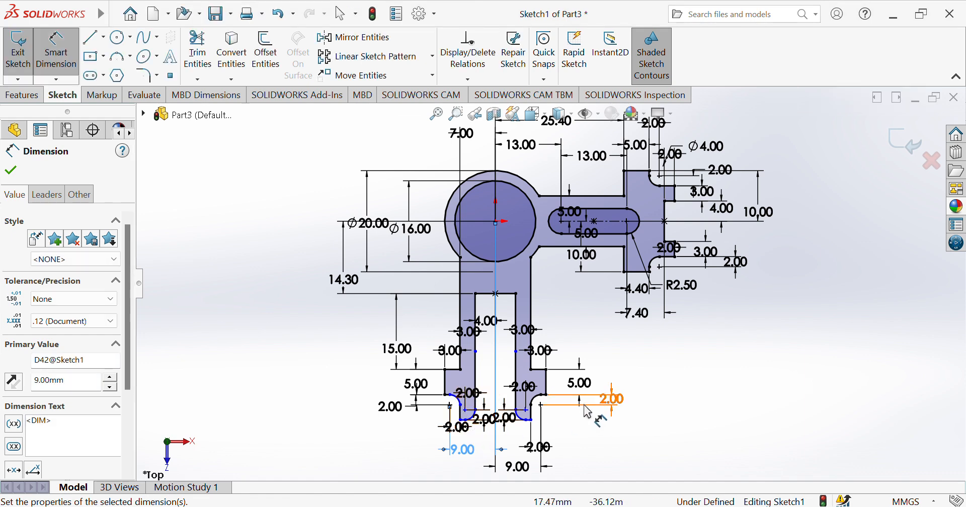
Step: Dimension the distance between the free points on the two legs' inner vertical edges as 8 mm, placing the dimension between the legs
{"action": "left_click", "coordinate": [455, 114]}
{"action": "mouse_move", "coordinate": [430, 153]}
{"action": "left_mouse_down"}
{"action": "mouse_move", "coordinate": [550, 267]}
{"action": "mouse_move", "coordinate": [544, 436]}
{"action": "mouse_move", "coordinate": [558, 455]}
{"action": "mouse_move", "coordinate": [563, 445]}
{"action": "left_mouse_up"}
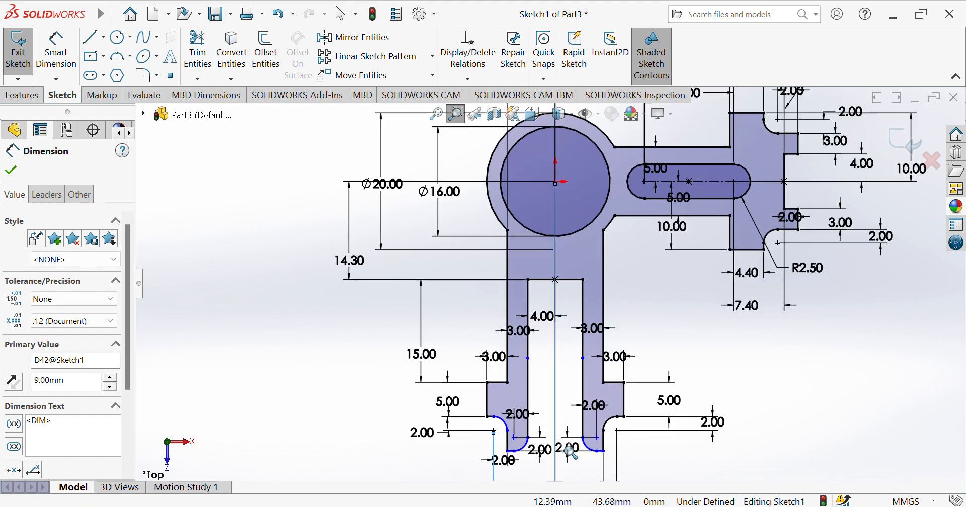
{"action": "left_click", "coordinate": [56, 53]}
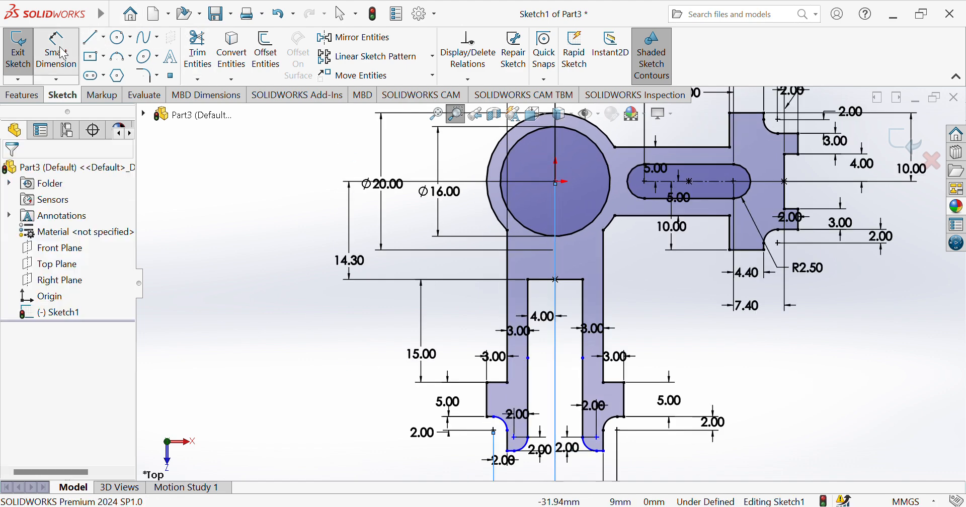
{"action": "left_click", "coordinate": [529, 360]}
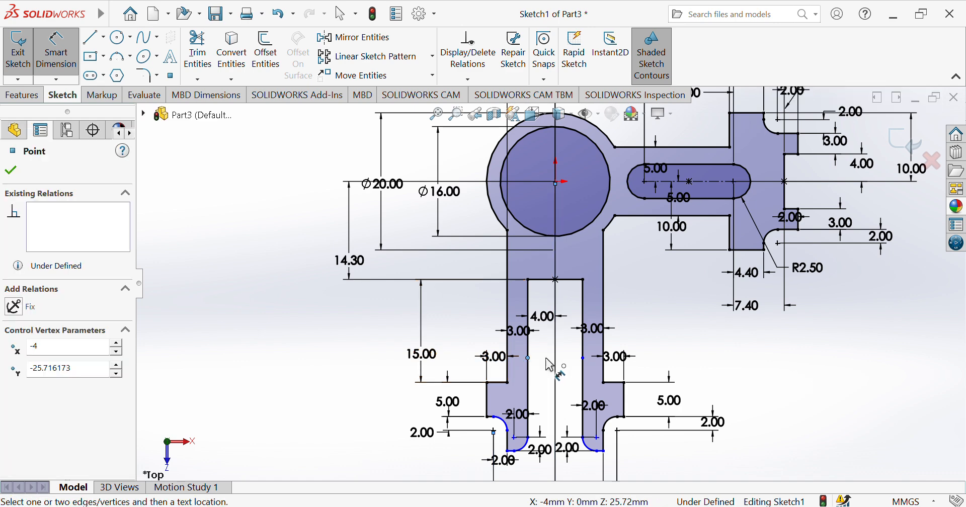
{"action": "left_click", "coordinate": [583, 358]}
{"action": "left_click", "coordinate": [555, 383]}
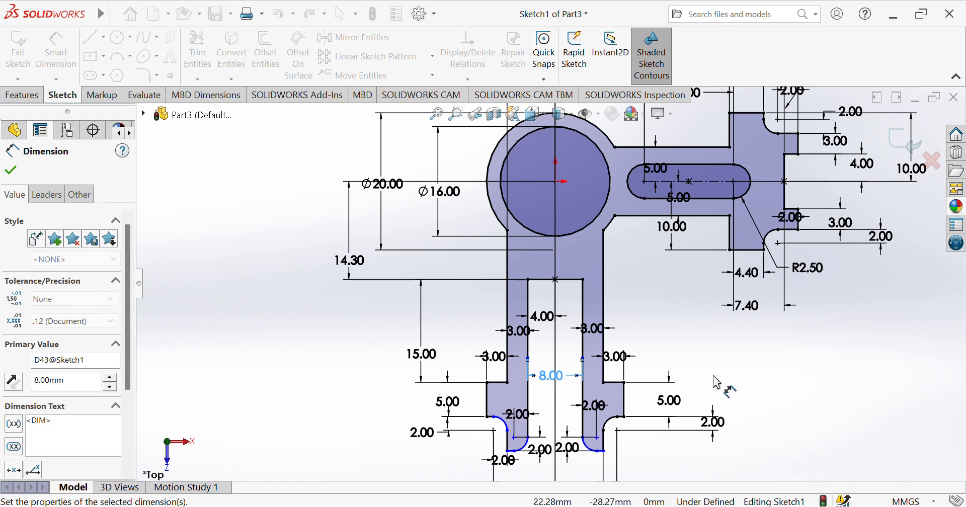
{"action": "left_click", "coordinate": [736, 376]}
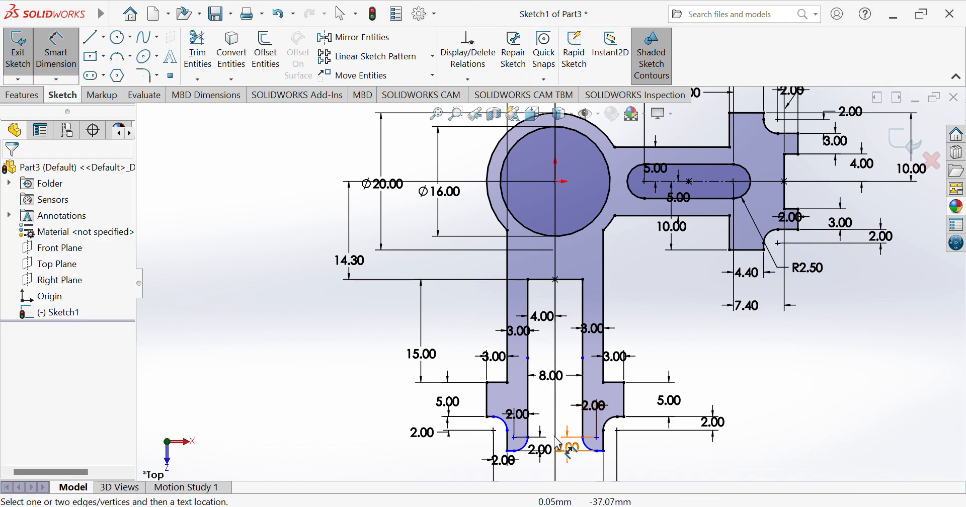
{"action": "left_click", "coordinate": [507, 428]}
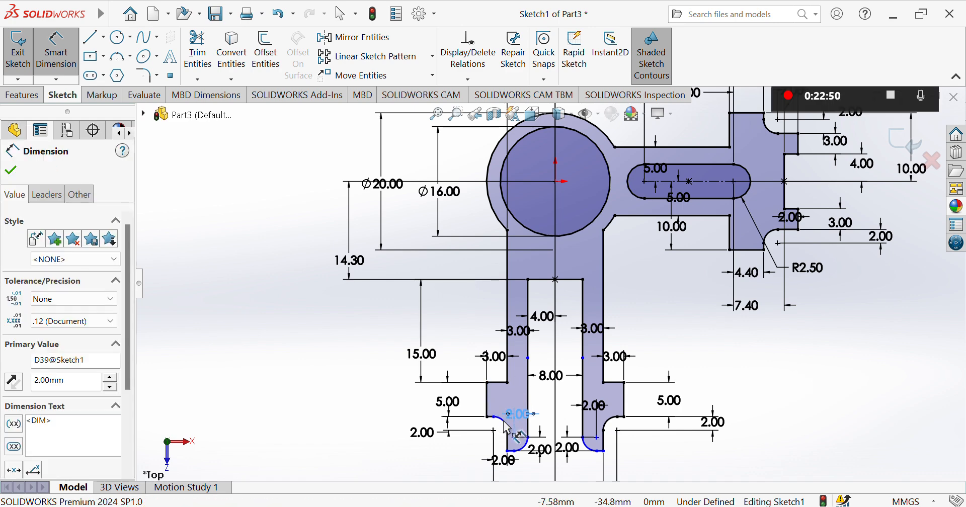
Step: Try to dimension the distance from the midpoint of the edge between the legs to the centre of the left leg's concave corner arc
{"action": "left_click", "coordinate": [556, 279]}
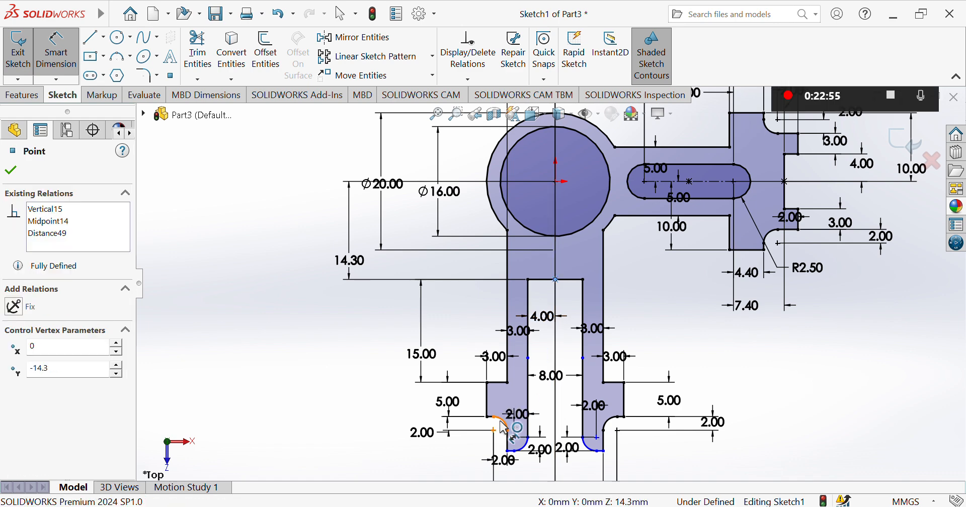
{"action": "left_click", "coordinate": [503, 426]}
{"action": "left_click", "coordinate": [465, 362]}
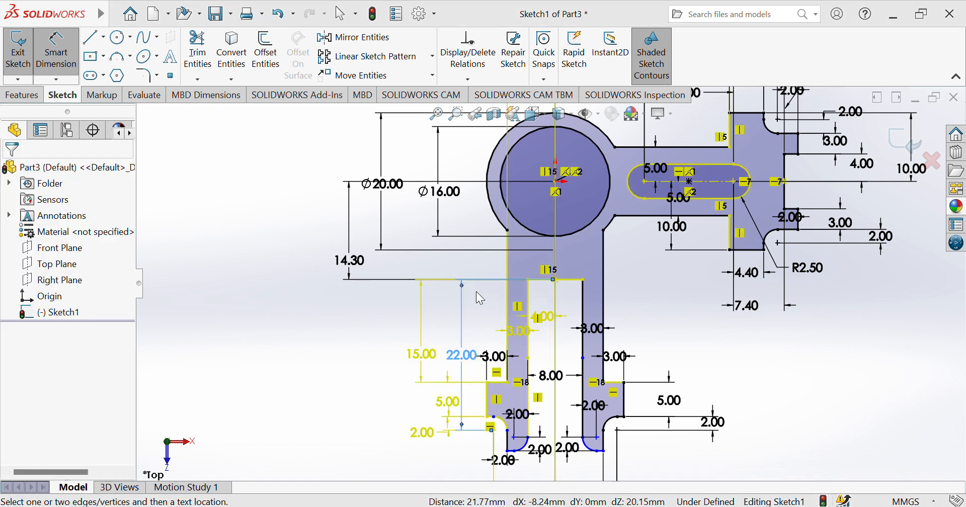
{"action": "left_click", "coordinate": [550, 96]}
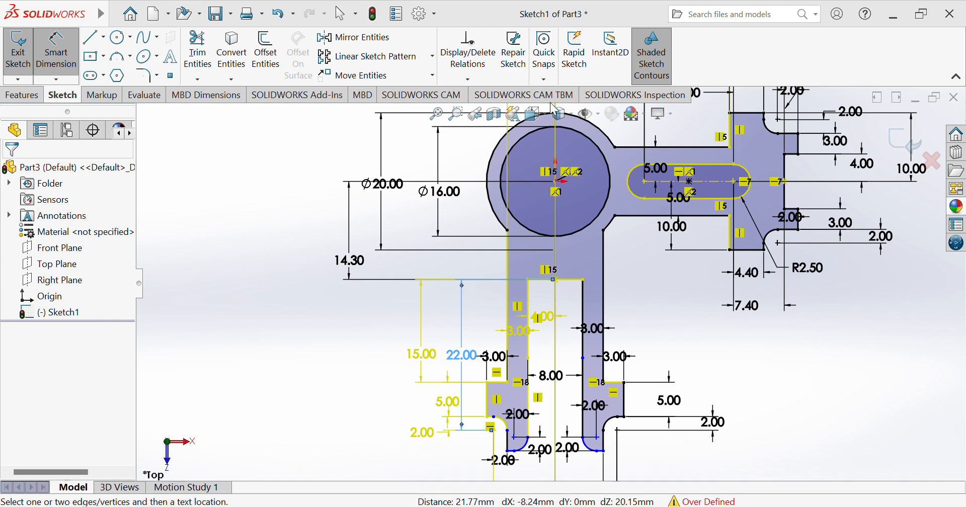
{"action": "left_click", "coordinate": [557, 280]}
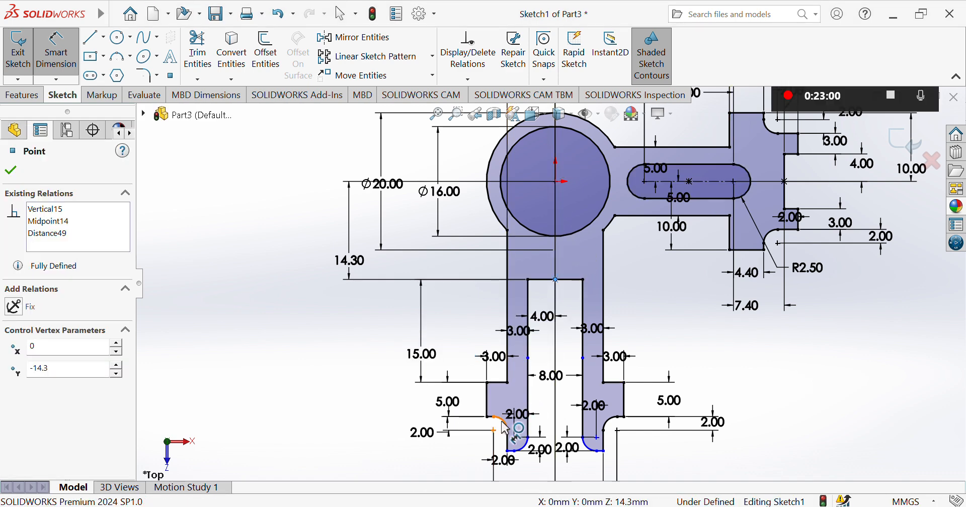
{"action": "left_click", "coordinate": [504, 424]}
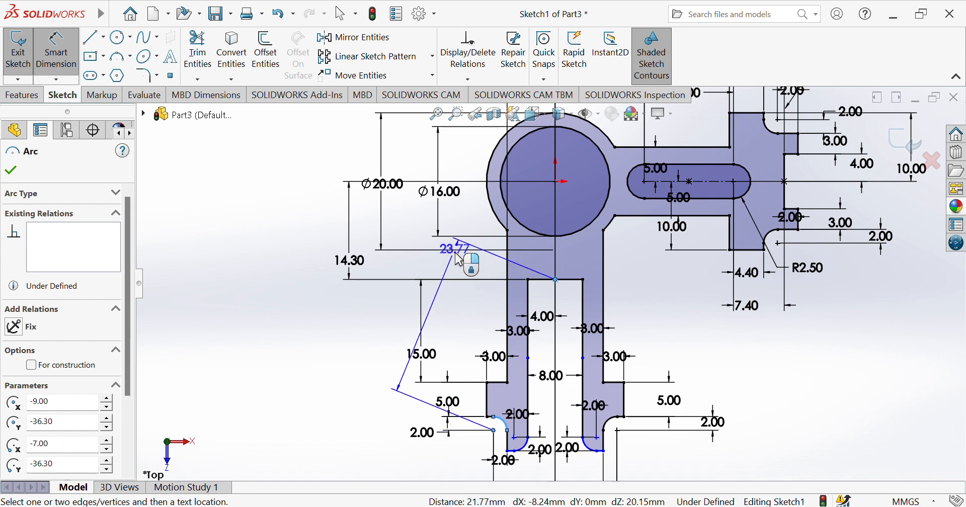
{"action": "left_click", "coordinate": [458, 270]}
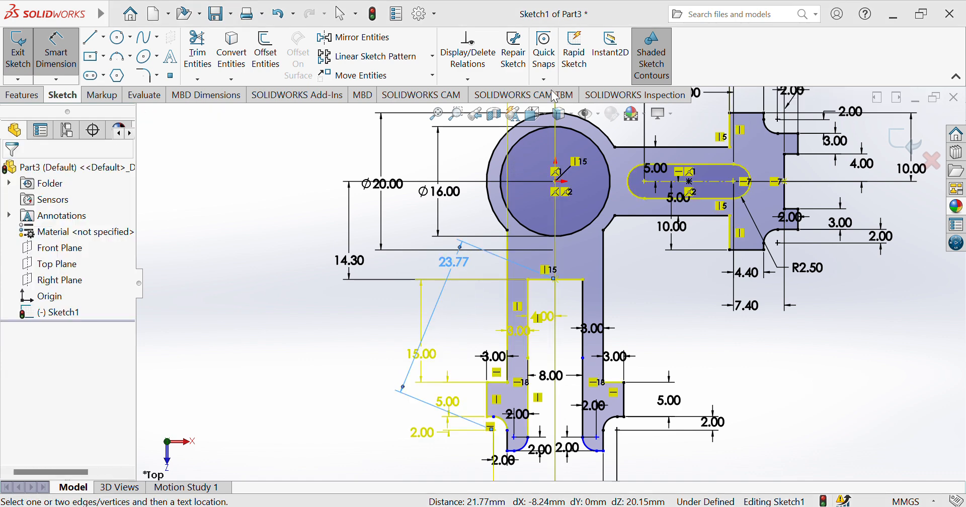
{"action": "key", "text": "ctrl+z"}
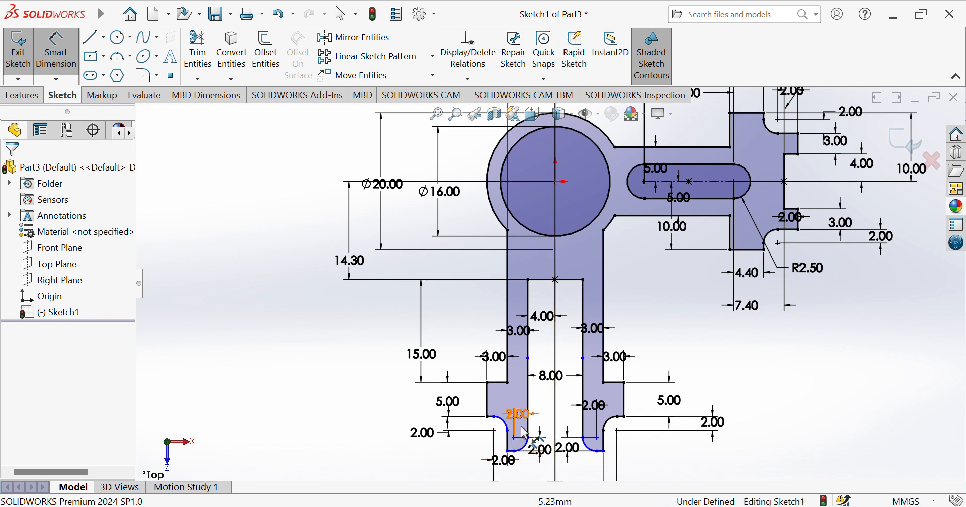
Step: Try to dimension the vertical distance between the right leg's short bottom edge and the horizontal edge joining the legs
{"action": "left_click", "coordinate": [603, 456]}
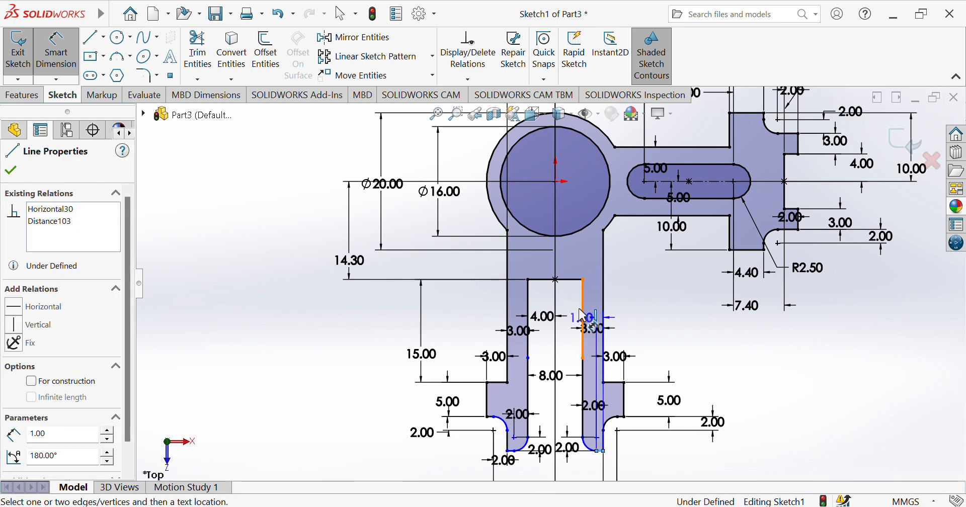
{"action": "left_click", "coordinate": [563, 279]}
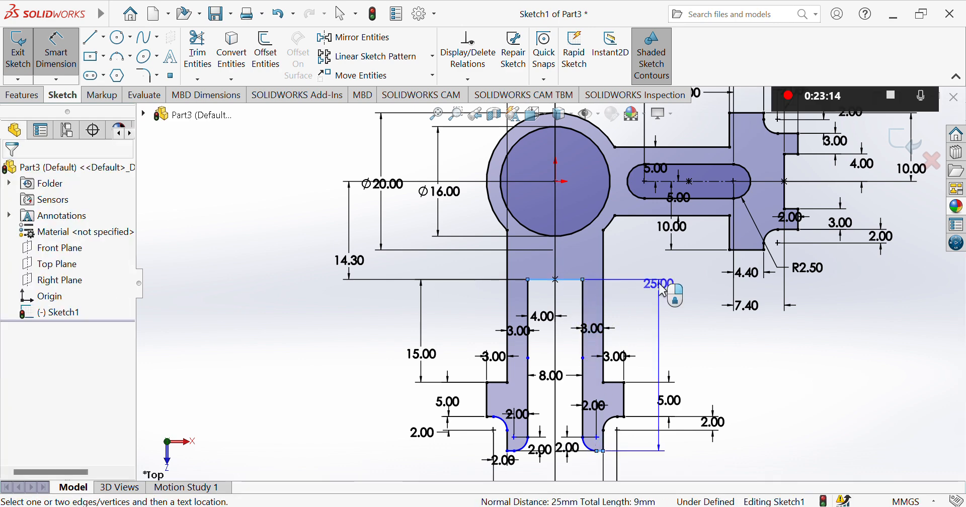
{"action": "left_click", "coordinate": [659, 284]}
{"action": "left_click", "coordinate": [550, 88]}
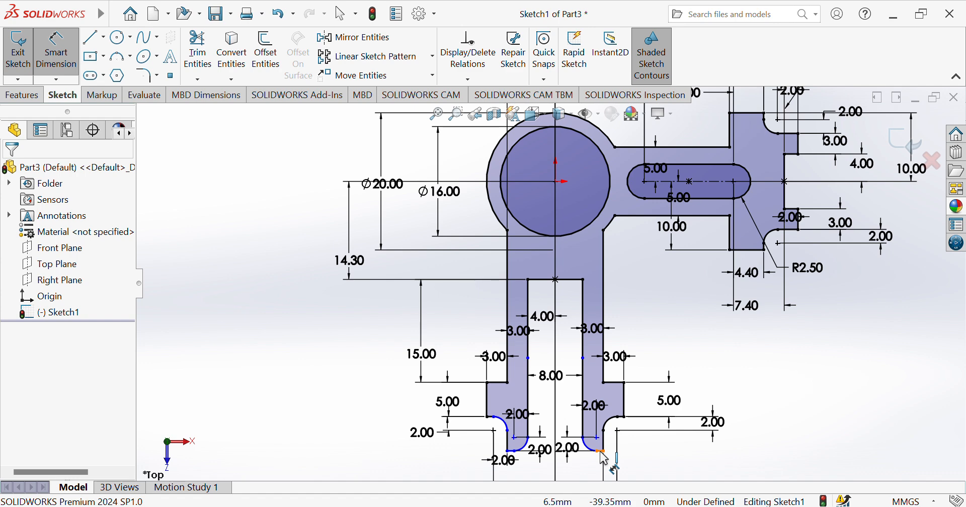
Step: Dimension the short bottom edges of the right and left legs 39.3 mm vertically from the origin
{"action": "left_click", "coordinate": [600, 451]}
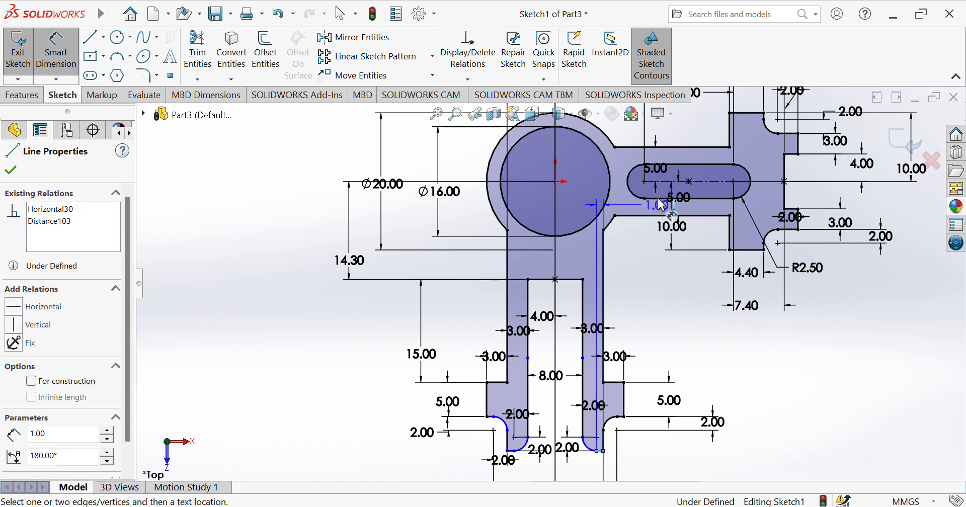
{"action": "left_click", "coordinate": [556, 182]}
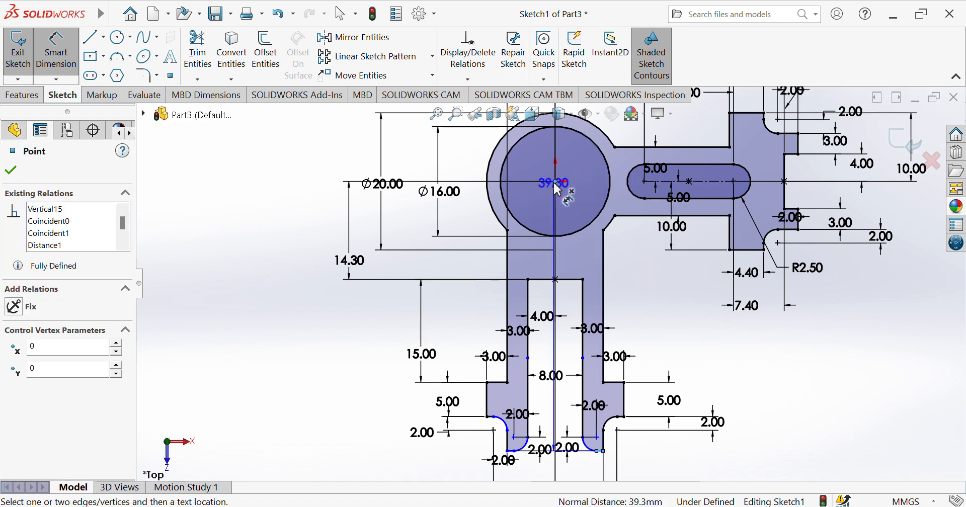
{"action": "left_click", "coordinate": [582, 200]}
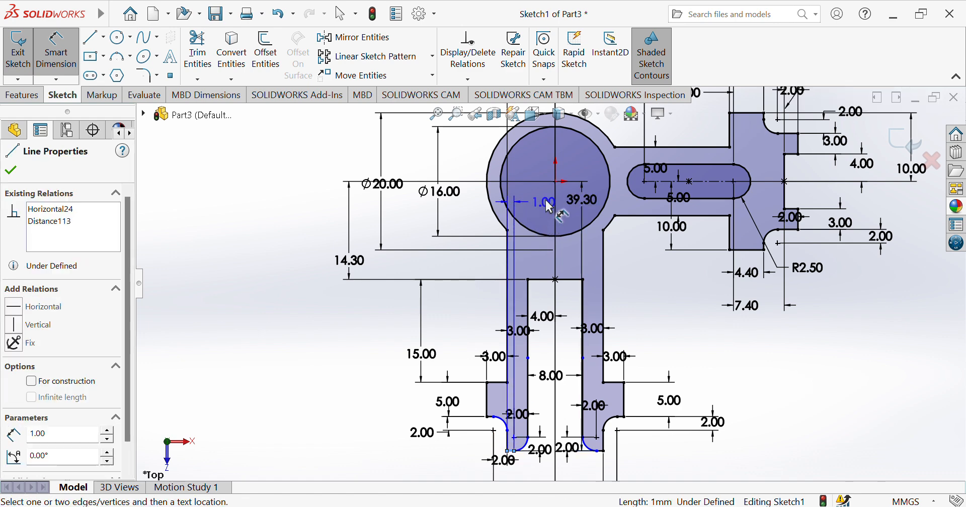
{"action": "left_click", "coordinate": [557, 185]}
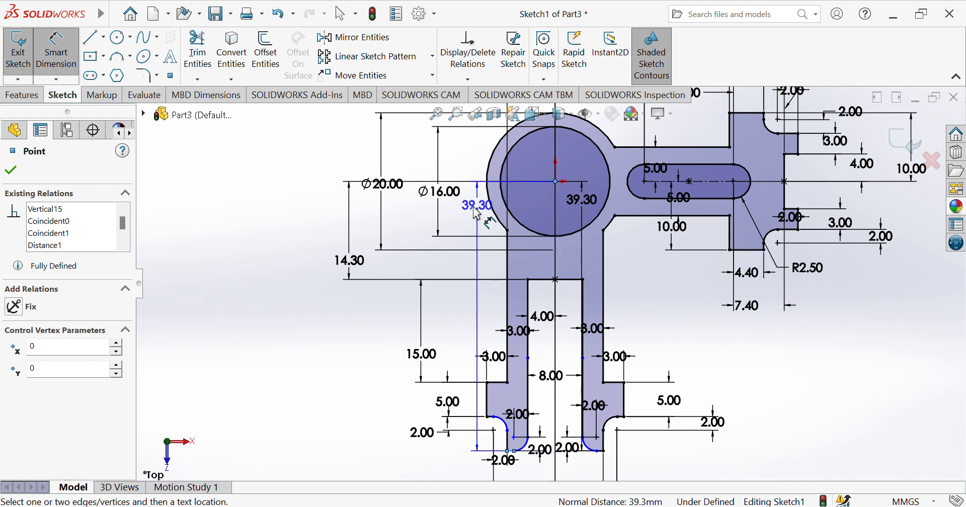
{"action": "left_click", "coordinate": [478, 212]}
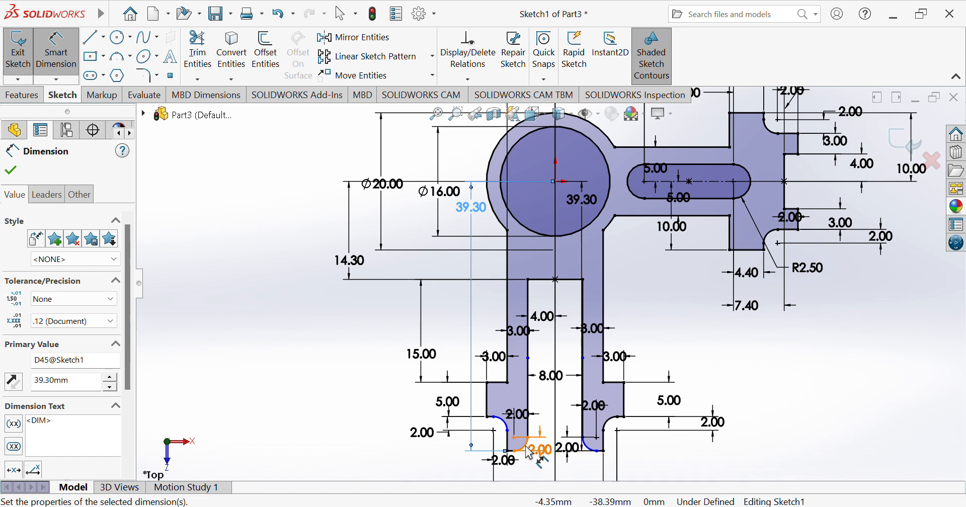
Step: Try to dimension the distance between the centres of the left leg's concave corner arc and rounded bottom corner arc
{"action": "left_click", "coordinate": [511, 433]}
{"action": "left_click", "coordinate": [510, 432]}
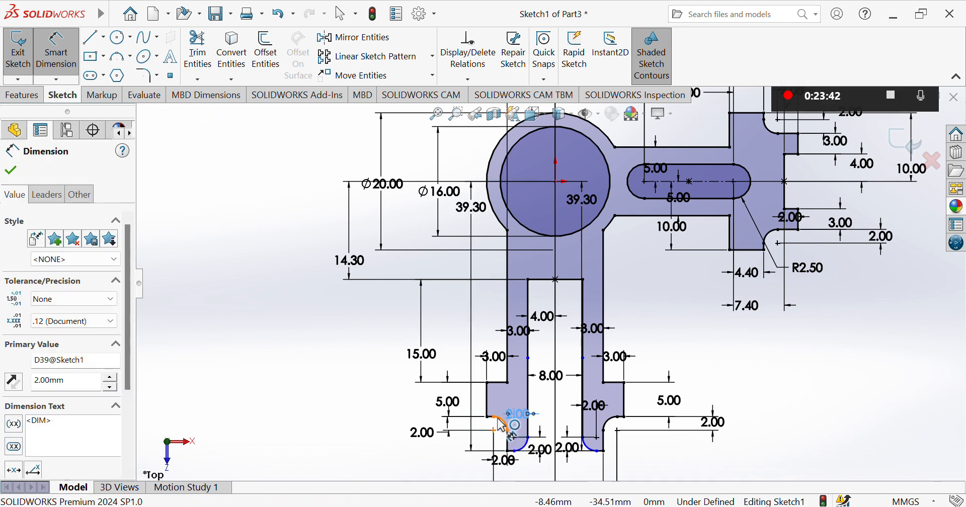
{"action": "left_click", "coordinate": [498, 419]}
{"action": "left_click", "coordinate": [526, 449]}
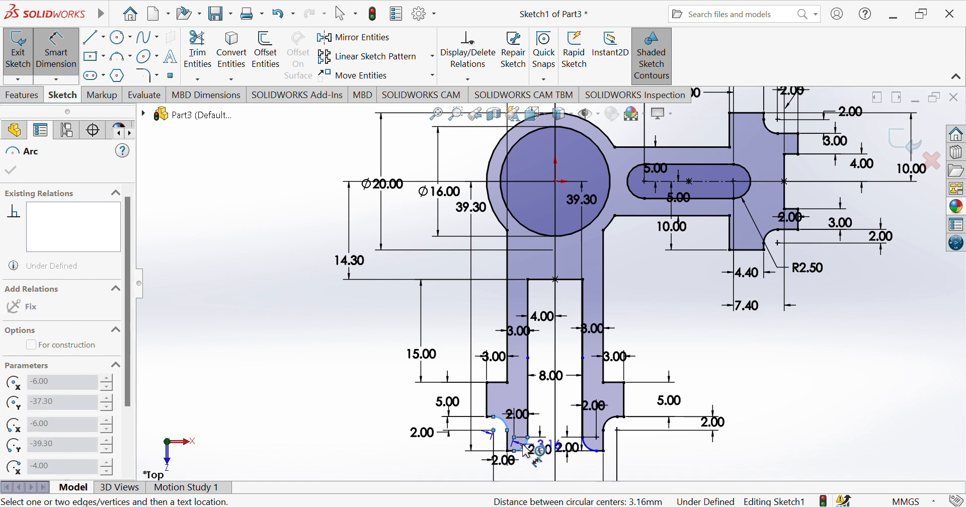
{"action": "left_click", "coordinate": [478, 467]}
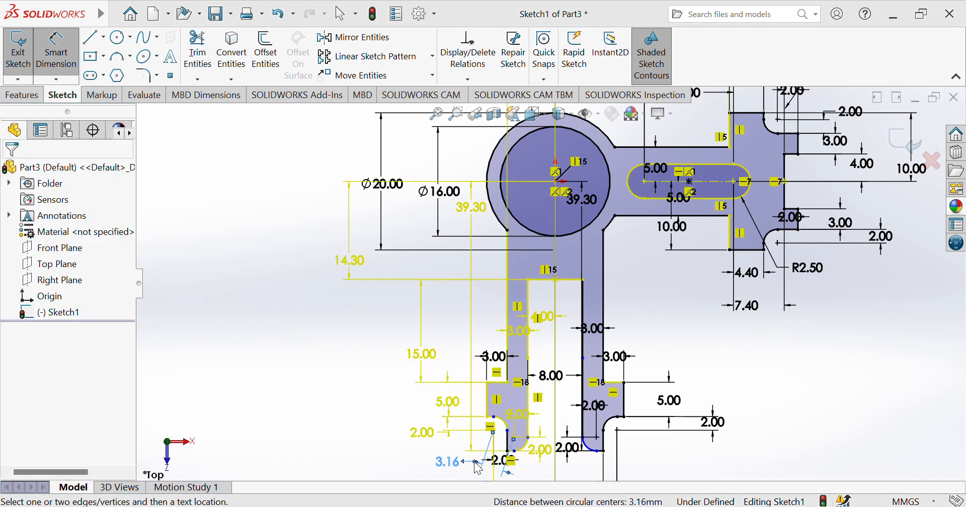
{"action": "key", "text": "ctrl+z"}
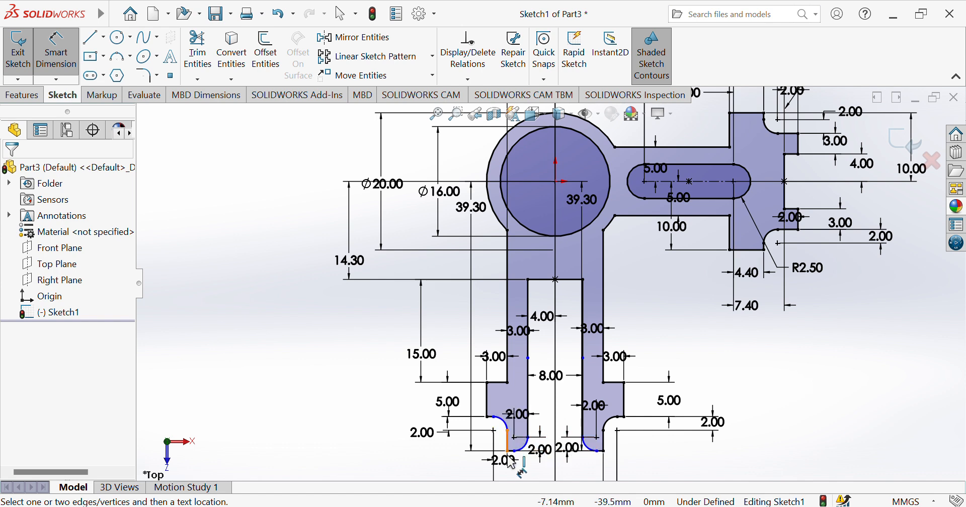
Step: Dimension the horizontal distance between the endpoints of each leg's rounded bottom corner arc as 2 mm, placing both dimensions below the legs
{"action": "left_click", "coordinate": [597, 452]}
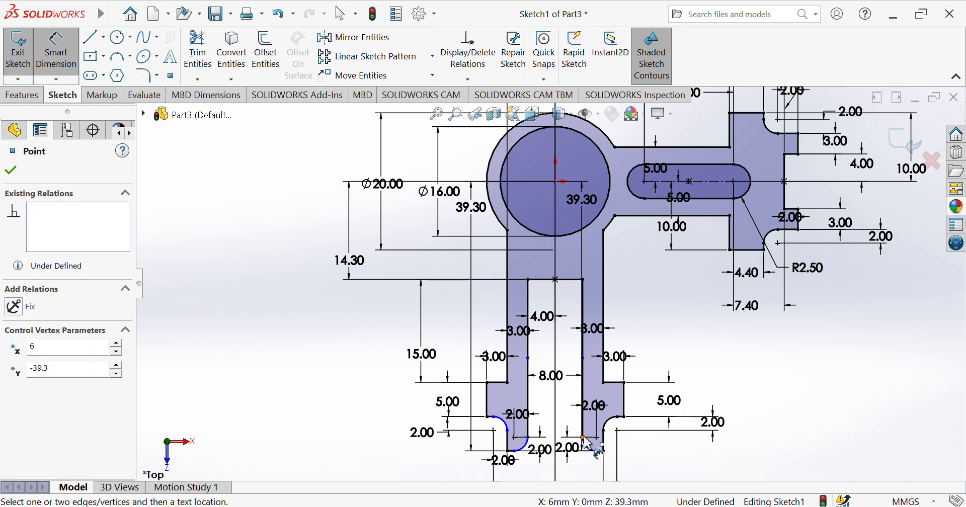
{"action": "left_click", "coordinate": [590, 472]}
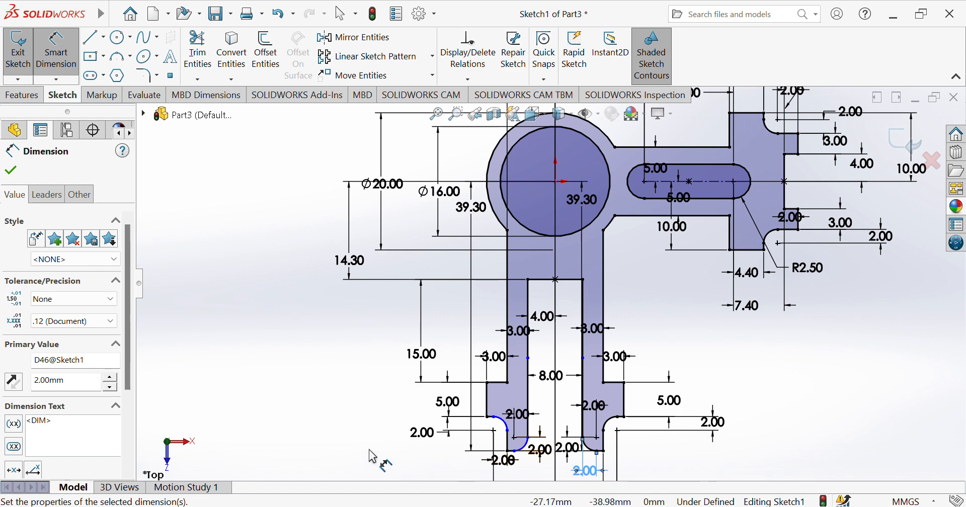
{"action": "left_click", "coordinate": [527, 439]}
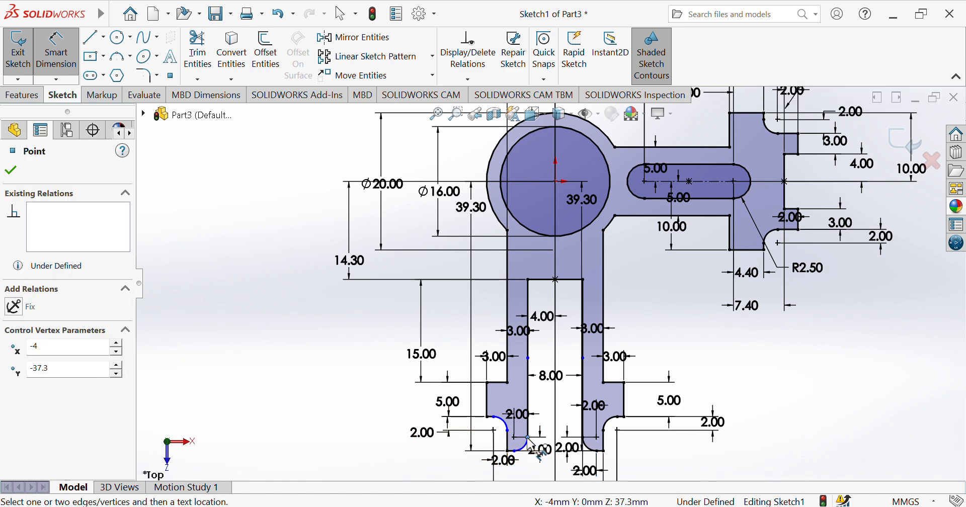
{"action": "left_click", "coordinate": [514, 452]}
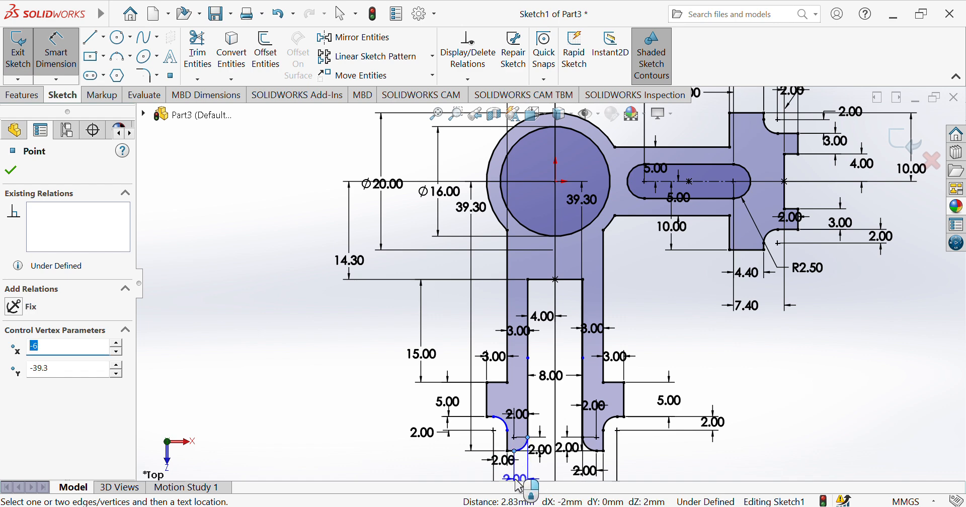
{"action": "left_click", "coordinate": [519, 486]}
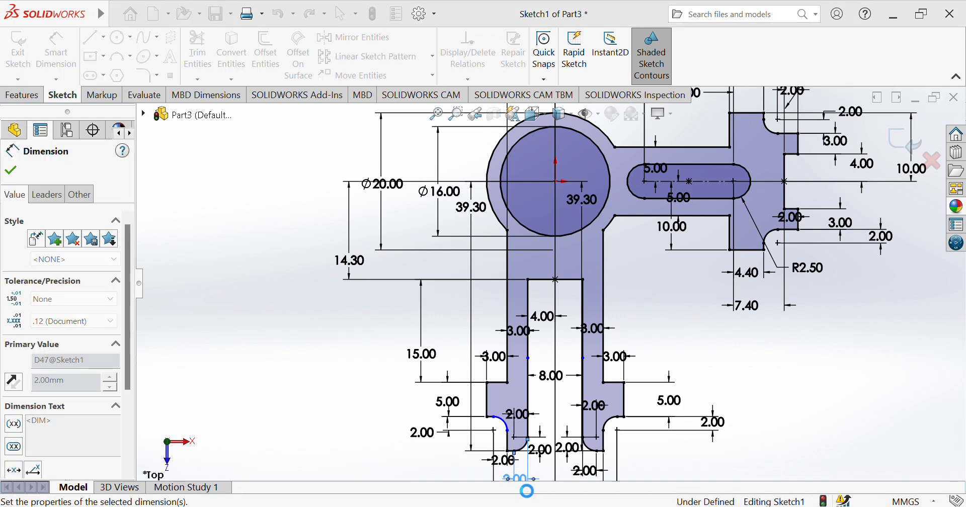
Step: Dimension the horizontal distance between the endpoints of the left leg's concave corner arc as 2 mm, placing the dimension below the leg
{"action": "left_click", "coordinate": [495, 419]}
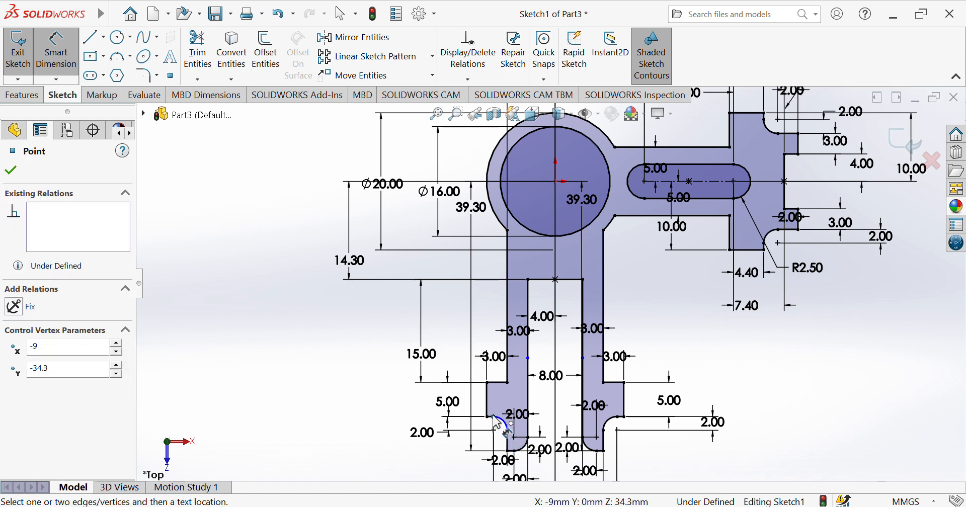
{"action": "left_click", "coordinate": [508, 431]}
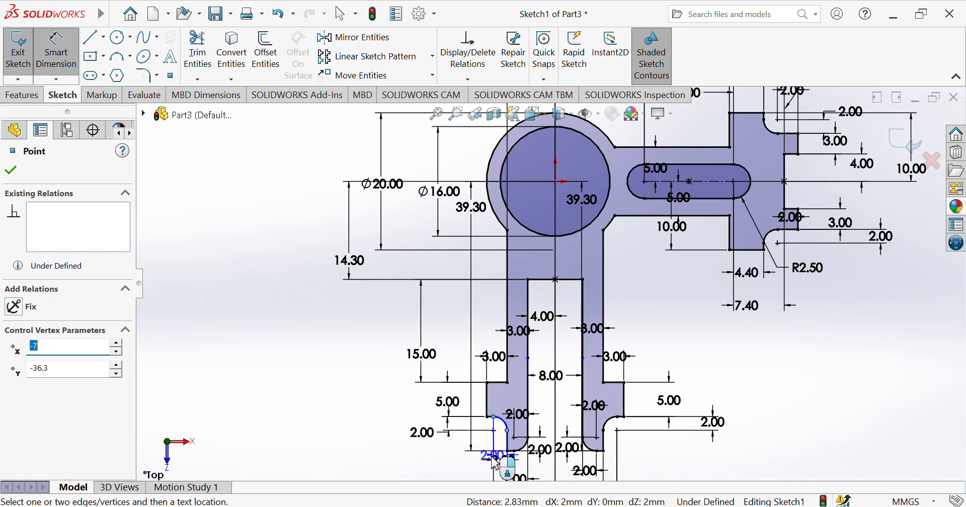
{"action": "left_click", "coordinate": [499, 478]}
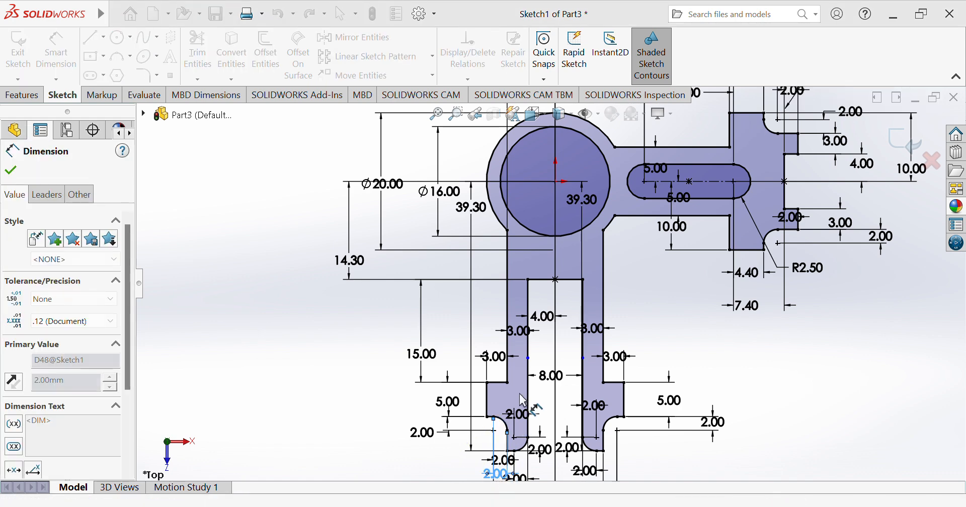
Step: Dimension the free point on the left leg's inner vertical edge 25.72 mm vertically from the origin
{"action": "left_click", "coordinate": [529, 359]}
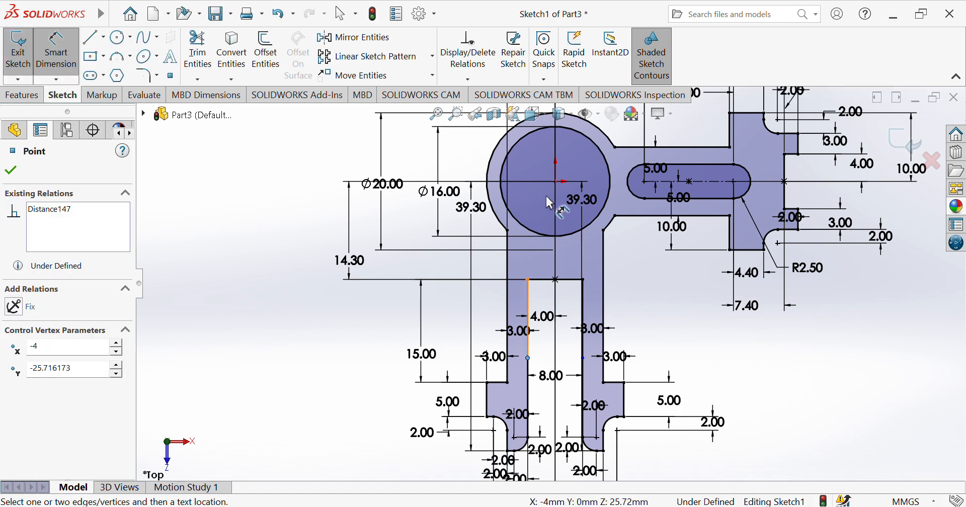
{"action": "left_click", "coordinate": [556, 182]}
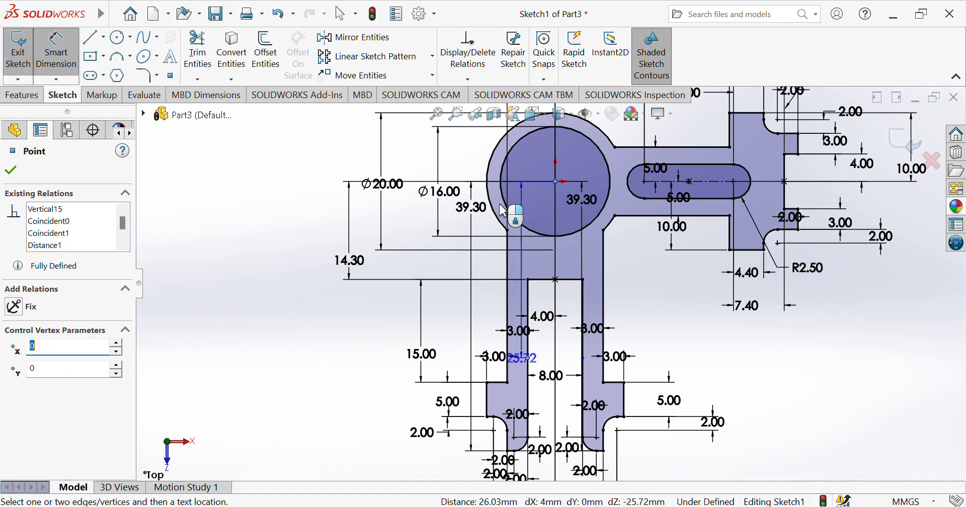
{"action": "left_click", "coordinate": [401, 234]}
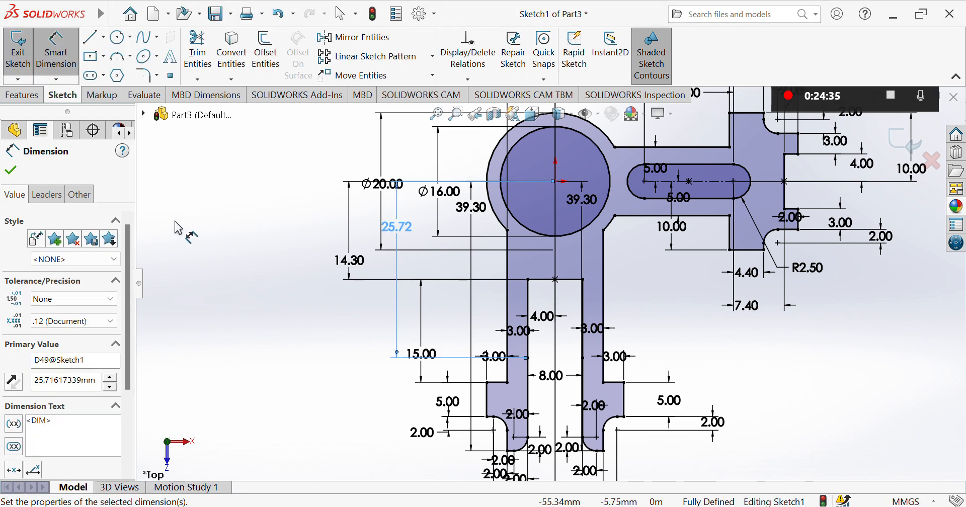
Step: Extrude the bracket sketch as a blind boss 6 mm deep from the sketch plane
{"action": "left_click", "coordinate": [6, 97]}
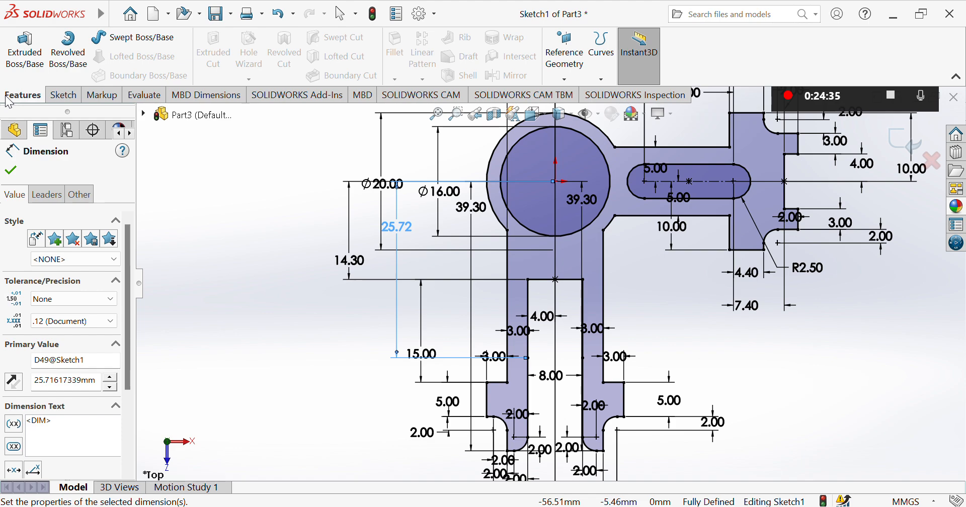
{"action": "left_click", "coordinate": [20, 55]}
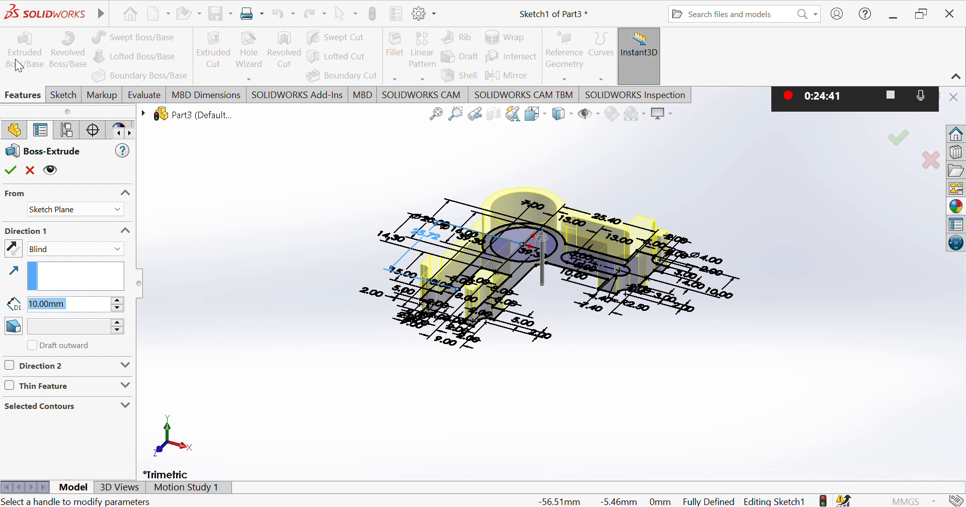
{"action": "type", "text": "6"}
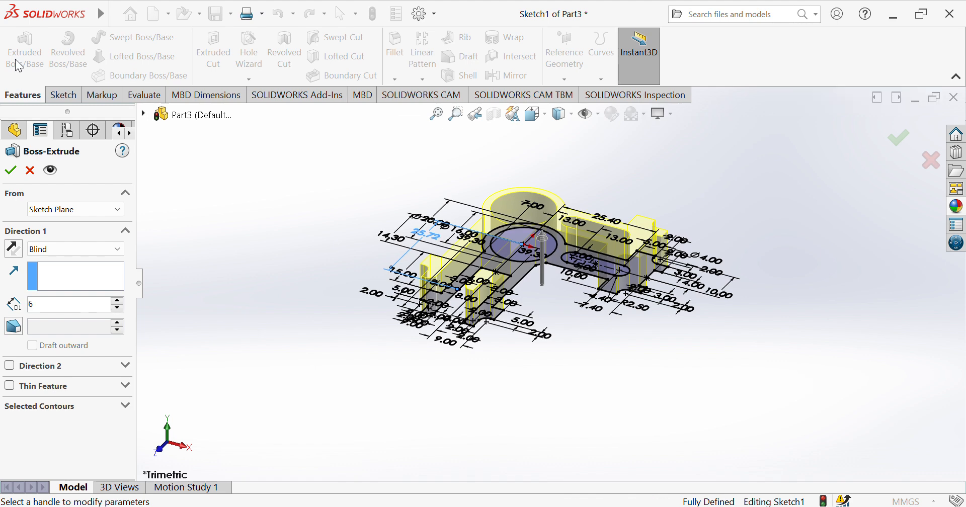
{"action": "key", "text": "Return"}
{"action": "key", "text": "Return"}
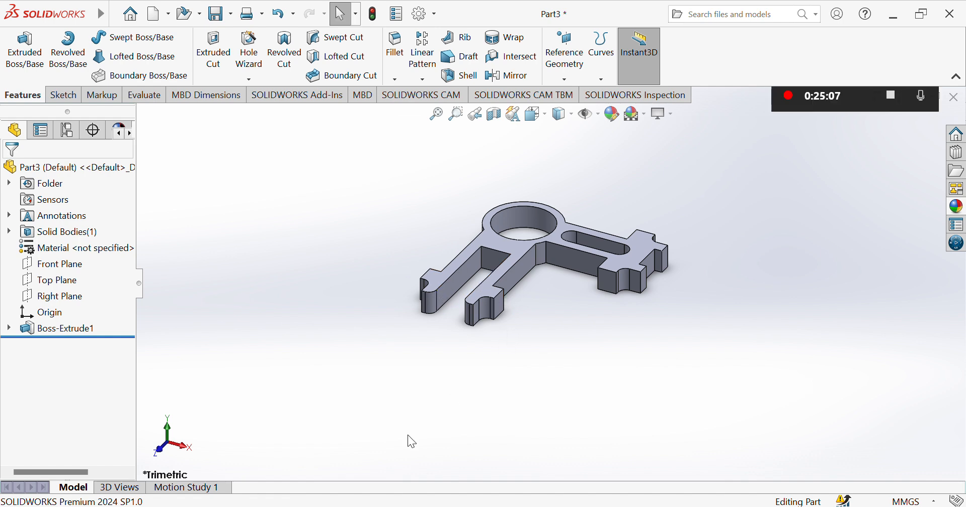
{"action": "key", "text": "Down"}
{"action": "key", "text": "Up"}
{"action": "key", "text": "Up"}
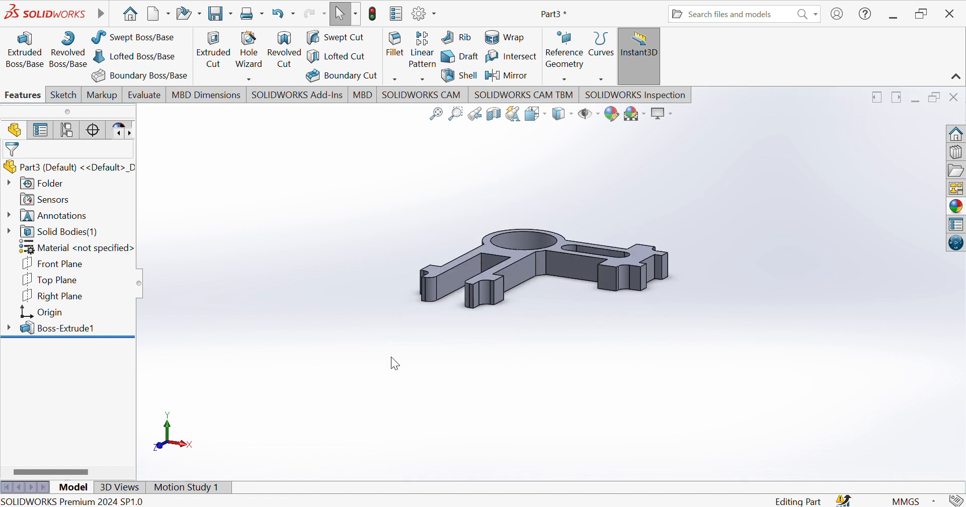
Step: Start a sketch on the right leg's front face and draw a three-point semicircular arc of 10 mm radius between the legs' outer top corners
{"action": "left_click", "coordinate": [64, 96]}
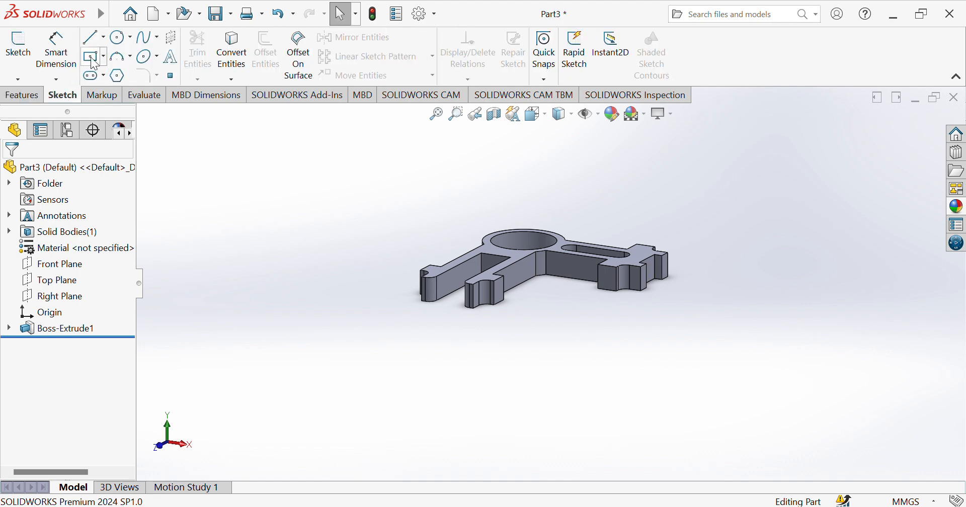
{"action": "left_click", "coordinate": [121, 59]}
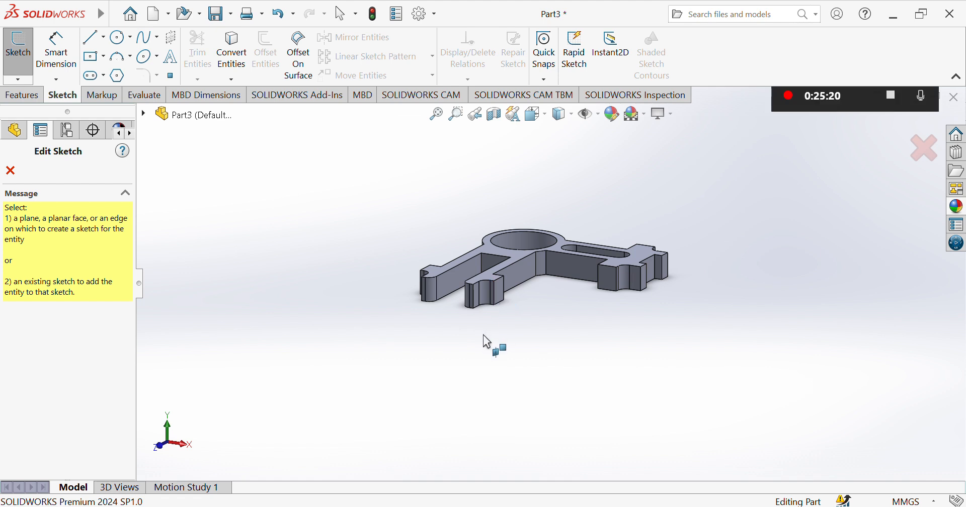
{"action": "key", "text": "Right"}
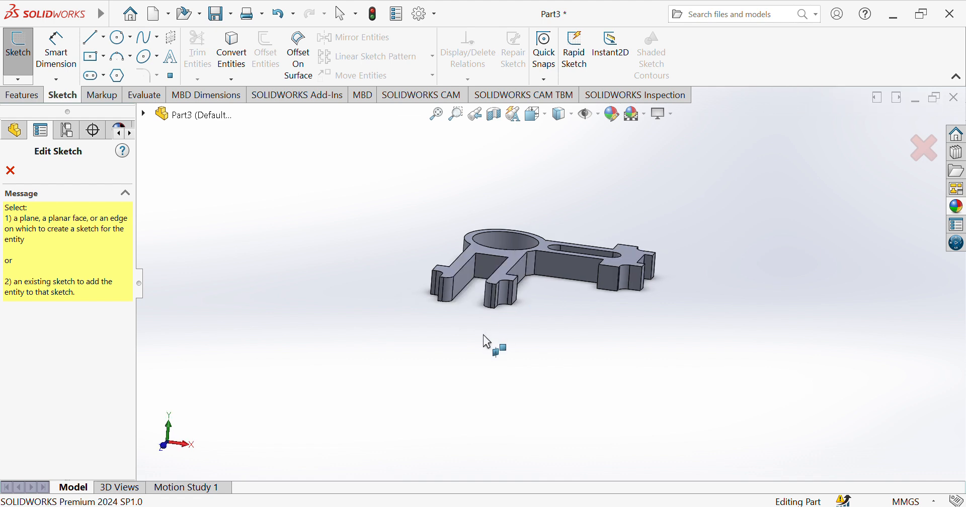
{"action": "left_click", "coordinate": [511, 300]}
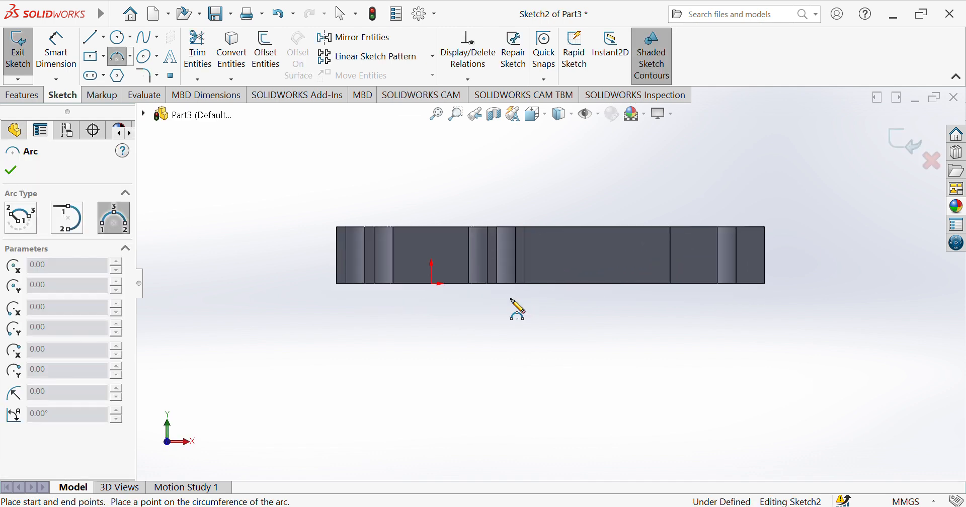
{"action": "left_click", "coordinate": [525, 228]}
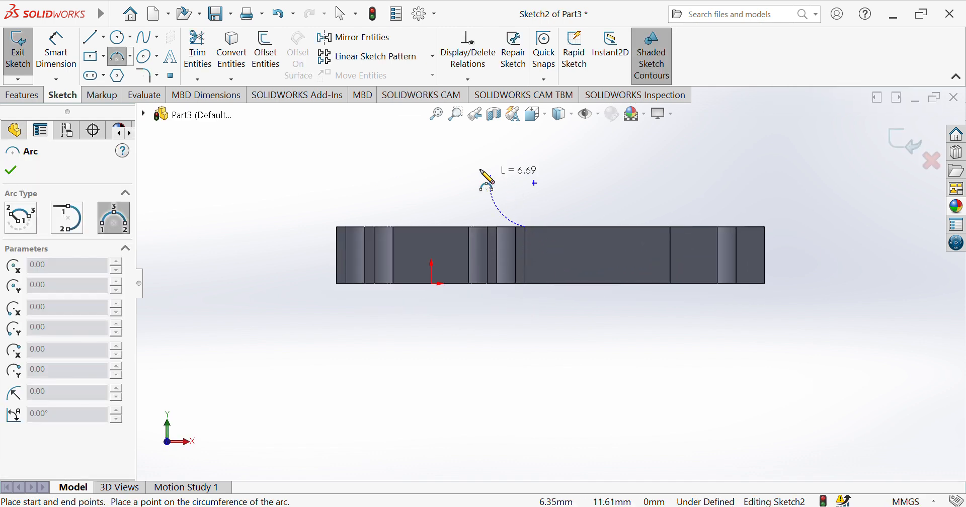
{"action": "left_click", "coordinate": [337, 227]}
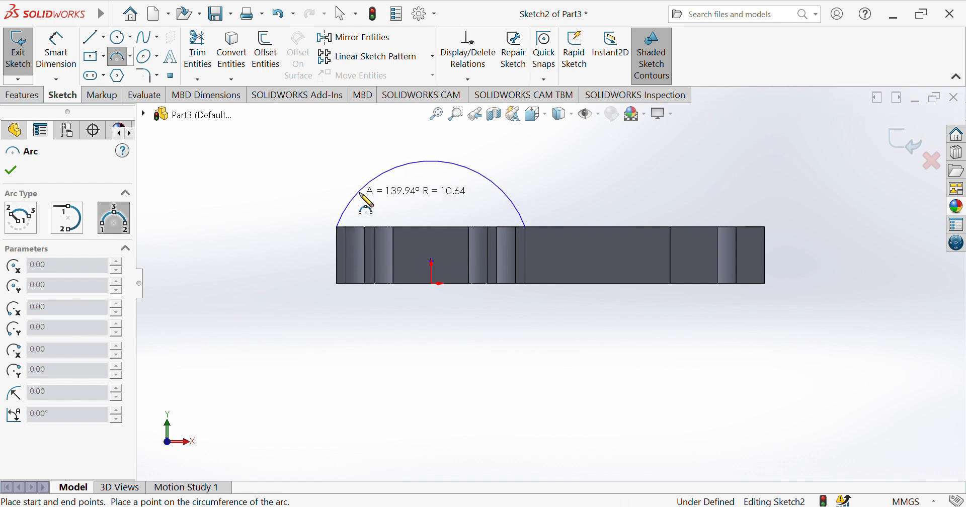
{"action": "left_click", "coordinate": [386, 162]}
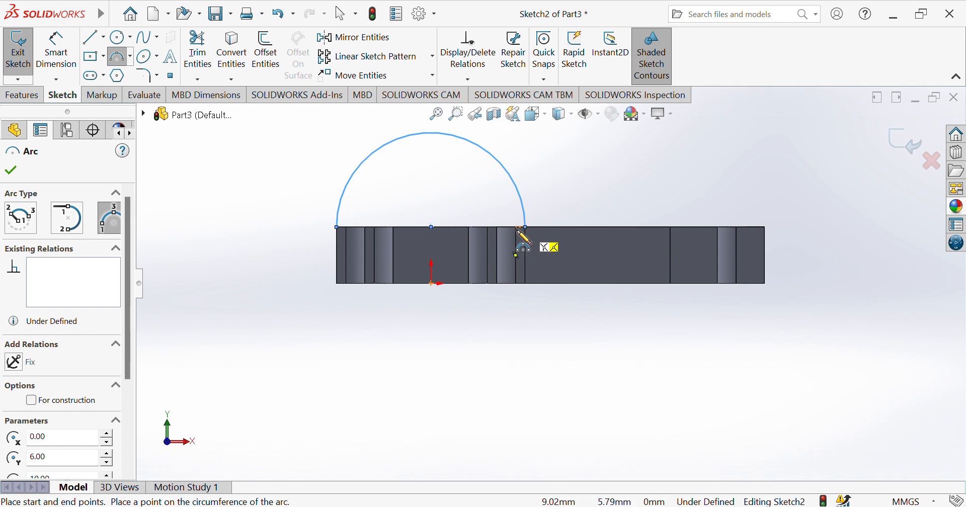
Step: Draw a concentric inner three-point arc of 9 mm radius along the top edge, inside the large semicircle
{"action": "left_click", "coordinate": [518, 228]}
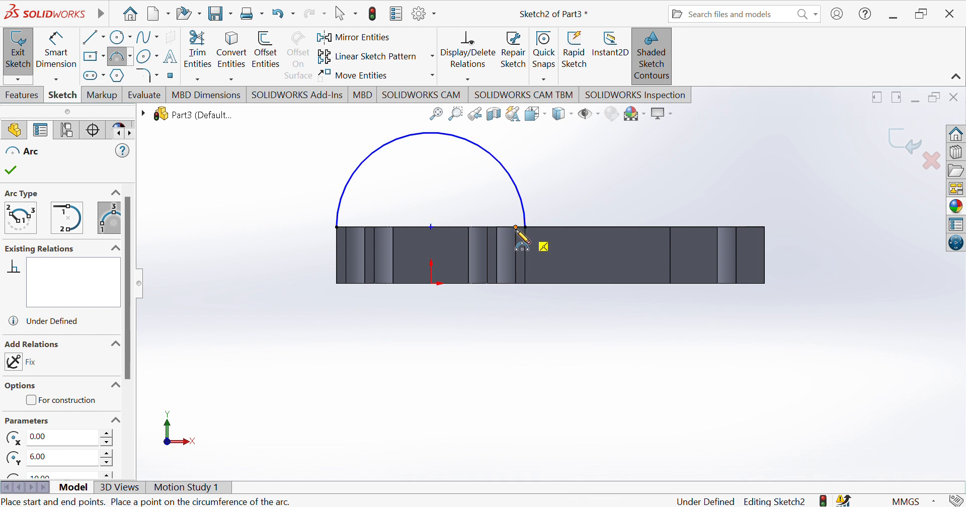
{"action": "left_click", "coordinate": [347, 227]}
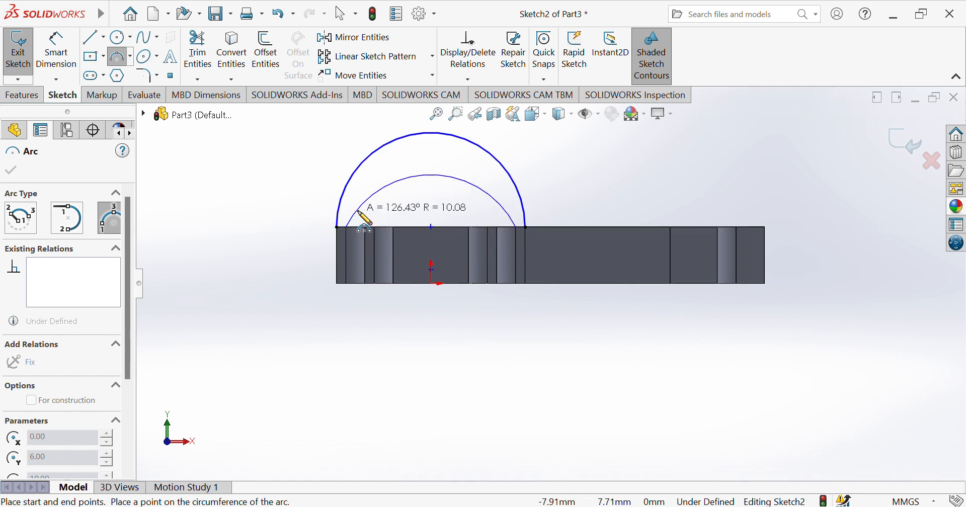
{"action": "left_click", "coordinate": [371, 174]}
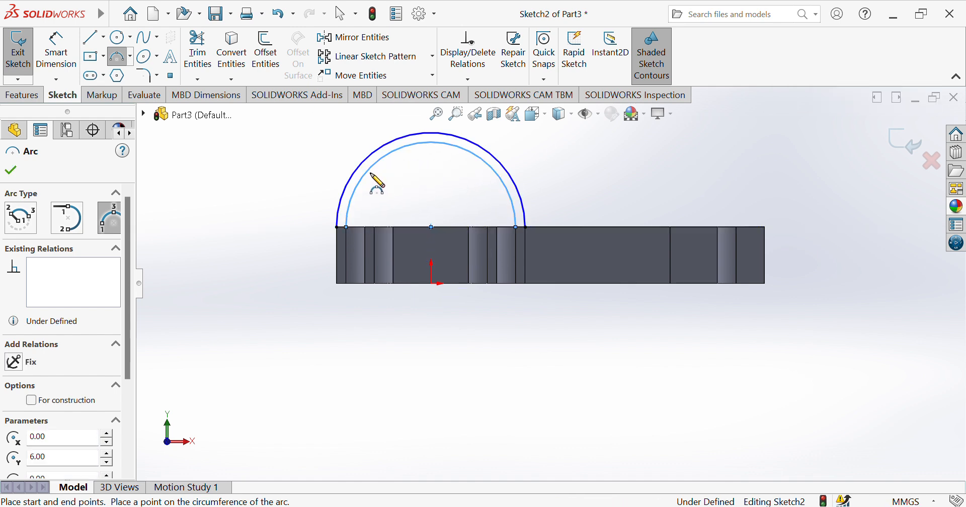
Step: Dimension the outer arc's radius as 10 mm, placing the dimension outside the arc
{"action": "left_click", "coordinate": [67, 59]}
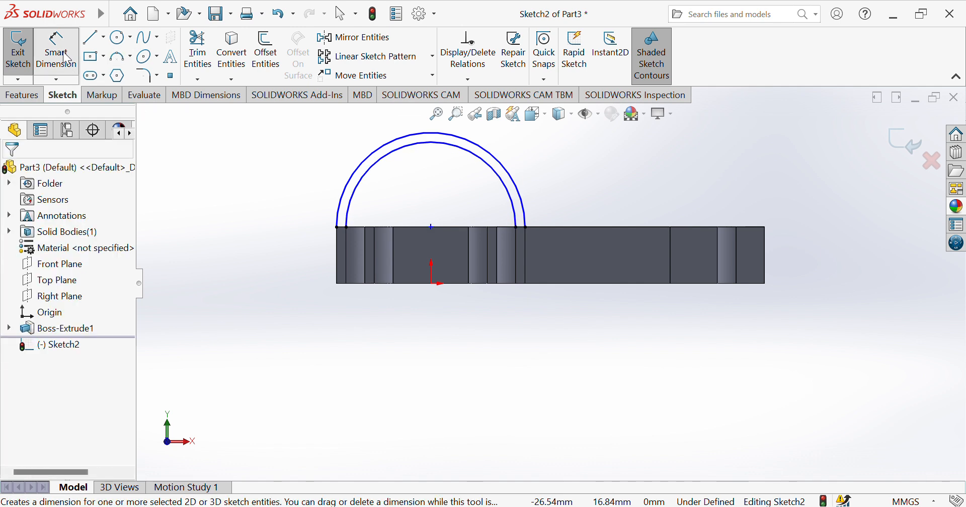
{"action": "left_click", "coordinate": [356, 176]}
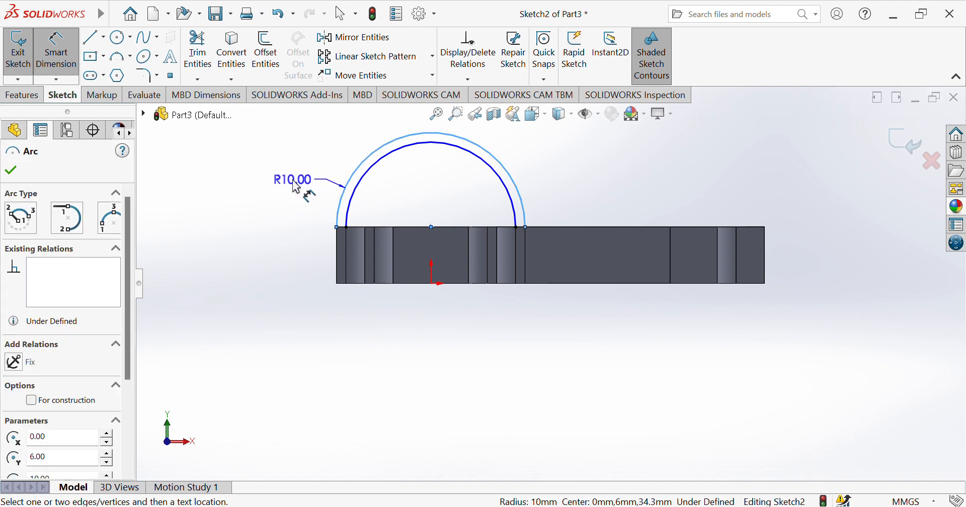
{"action": "left_click", "coordinate": [297, 187]}
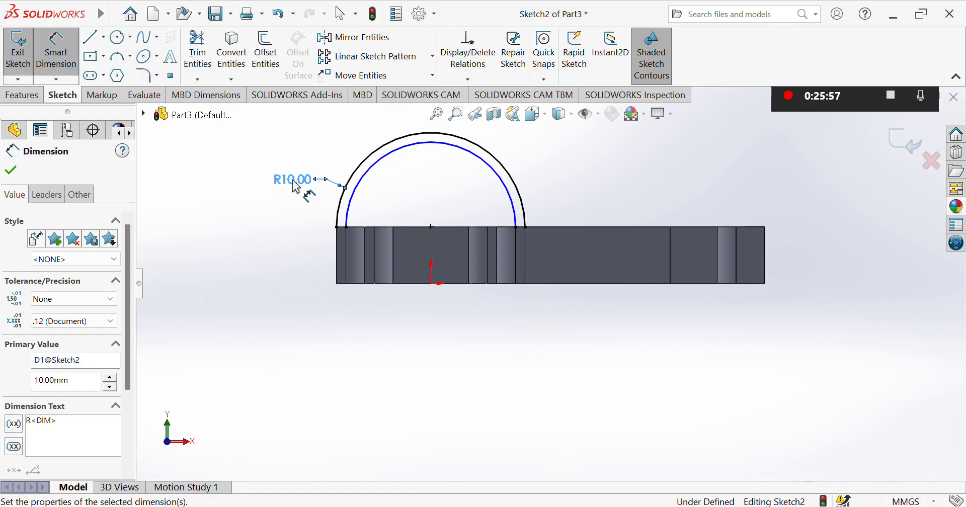
Step: Try to dimension the inner arc's radius as 8 mm
{"action": "left_click", "coordinate": [353, 199]}
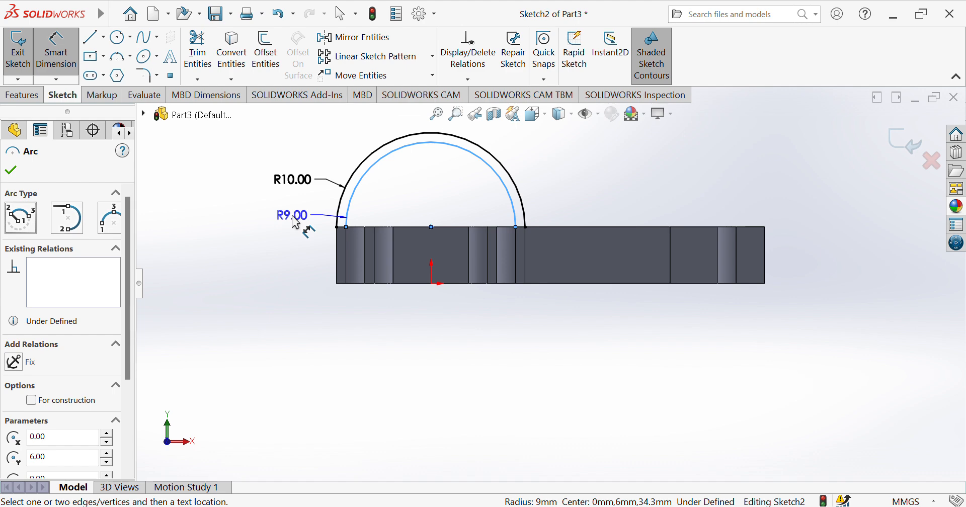
{"action": "left_click", "coordinate": [297, 223]}
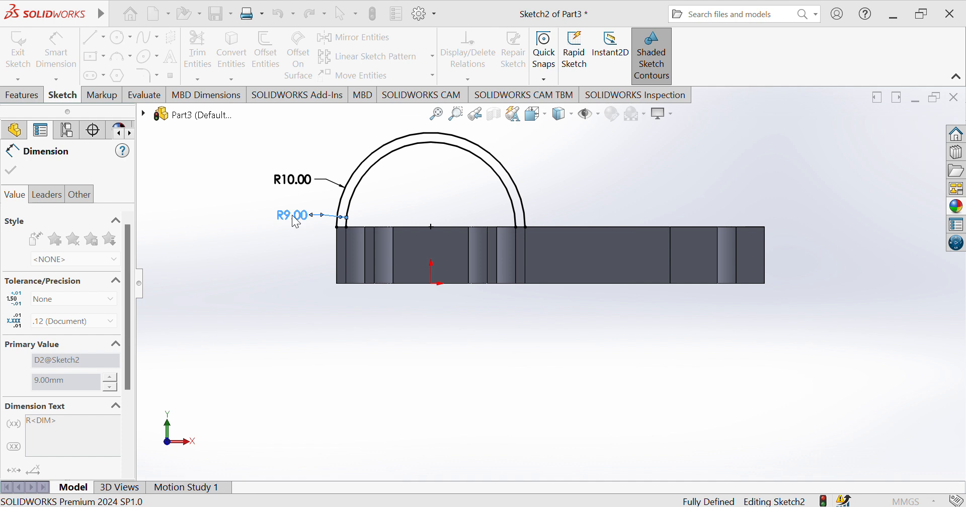
{"action": "type", "text": "8"}
{"action": "key", "text": "Return"}
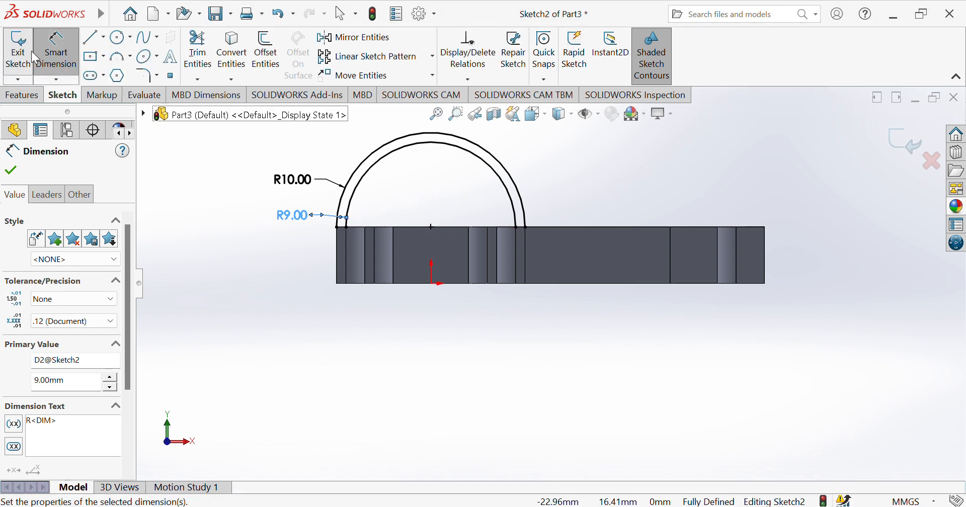
Step: Delete the inner arc from the sketch
{"action": "left_click", "coordinate": [59, 48]}
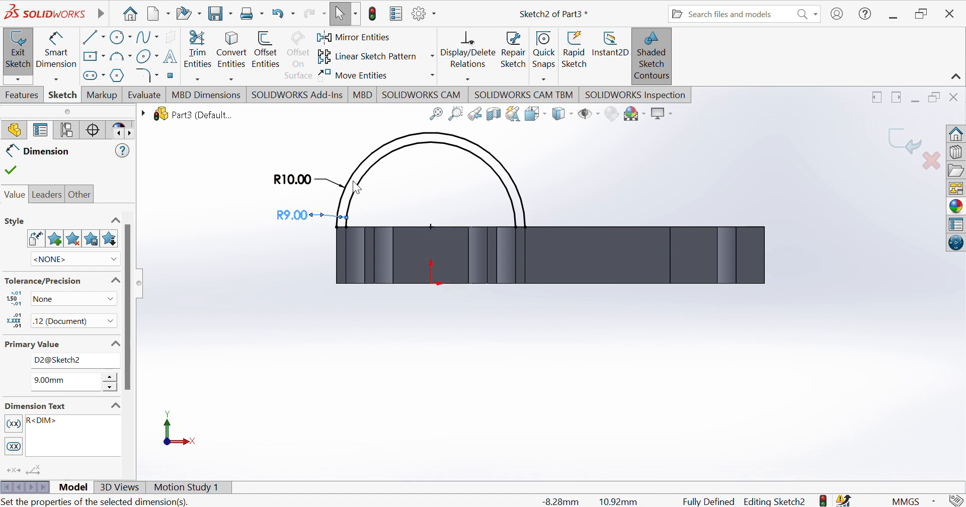
{"action": "left_click", "coordinate": [366, 192]}
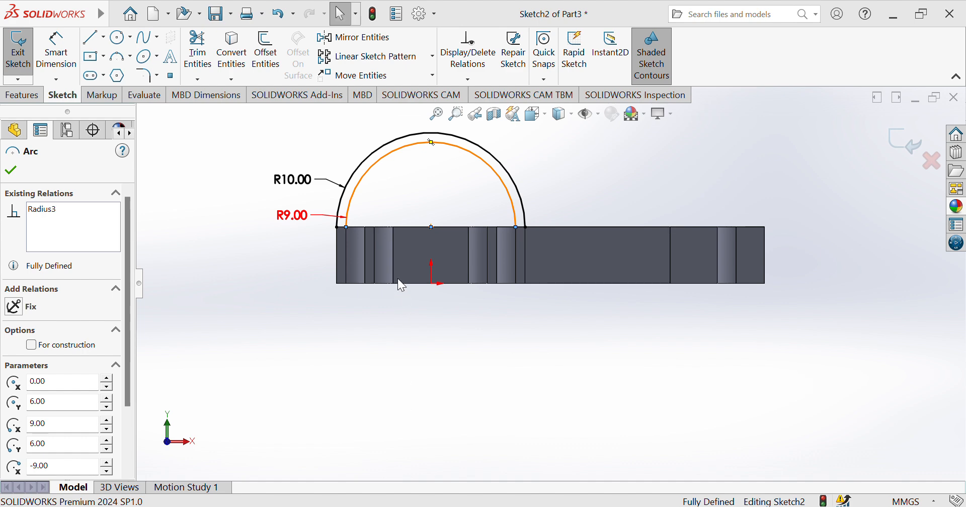
{"action": "key", "text": "Delete"}
Step: Draw a three-point semicircular arc of about 7.1 mm radius inside the 10 mm arc, with both ends free of the bracket's corners
{"action": "key", "text": "Down"}
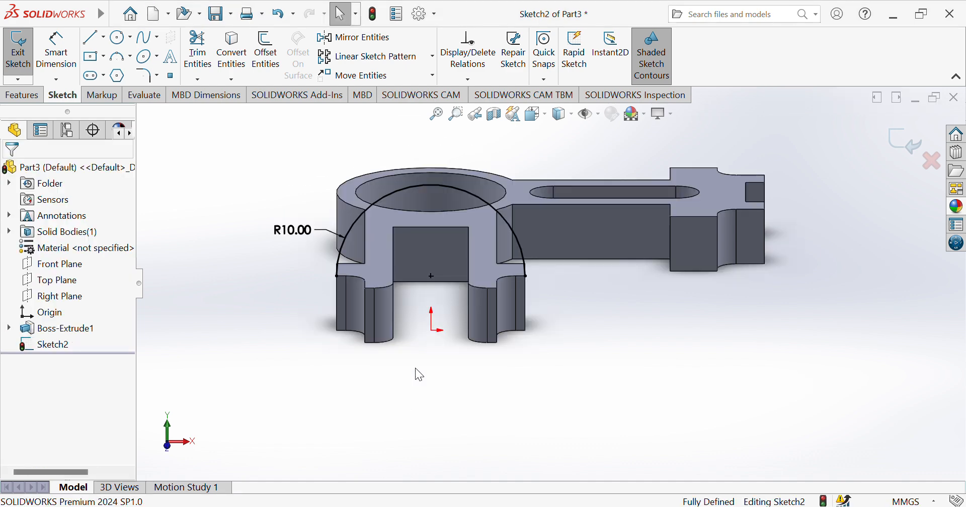
{"action": "key", "text": "Down"}
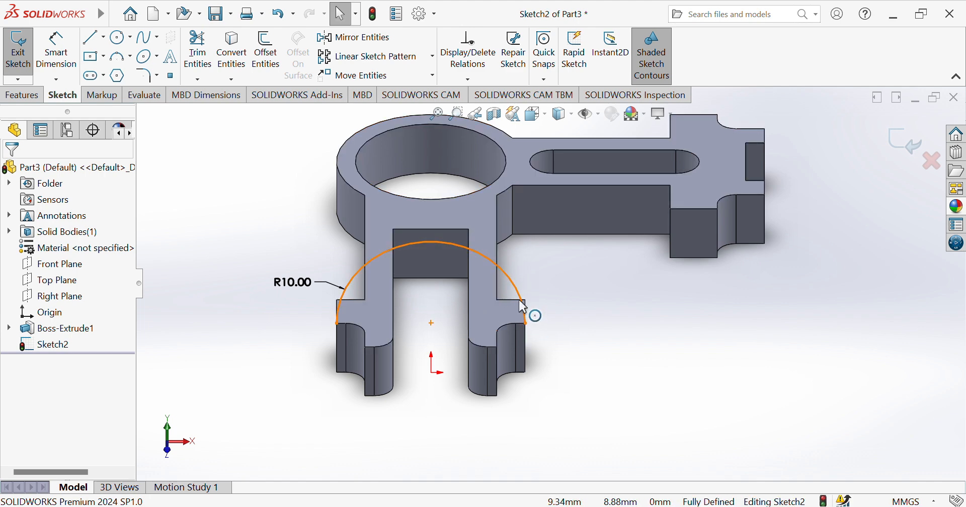
{"action": "left_click", "coordinate": [120, 57]}
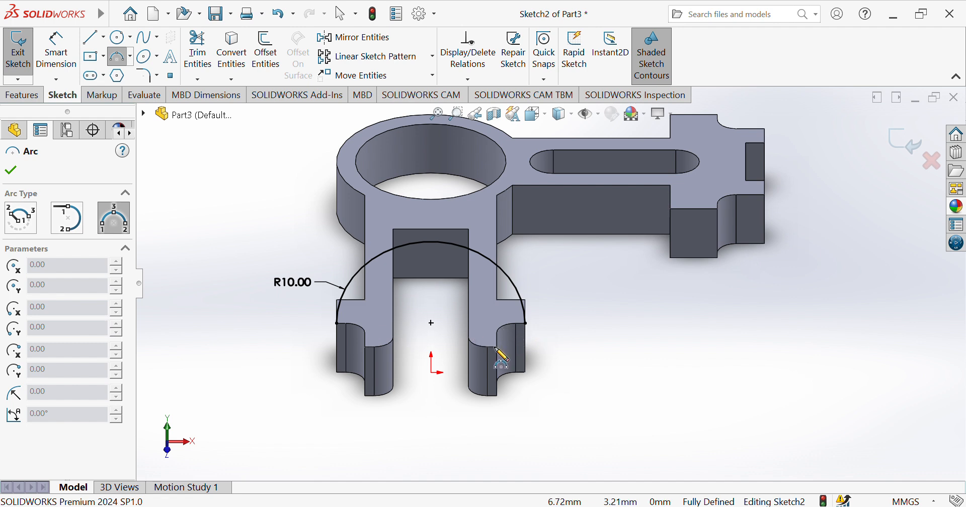
{"action": "left_click", "coordinate": [500, 323]}
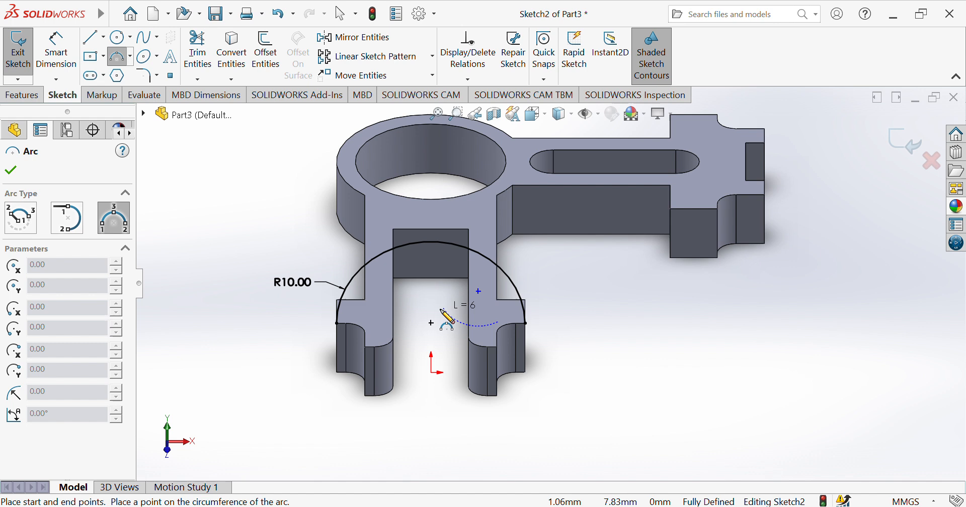
{"action": "left_click", "coordinate": [365, 322]}
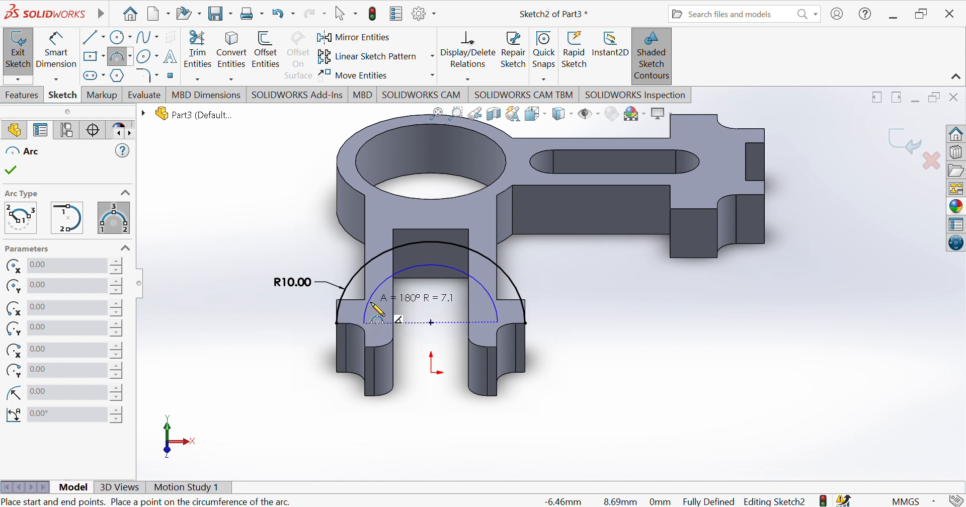
{"action": "left_click", "coordinate": [373, 304]}
Step: Dimension the horizontal distance between the left endpoints of the inner and outer arcs as 2 mm, placing it below the leg
{"action": "left_click", "coordinate": [56, 50]}
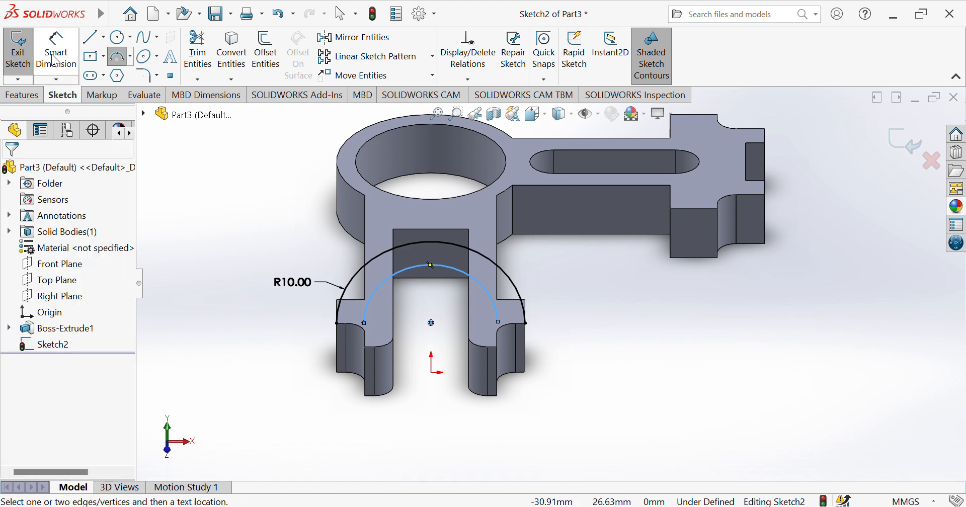
{"action": "key", "text": "Down"}
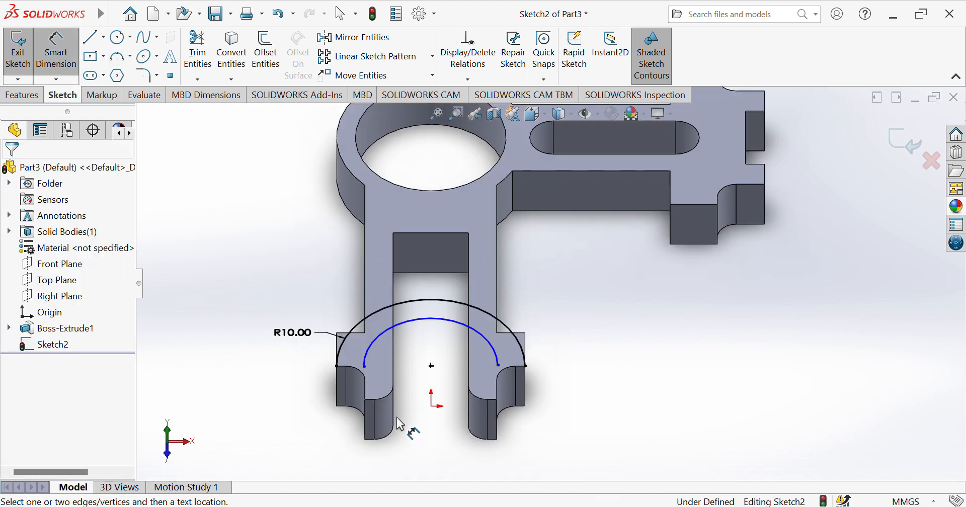
{"action": "key", "text": "Up"}
{"action": "key", "text": "Up"}
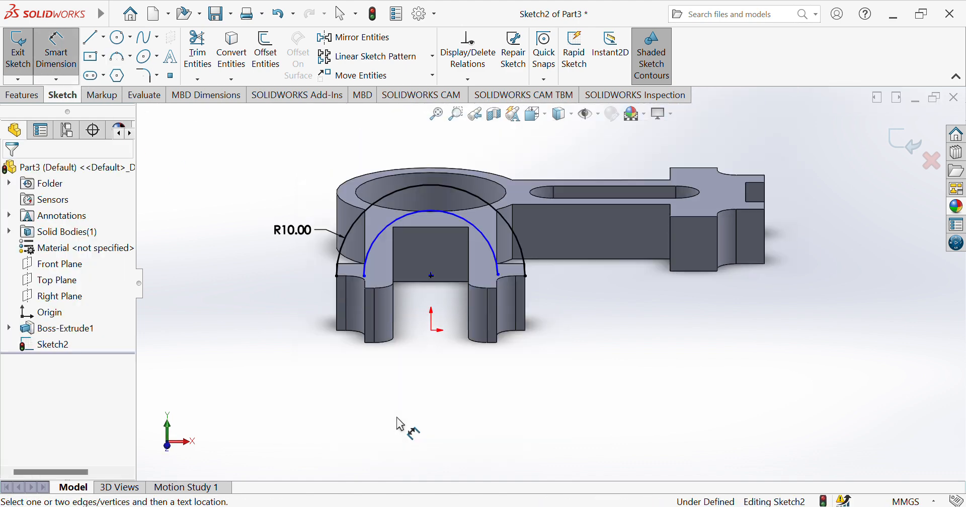
{"action": "left_click", "coordinate": [364, 277]}
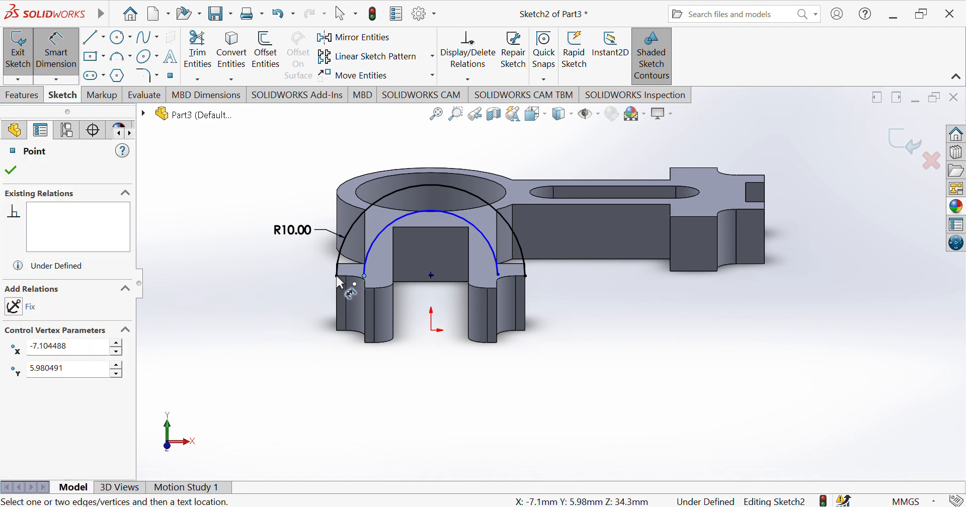
{"action": "left_click", "coordinate": [337, 276]}
{"action": "left_click", "coordinate": [353, 363]}
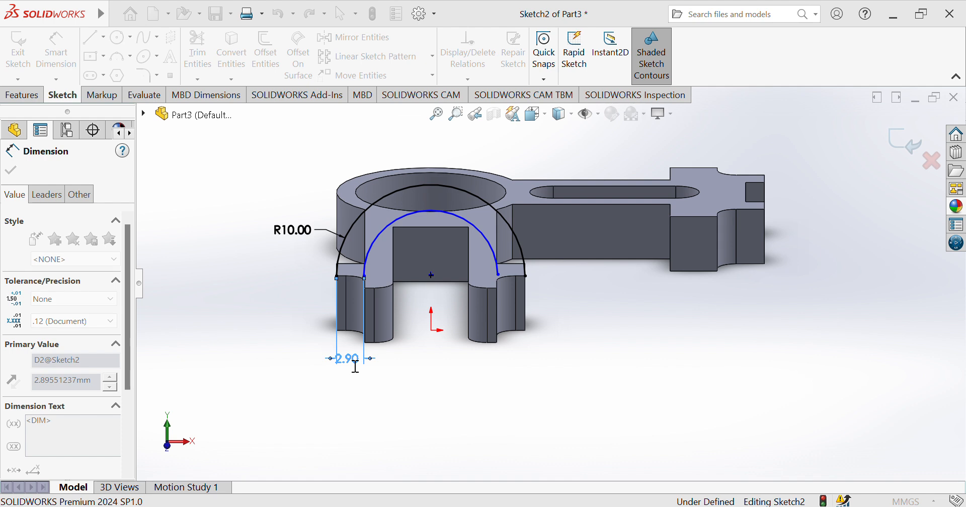
{"action": "type", "text": "2"}
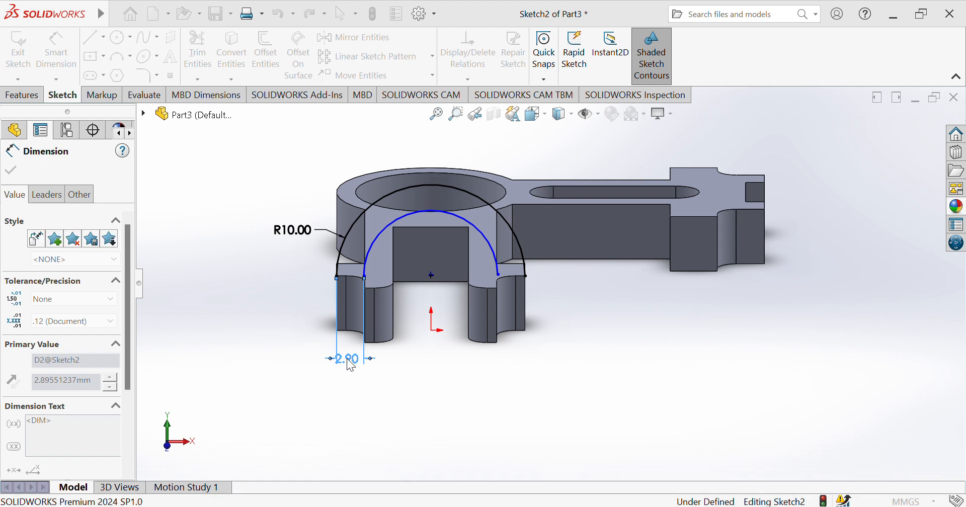
{"action": "key", "text": "Return"}
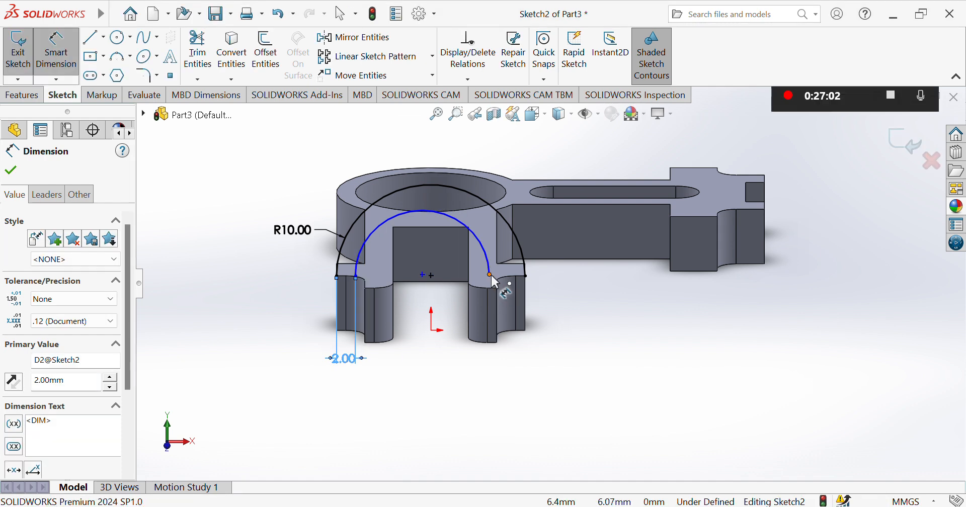
Step: Dimension the horizontal distance between the right endpoints of the inner and outer arcs as 2 mm, placing it below the leg
{"action": "left_click", "coordinate": [489, 275]}
{"action": "left_click", "coordinate": [527, 276]}
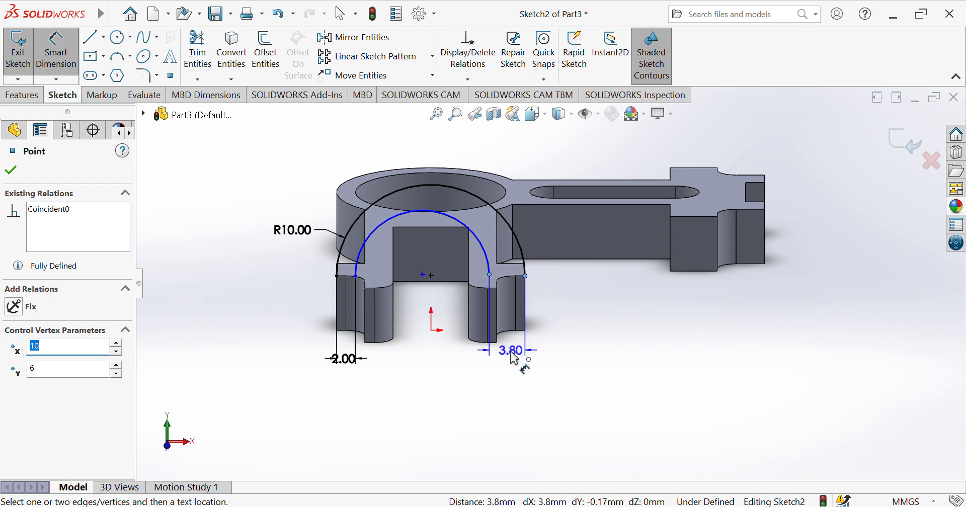
{"action": "left_click", "coordinate": [513, 358]}
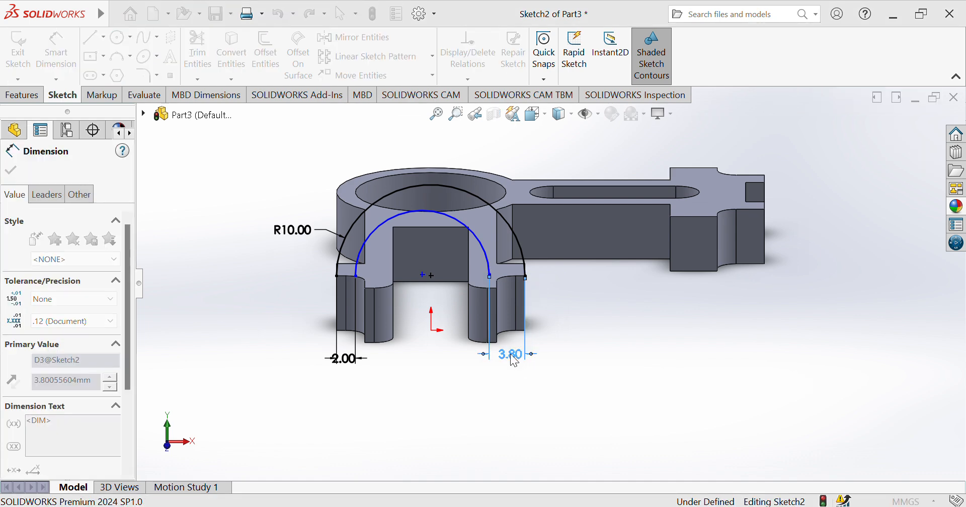
{"action": "type", "text": "2"}
{"action": "key", "text": "Return"}
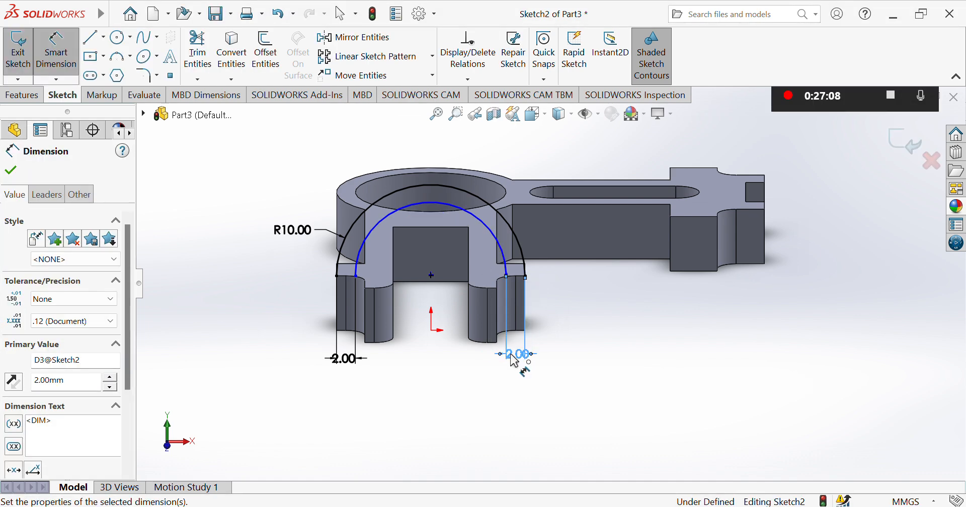
{"action": "left_click", "coordinate": [450, 387]}
Step: Dimension the inner arc's radius, placing the dimension outside the arcs above the existing 10 mm radius dimension
{"action": "key", "text": "Down"}
{"action": "key", "text": "Down"}
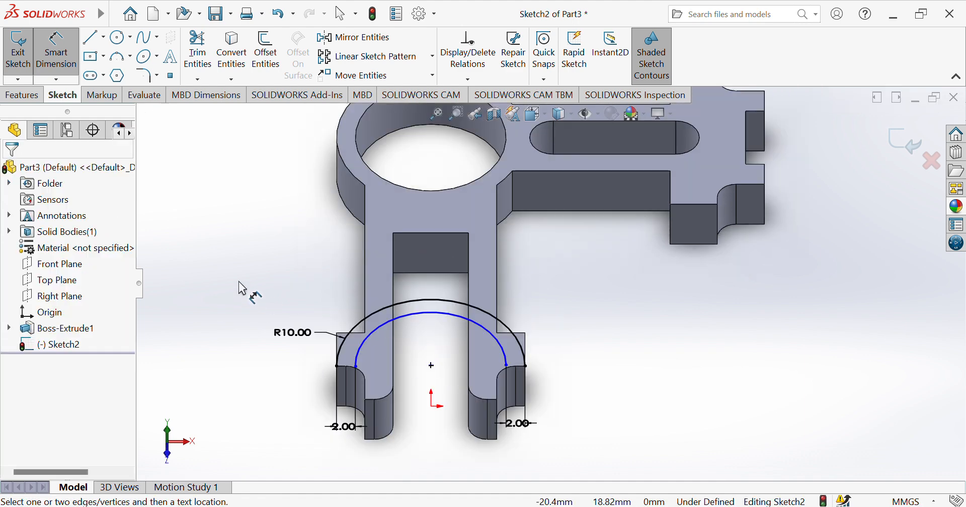
{"action": "left_click", "coordinate": [398, 326]}
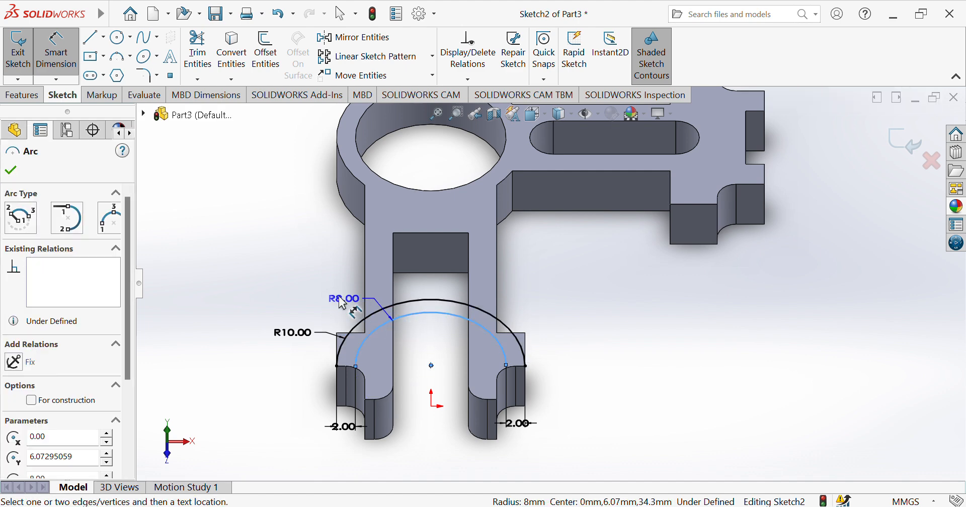
{"action": "left_click", "coordinate": [325, 296]}
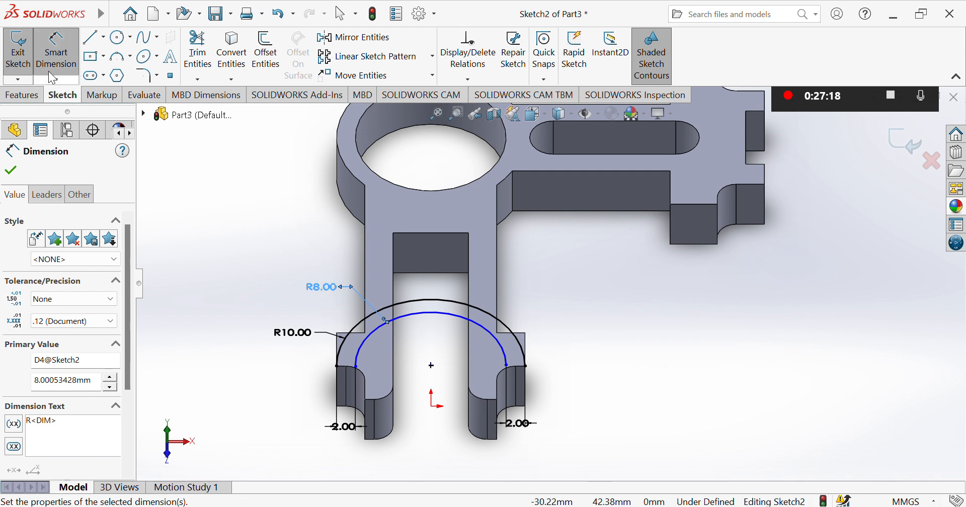
Step: Add a horizontal relation between the four endpoints of the inner and outer arcs
{"action": "left_click", "coordinate": [337, 367]}
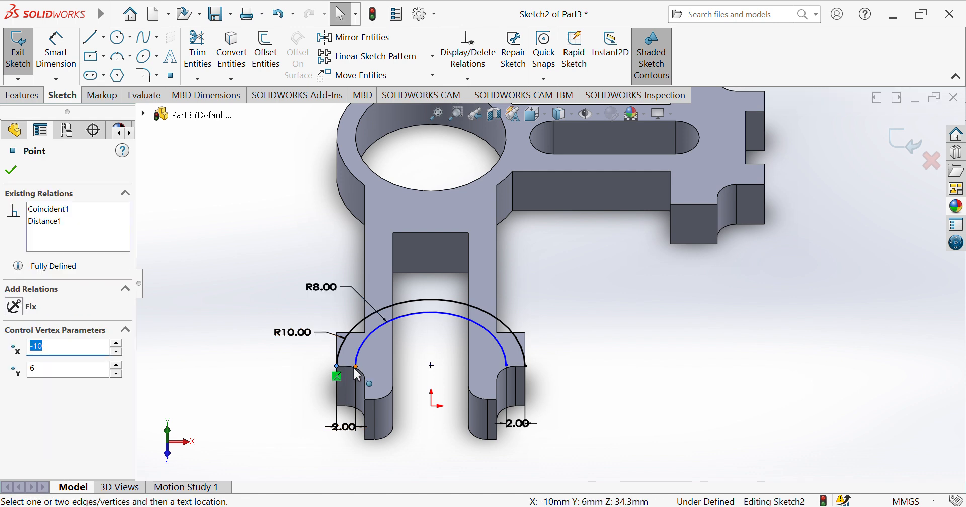
{"action": "left_click", "coordinate": [357, 367], "text": "ctrl"}
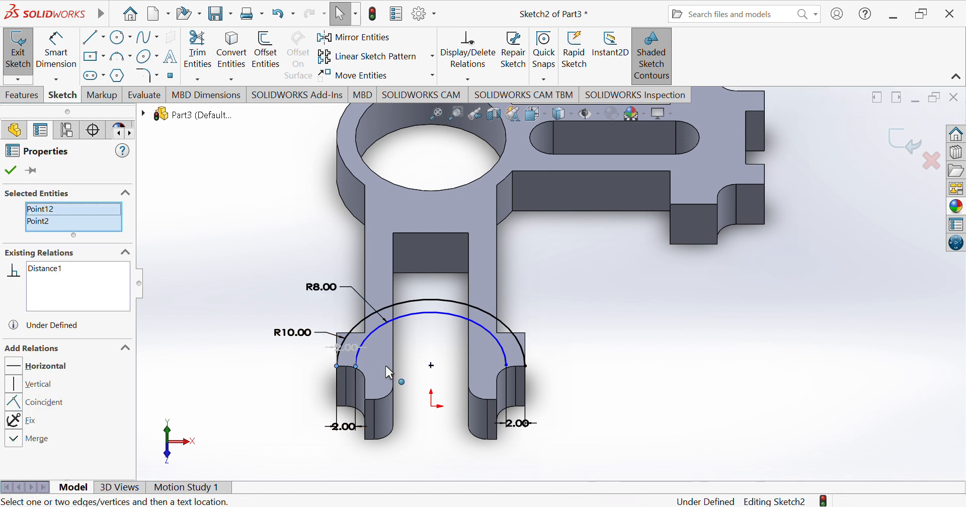
{"action": "left_click", "coordinate": [506, 366], "text": "ctrl"}
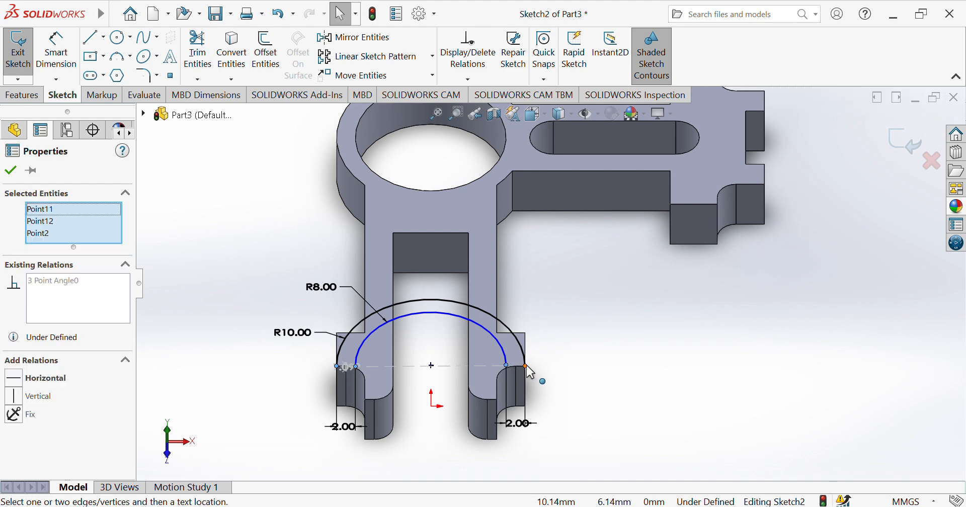
{"action": "left_click", "coordinate": [526, 366], "text": "ctrl"}
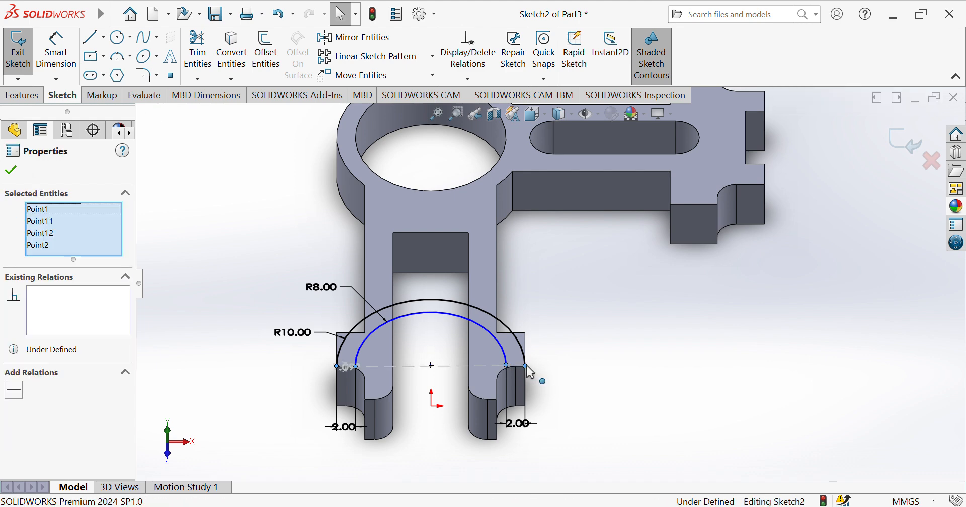
{"action": "left_click", "coordinate": [13, 391]}
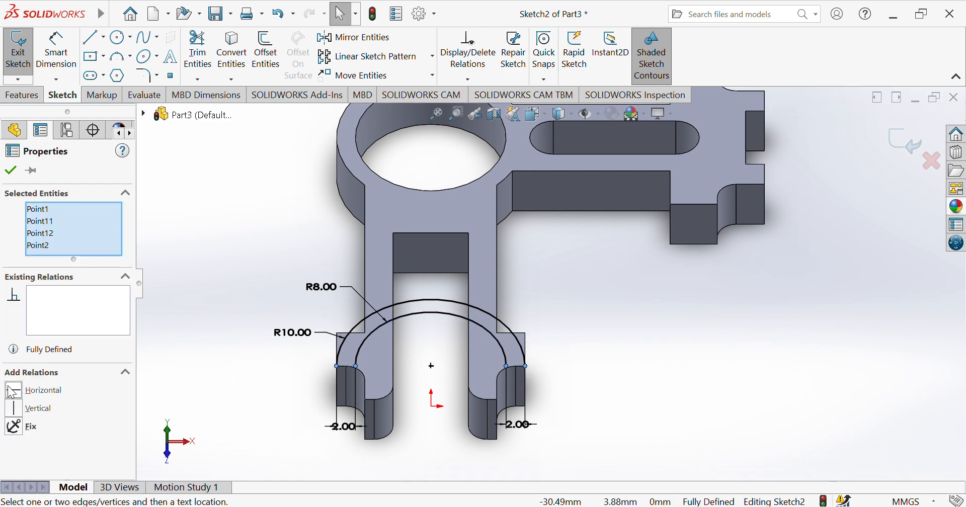
{"action": "left_click", "coordinate": [11, 171]}
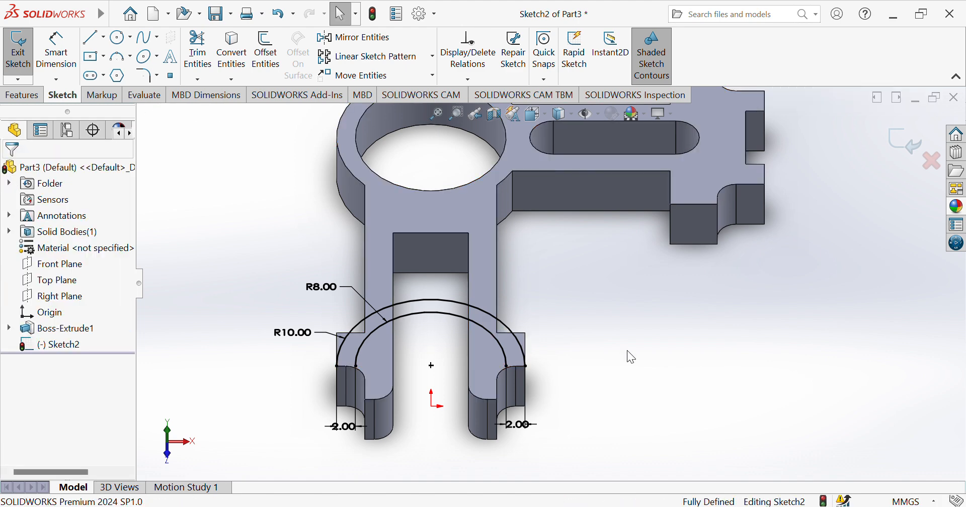
Step: Try to extrude the two-arc sketch blind by 6 mm as a one-direction thin feature with 10 mm thickness
{"action": "left_click", "coordinate": [22, 96]}
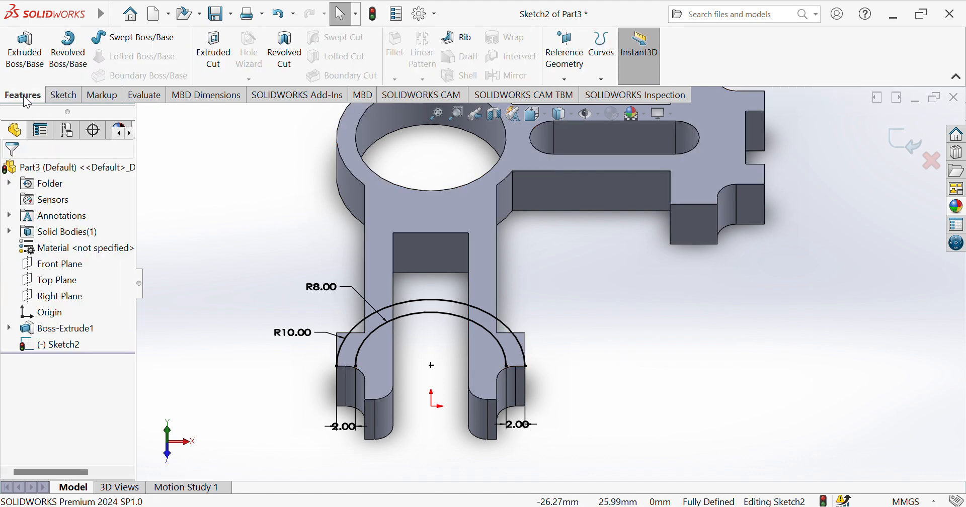
{"action": "left_click", "coordinate": [25, 53]}
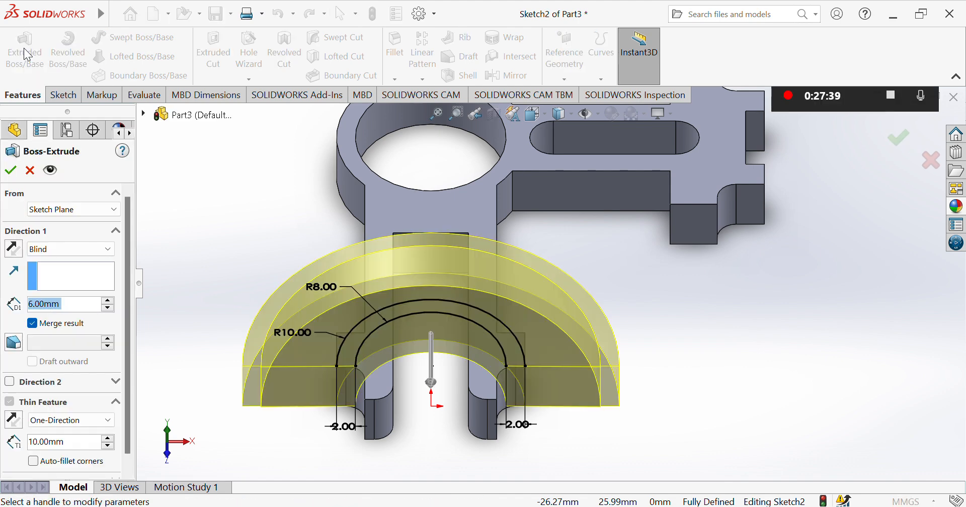
{"action": "left_click", "coordinate": [651, 329]}
{"action": "key", "text": "Down"}
{"action": "key", "text": "ctrl+1"}
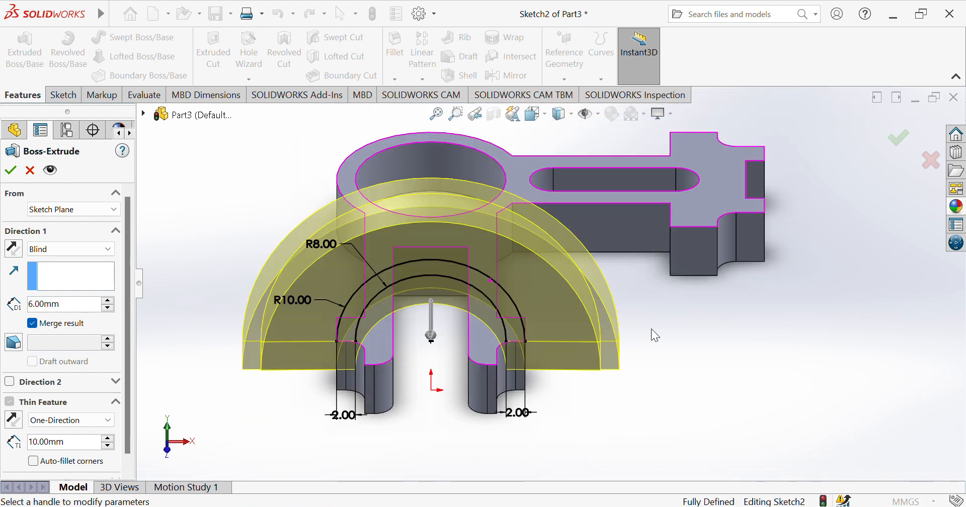
{"action": "key", "text": "Down"}
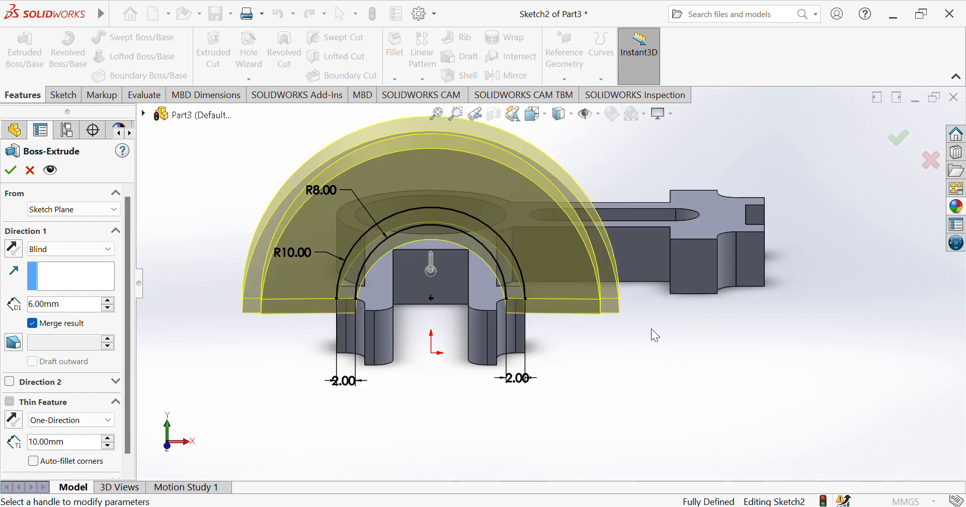
{"action": "left_click", "coordinate": [30, 171]}
Step: Undo all the work on the two-arc sketch, back to the bracket's extruded base alone
{"action": "key", "text": "ctrl+z"}
{"action": "key", "text": "ctrl+z"}
{"action": "key", "text": "ctrl+z"}
{"action": "key", "text": "ctrl+z"}
{"action": "key", "text": "ctrl+z"}
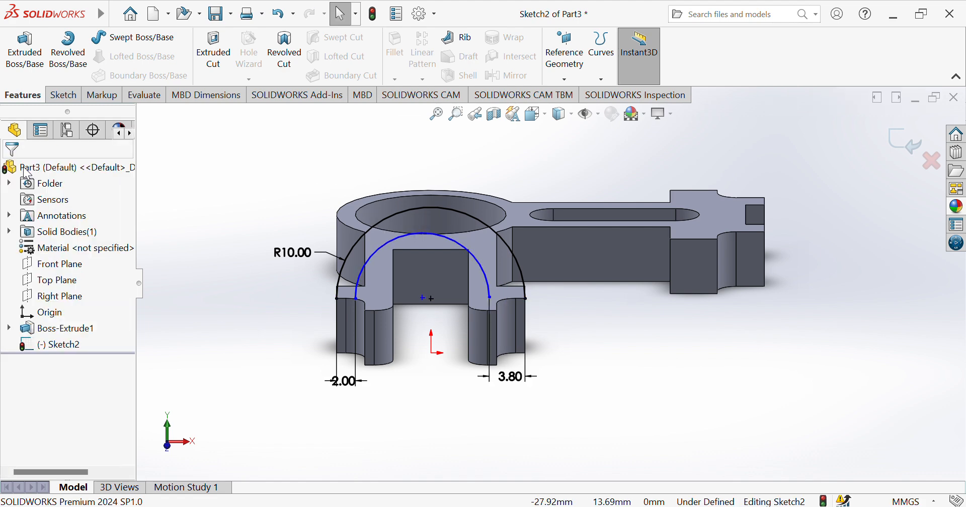
{"action": "key", "text": "ctrl+z"}
{"action": "key", "text": "ctrl+z"}
{"action": "key", "text": "ctrl+z"}
{"action": "key", "text": "ctrl+z"}
{"action": "key", "text": "ctrl+z"}
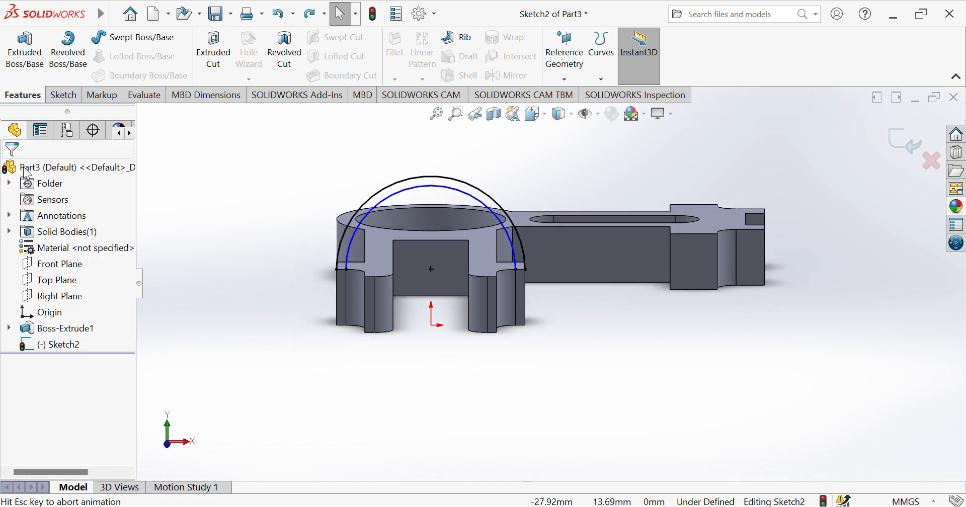
{"action": "key", "text": "ctrl+z"}
{"action": "key", "text": "ctrl+z"}
{"action": "key", "text": "ctrl+z"}
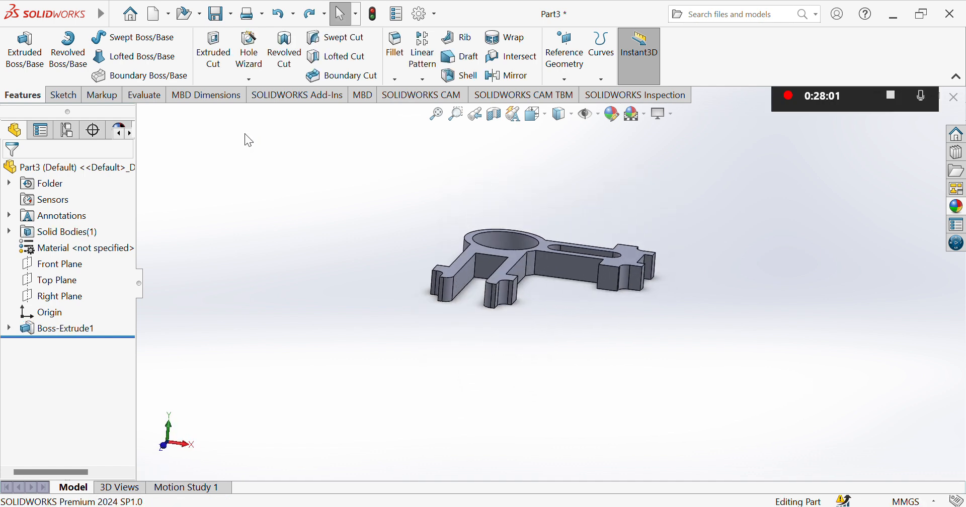
Step: Sketch a center rectangle of about 20 by 5.5 mm on the bracket's upper face, centred between the legs and spanning their outer tabs
{"action": "left_click", "coordinate": [79, 96]}
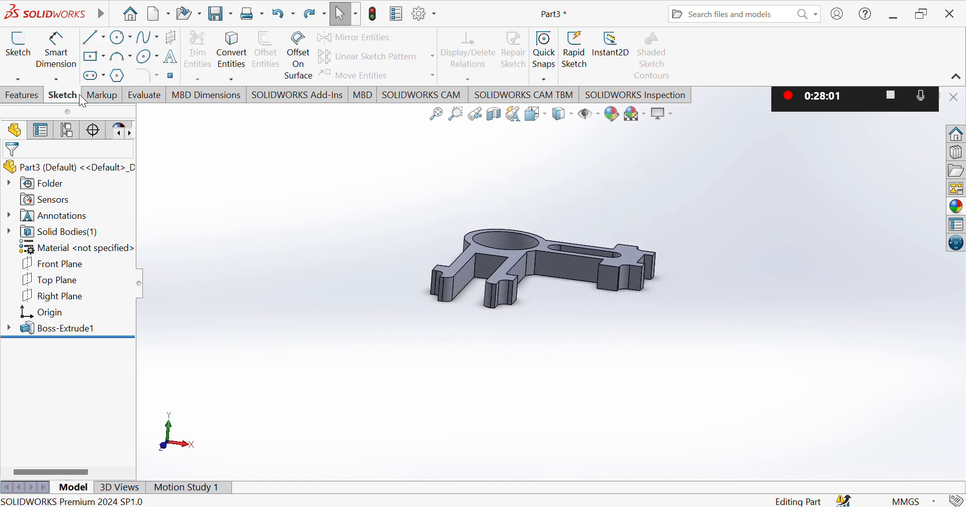
{"action": "left_click", "coordinate": [98, 63]}
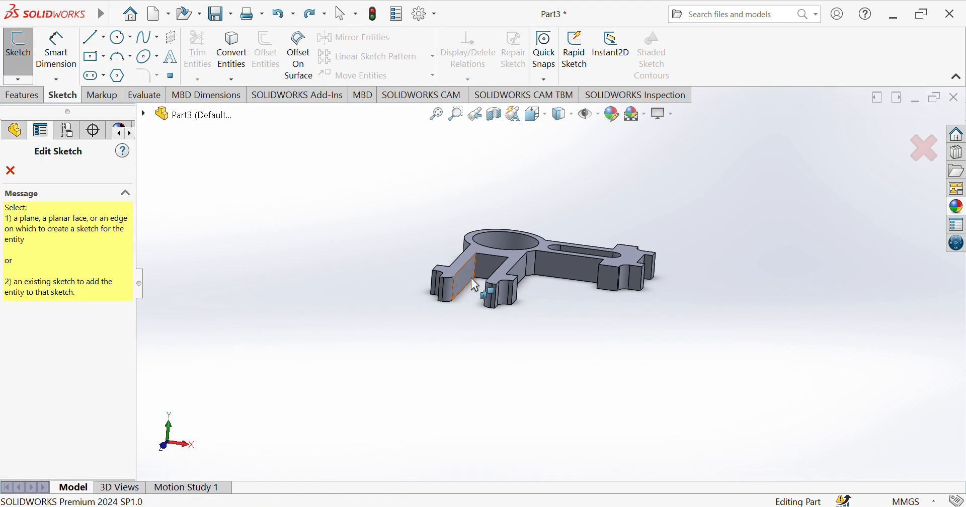
{"action": "left_click", "coordinate": [510, 283]}
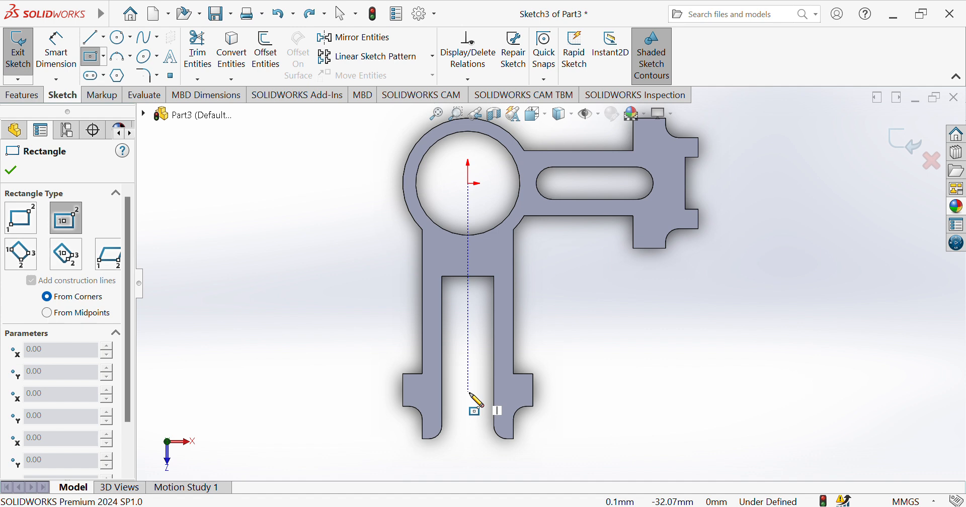
{"action": "left_click", "coordinate": [470, 392]}
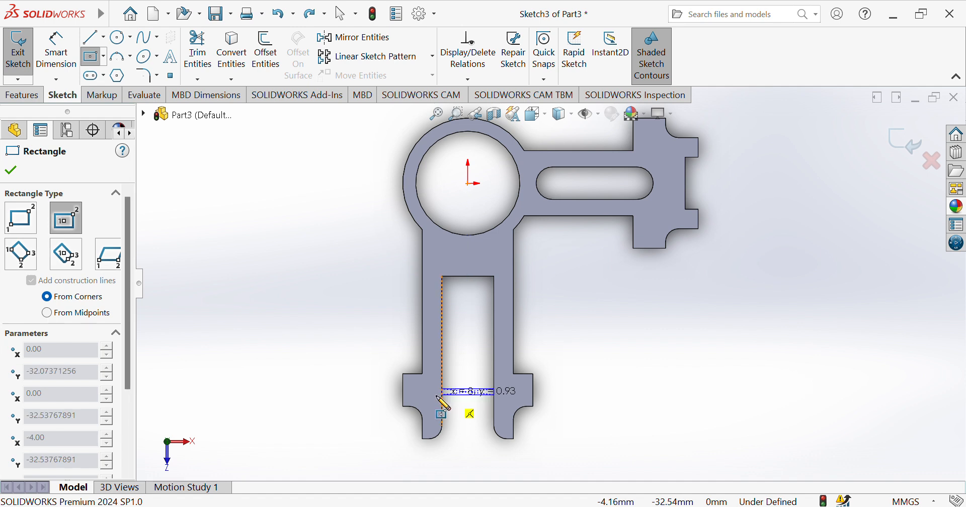
{"action": "left_click", "coordinate": [404, 374]}
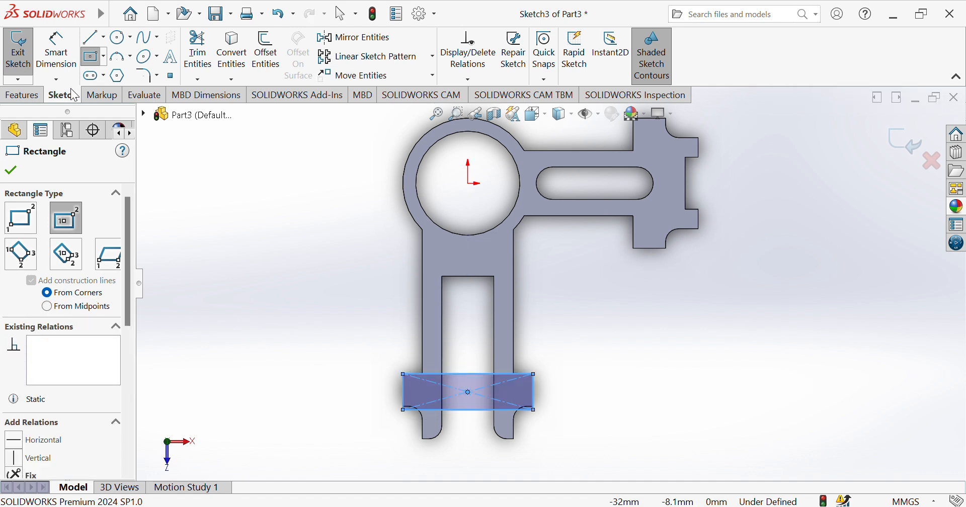
Step: Dimension the rectangle's width across the legs and set its height to 5 mm
{"action": "left_click", "coordinate": [57, 53]}
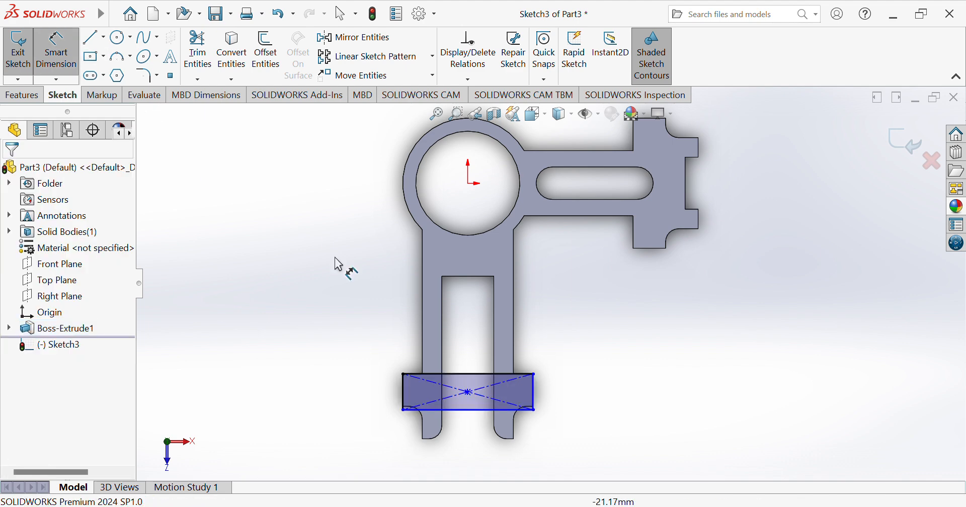
{"action": "left_click", "coordinate": [445, 375]}
{"action": "left_click", "coordinate": [460, 363]}
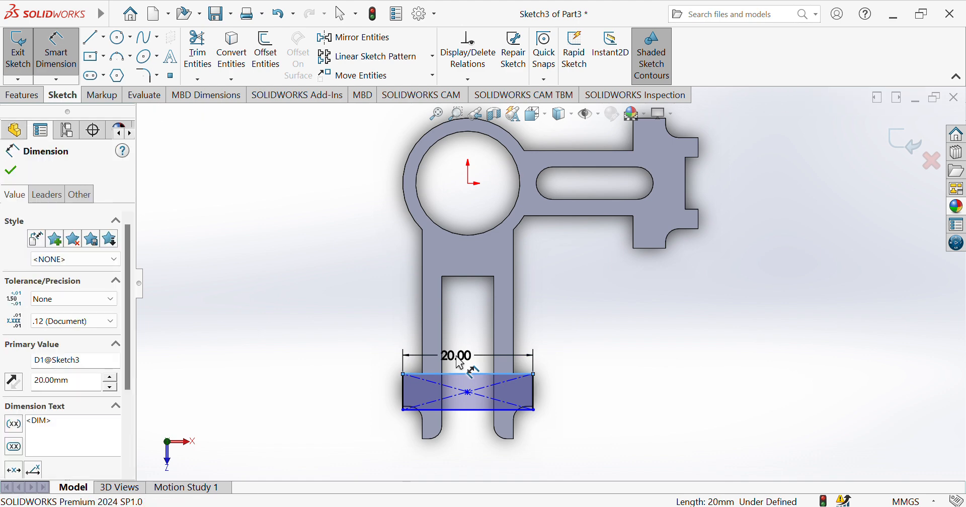
{"action": "left_click", "coordinate": [535, 401]}
{"action": "left_click", "coordinate": [582, 400]}
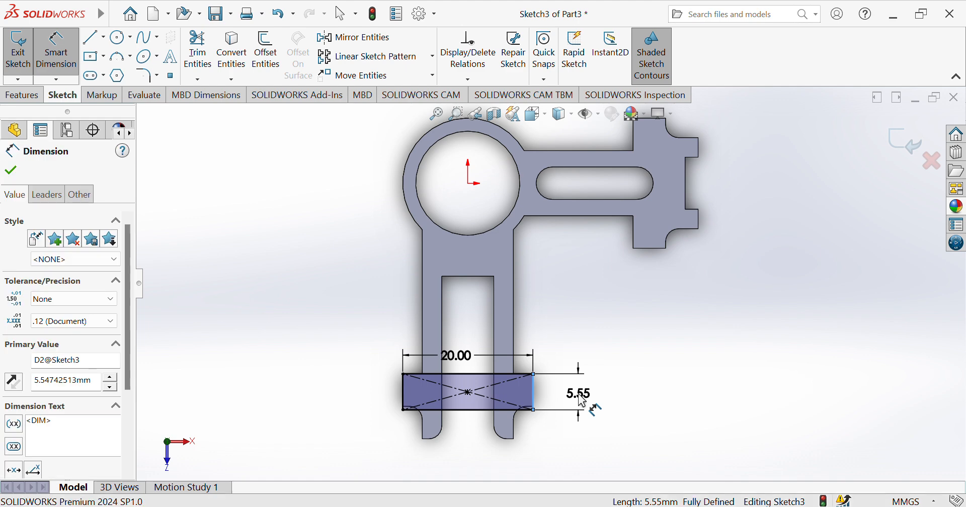
{"action": "type", "text": "5"}
{"action": "key", "text": "Return"}
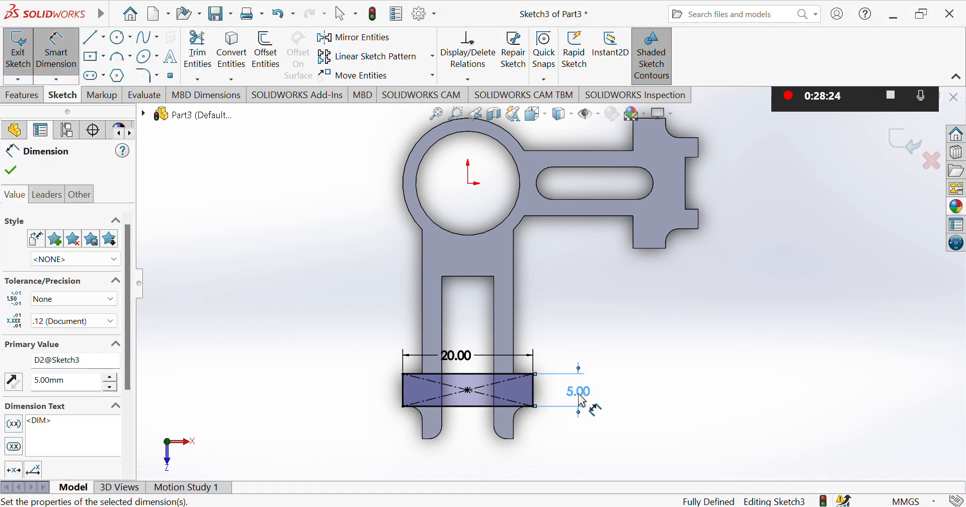
Step: Examine the rectangle's centre point, its four sides and their relations to check how the sketch is constrained
{"action": "left_click", "coordinate": [469, 391]}
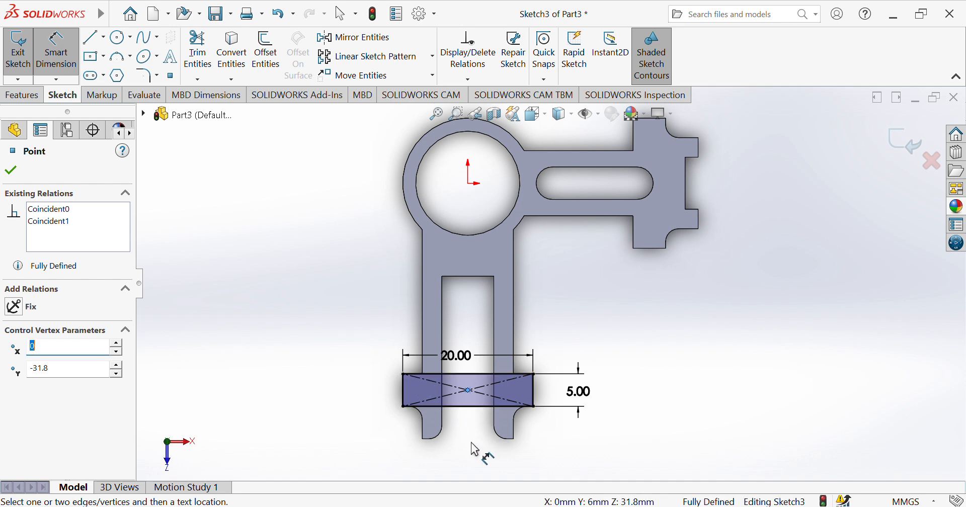
{"action": "key", "text": "Escape"}
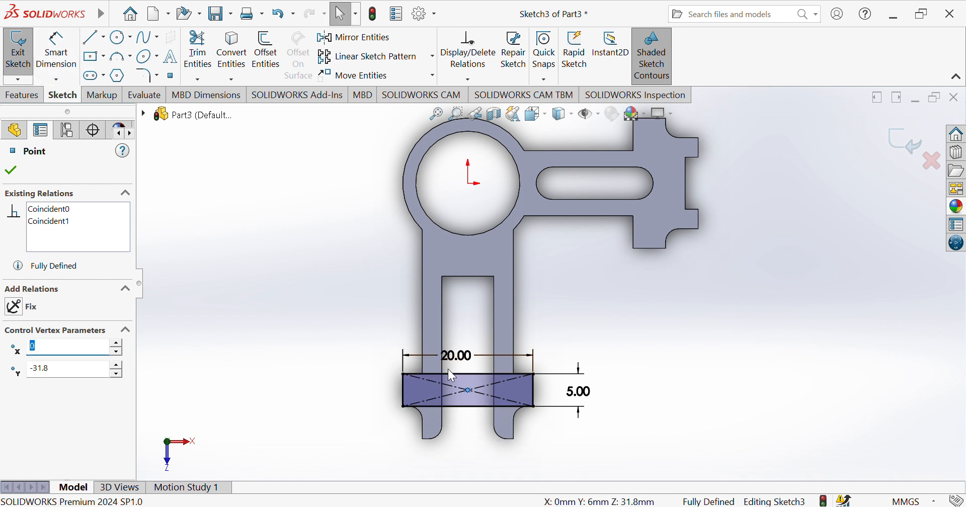
{"action": "left_click_drag", "start_coordinate": [468, 390], "coordinate": [468, 407]}
{"action": "left_click", "coordinate": [343, 358]}
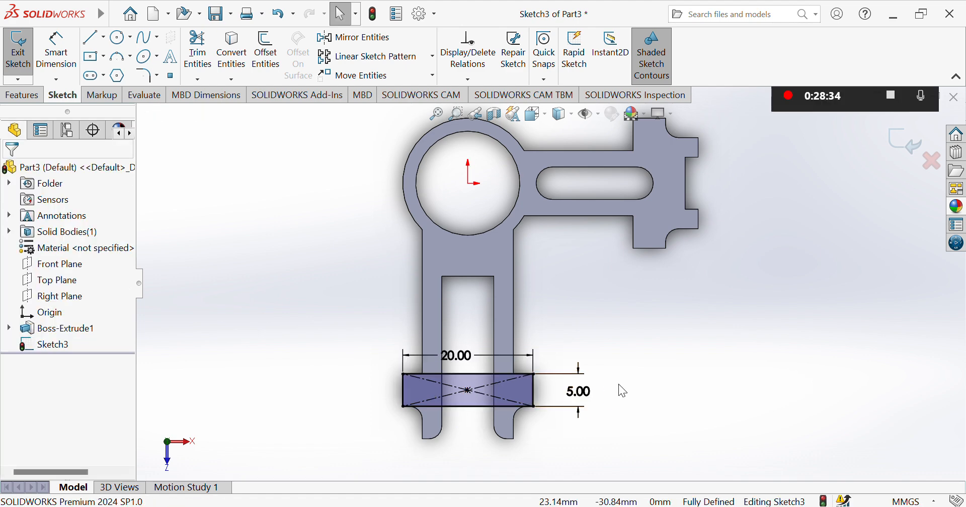
{"action": "double_click", "coordinate": [462, 377]}
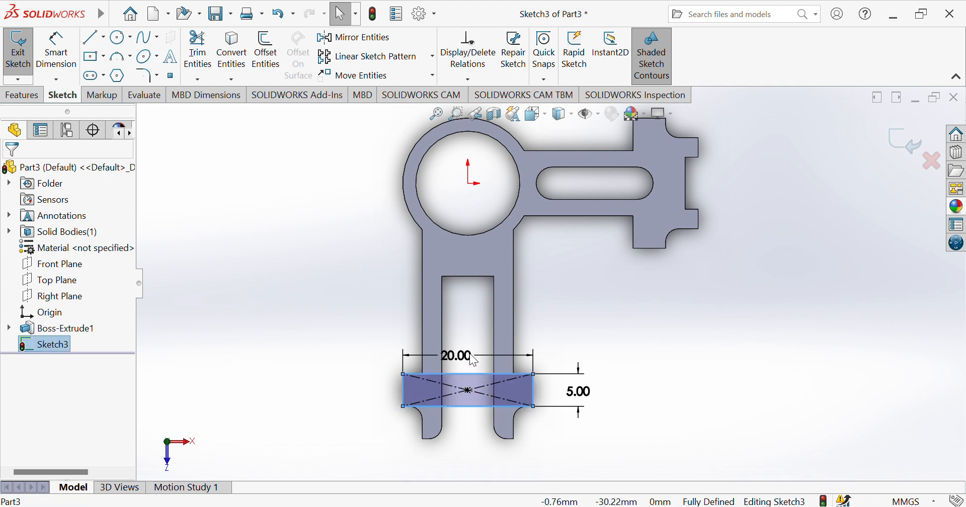
{"action": "left_click", "coordinate": [560, 349]}
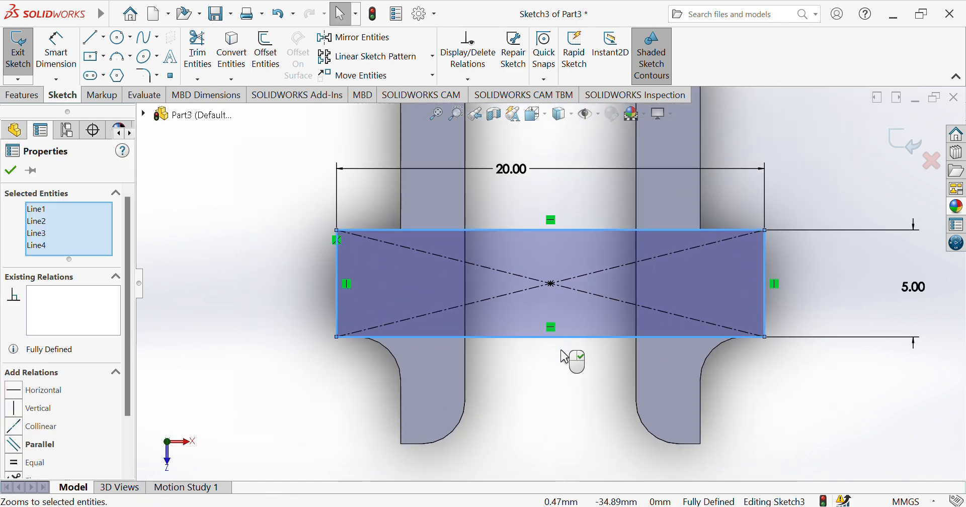
{"action": "left_click", "coordinate": [276, 328]}
{"action": "key", "text": "f"}
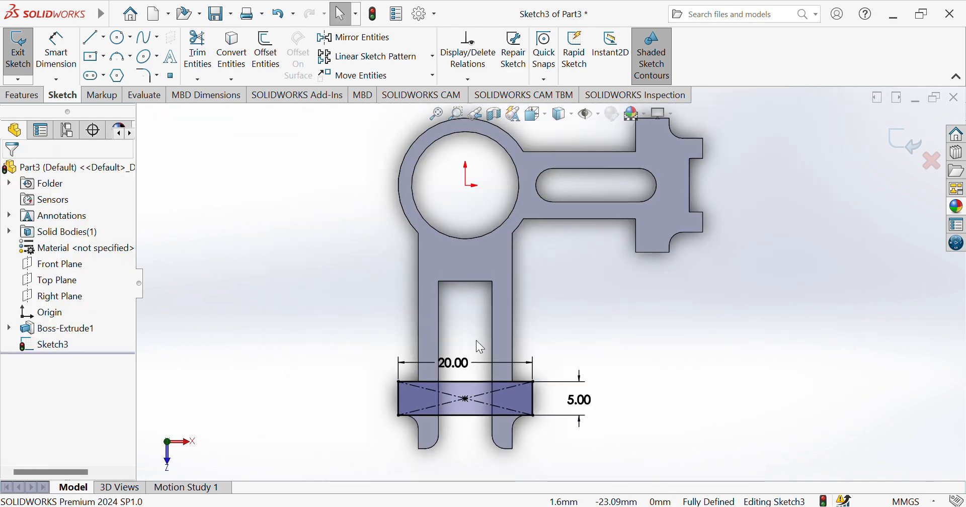
Step: Extrude the rectangle as a merged boss, blind 10 mm in the first direction and 6 mm in the second direction
{"action": "key", "text": "ctrl+7"}
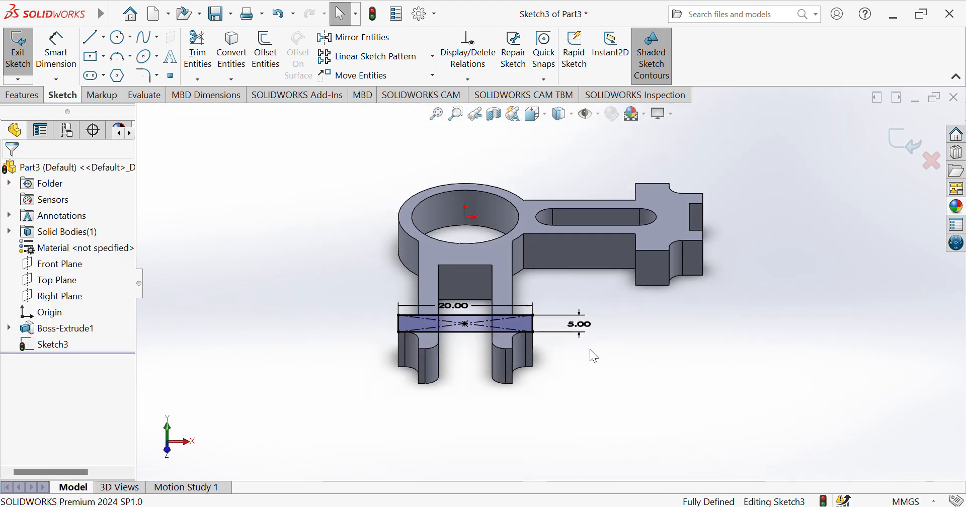
{"action": "key", "text": "Down"}
{"action": "key", "text": "Down"}
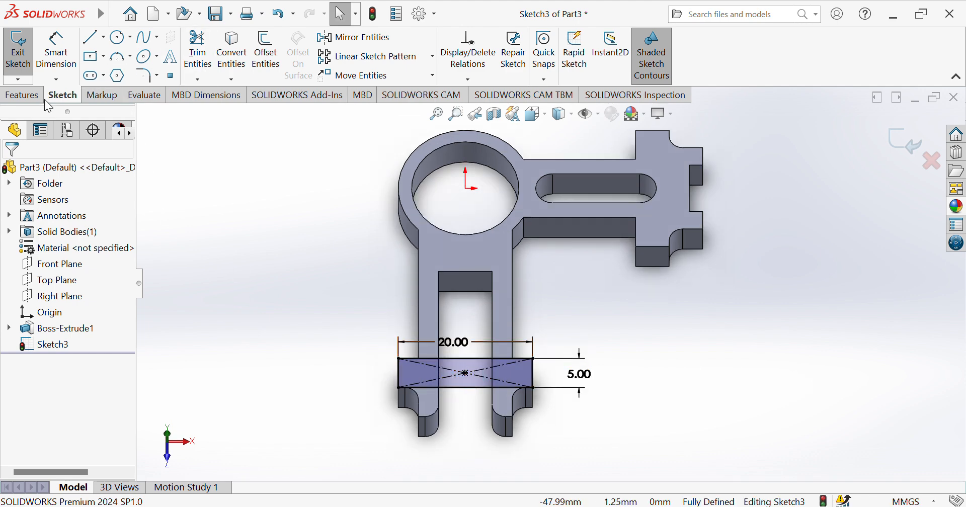
{"action": "left_click", "coordinate": [26, 94]}
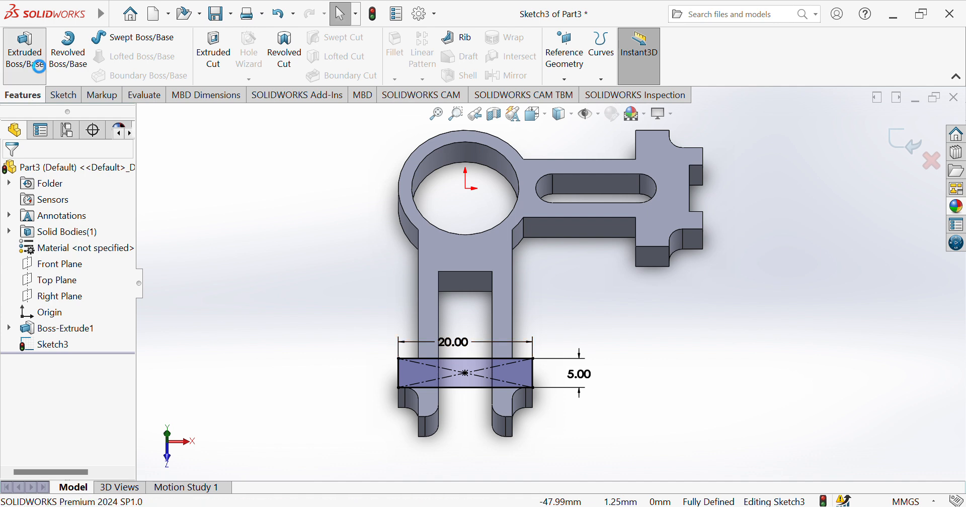
{"action": "left_click", "coordinate": [28, 55]}
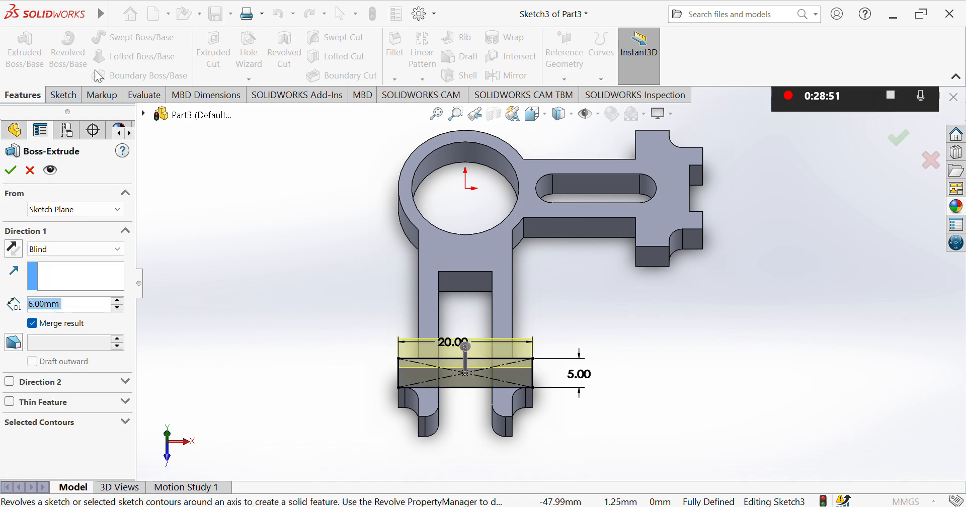
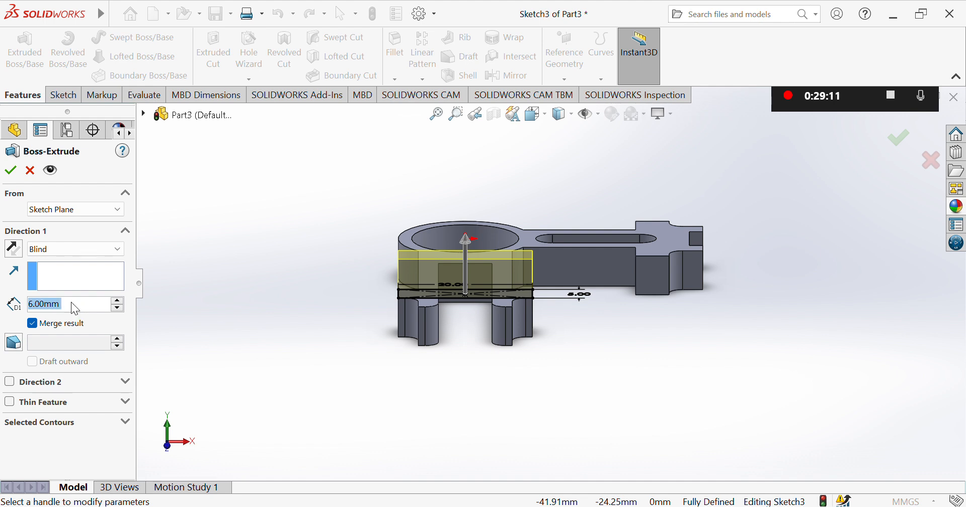
{"action": "type", "text": "10"}
{"action": "key", "text": "Return"}
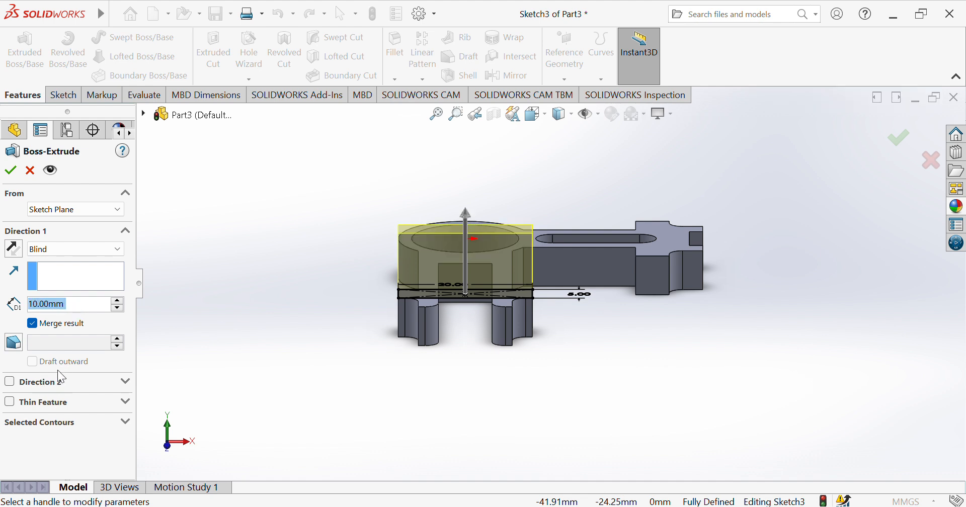
{"action": "left_click", "coordinate": [9, 382]}
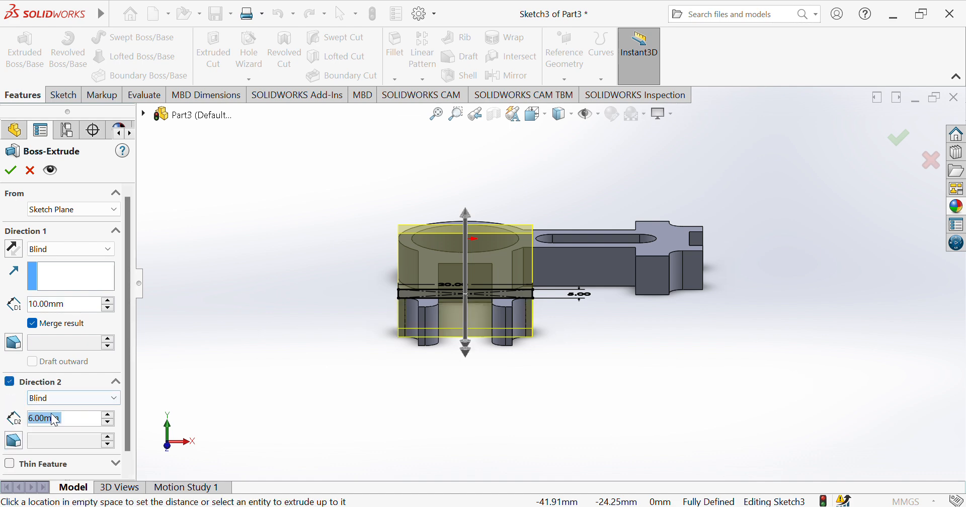
{"action": "key", "text": "Return"}
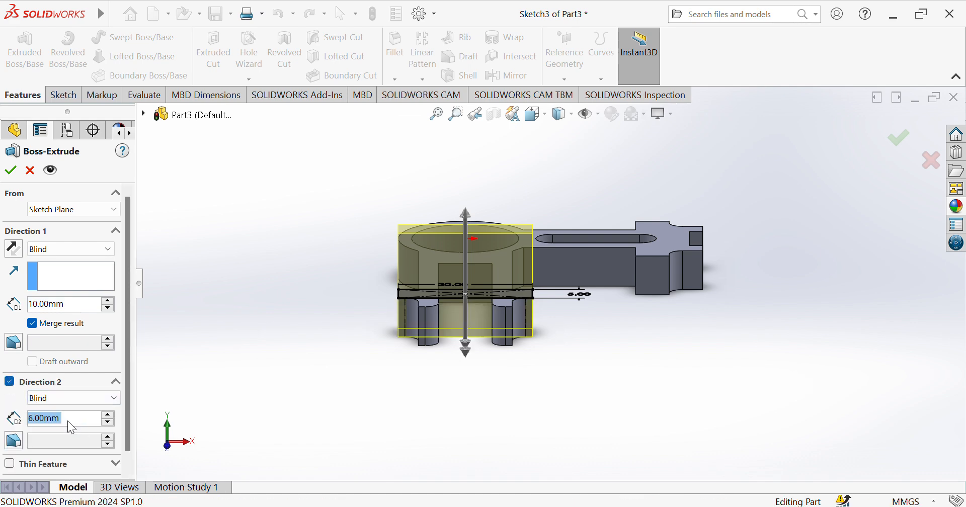
{"action": "left_click", "coordinate": [293, 412]}
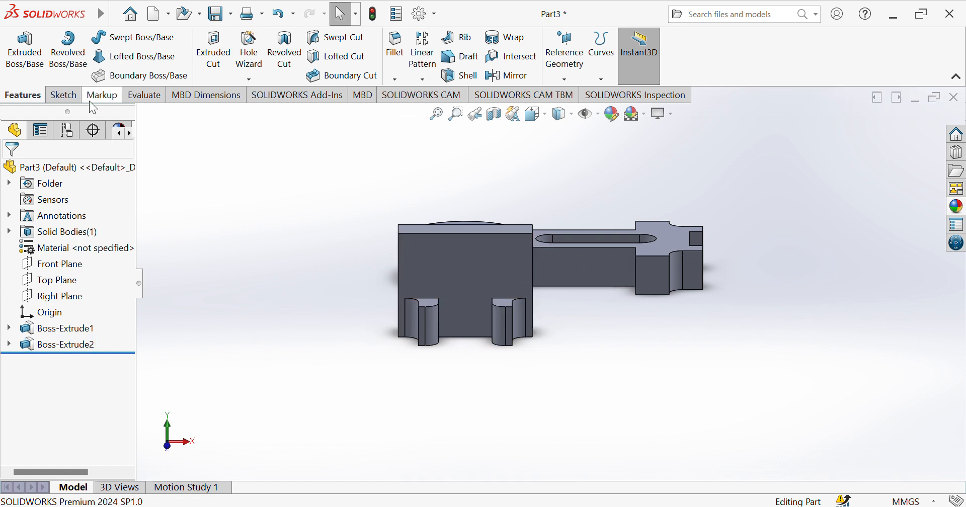
Step: Sketch two concentric circles of about 20.2 and 14.3 mm diameter on the block's front face, centred vertically above the origin
{"action": "left_click", "coordinate": [64, 97]}
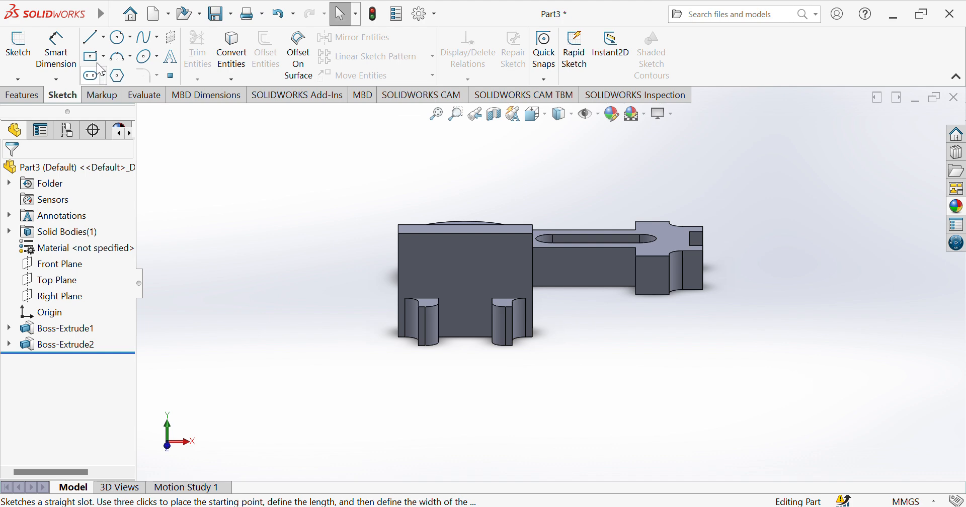
{"action": "left_click", "coordinate": [120, 37]}
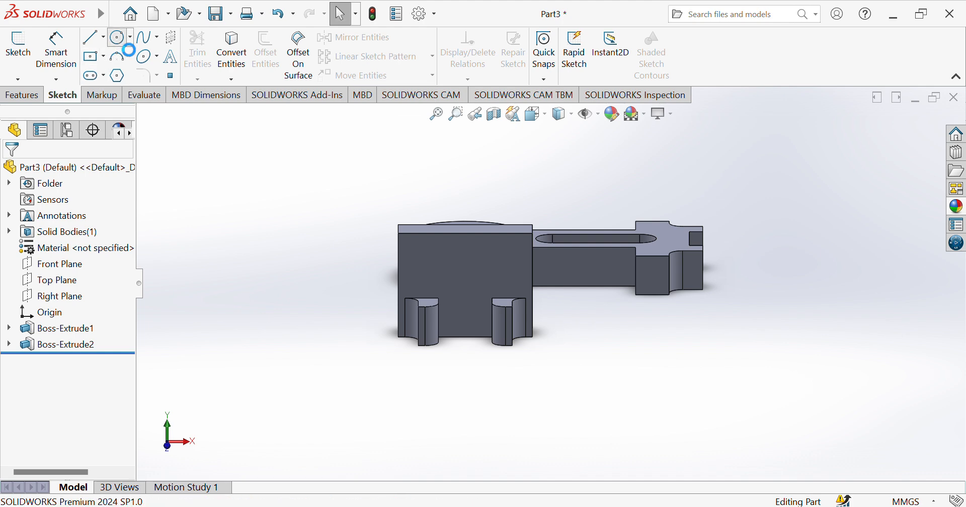
{"action": "left_click", "coordinate": [463, 291]}
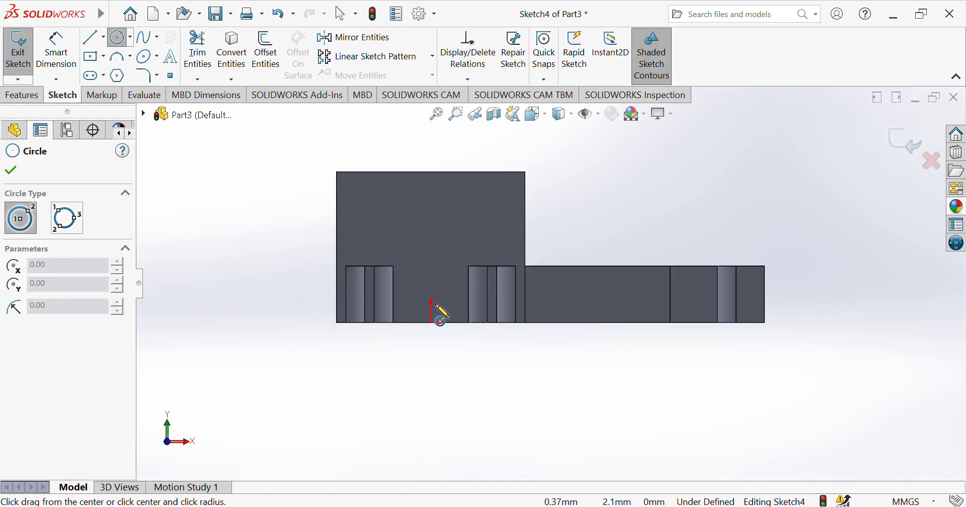
{"action": "left_click", "coordinate": [432, 268]}
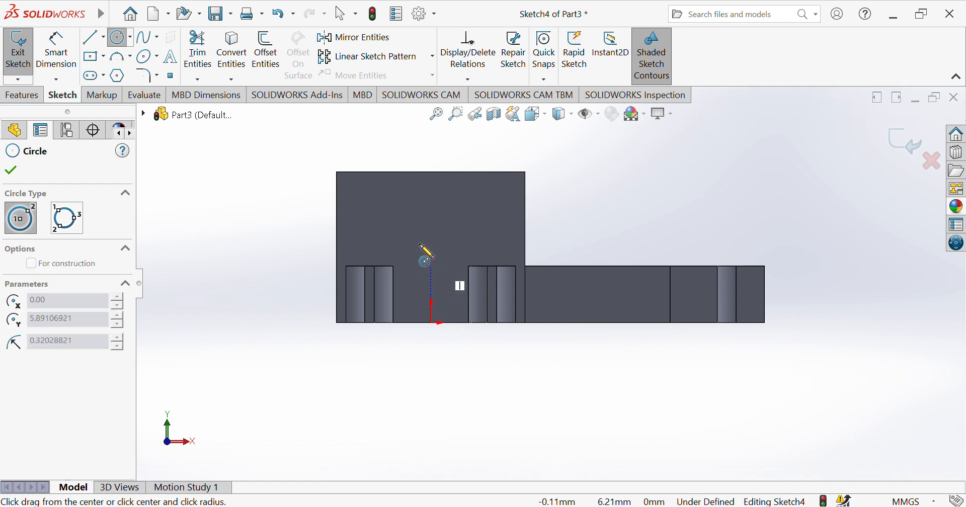
{"action": "left_click", "coordinate": [431, 173]}
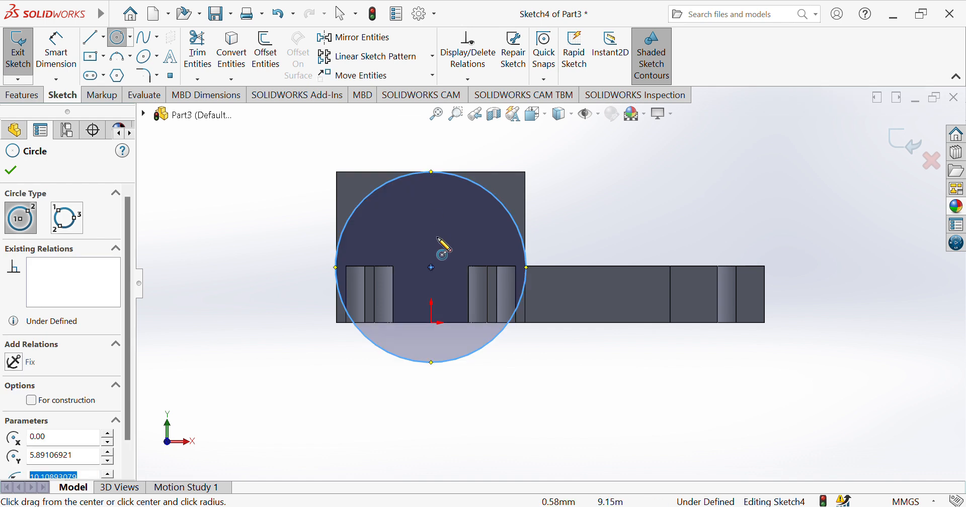
{"action": "left_click", "coordinate": [431, 268]}
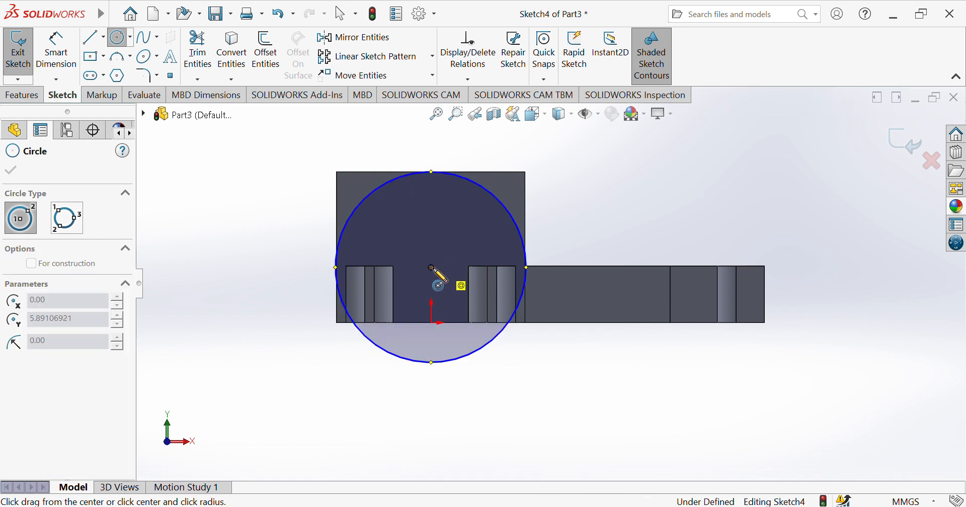
{"action": "left_click", "coordinate": [431, 201]}
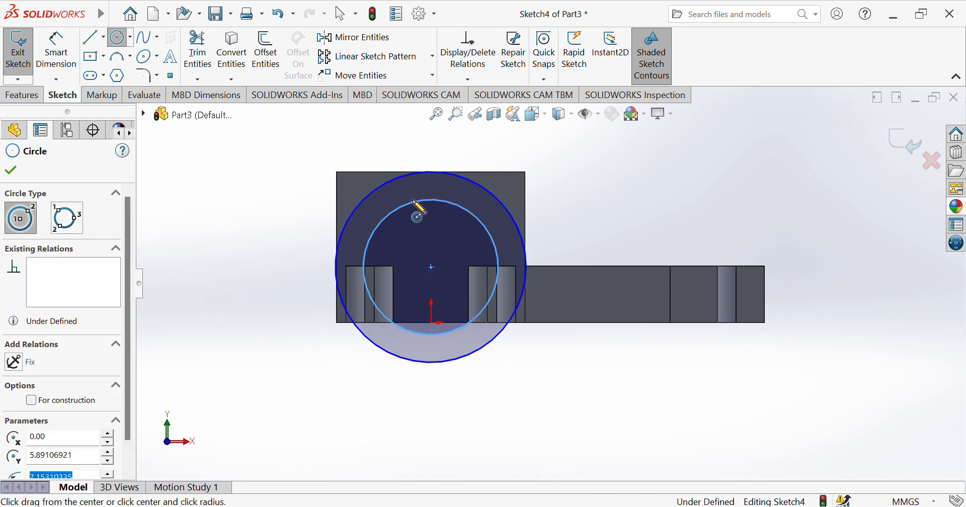
Step: Dimension the outer circle to a 20 mm diameter and set its centre 10 mm below the block's top edge
{"action": "left_click", "coordinate": [56, 50]}
{"action": "left_click", "coordinate": [513, 213]}
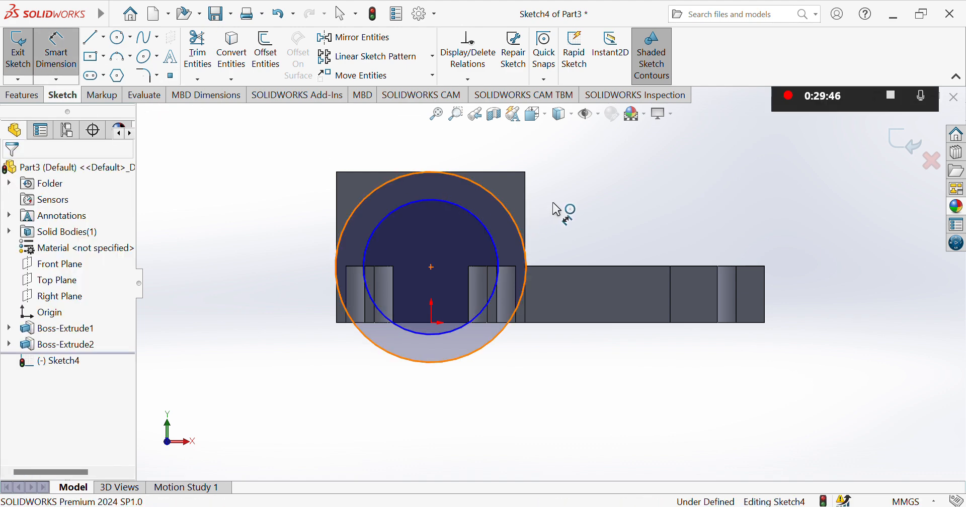
{"action": "left_click", "coordinate": [618, 200]}
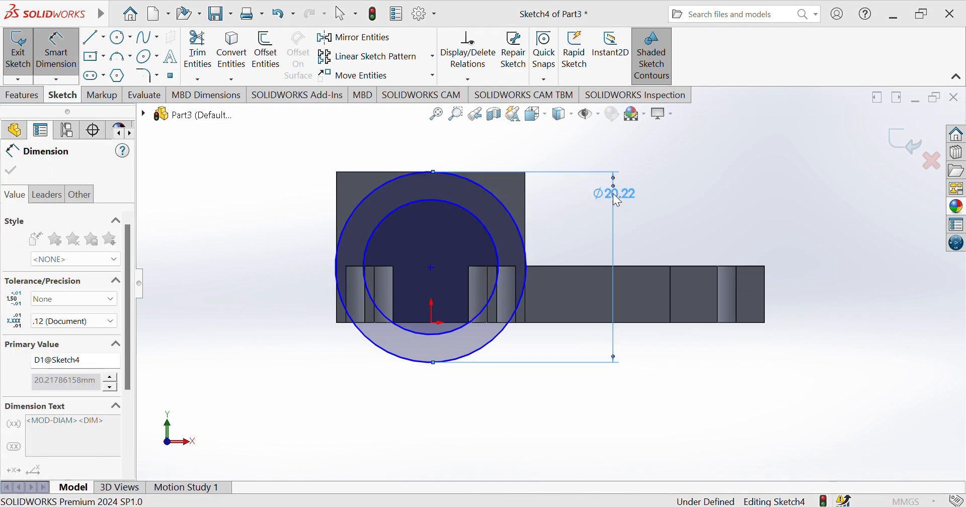
{"action": "left_click", "coordinate": [432, 268]}
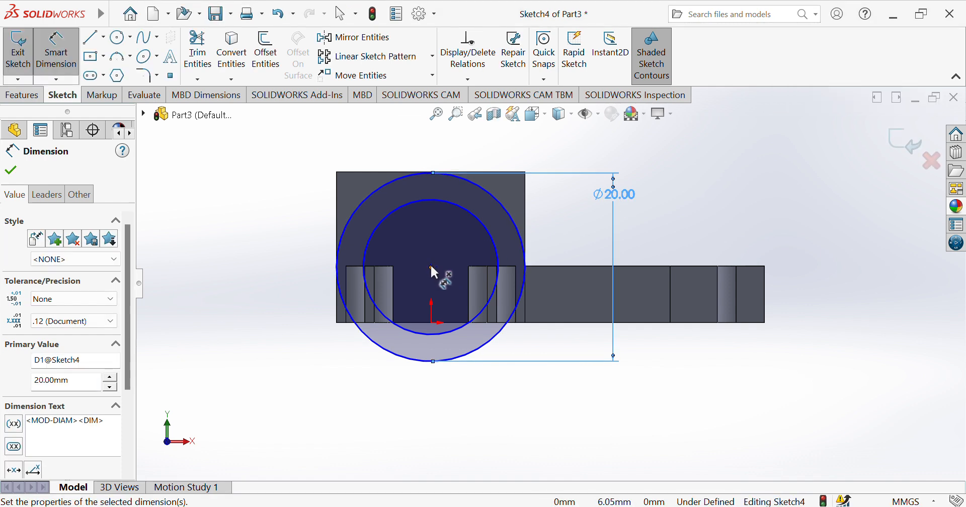
{"action": "left_click", "coordinate": [409, 172]}
{"action": "left_click", "coordinate": [258, 197]}
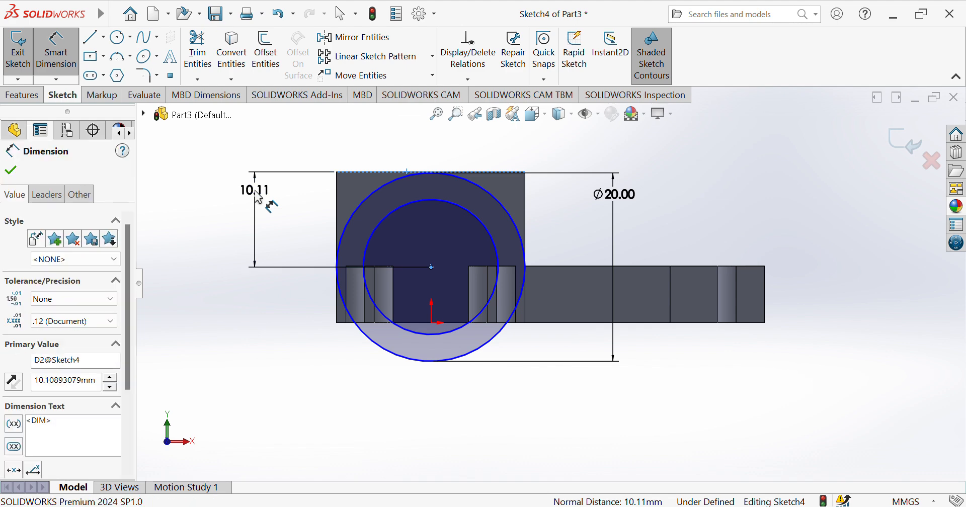
{"action": "type", "text": "10"}
{"action": "key", "text": "Return"}
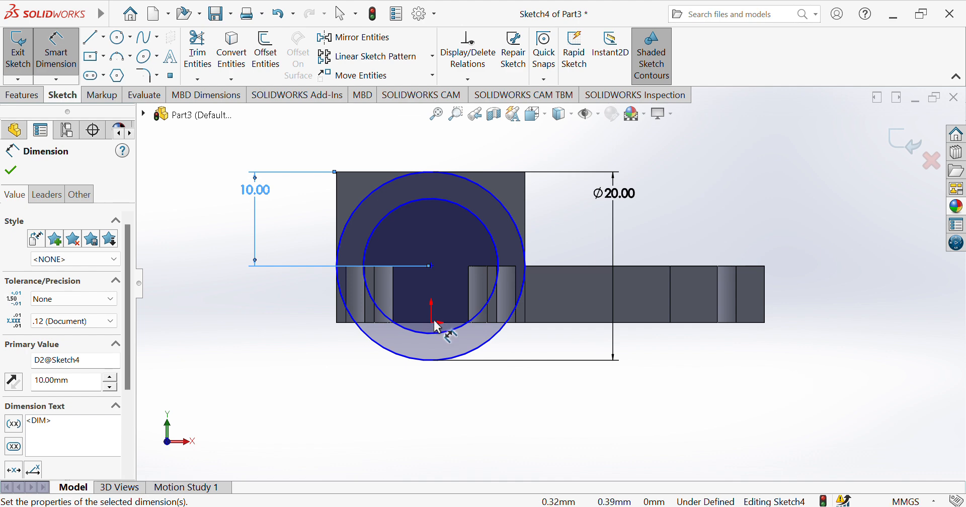
Step: Dimension the circles' centre 6 mm above the origin and set the inner circle's diameter to 16 mm
{"action": "key", "text": "Escape"}
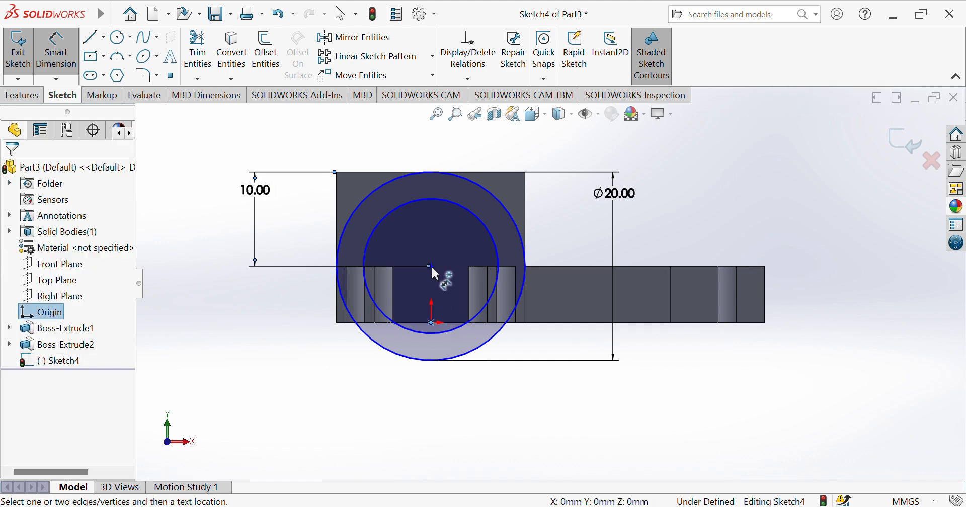
{"action": "left_click", "coordinate": [431, 265]}
{"action": "left_click", "coordinate": [335, 276]}
{"action": "left_click", "coordinate": [310, 295]}
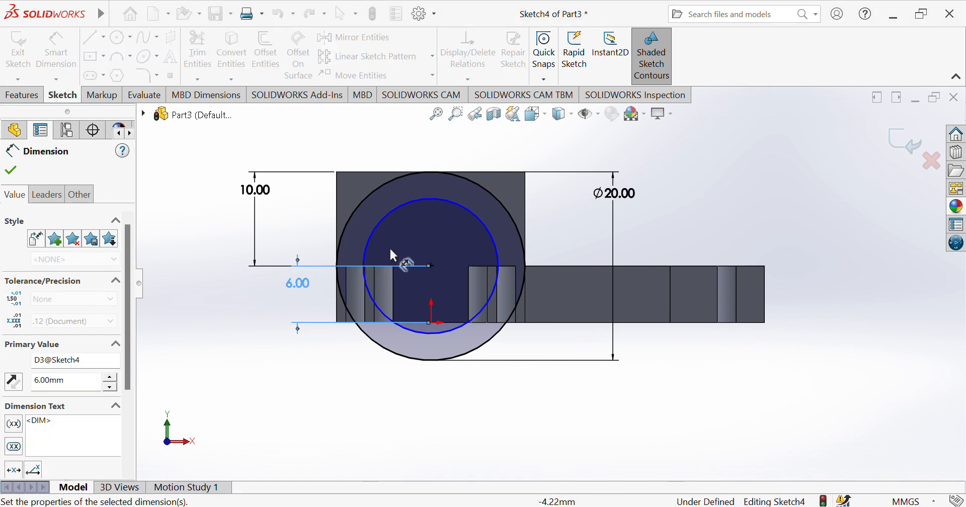
{"action": "left_click", "coordinate": [375, 236]}
{"action": "left_click", "coordinate": [302, 226]}
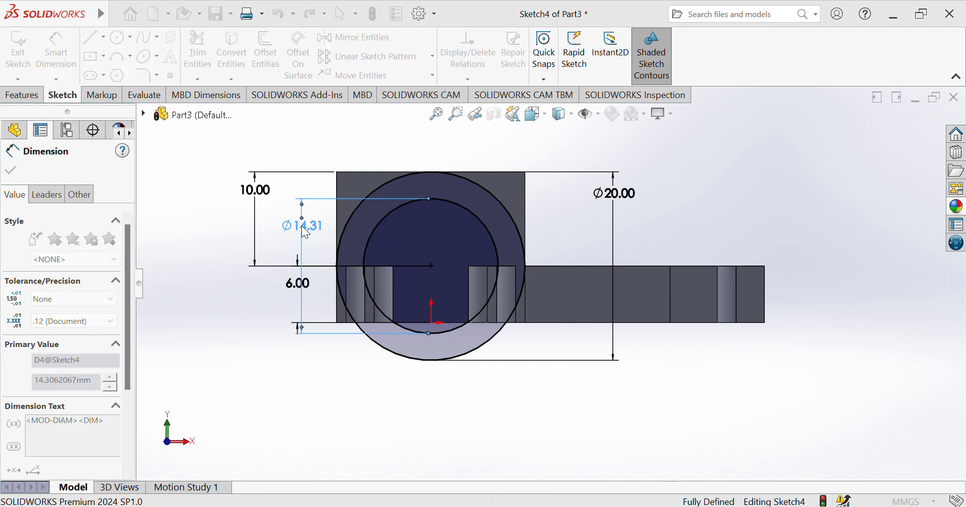
{"action": "type", "text": "16"}
{"action": "key", "text": "Return"}
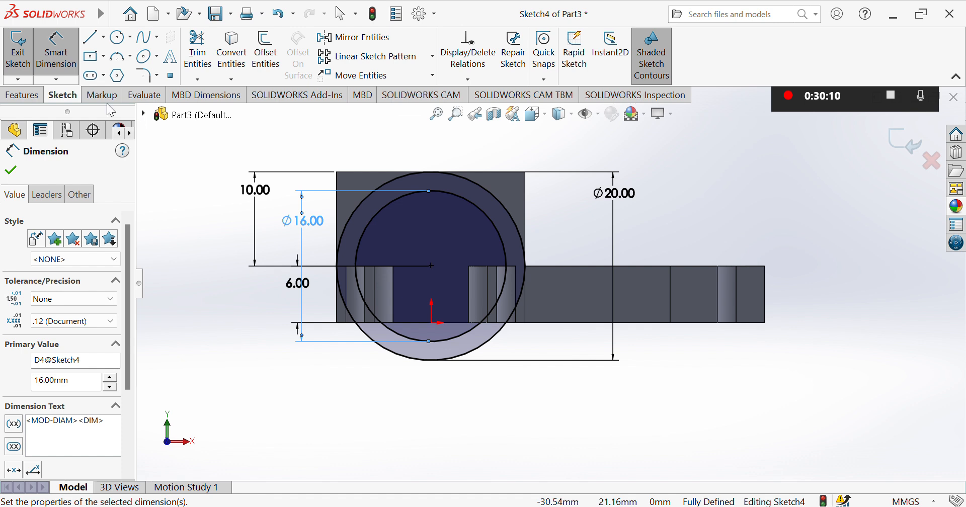
{"action": "left_click", "coordinate": [91, 36]}
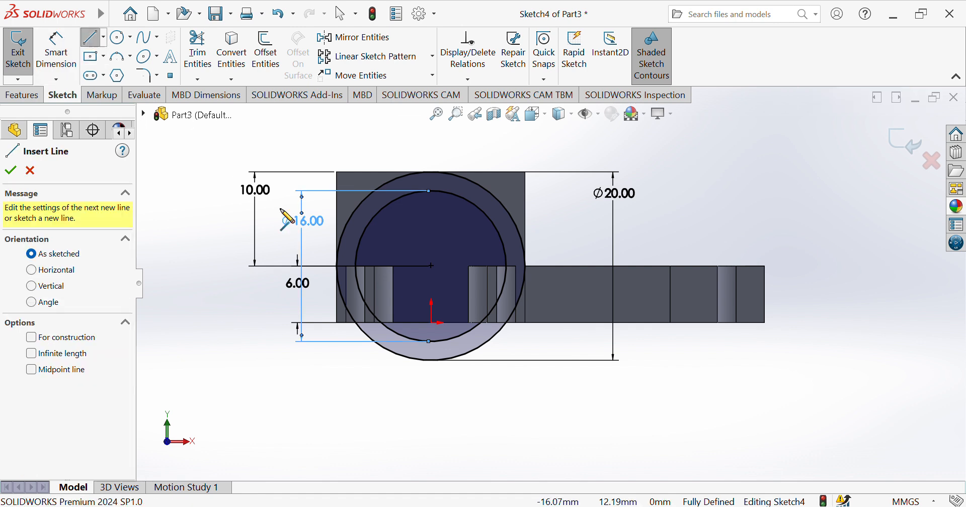
{"action": "left_click", "coordinate": [338, 267]}
{"action": "left_click", "coordinate": [356, 266]}
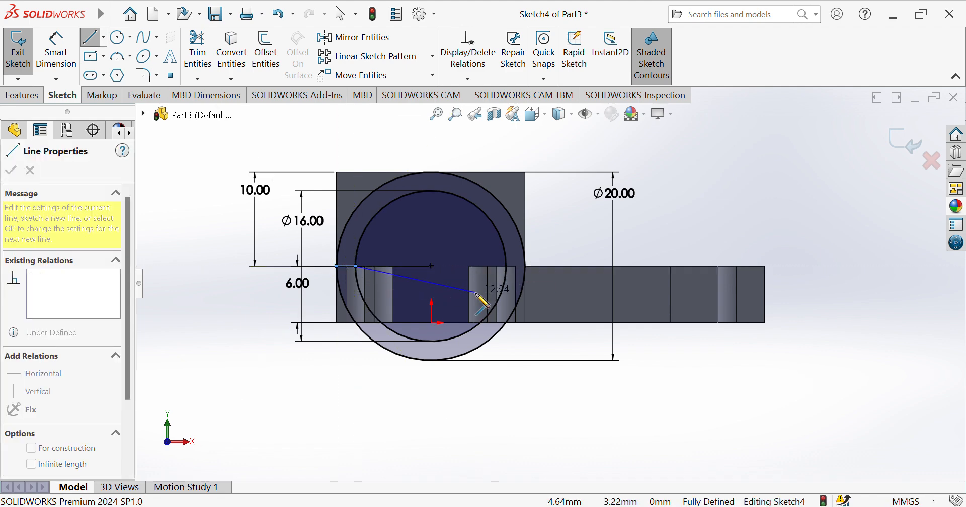
{"action": "key", "text": "Escape"}
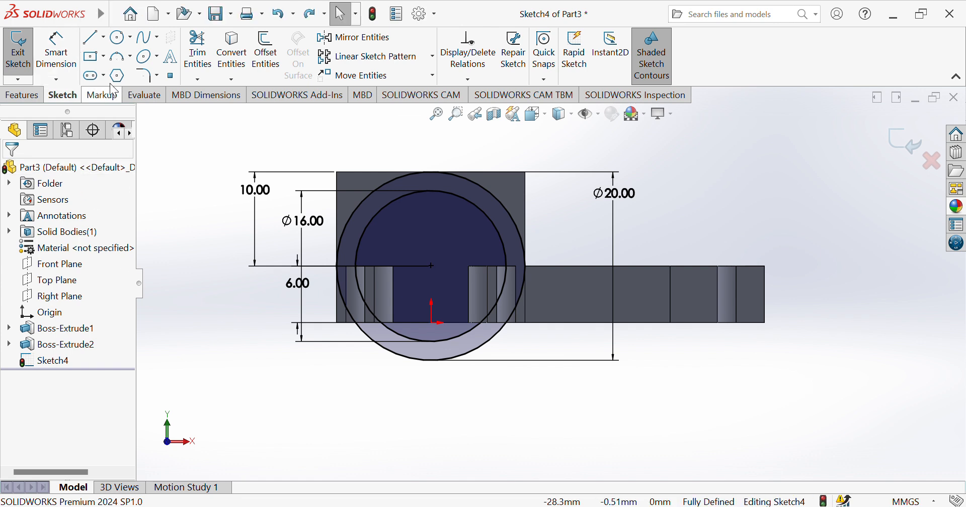
Step: Draw a chain of horizontal lines through the circles' centre, from one side of the outer circle to the other, with vertices on the inner circle
{"action": "left_click", "coordinate": [94, 44]}
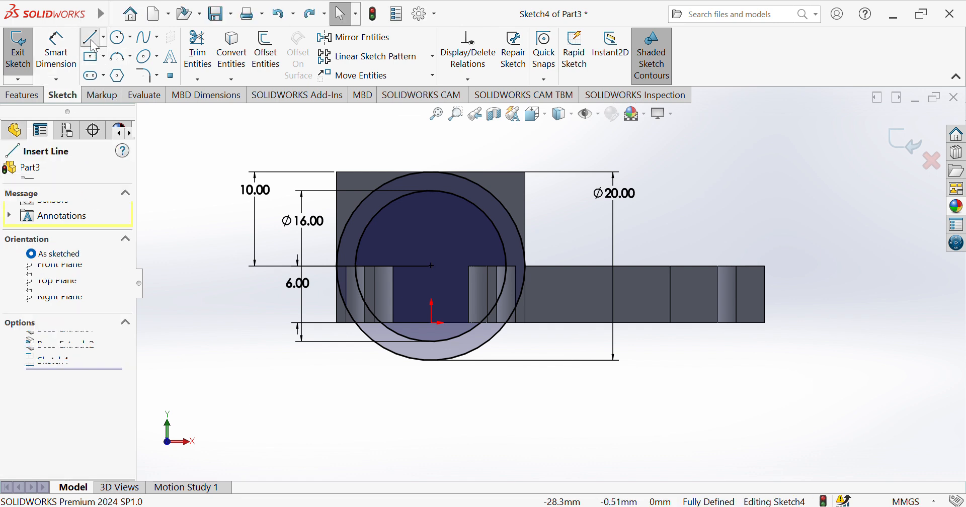
{"action": "left_click", "coordinate": [337, 266]}
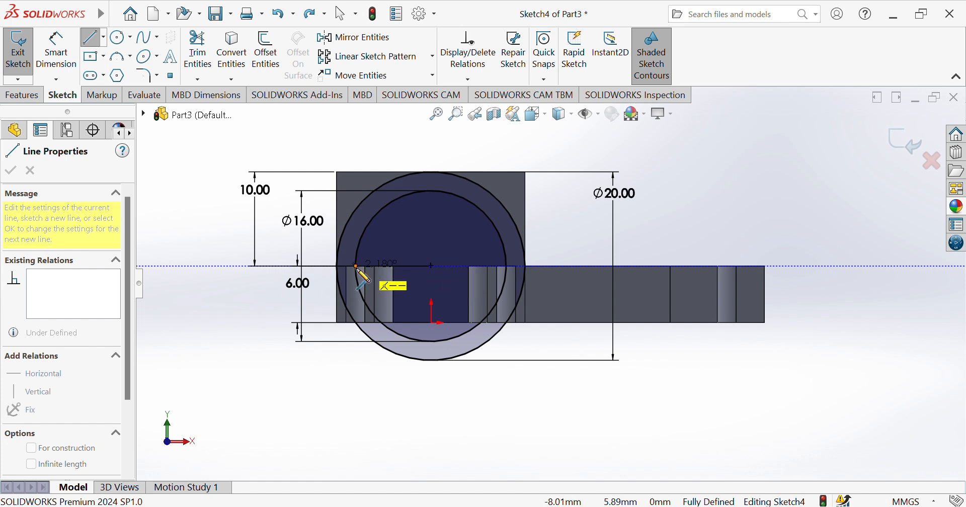
{"action": "left_click", "coordinate": [355, 266]}
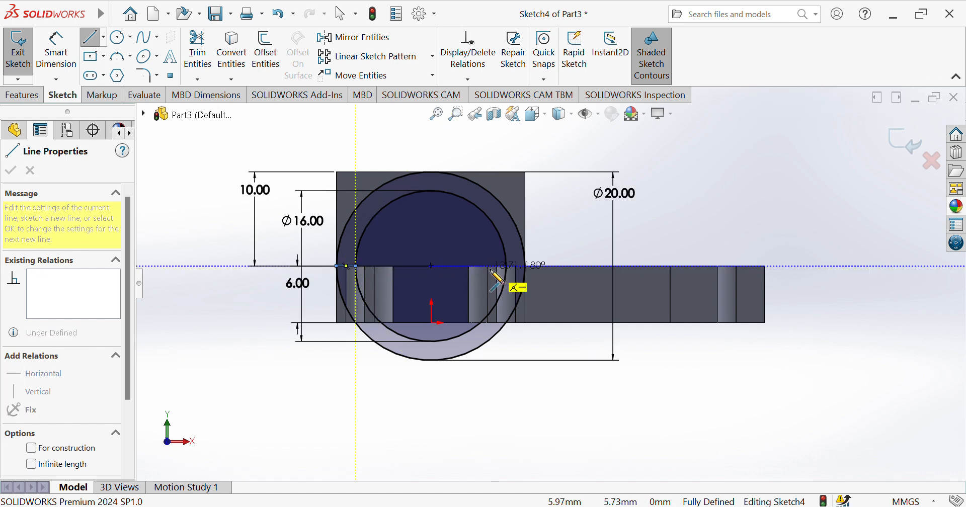
{"action": "left_click", "coordinate": [507, 267]}
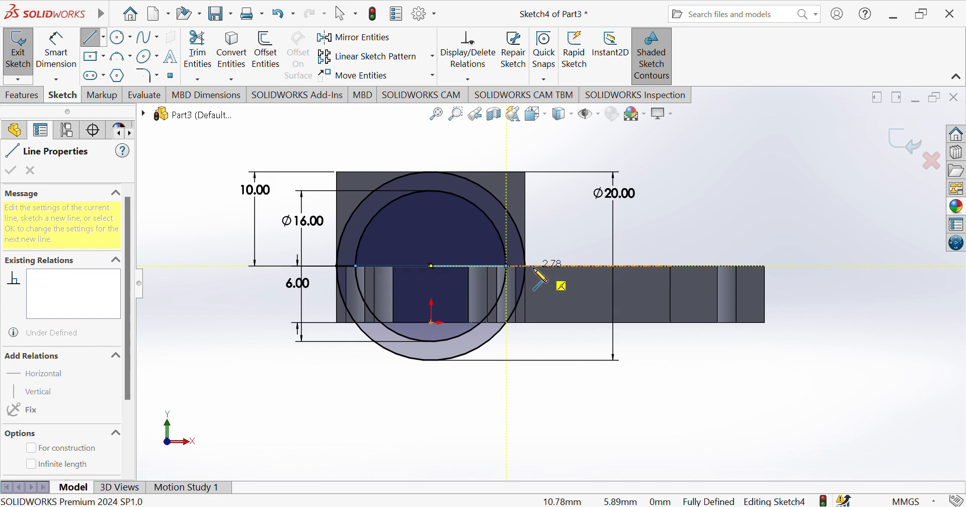
{"action": "double_click", "coordinate": [526, 266]}
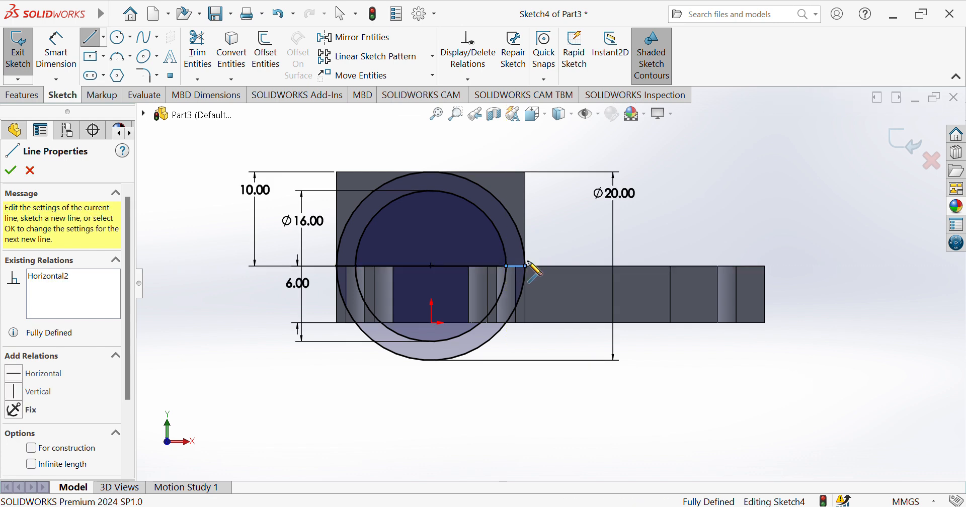
Step: Draw lines along the block's side and top edges, enclosing the circles' upper halves down to both ends of the horizontal line chain
{"action": "left_click", "coordinate": [526, 265]}
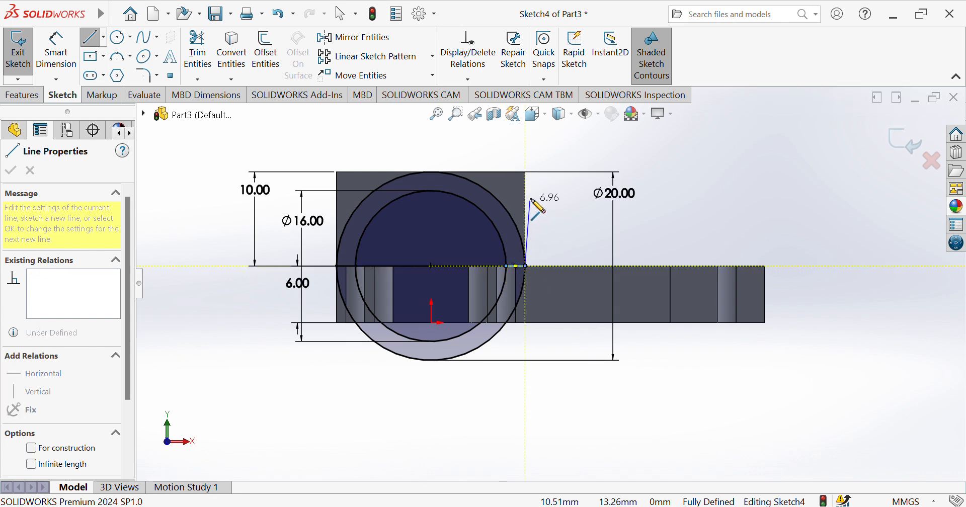
{"action": "double_click", "coordinate": [526, 172]}
{"action": "left_click", "coordinate": [596, 185]}
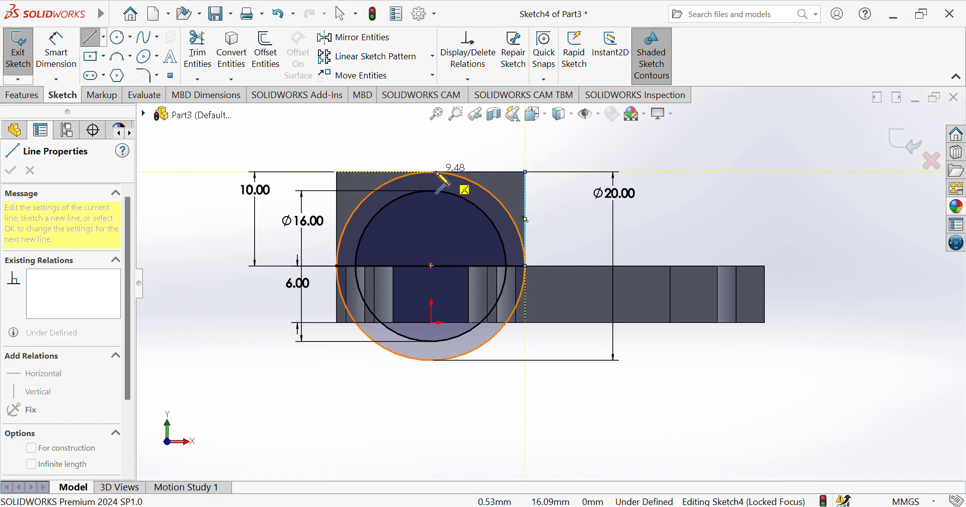
{"action": "left_click", "coordinate": [338, 172]}
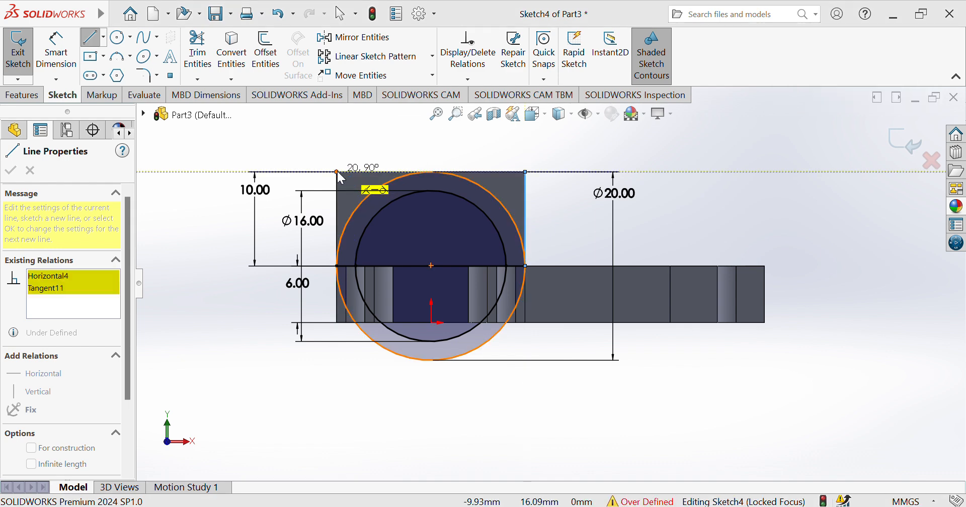
{"action": "left_click", "coordinate": [587, 267]}
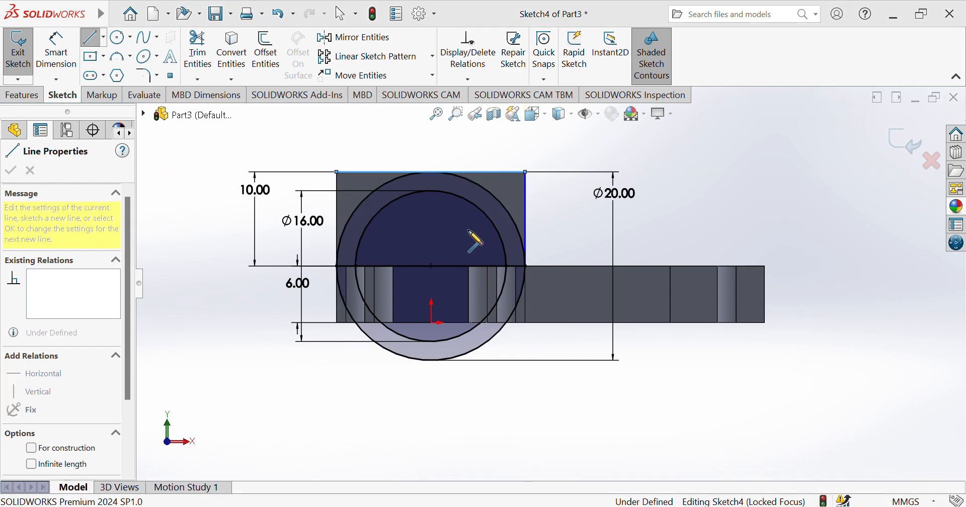
{"action": "left_click", "coordinate": [337, 265]}
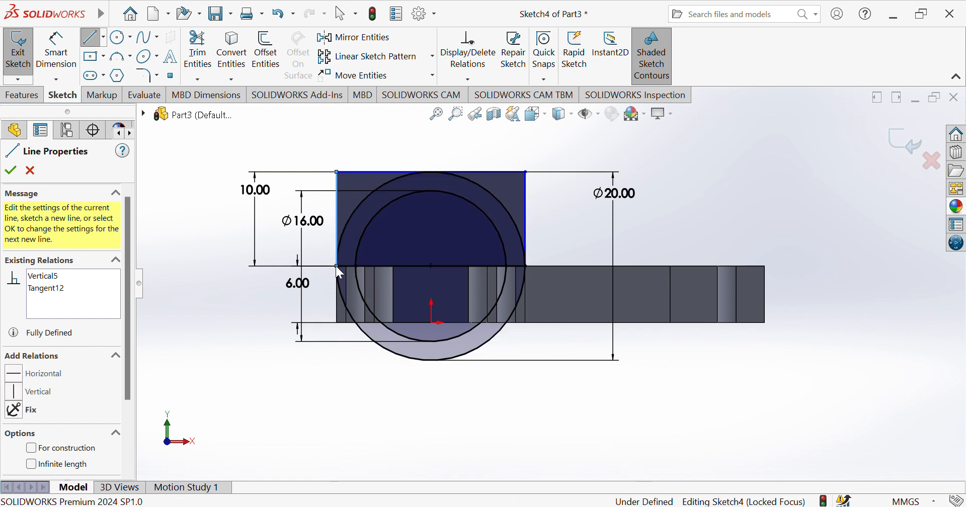
Step: Trim away the lower halves of both circles and the horizontal line spanning the inner circle
{"action": "left_click", "coordinate": [198, 61]}
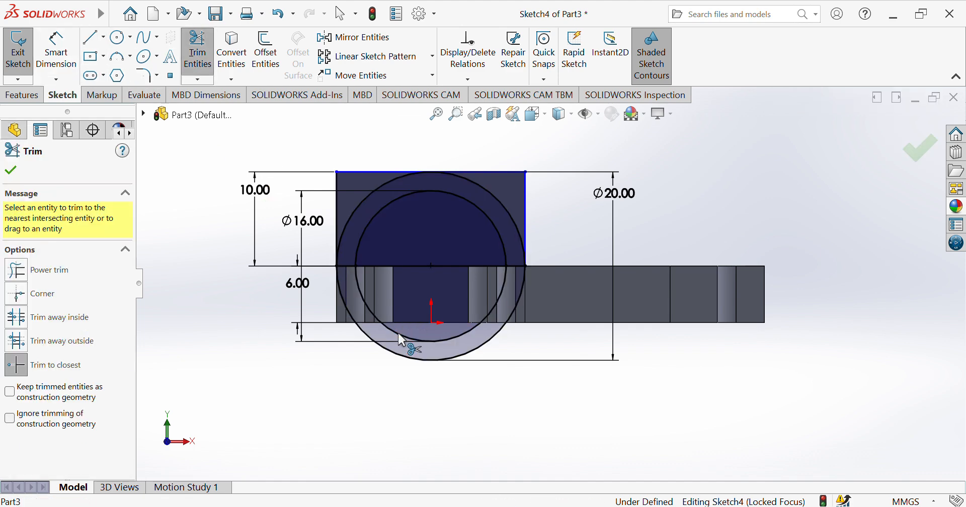
{"action": "mouse_move", "coordinate": [400, 340]}
{"action": "left_mouse_down"}
{"action": "mouse_move", "coordinate": [425, 371]}
{"action": "mouse_move", "coordinate": [411, 369]}
{"action": "left_mouse_up"}
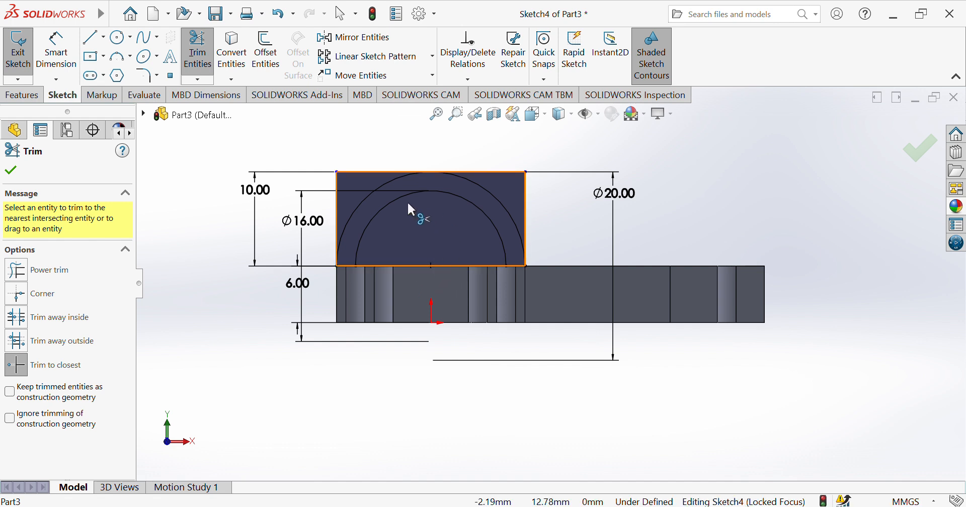
{"action": "left_click", "coordinate": [430, 266]}
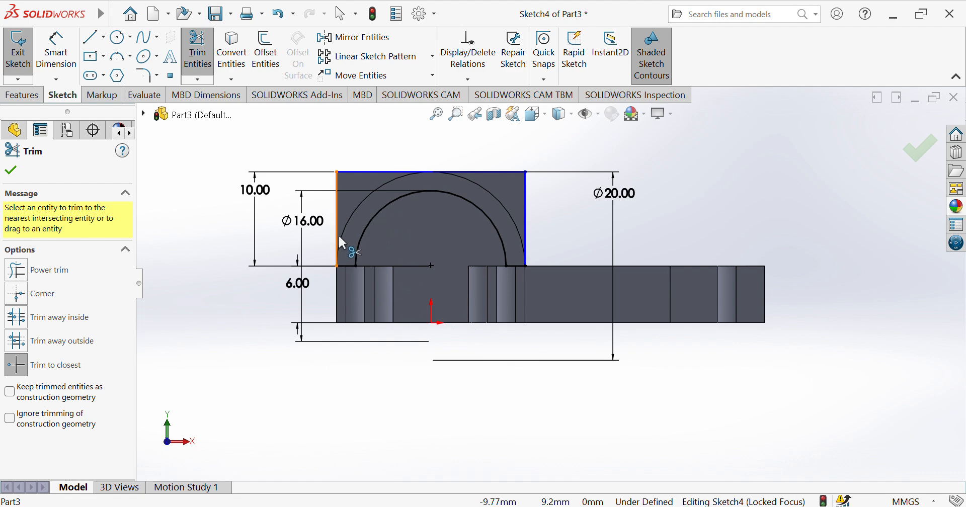
{"action": "left_click", "coordinate": [94, 38]}
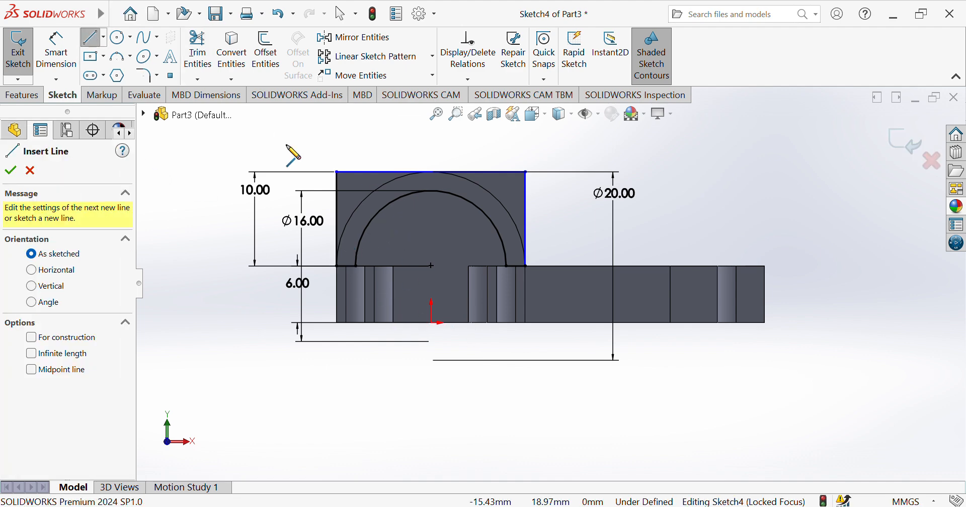
{"action": "key", "text": "Down"}
{"action": "left_click", "coordinate": [381, 396]}
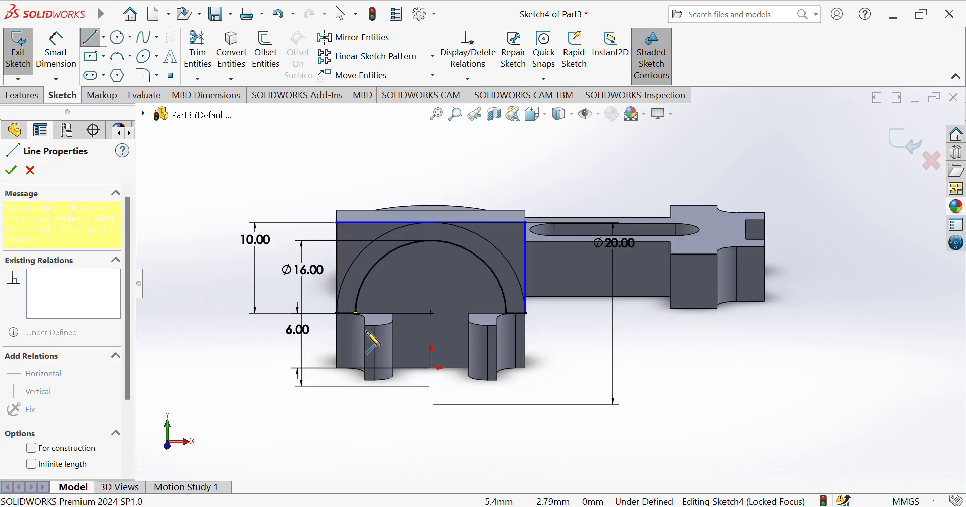
{"action": "key", "text": "Escape"}
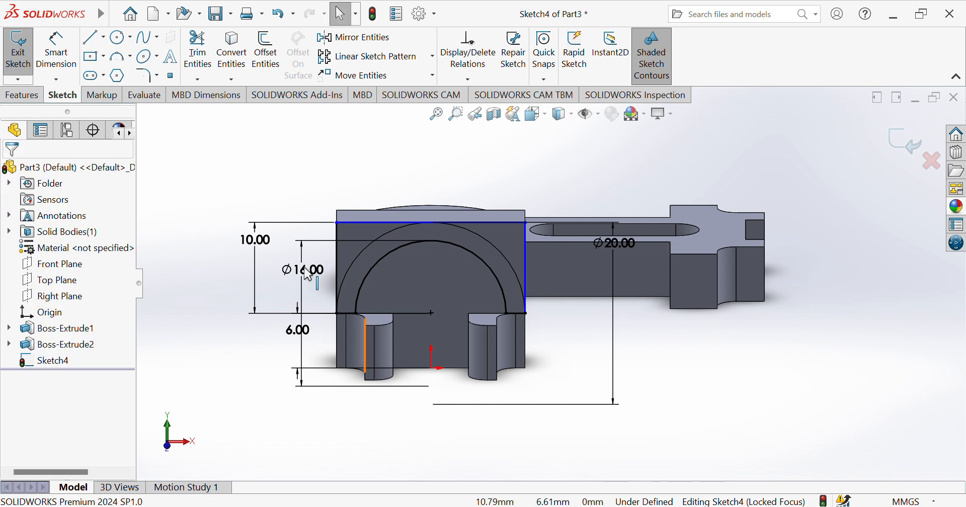
Step: Draw a line chain from one end of the inner arc to the other, following the legs' inner edges and the block's bottom edge
{"action": "left_click", "coordinate": [91, 43]}
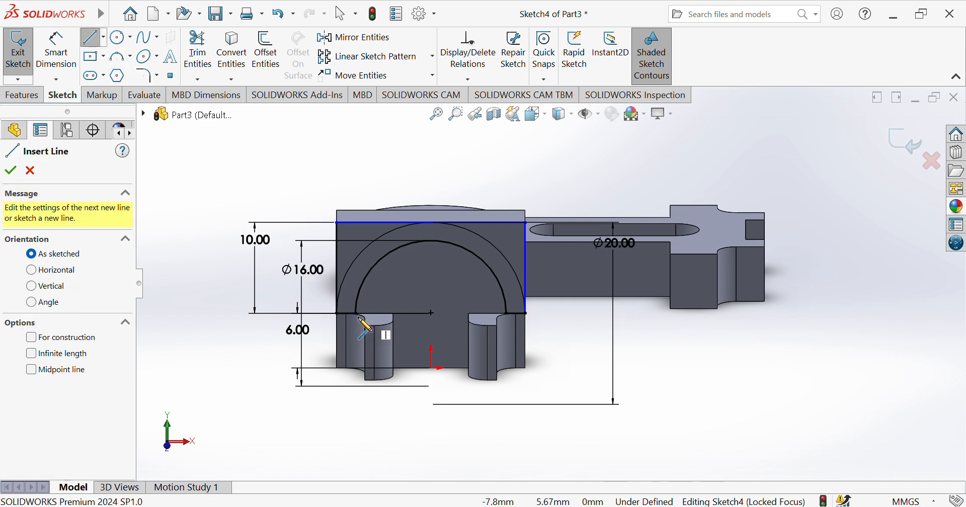
{"action": "left_click", "coordinate": [356, 313]}
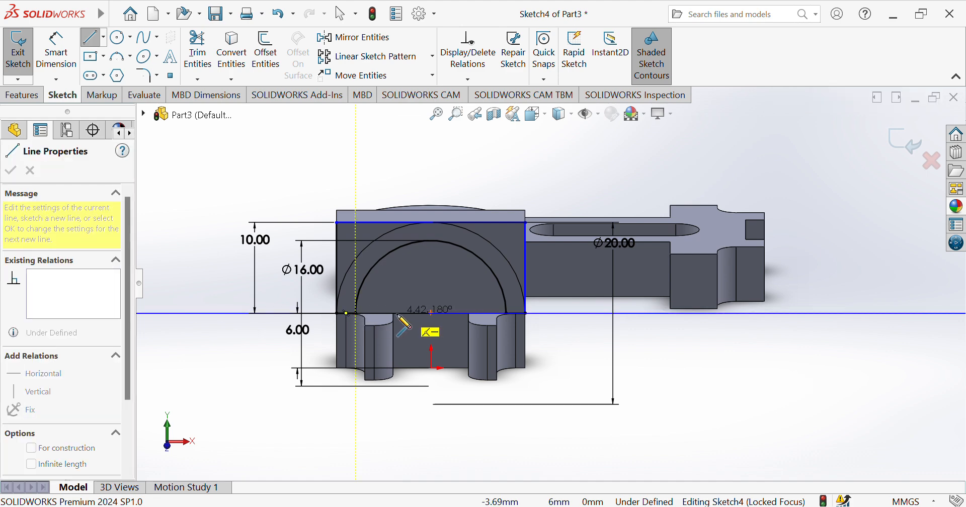
{"action": "left_click", "coordinate": [393, 313]}
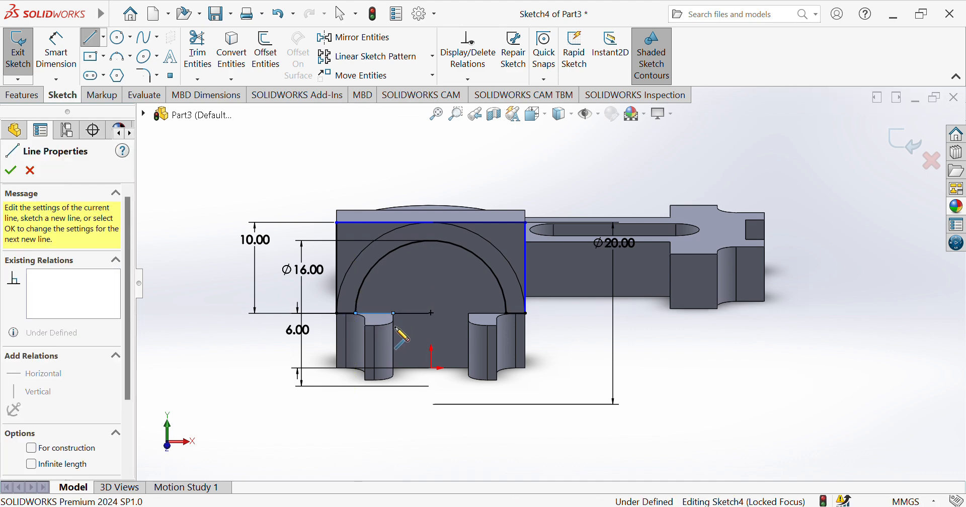
{"action": "left_click", "coordinate": [394, 368]}
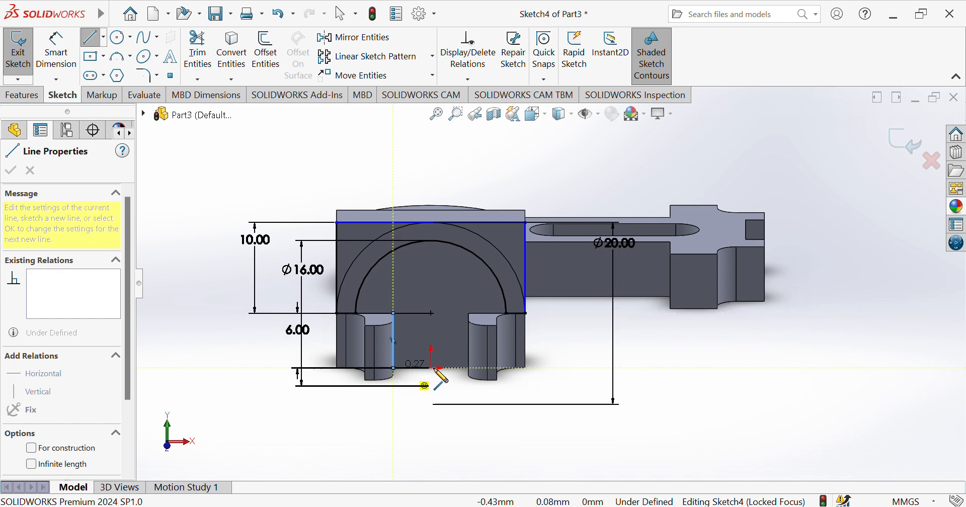
{"action": "left_click", "coordinate": [469, 369]}
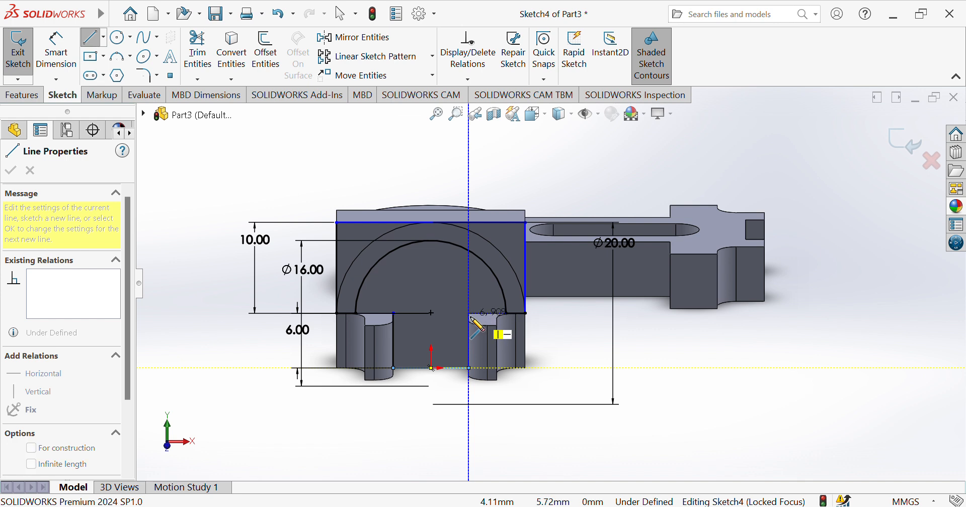
{"action": "left_click", "coordinate": [469, 314]}
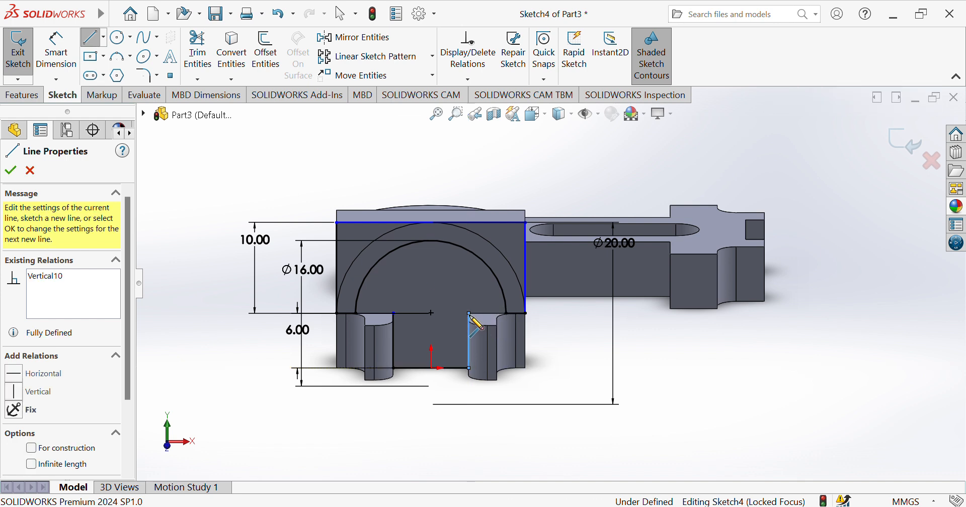
{"action": "left_click", "coordinate": [507, 314]}
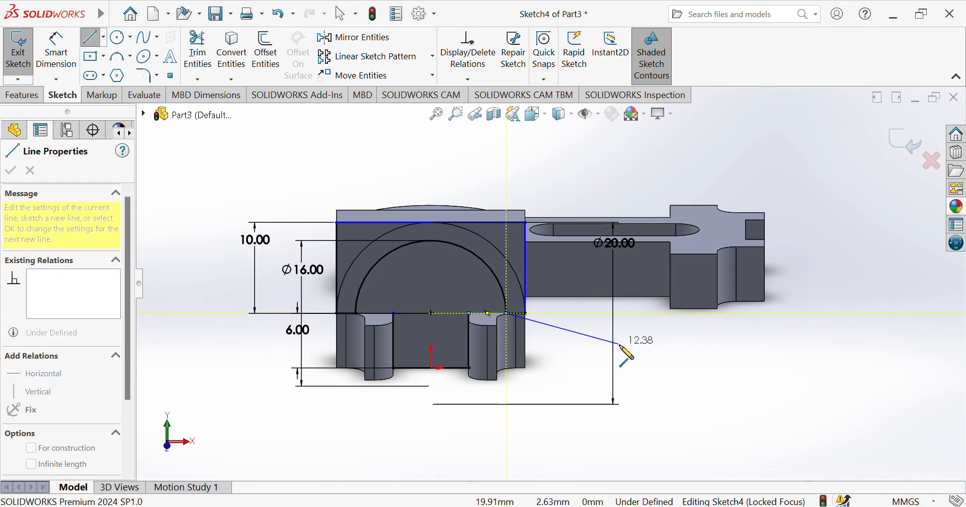
{"action": "key", "text": "Escape"}
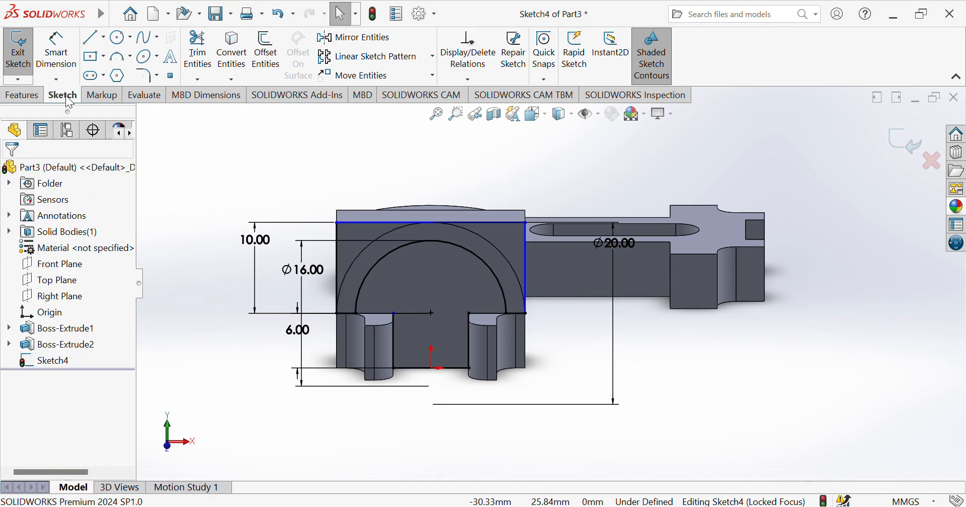
Step: Cut-extrude the two corner regions outside the outer arc and the region inside the inner arc to a blind depth of 5 mm
{"action": "left_click", "coordinate": [22, 95]}
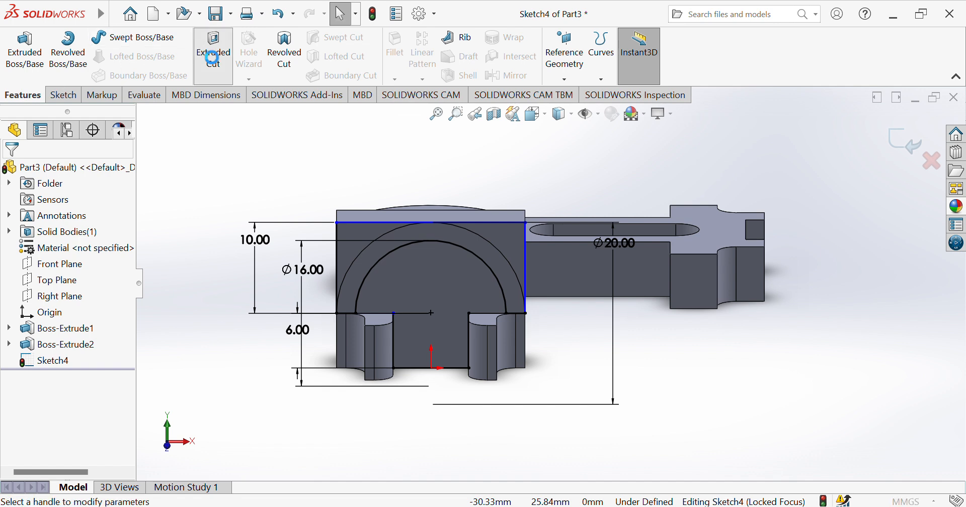
{"action": "left_click", "coordinate": [213, 50]}
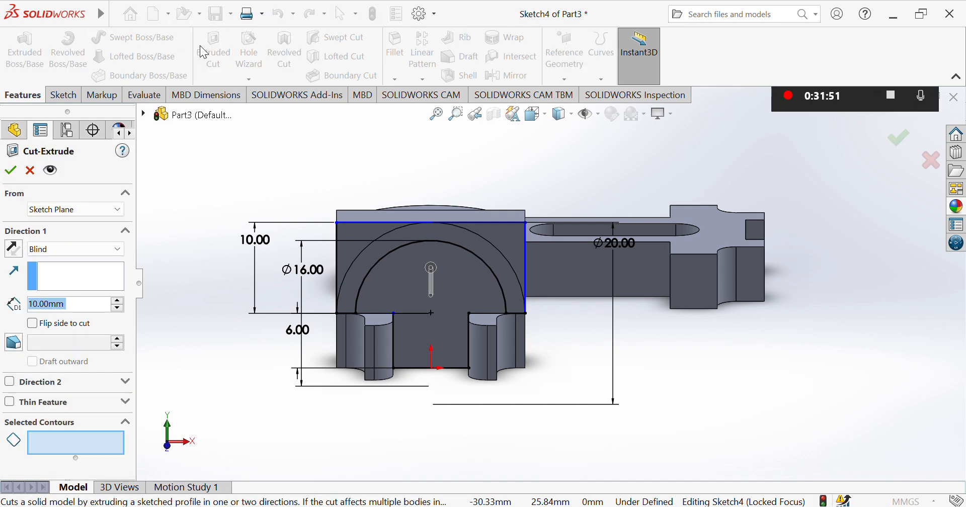
{"action": "left_click", "coordinate": [360, 237]}
{"action": "left_click", "coordinate": [488, 235]}
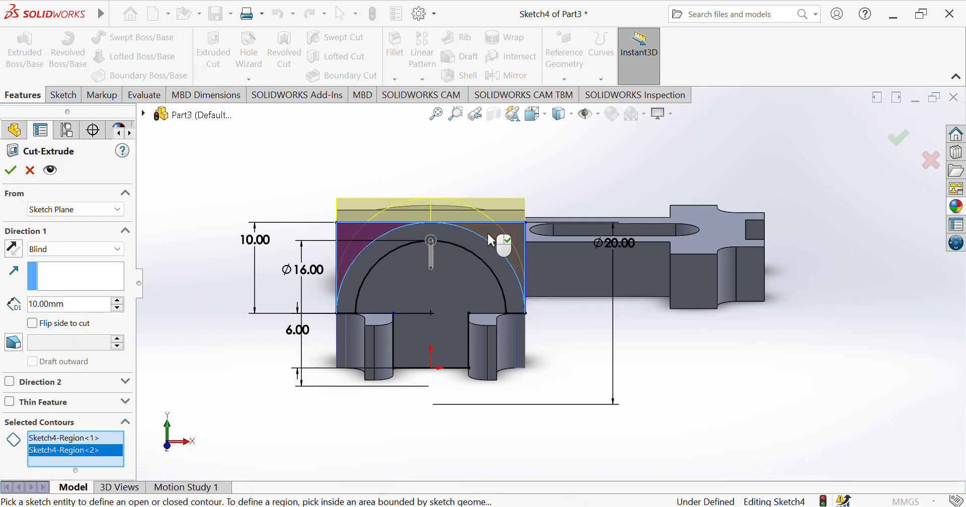
{"action": "left_click", "coordinate": [440, 284]}
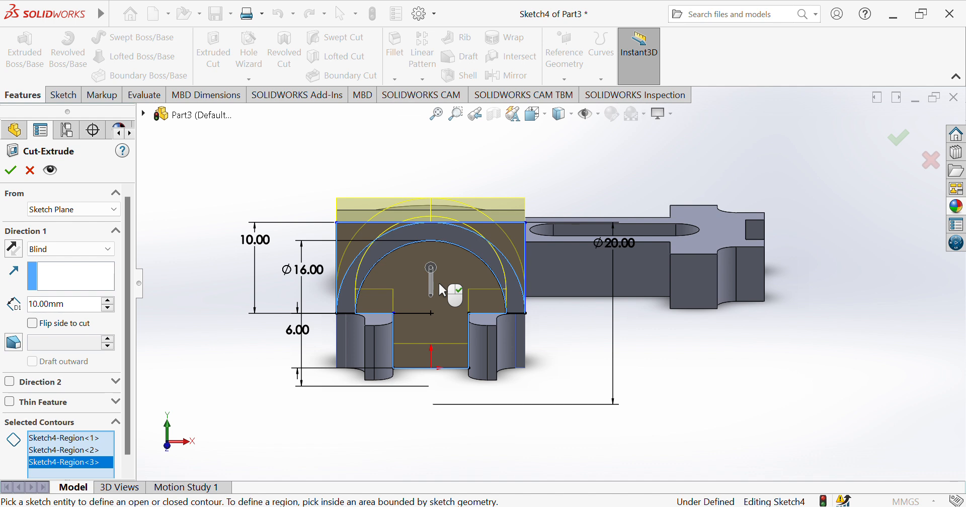
{"action": "double_click", "coordinate": [42, 305]}
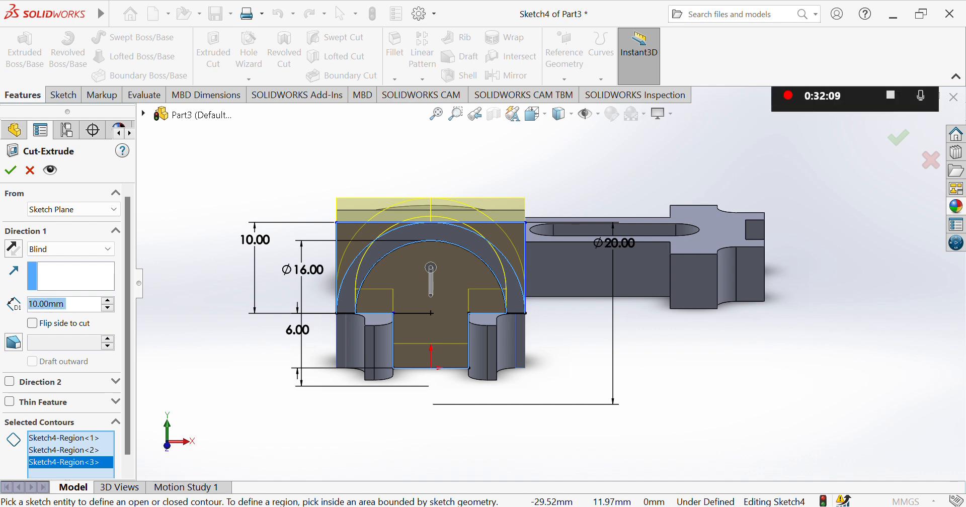
{"action": "type", "text": "5"}
{"action": "key", "text": "Return"}
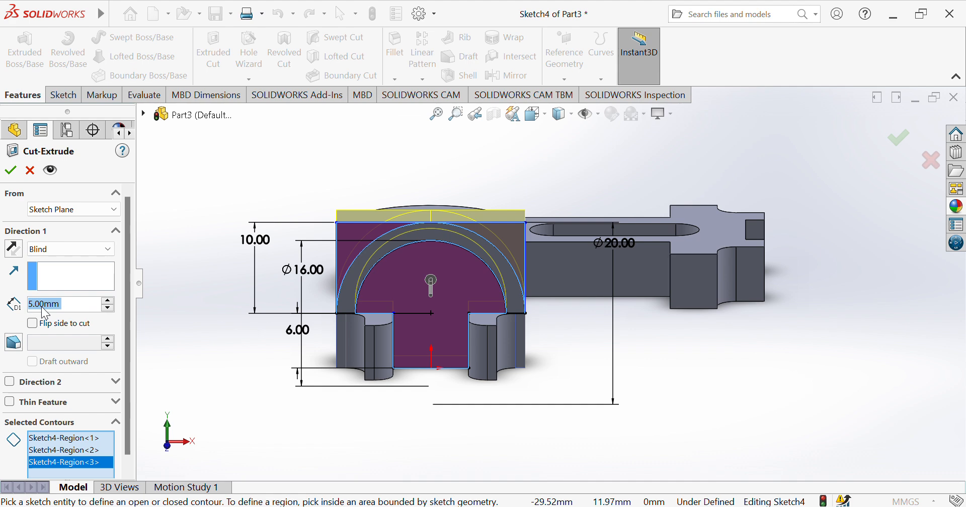
{"action": "key", "text": "Return"}
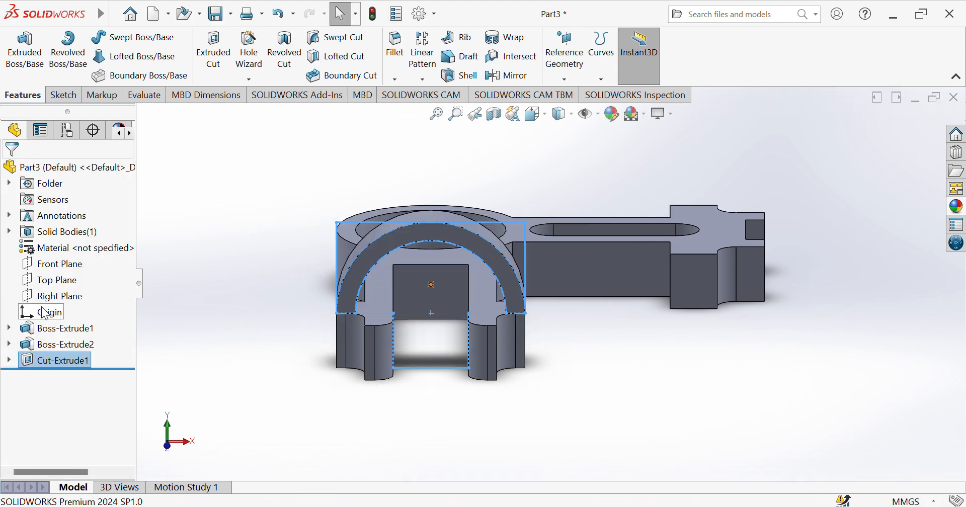
Step: Examine the arch cut and the gap between the legs from the top, front and tilted views
{"action": "key", "text": "ctrl+5"}
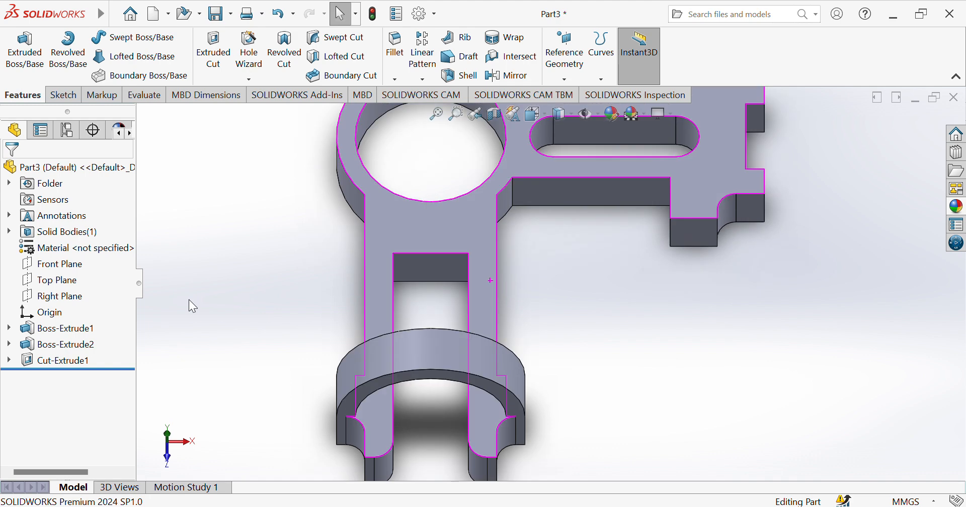
{"action": "key", "text": "ctrl+1"}
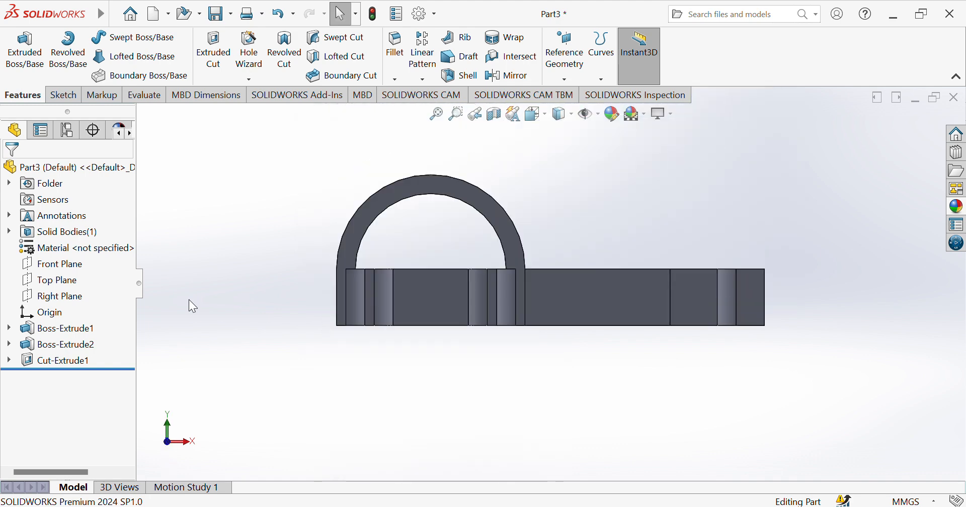
{"action": "key", "text": "ctrl+7"}
{"action": "key", "text": "Down"}
{"action": "key", "text": "Up"}
{"action": "key", "text": "Up"}
{"action": "key", "text": "Up"}
{"action": "key", "text": "Down"}
{"action": "key", "text": "Down"}
{"action": "key", "text": "Down"}
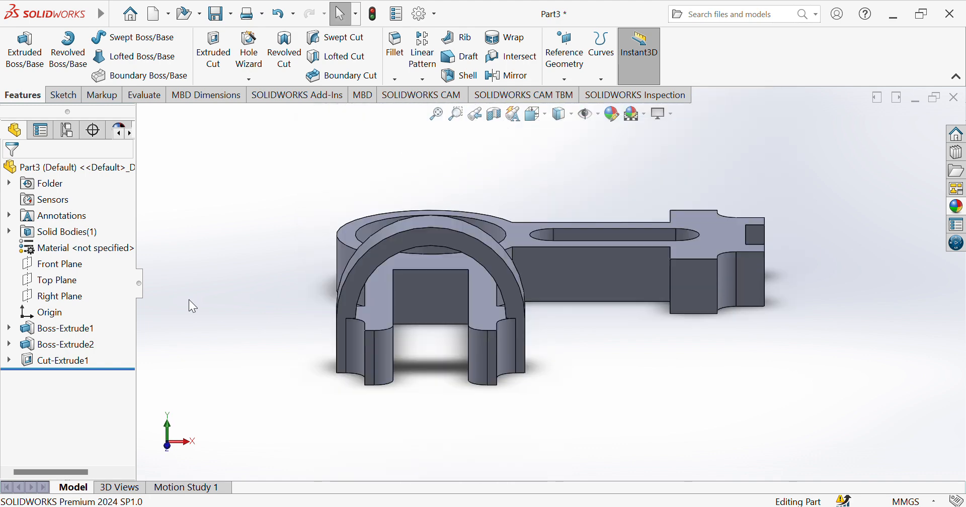
{"action": "key", "text": "Up"}
{"action": "key", "text": "Up"}
{"action": "key", "text": "Down"}
{"action": "key", "text": "Down"}
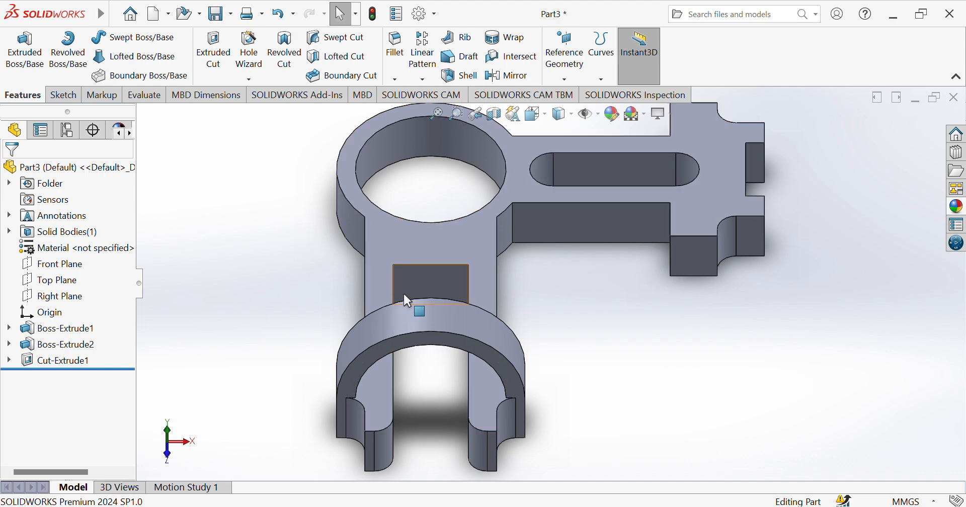
Step: Sketch a circle of about 5.5 mm diameter on the inner end face between the legs, centred about 3.7 mm above the origin
{"action": "left_click", "coordinate": [423, 285]}
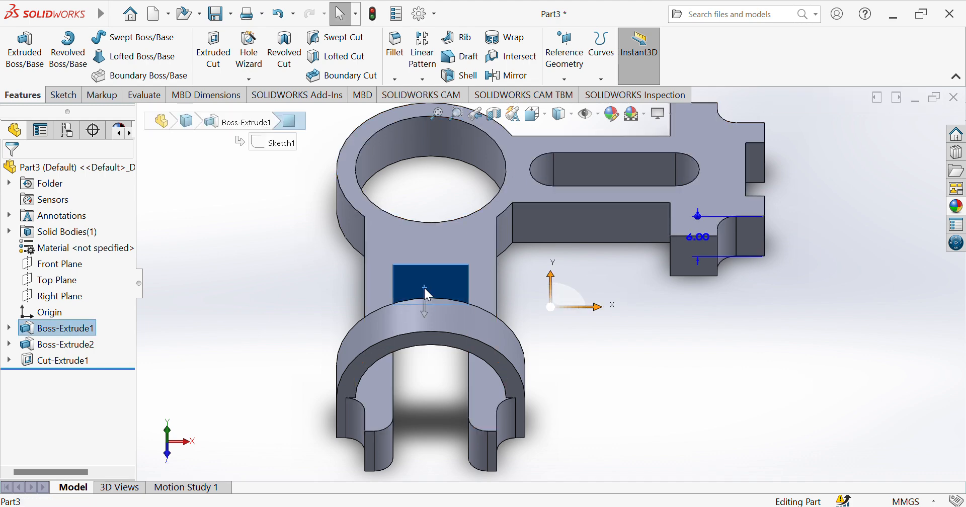
{"action": "left_click", "coordinate": [64, 96]}
{"action": "left_click", "coordinate": [124, 43]}
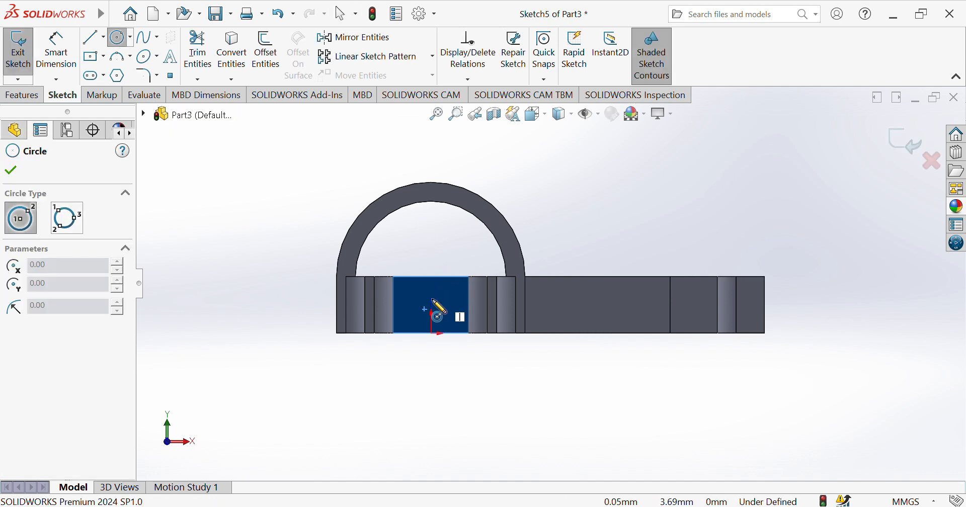
{"action": "left_click", "coordinate": [433, 298]}
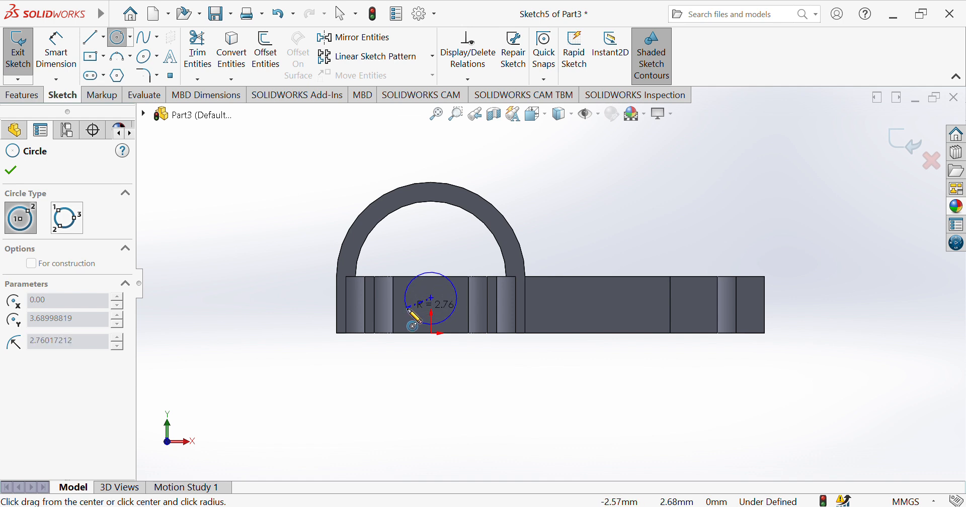
{"action": "left_click", "coordinate": [413, 316]}
Step: Dimension the diameter of the circle on the face between the legs and set it to 5 mm
{"action": "left_click", "coordinate": [63, 56]}
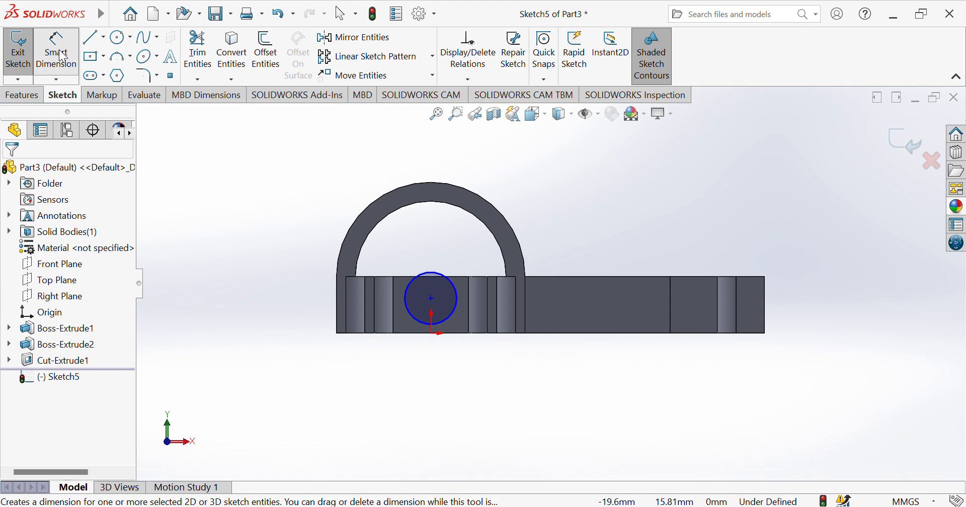
{"action": "left_click", "coordinate": [435, 275]}
{"action": "left_click", "coordinate": [444, 253]}
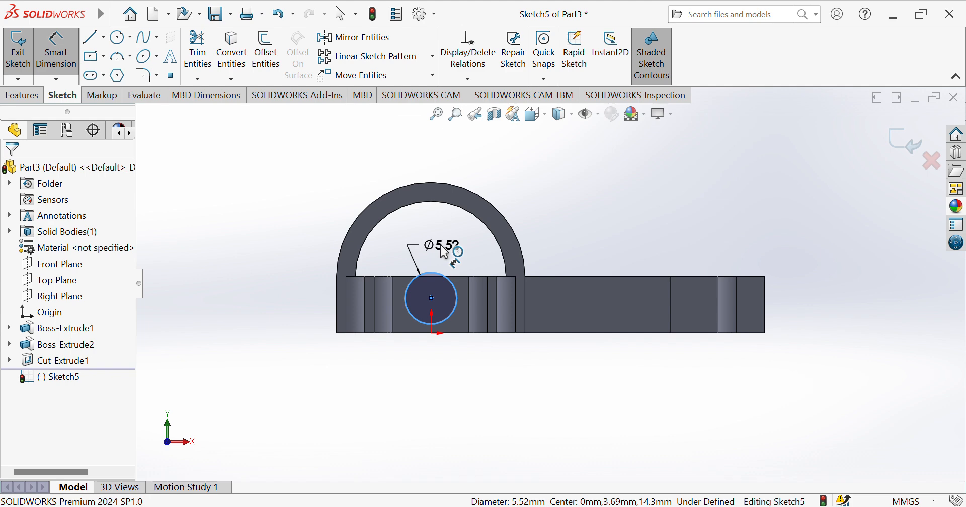
{"action": "type", "text": "5.00mm"}
{"action": "key", "text": "Return"}
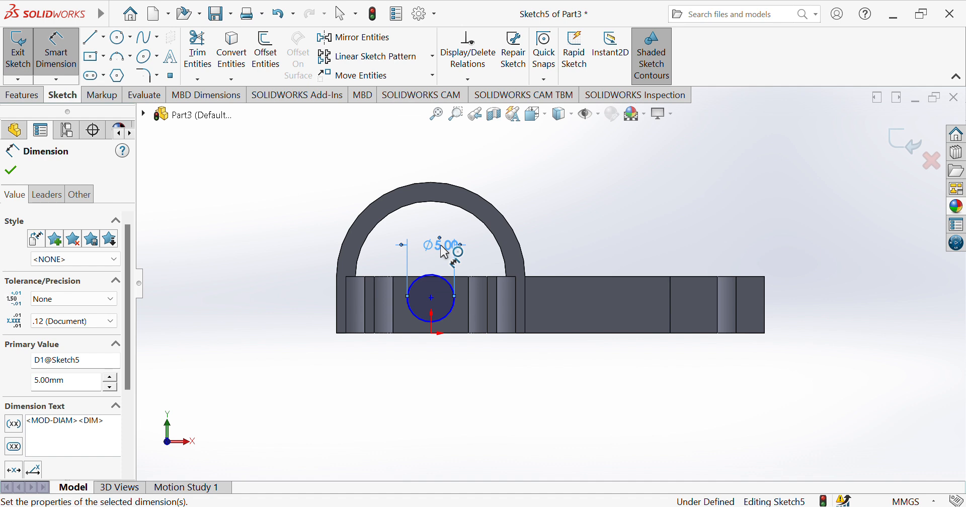
Step: Set the circle's centre 3 mm above the origin and also dimension it to the face's upper edge
{"action": "left_click", "coordinate": [431, 298]}
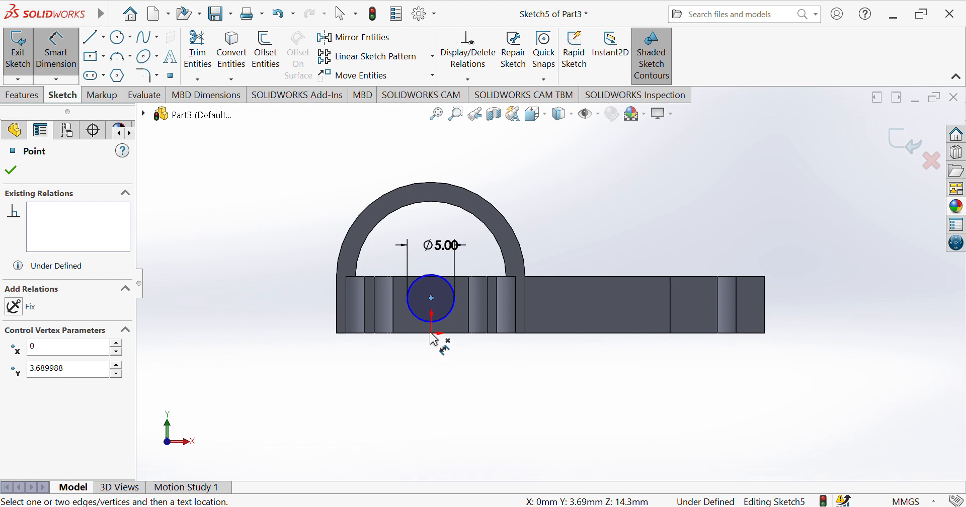
{"action": "left_click", "coordinate": [432, 333]}
{"action": "left_click", "coordinate": [316, 323]}
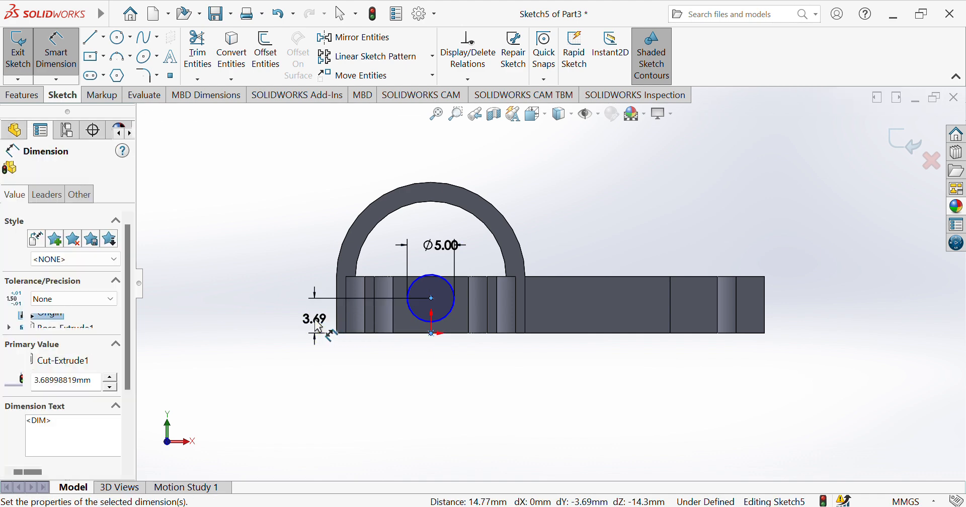
{"action": "type", "text": "3"}
{"action": "key", "text": "Return"}
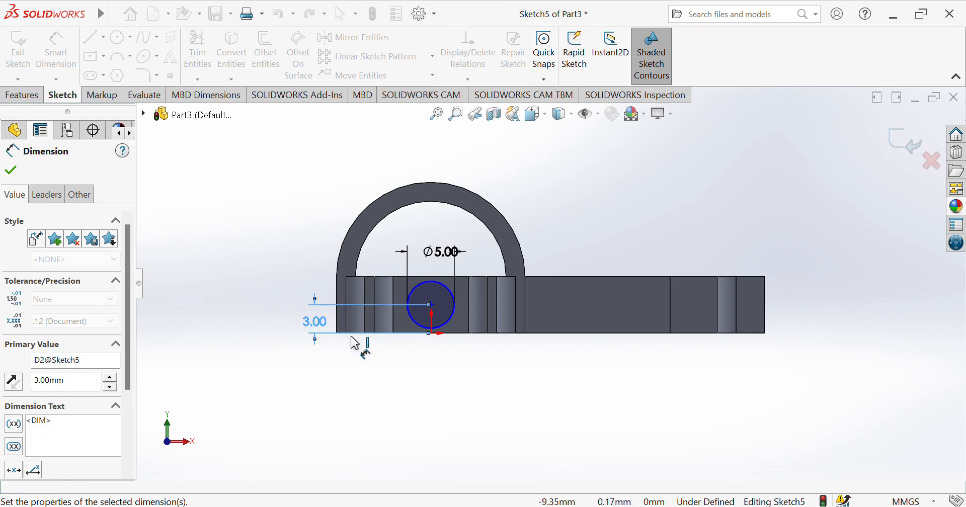
{"action": "left_click", "coordinate": [431, 305]}
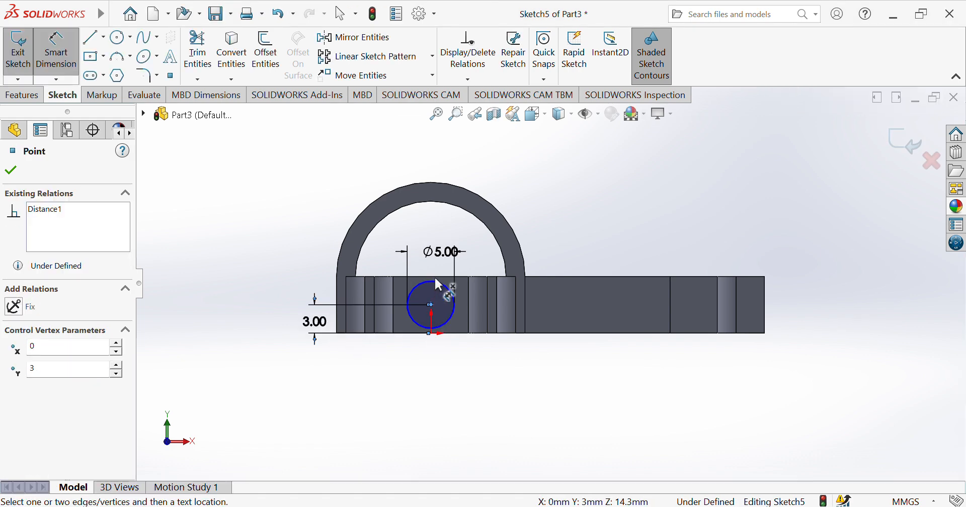
{"action": "left_click", "coordinate": [433, 277]}
{"action": "left_click", "coordinate": [284, 273]}
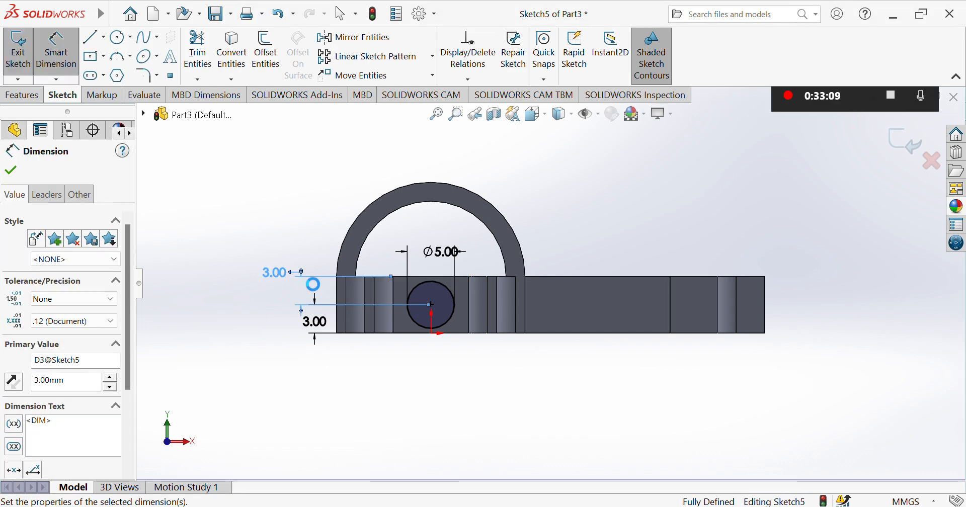
{"action": "left_click", "coordinate": [204, 197]}
Step: Cut-extrude the circle between the legs through the ring to a blind depth of 24.3 mm
{"action": "key", "text": "Down"}
{"action": "key", "text": "Down"}
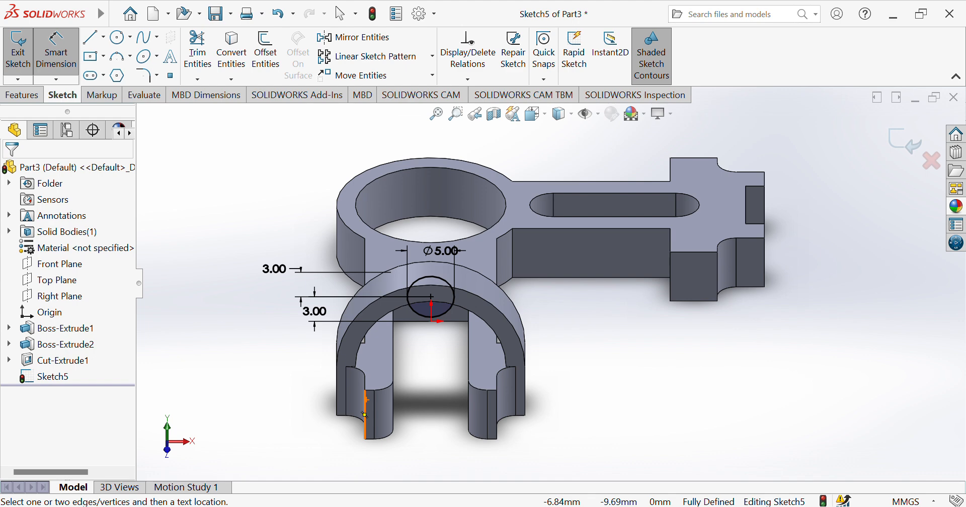
{"action": "left_click", "coordinate": [21, 95]}
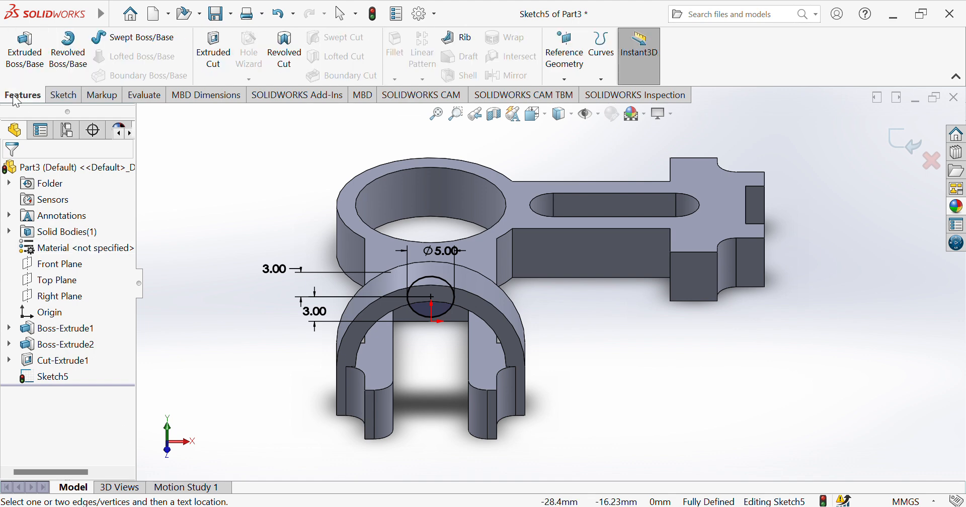
{"action": "left_click", "coordinate": [226, 65]}
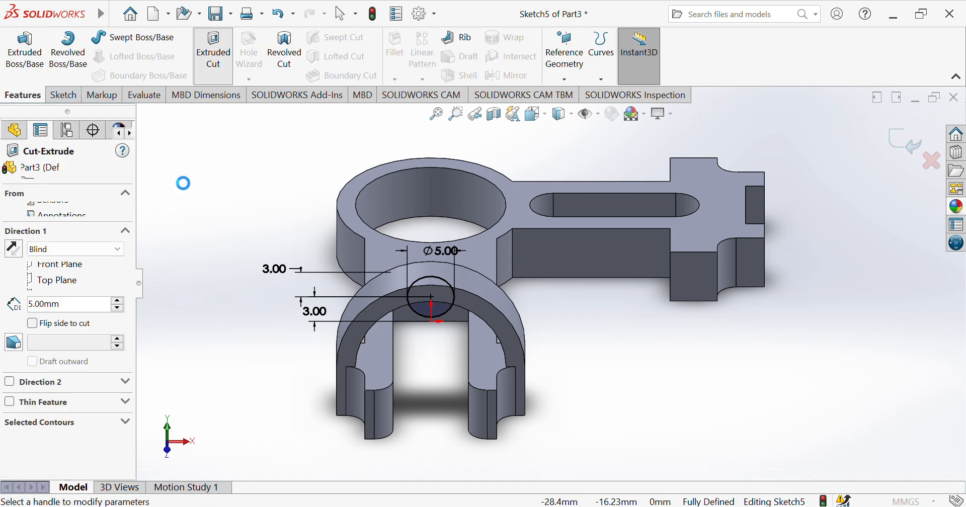
{"action": "type", "text": "24.3"}
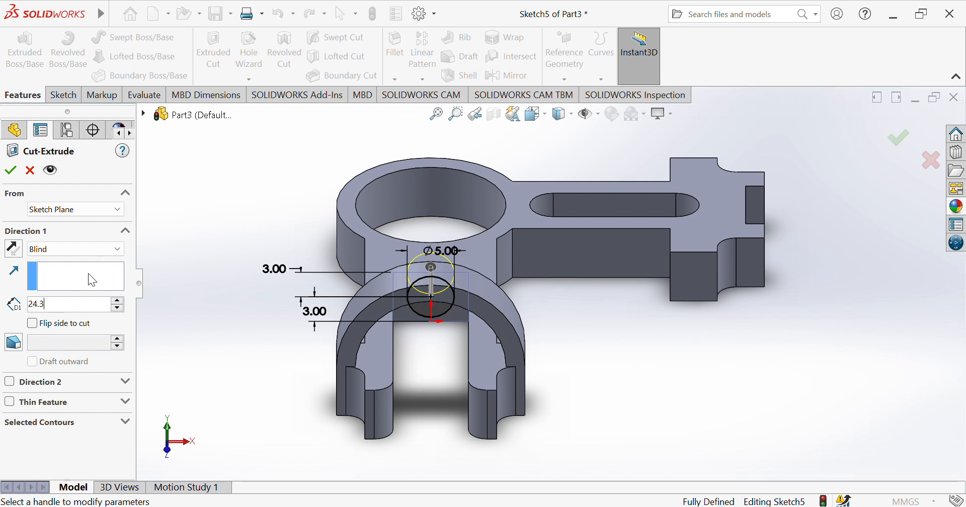
{"action": "key", "text": "Return"}
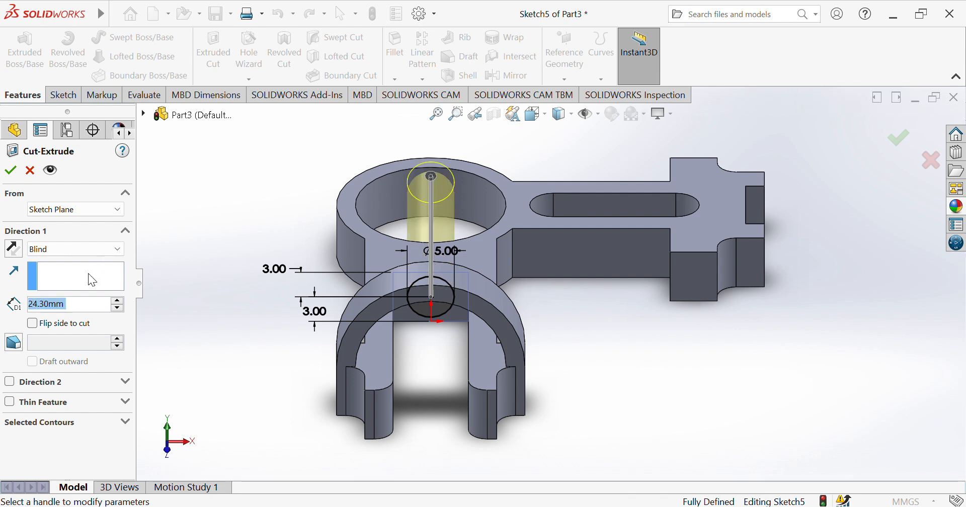
{"action": "key", "text": "Return"}
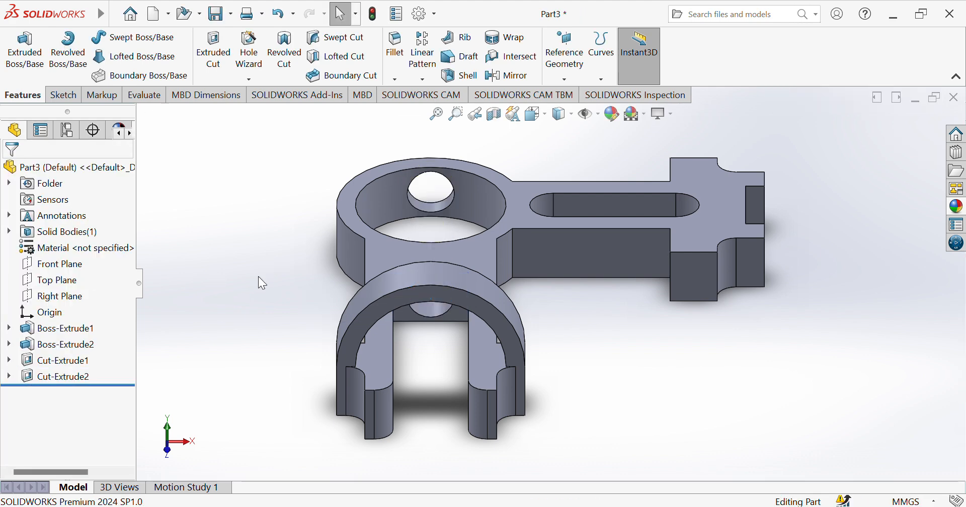
Step: Sketch a circle of about 6.6 mm diameter on the slotted arm's recessed end face, centred about 3.7 mm above the origin
{"action": "key", "text": "Left"}
{"action": "key", "text": "Left"}
{"action": "key", "text": "Left"}
{"action": "key", "text": "Left"}
{"action": "key", "text": "Left"}
{"action": "key", "text": "Left"}
{"action": "key", "text": "Right"}
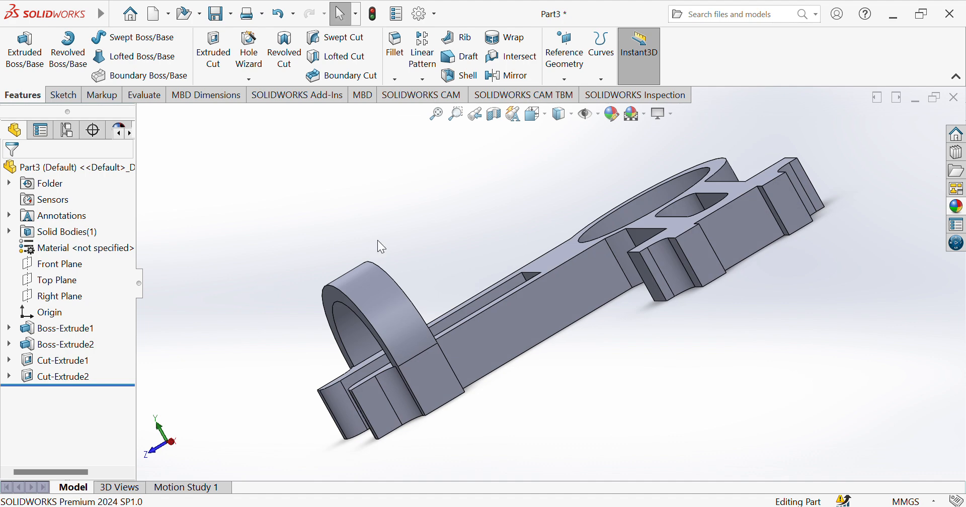
{"action": "left_click", "coordinate": [726, 233]}
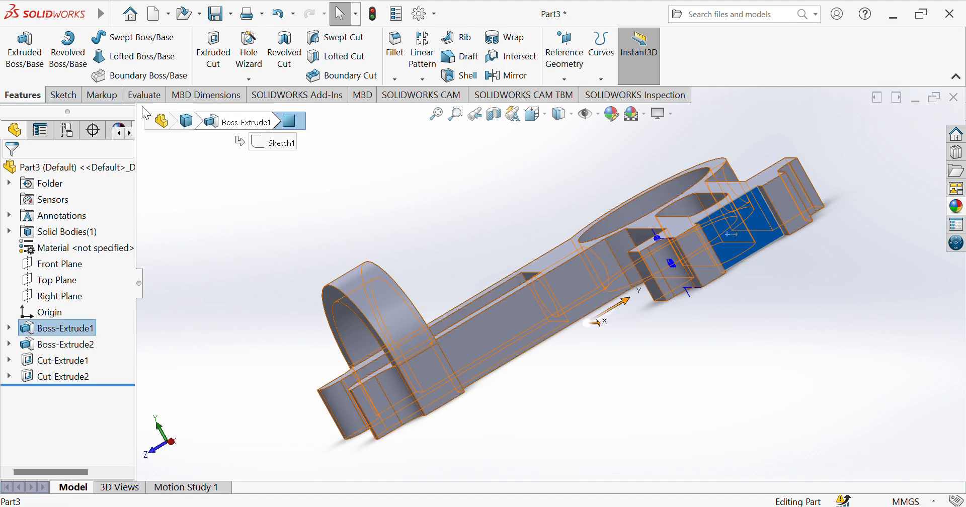
{"action": "left_click", "coordinate": [70, 97]}
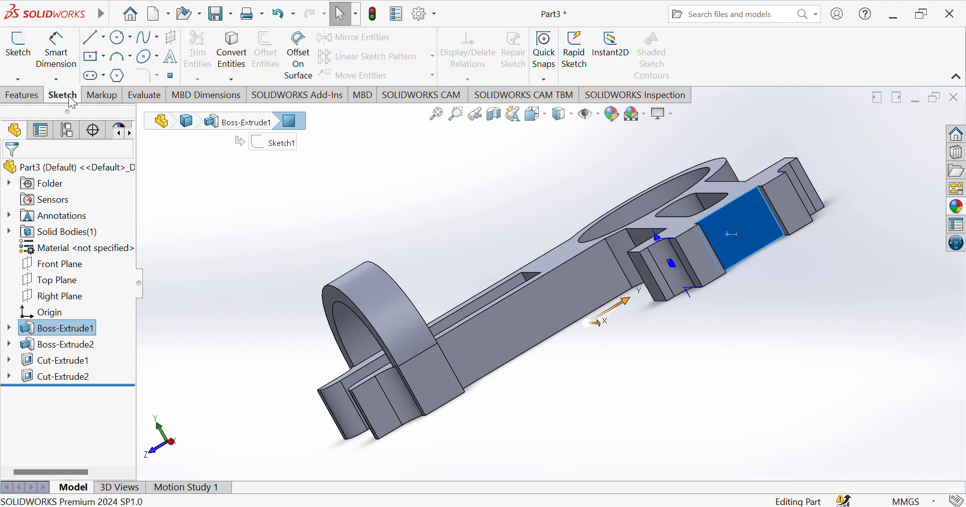
{"action": "left_click", "coordinate": [118, 40]}
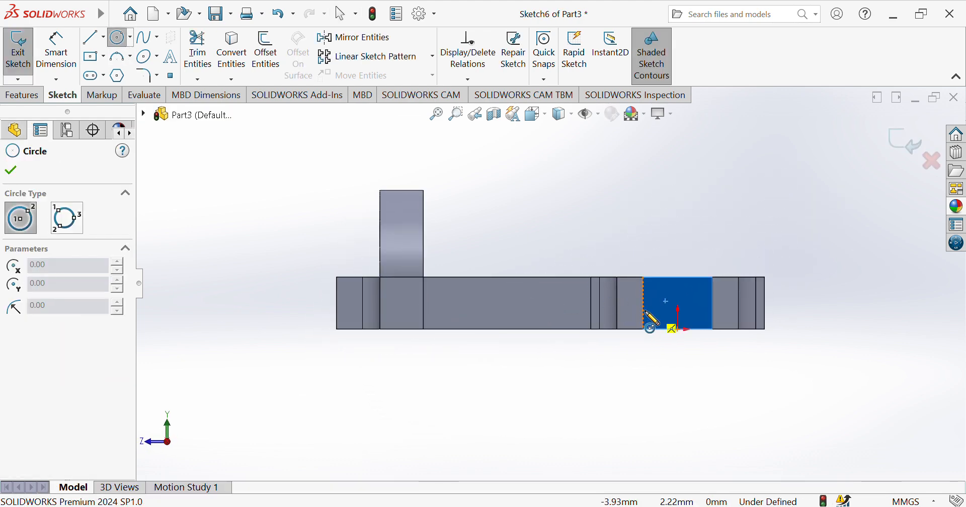
{"action": "left_click", "coordinate": [677, 297]}
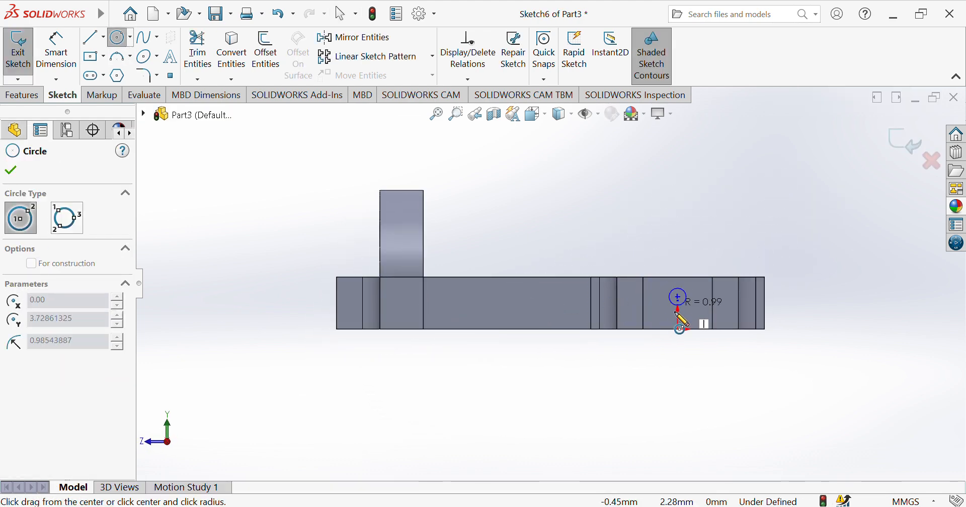
{"action": "left_click", "coordinate": [677, 326]}
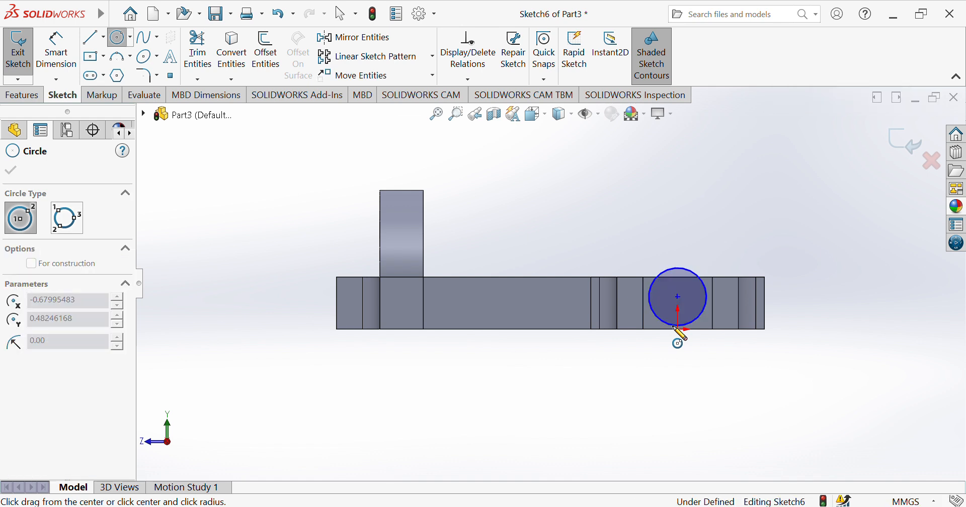
{"action": "key", "text": "Escape"}
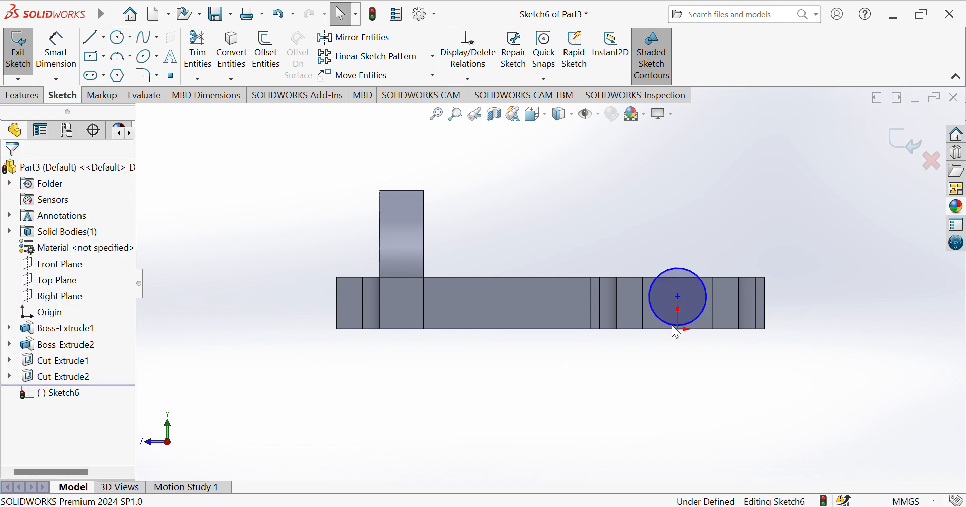
Step: Dimension the diameter of the circle on the slotted arm's end face and set it to 5 mm
{"action": "left_click", "coordinate": [55, 50]}
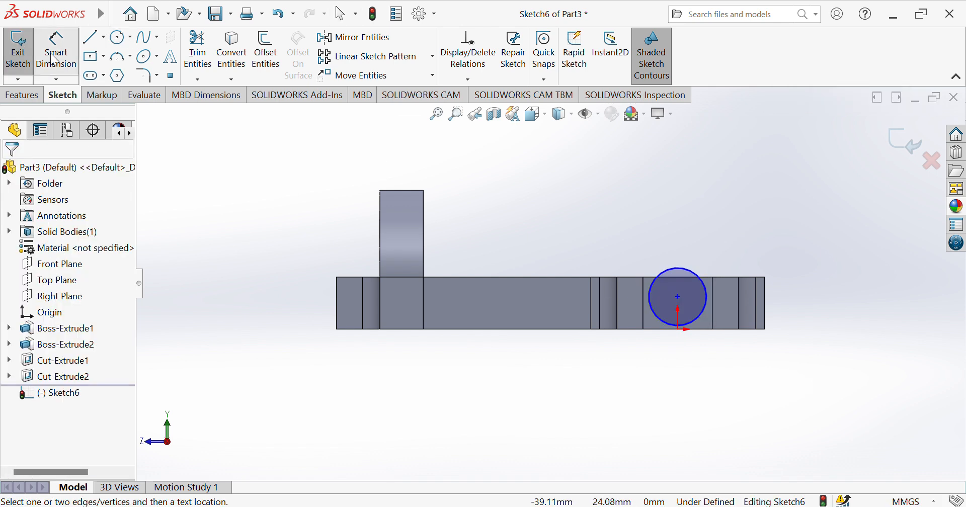
{"action": "left_click", "coordinate": [694, 273]}
{"action": "left_click", "coordinate": [757, 232]}
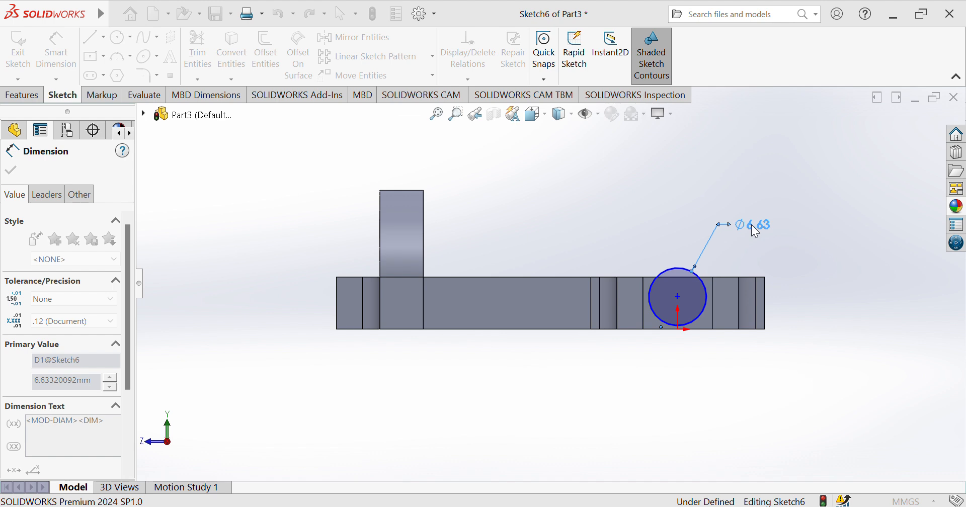
{"action": "type", "text": "5"}
{"action": "key", "text": "Return"}
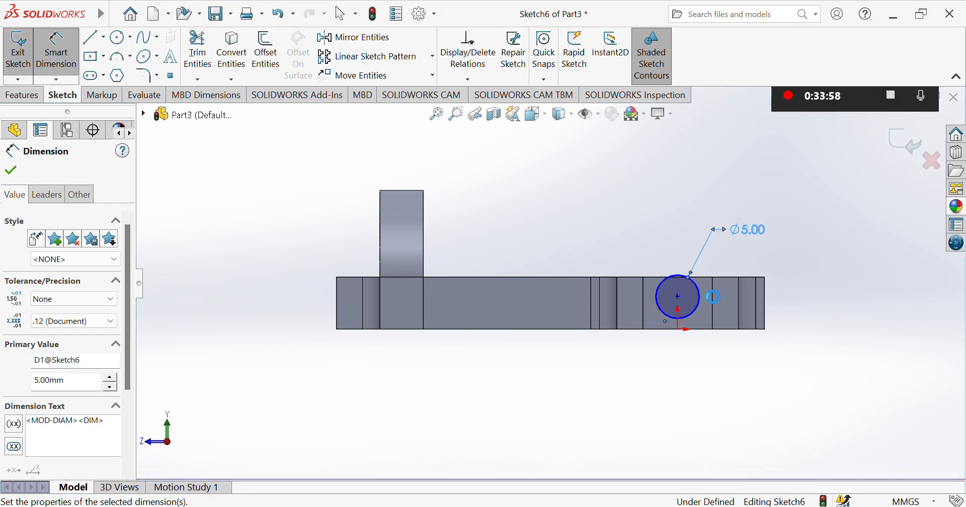
Step: Set the centre of the slotted arm's circle 3 mm above the origin and also dimension it to the end face's upper edge
{"action": "left_click", "coordinate": [685, 333]}
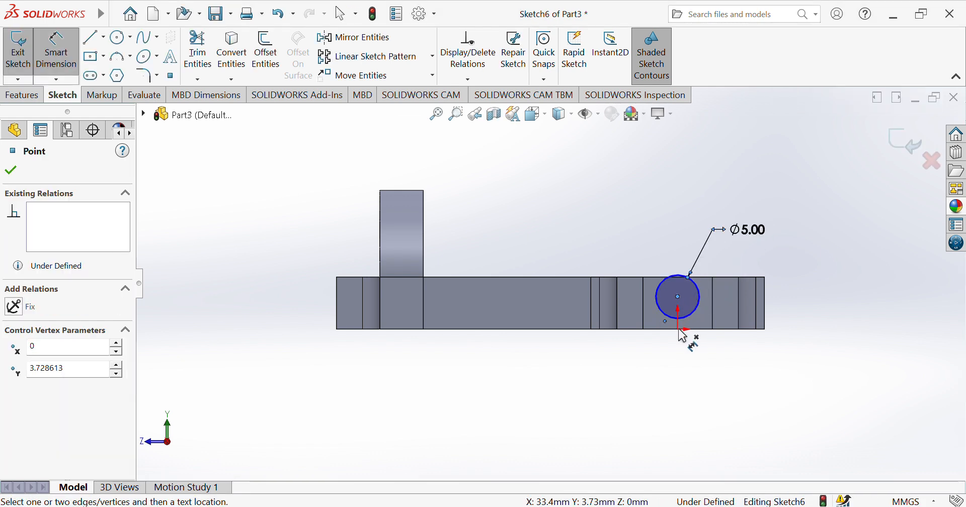
{"action": "left_click", "coordinate": [680, 330]}
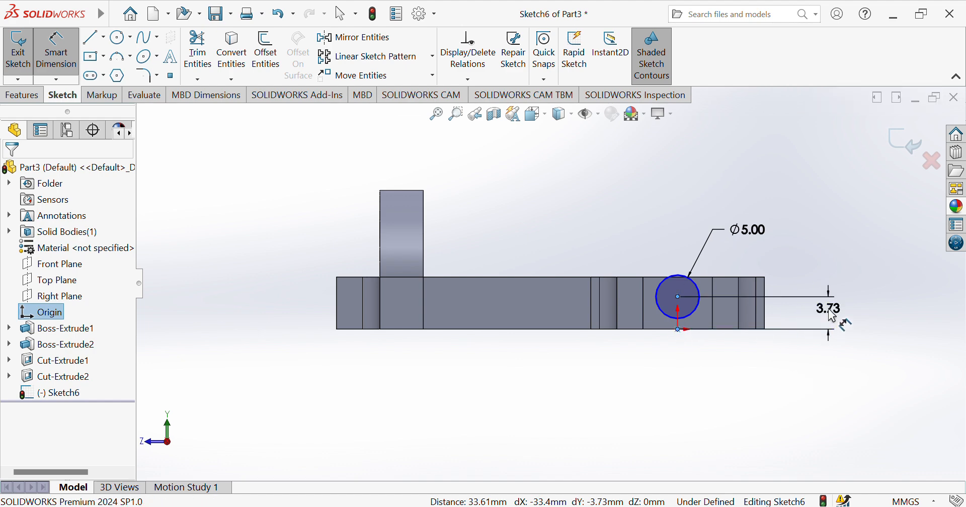
{"action": "left_click", "coordinate": [833, 317]}
{"action": "type", "text": "3"}
{"action": "key", "text": "Return"}
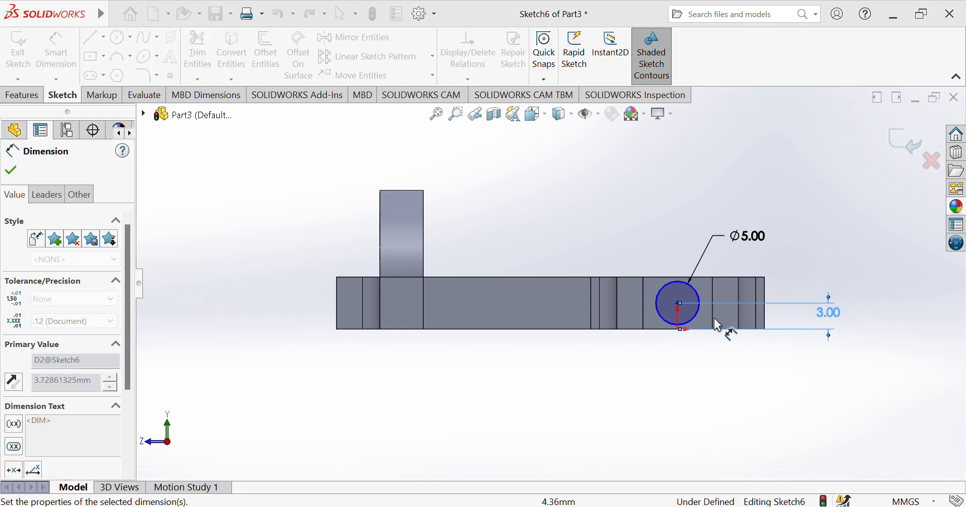
{"action": "left_click", "coordinate": [679, 303]}
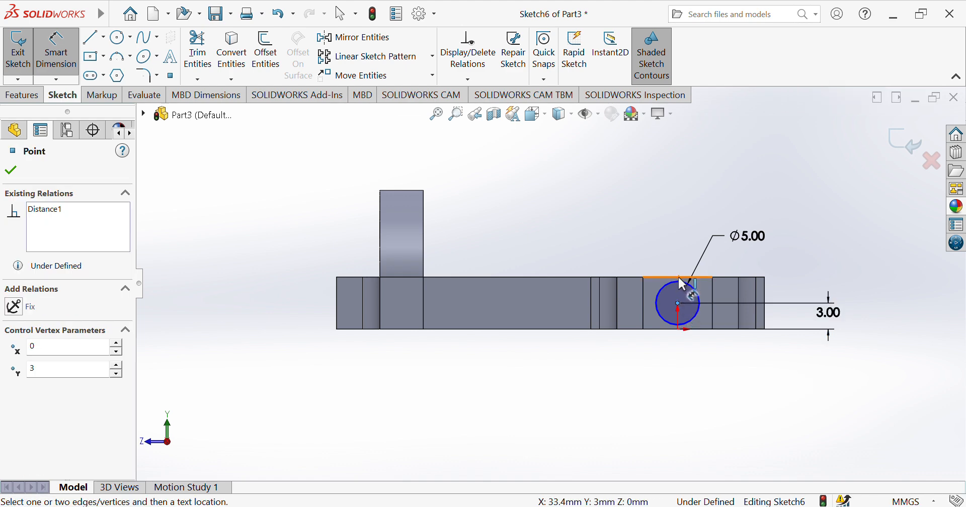
{"action": "left_click", "coordinate": [676, 277]}
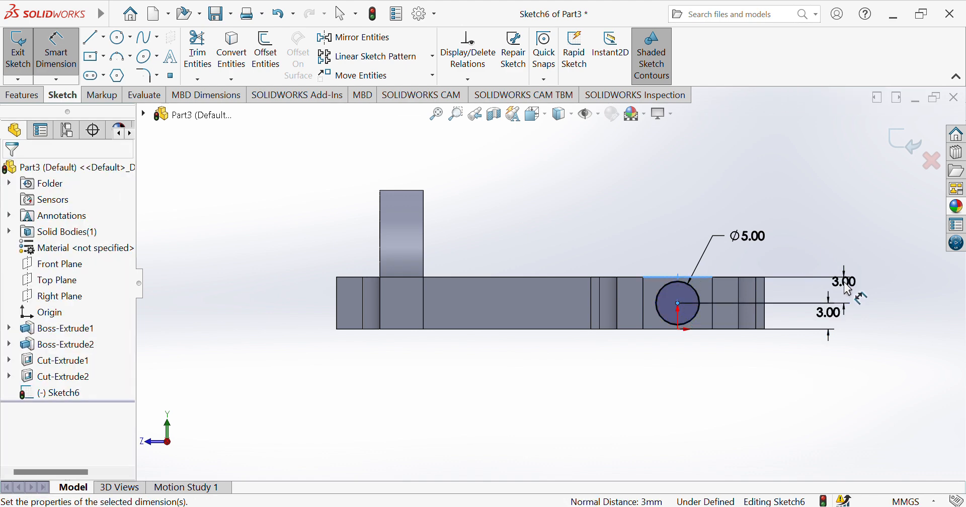
{"action": "left_click", "coordinate": [848, 290]}
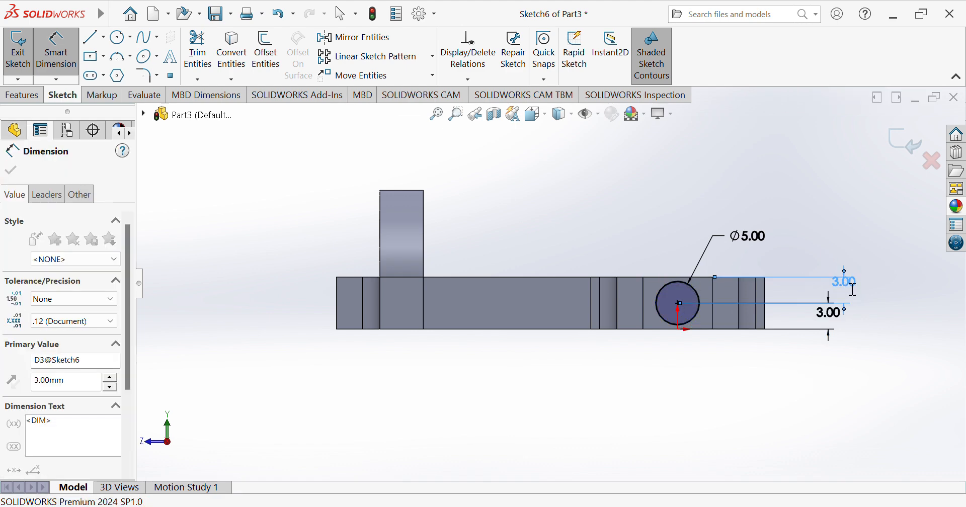
Step: Cut-extrude the circle along the slotted arm and through the ring to a blind depth of 45.4 mm
{"action": "left_click", "coordinate": [26, 100]}
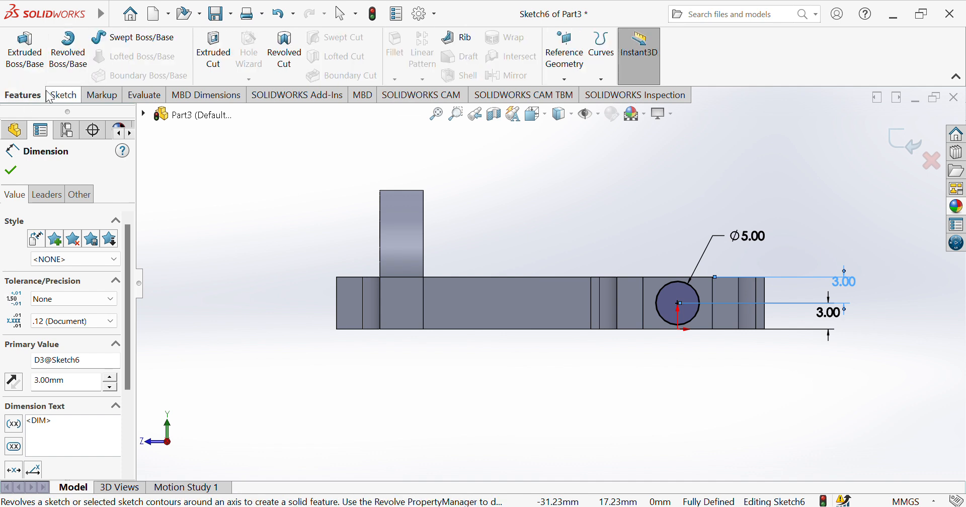
{"action": "left_click", "coordinate": [233, 65]}
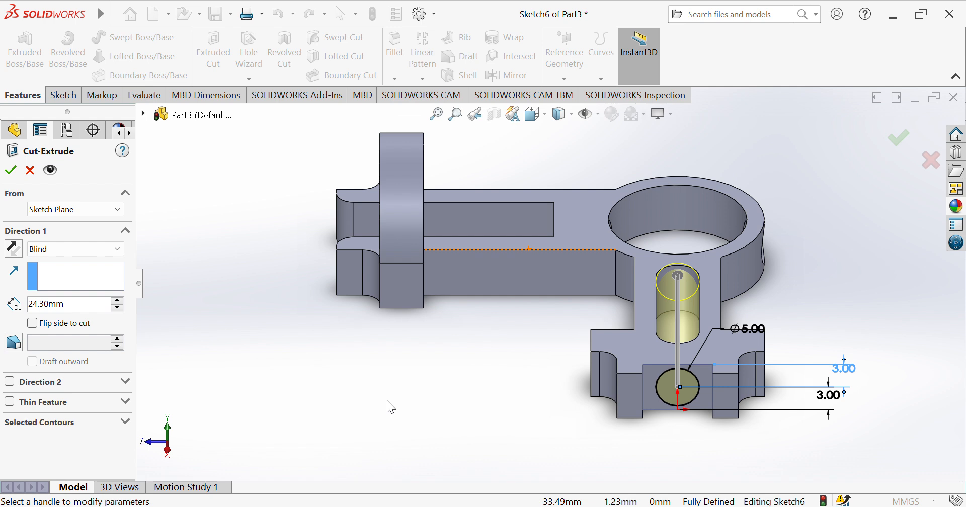
{"action": "left_click", "coordinate": [49, 304]}
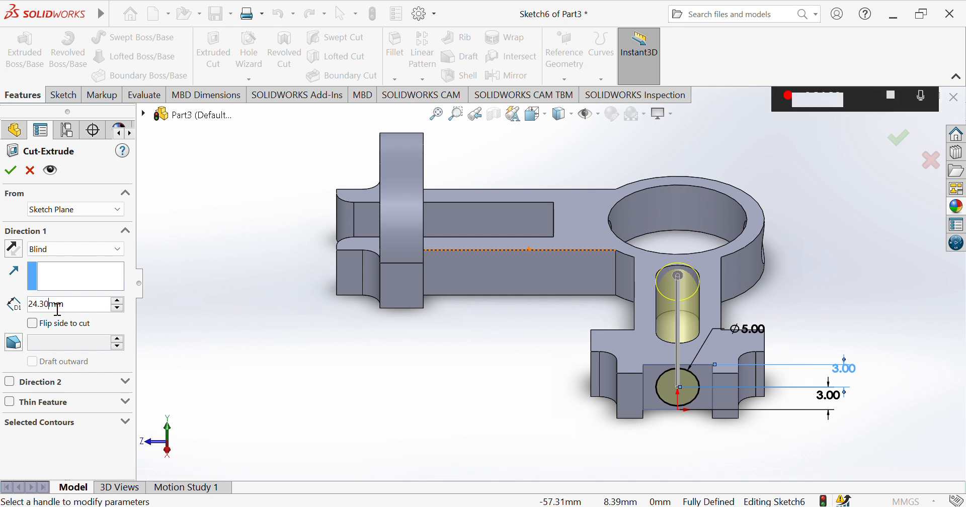
{"action": "double_click", "coordinate": [58, 308]}
{"action": "type", "text": "45.4"}
{"action": "key", "text": "Return"}
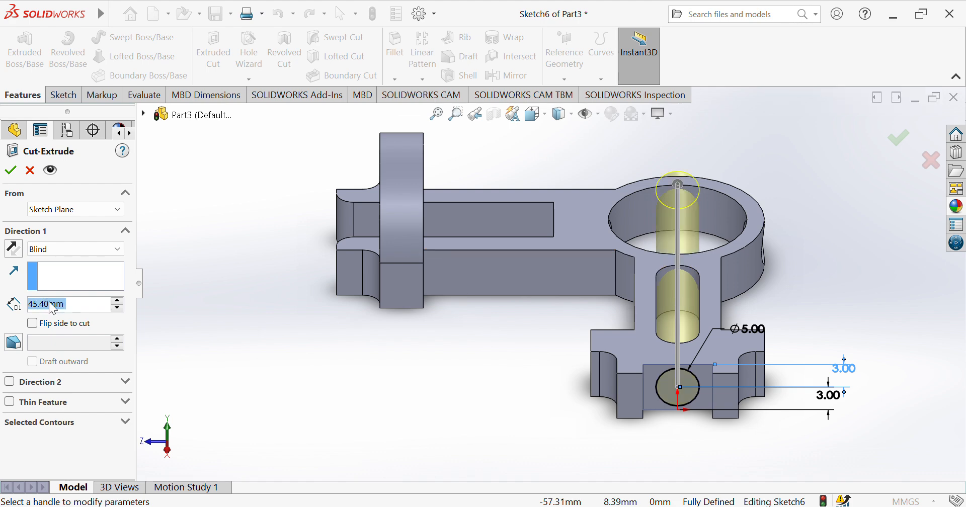
{"action": "key", "text": "Return"}
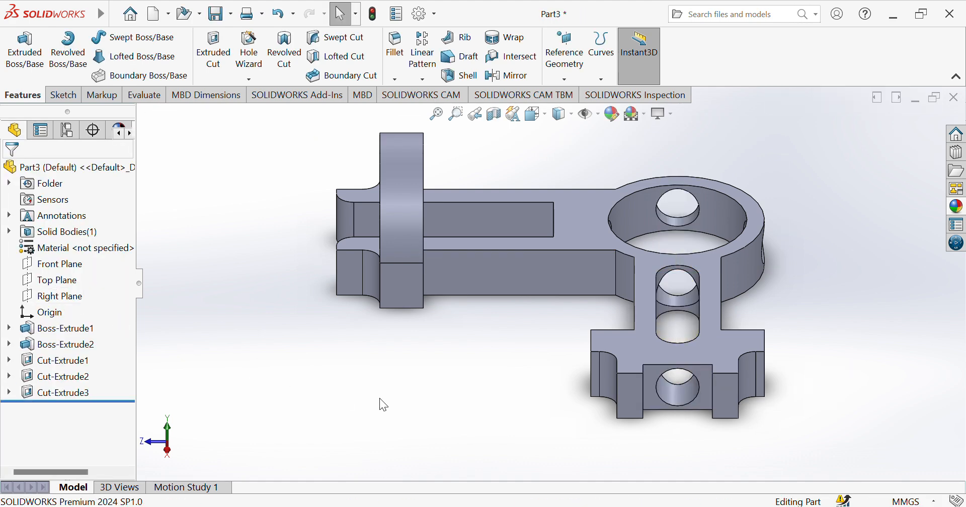
Step: Examine the two cross holes and the finished bracket from tilted, underside and isometric views
{"action": "key", "text": "Down"}
{"action": "key", "text": "Right"}
{"action": "key", "text": "Right"}
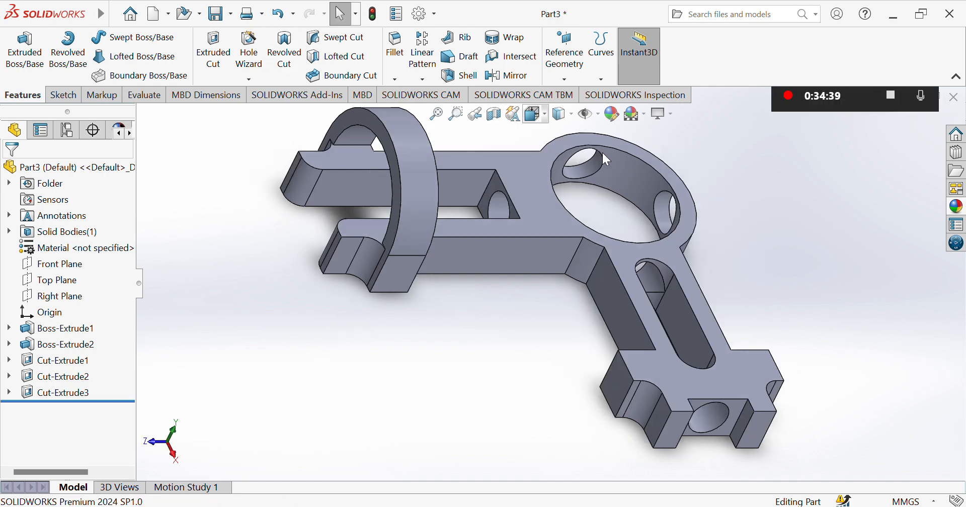
{"action": "key", "text": "ctrl+7"}
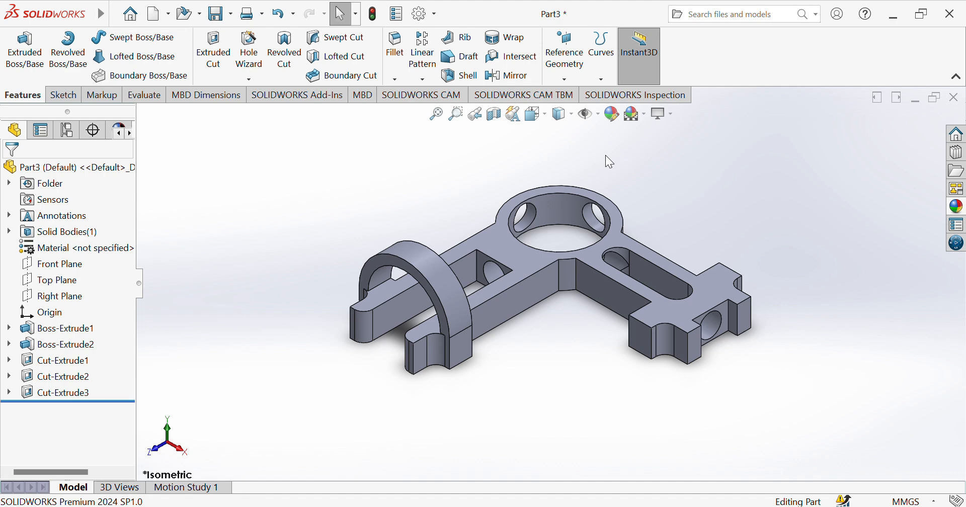
{"action": "key", "text": "Down"}
{"action": "key", "text": "Down"}
{"action": "key", "text": "Down"}
{"action": "key", "text": "Down"}
{"action": "key", "text": "Down"}
{"action": "key", "text": "Down"}
{"action": "key", "text": "Down"}
{"action": "key", "text": "Down"}
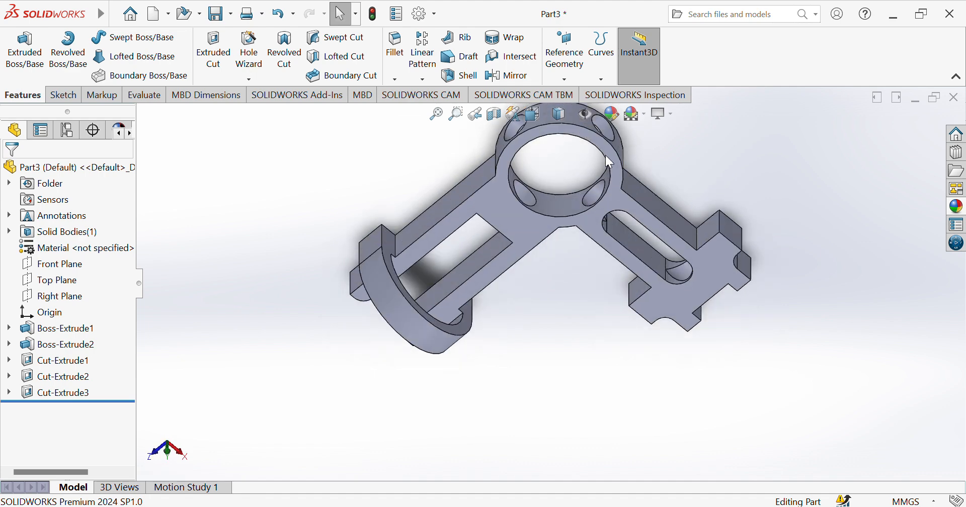
{"action": "key", "text": "Down"}
{"action": "key", "text": "Down"}
{"action": "key", "text": "Down"}
{"action": "key", "text": "Down"}
{"action": "key", "text": "Down"}
{"action": "key", "text": "Down"}
{"action": "key", "text": "Down"}
{"action": "key", "text": "Down"}
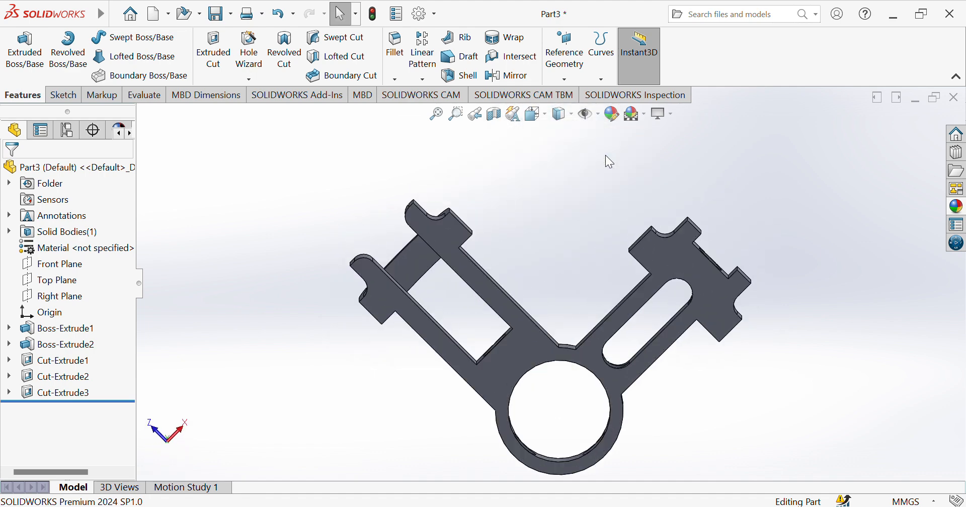
{"action": "key", "text": "ctrl+7"}
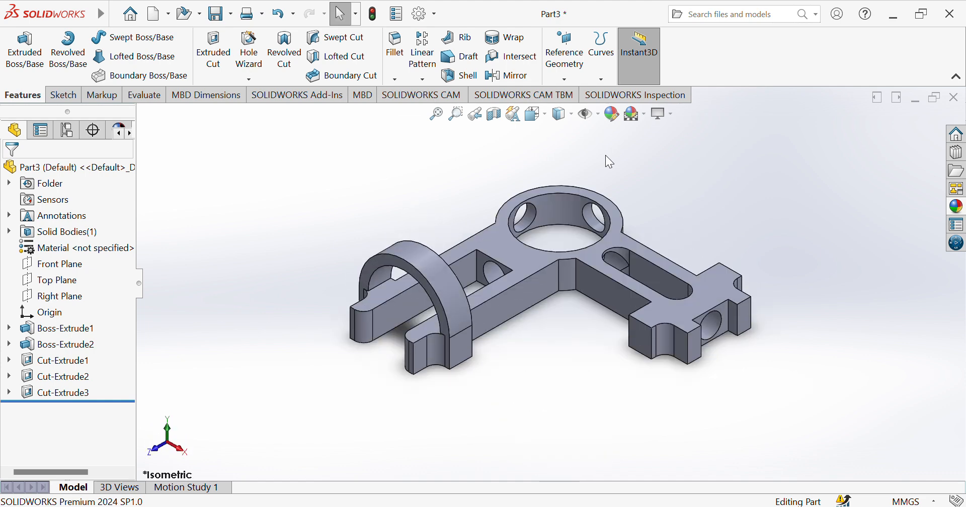